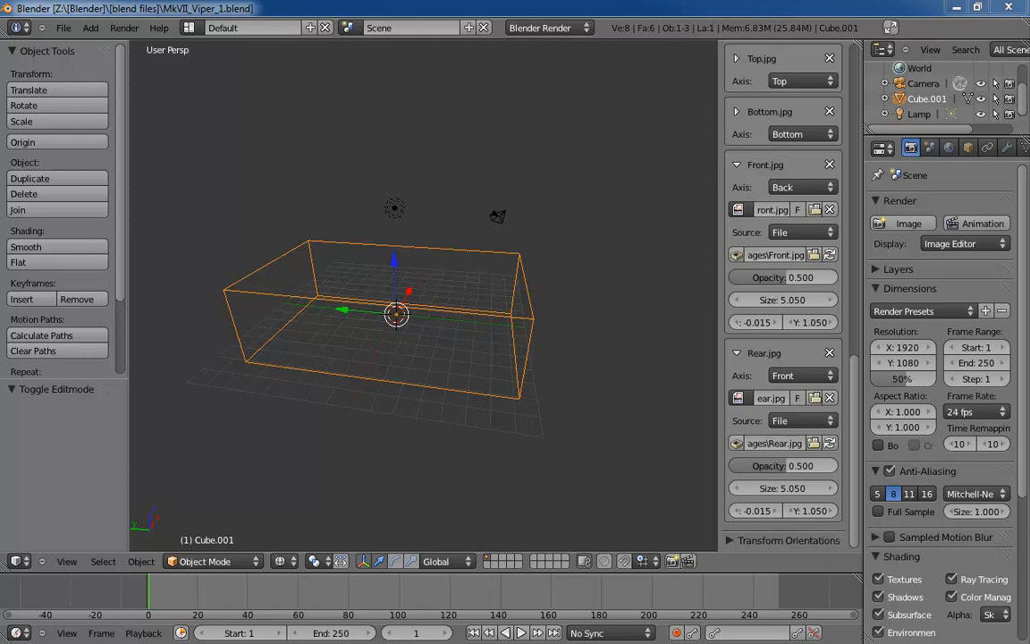
Switch to Windows Photo Viewer and look through the Viper reference images from viper-mk-vii-05.jpg to viper-mk-vii-16.jpg
{"action": "left_click_drag", "start_coordinate": [746, 0], "coordinate": [708, 39]}
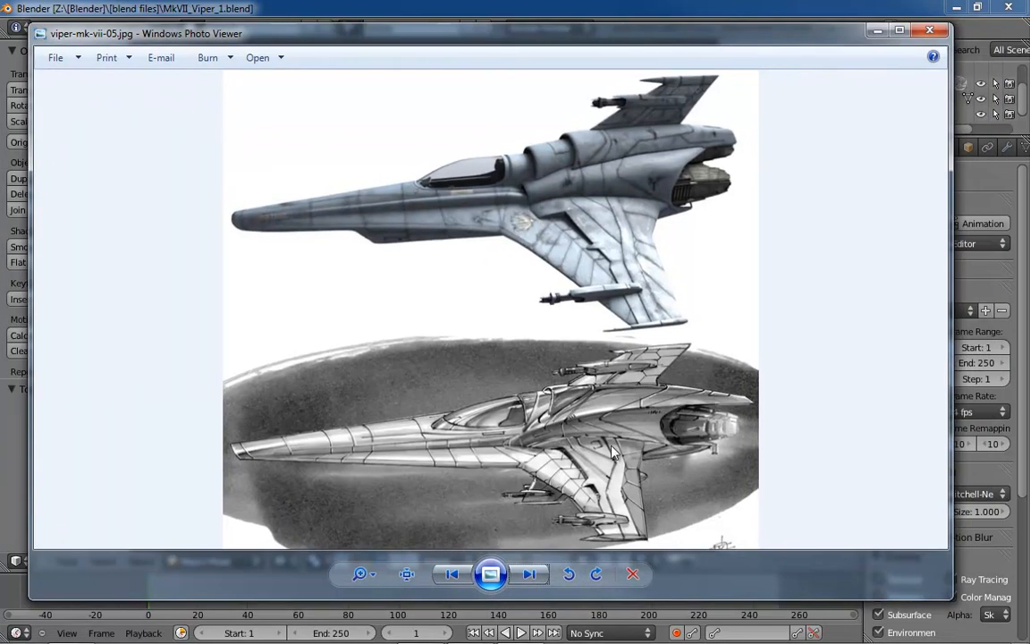
{"action": "left_click", "coordinate": [530, 574]}
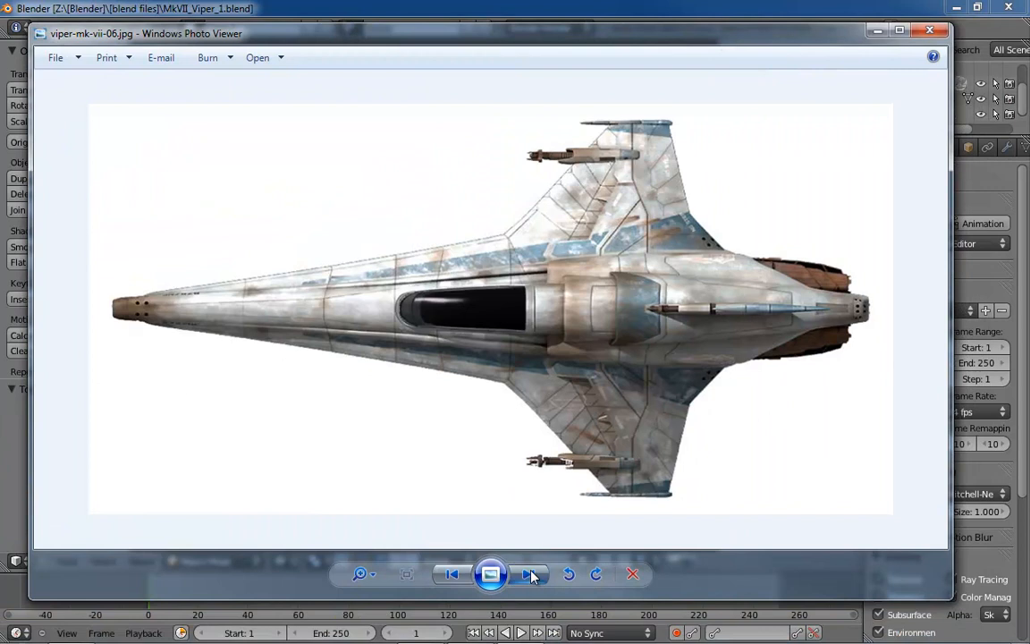
{"action": "left_click", "coordinate": [530, 574]}
{"action": "left_click", "coordinate": [530, 574]}
{"action": "left_click", "coordinate": [530, 574]}
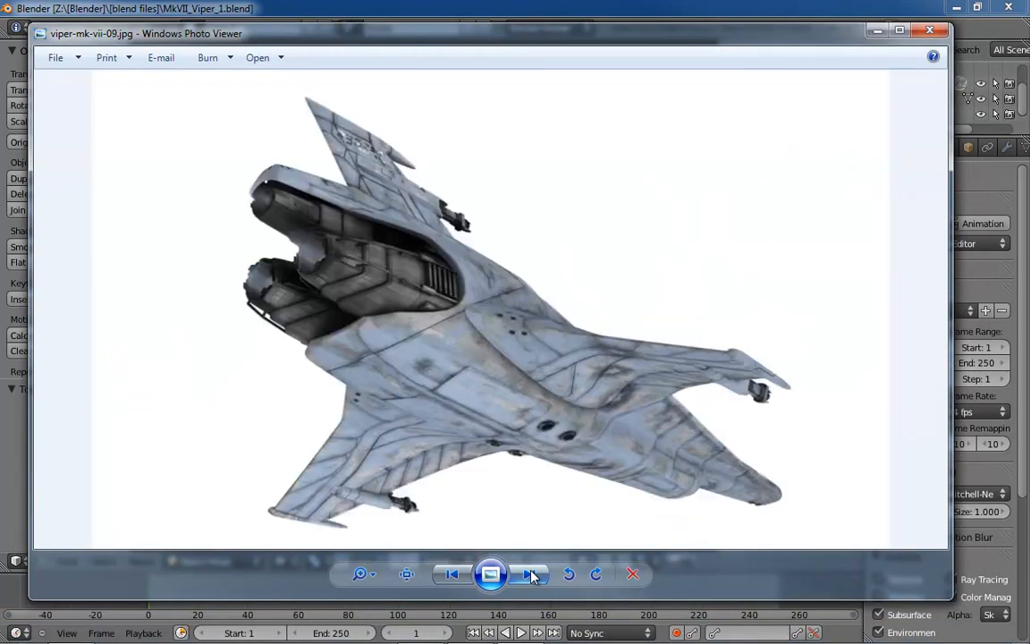
{"action": "left_click", "coordinate": [530, 574]}
{"action": "left_click", "coordinate": [530, 574]}
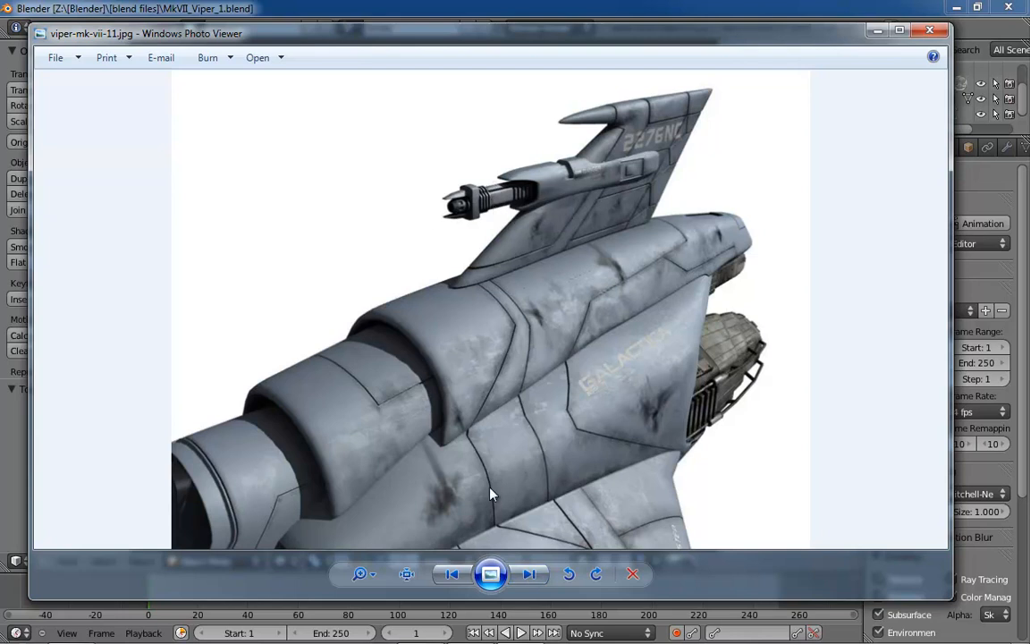
{"action": "left_click", "coordinate": [528, 578]}
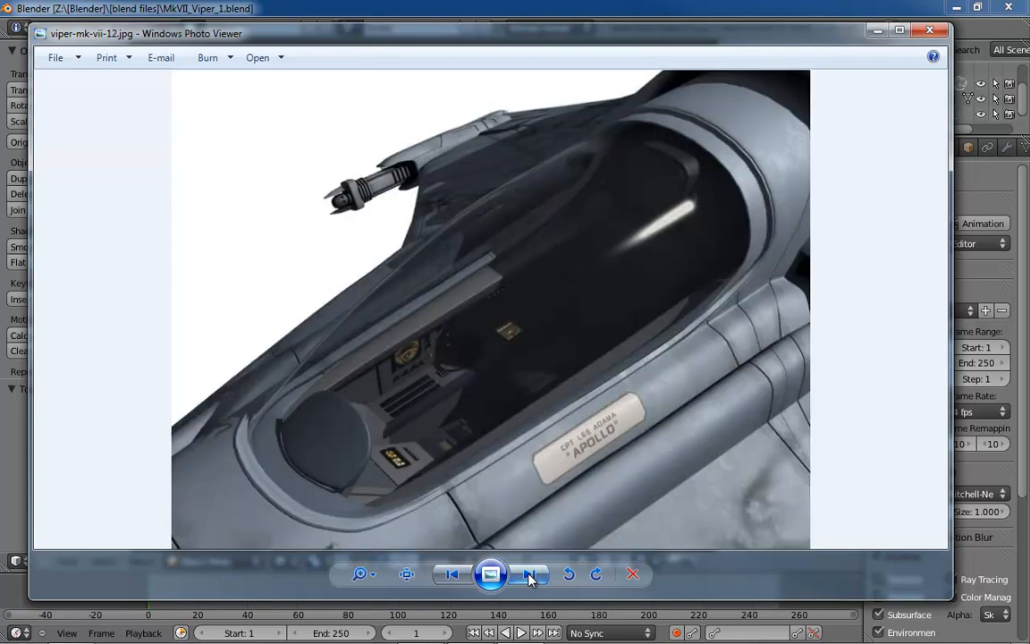
{"action": "left_click", "coordinate": [530, 577]}
{"action": "left_click", "coordinate": [530, 577]}
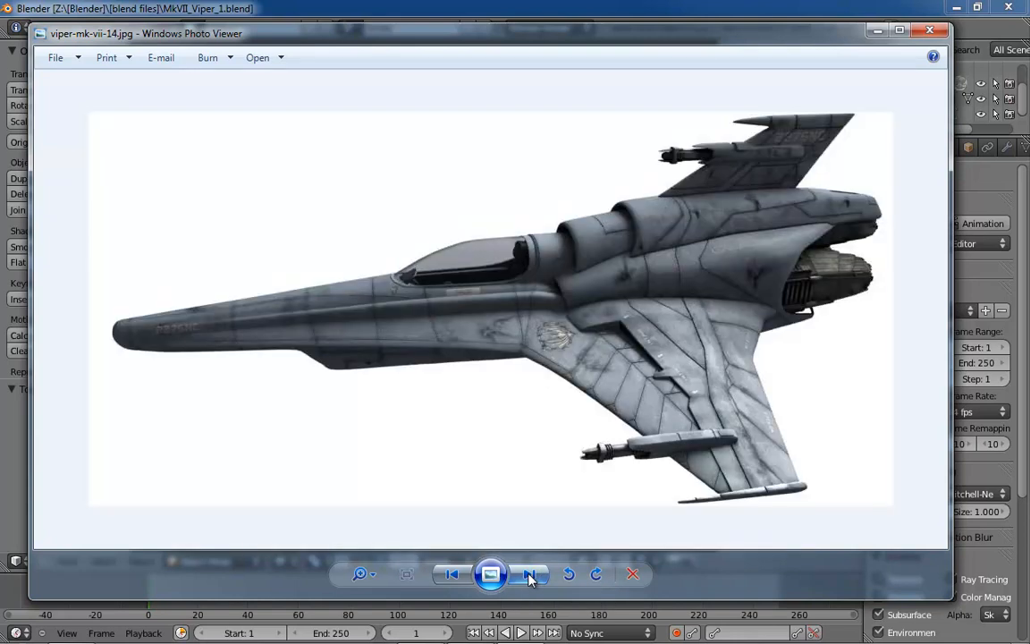
{"action": "left_click", "coordinate": [531, 578]}
{"action": "left_click", "coordinate": [530, 577]}
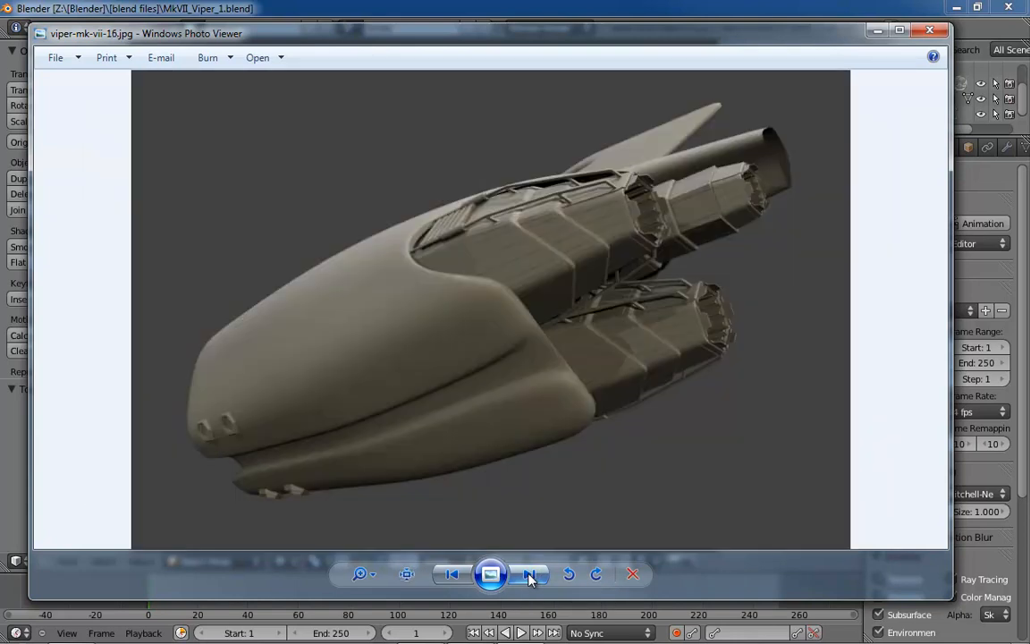
Go back through the reference images to viper-mk-vii-09.jpg, reviewing the side, front and underside views of the ship
{"action": "left_click", "coordinate": [451, 575]}
{"action": "left_click", "coordinate": [451, 575]}
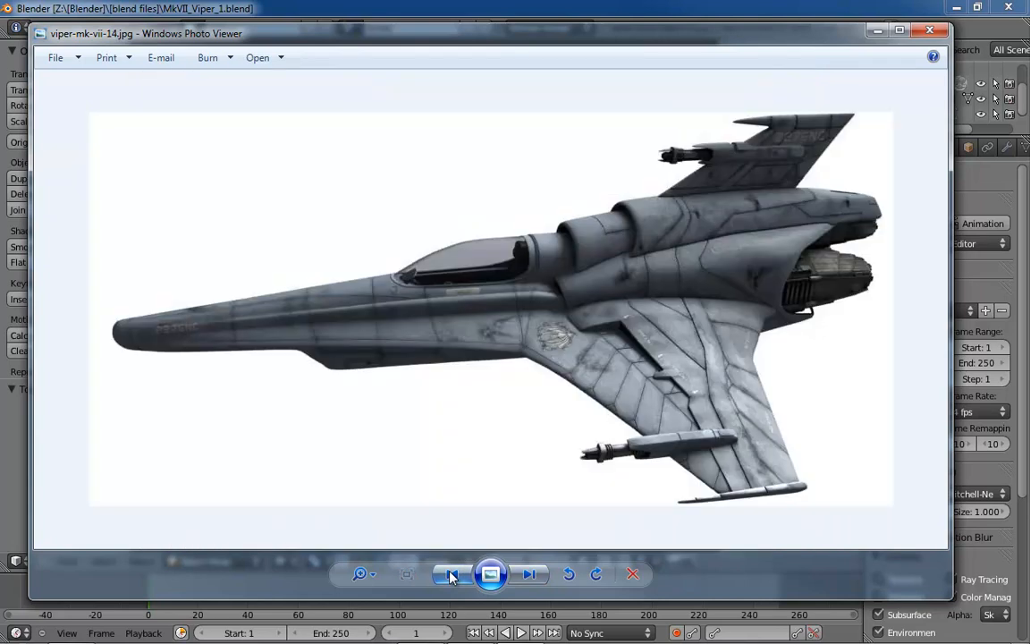
{"action": "left_click", "coordinate": [451, 575]}
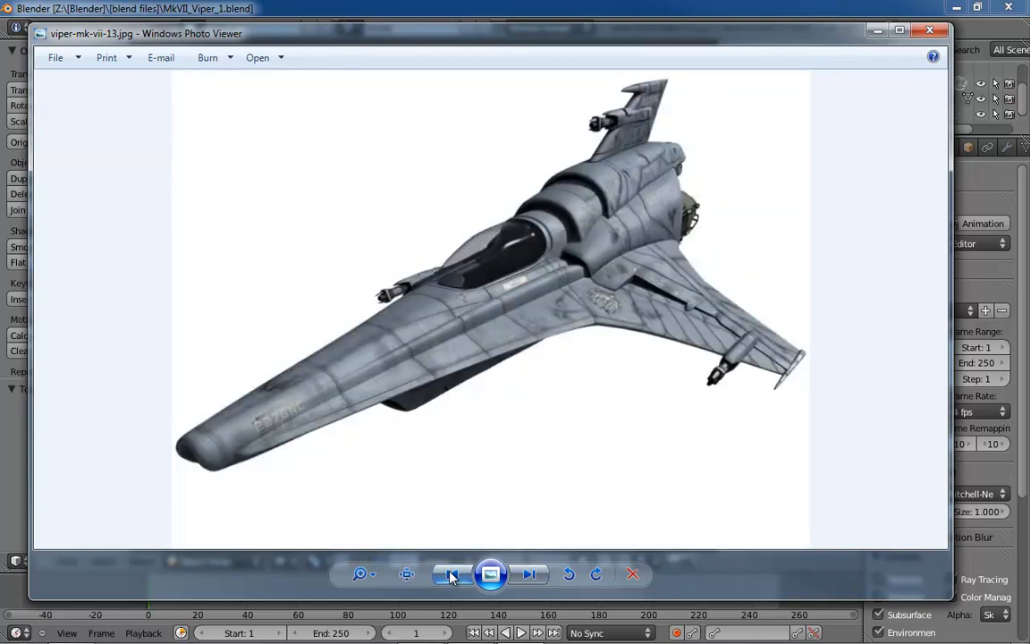
{"action": "left_click", "coordinate": [452, 575]}
{"action": "left_click", "coordinate": [451, 574]}
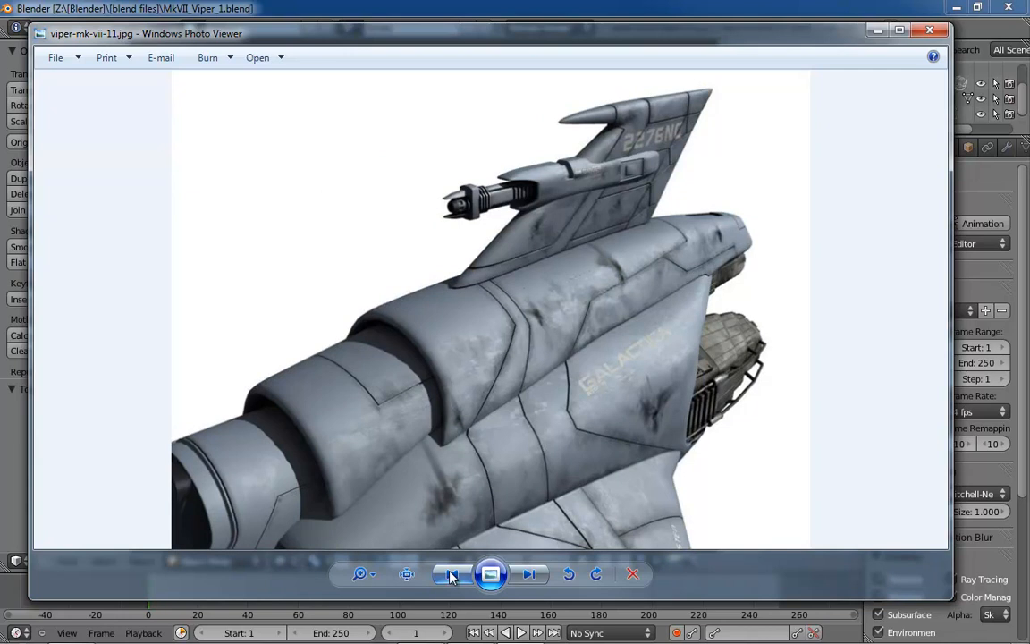
{"action": "left_click", "coordinate": [451, 574]}
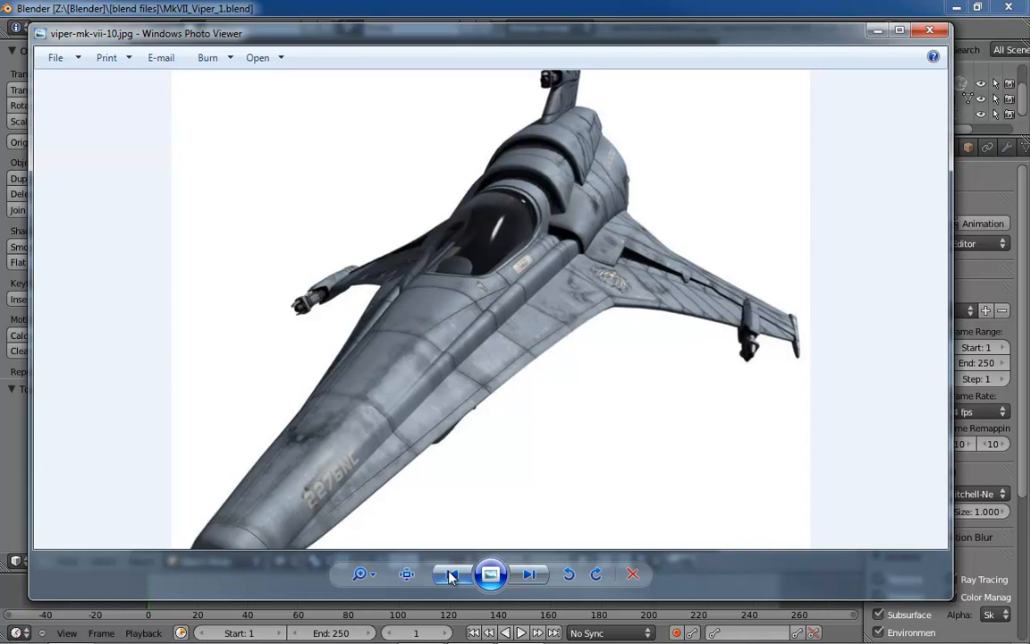
{"action": "left_click", "coordinate": [451, 575]}
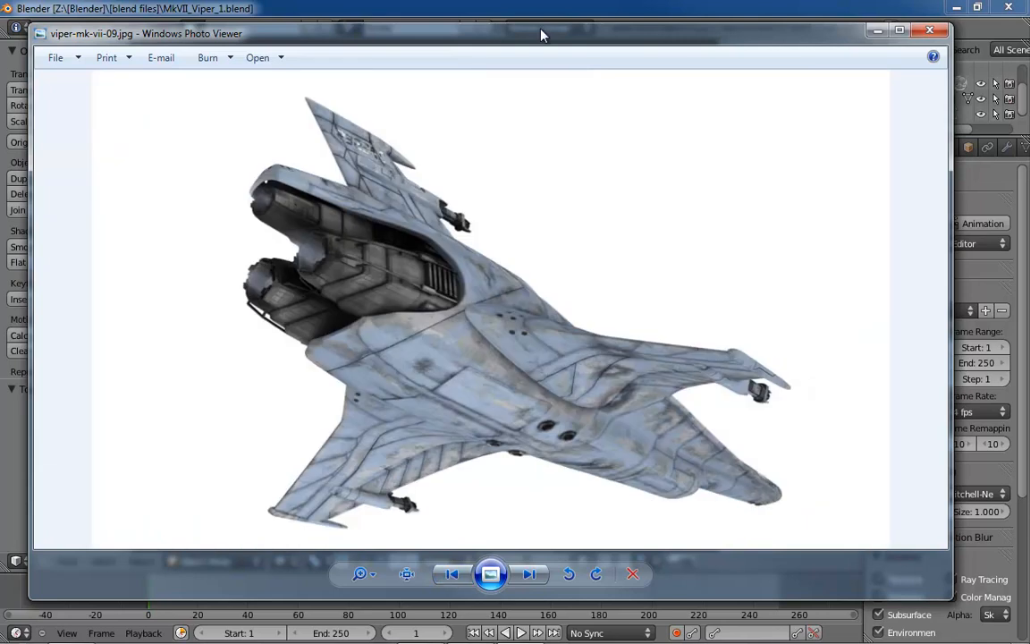
Examine the cockpit and fuselage sections in images viper-mk-vii-10.jpg to viper-mk-vii-13.jpg, returning to the close-up in viper-mk-vii-11.jpg
{"action": "left_click", "coordinate": [522, 575]}
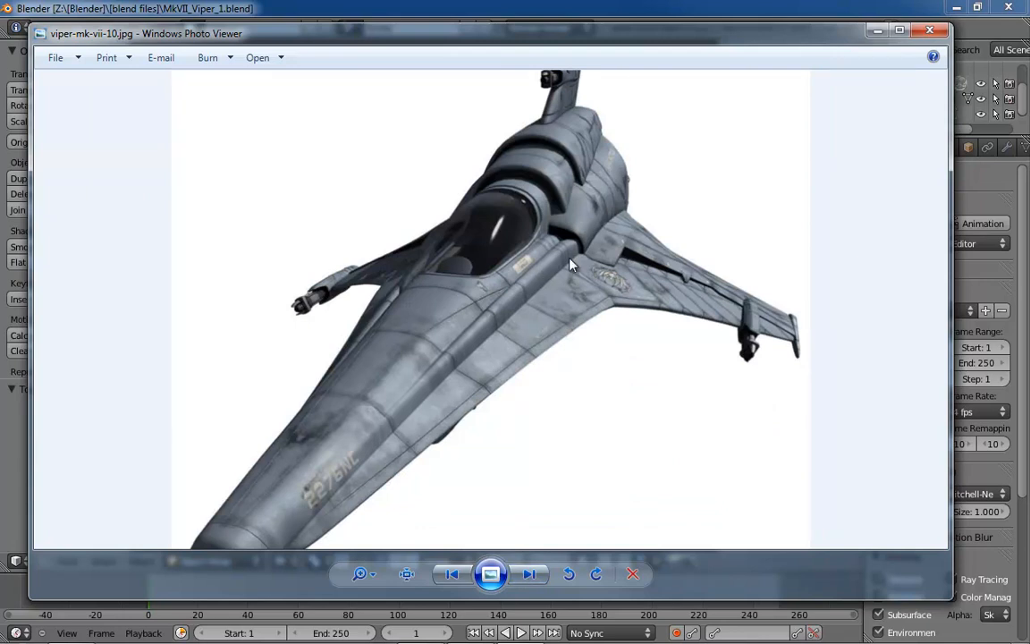
{"action": "left_click", "coordinate": [524, 575]}
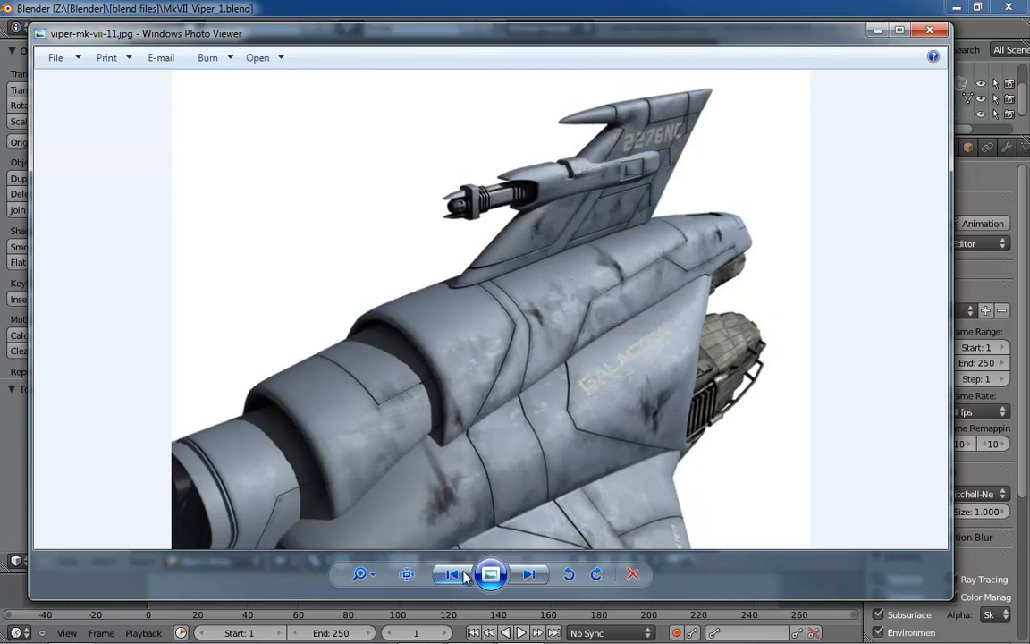
{"action": "left_click", "coordinate": [524, 574]}
{"action": "left_click", "coordinate": [523, 575]}
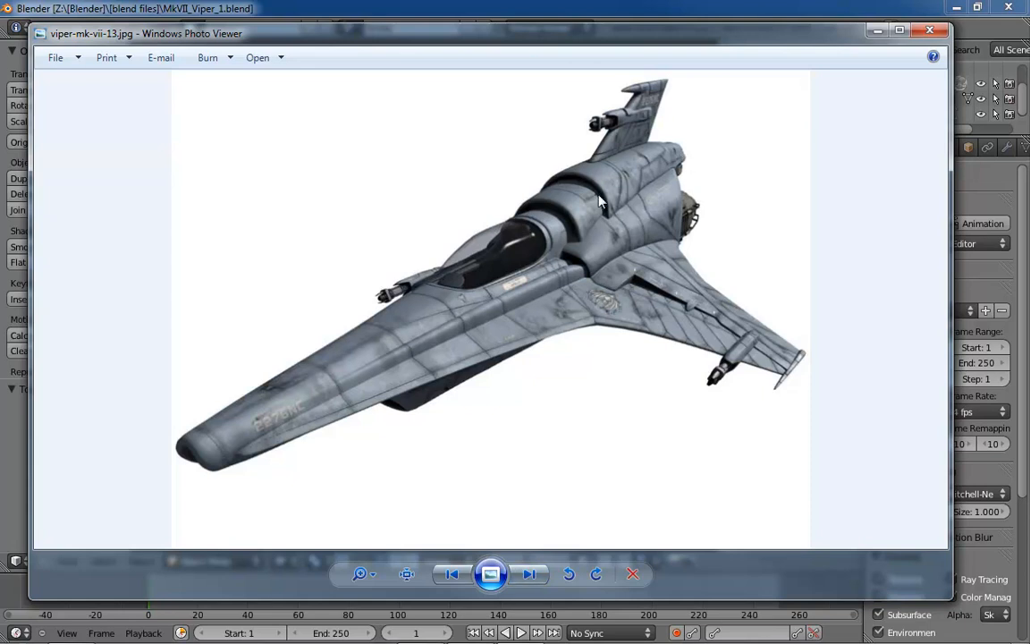
{"action": "left_click", "coordinate": [456, 574]}
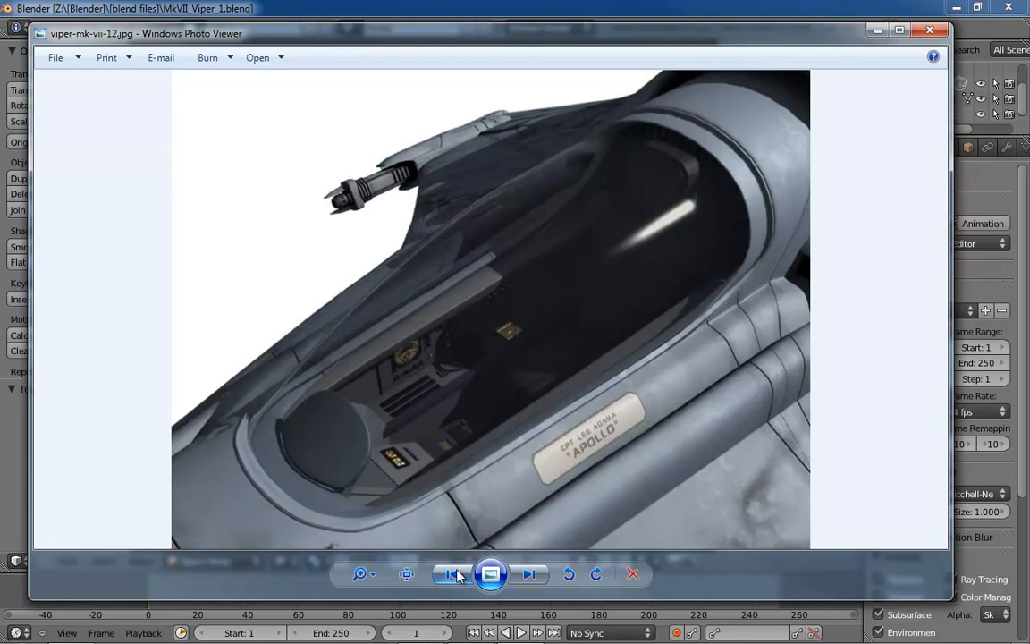
{"action": "left_click", "coordinate": [456, 574]}
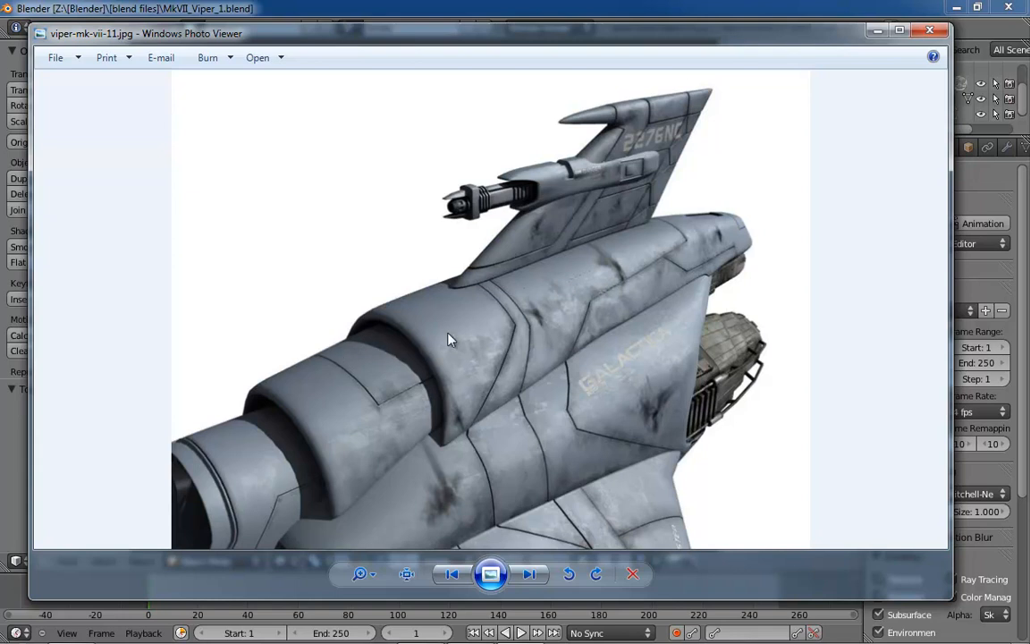
Advance through the reference images to the landing gear drawing in viper-mk-vii-18.jpg
{"action": "left_click", "coordinate": [529, 575]}
{"action": "left_click", "coordinate": [529, 575]}
{"action": "left_click", "coordinate": [530, 574]}
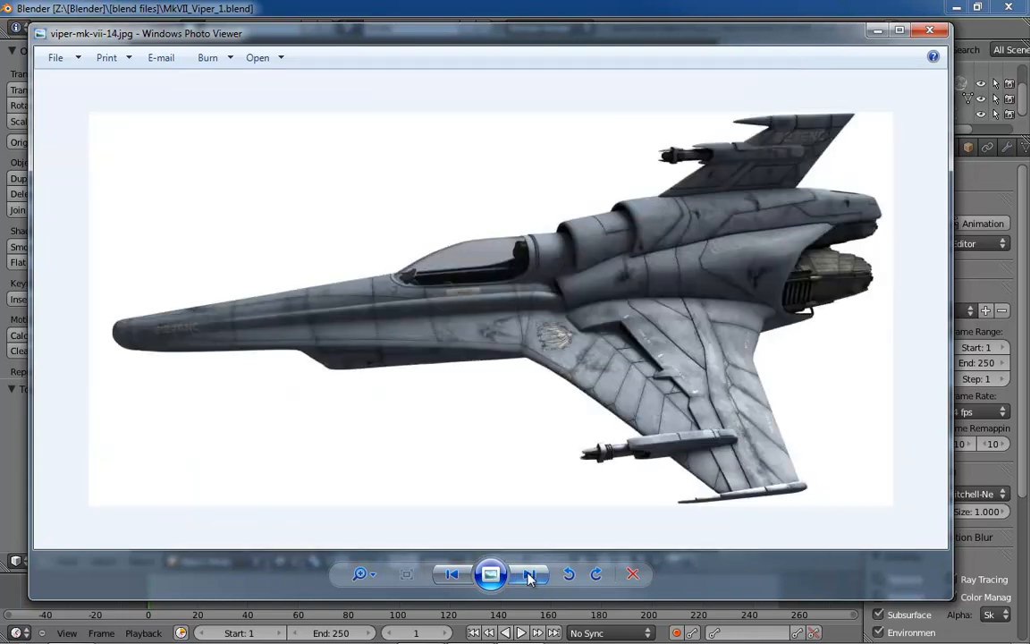
{"action": "left_click", "coordinate": [529, 575]}
{"action": "left_click", "coordinate": [529, 575]}
{"action": "left_click", "coordinate": [529, 575]}
{"action": "left_click", "coordinate": [529, 575]}
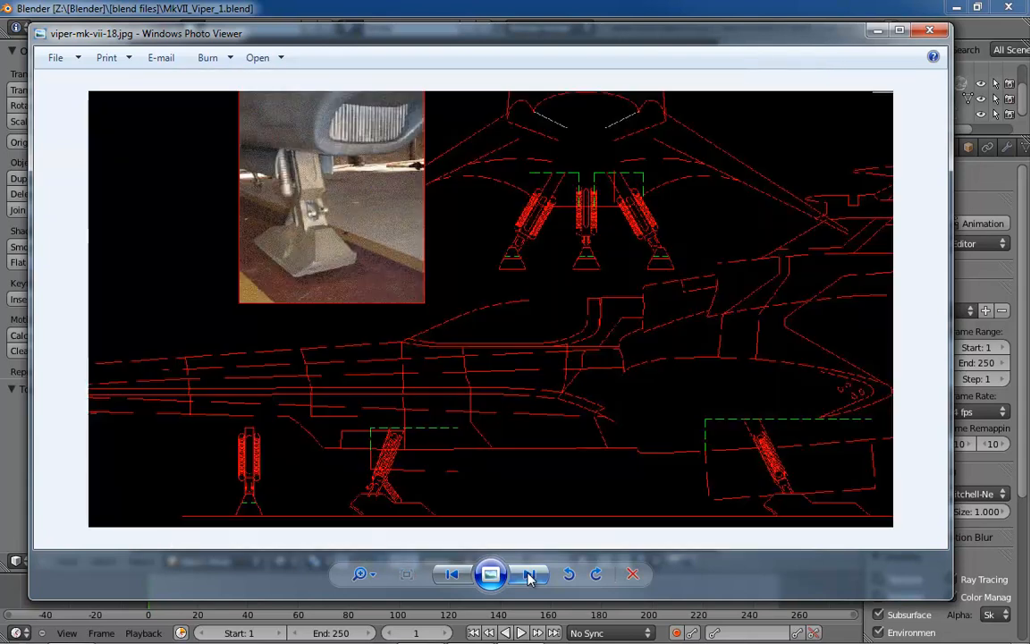
Continue through the dark-background renders to the top view of the ship in viper-mk-vii-27.jpg
{"action": "left_click", "coordinate": [529, 575]}
{"action": "left_click", "coordinate": [530, 575]}
{"action": "left_click", "coordinate": [529, 575]}
{"action": "left_click", "coordinate": [529, 574]}
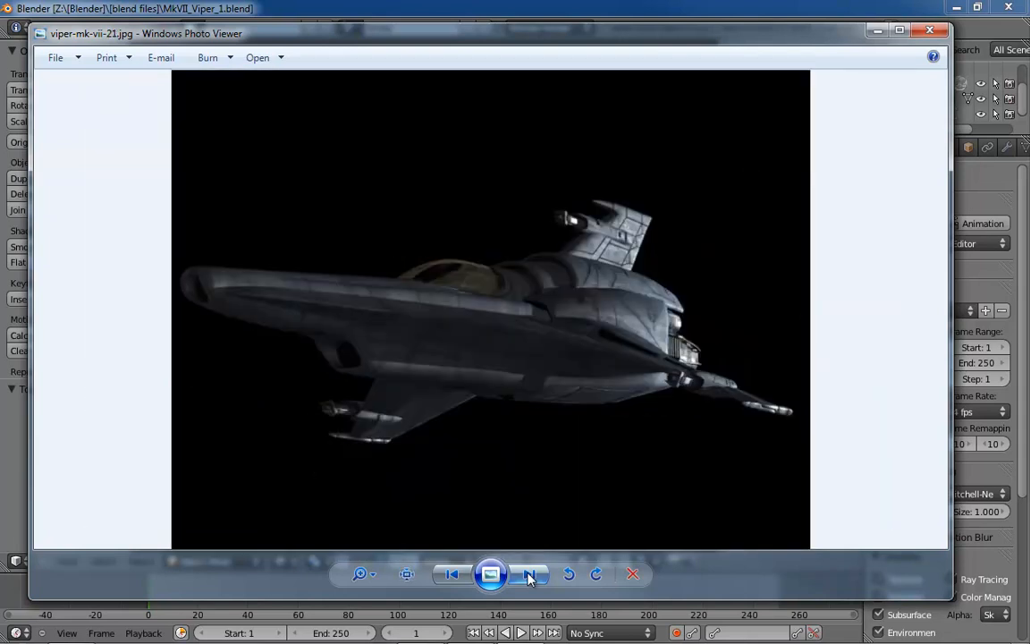
{"action": "left_click", "coordinate": [530, 575]}
{"action": "left_click", "coordinate": [529, 575]}
{"action": "left_click", "coordinate": [530, 575]}
{"action": "left_click", "coordinate": [529, 575]}
{"action": "left_click", "coordinate": [529, 574]}
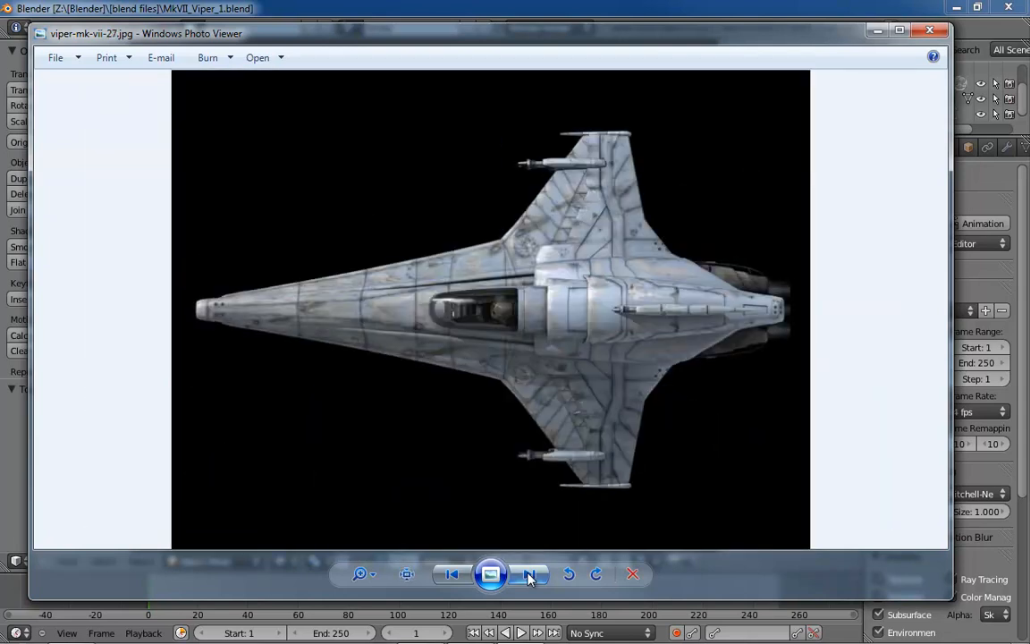
Look through the next reference renders up to the multi-view sheet in viper-mk-vii-34.jpg
{"action": "left_click", "coordinate": [529, 575]}
{"action": "left_click", "coordinate": [529, 575]}
{"action": "left_click", "coordinate": [530, 575]}
{"action": "left_click", "coordinate": [529, 575]}
{"action": "left_click", "coordinate": [529, 574]}
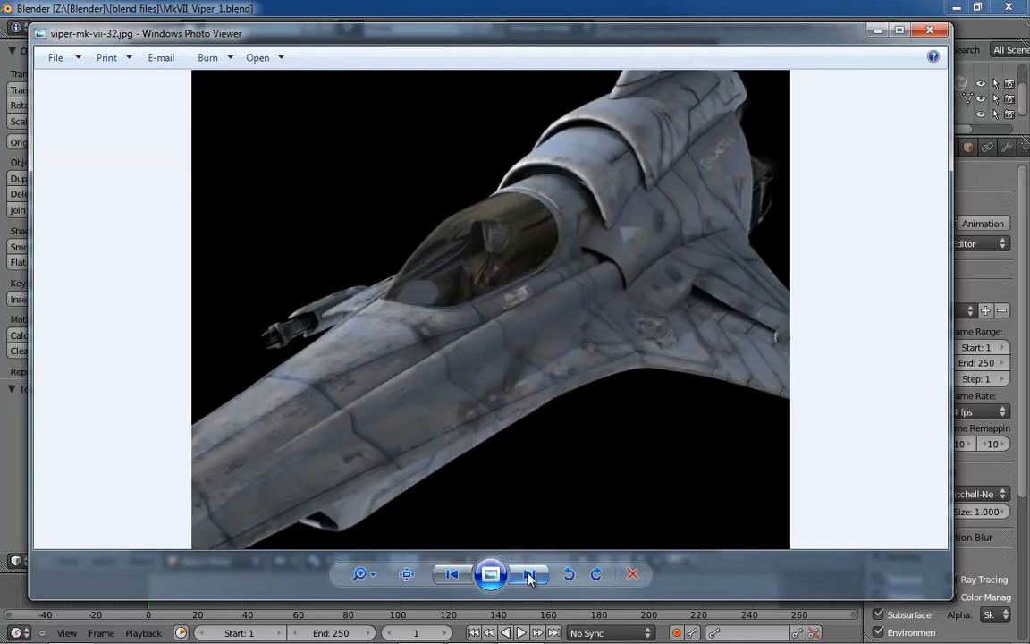
{"action": "left_click", "coordinate": [529, 574]}
{"action": "left_click", "coordinate": [530, 575]}
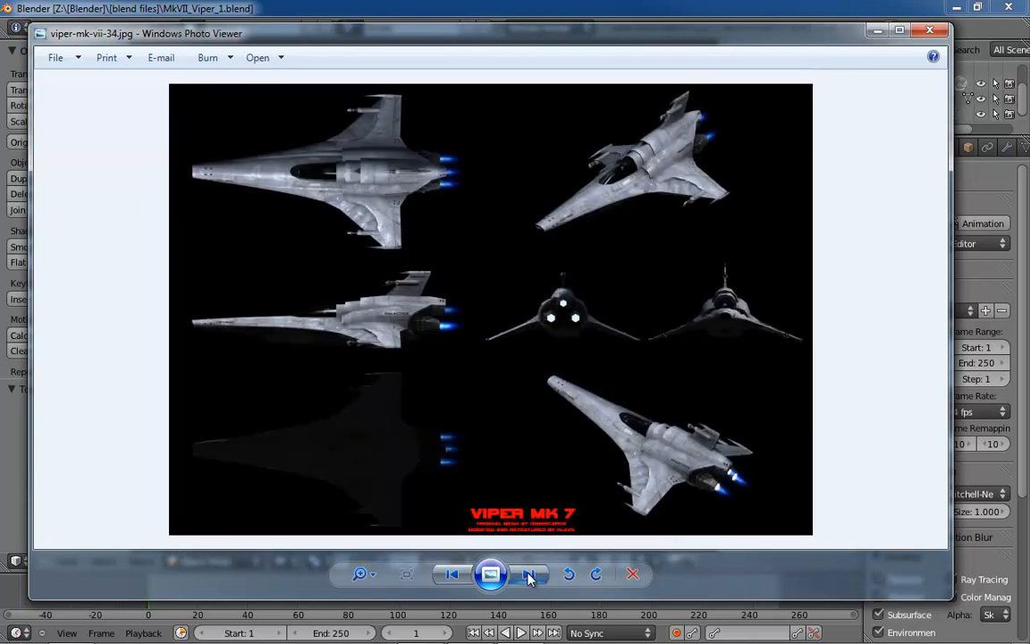
Examine the rear fuselage and engines in the reference images up to viper-mk-vii-39.jpg
{"action": "left_click", "coordinate": [529, 575]}
{"action": "left_click", "coordinate": [529, 575]}
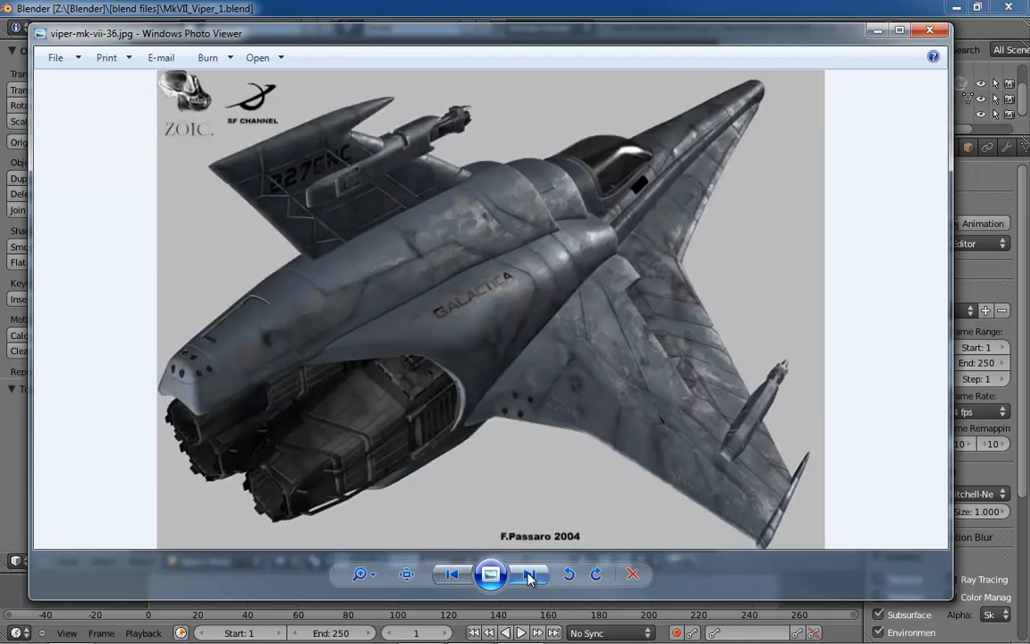
{"action": "left_click", "coordinate": [529, 574]}
{"action": "left_click", "coordinate": [529, 575]}
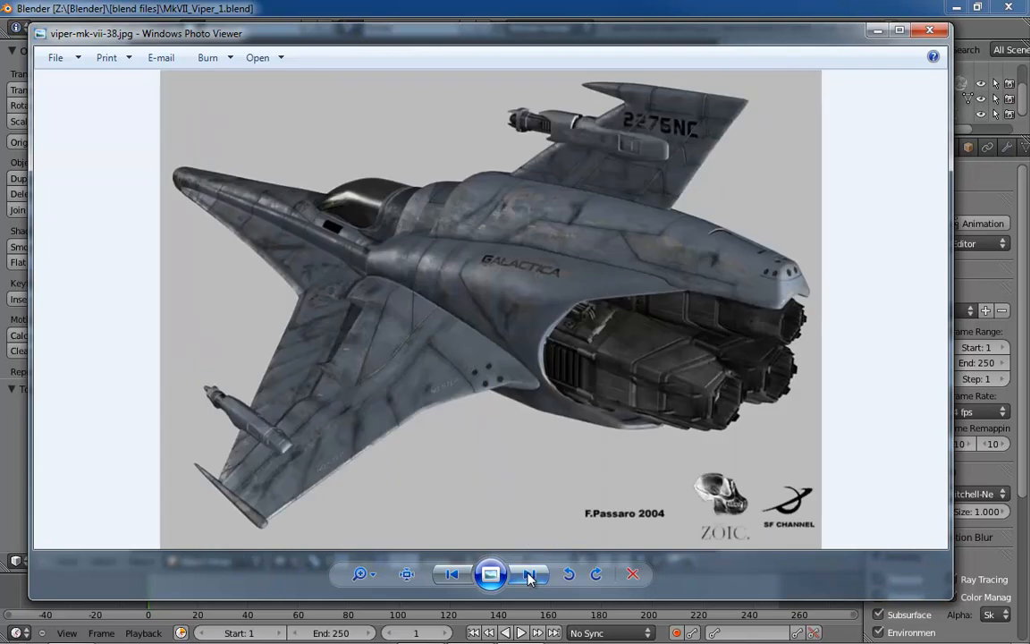
{"action": "left_click", "coordinate": [529, 575]}
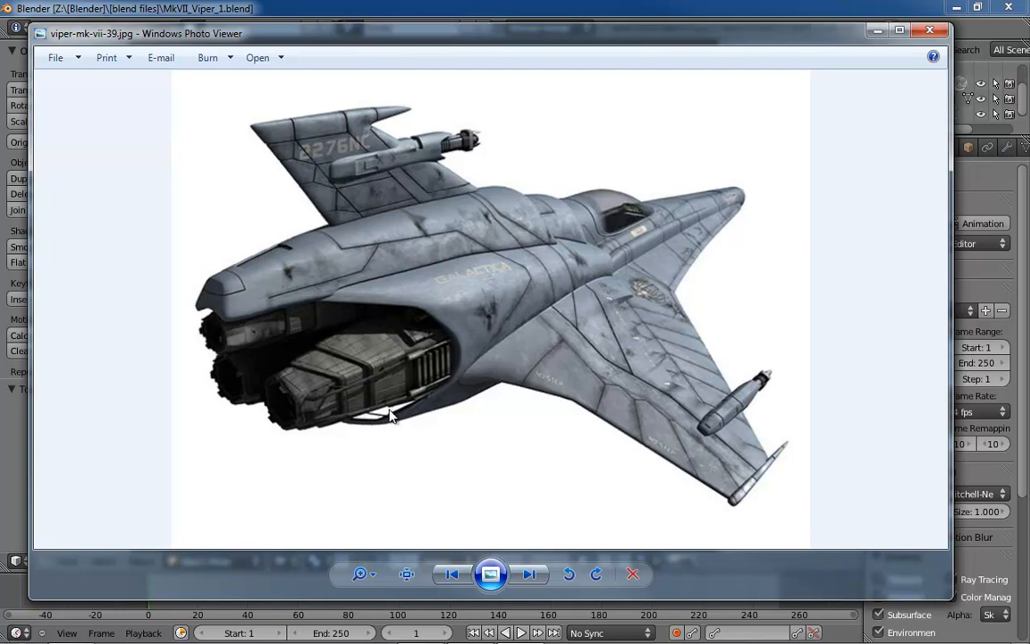
View the remaining reference images and continue around to the first one, viper-mk-vii-01.jpg
{"action": "left_click", "coordinate": [527, 576]}
{"action": "left_click", "coordinate": [528, 577]}
{"action": "left_click", "coordinate": [528, 577]}
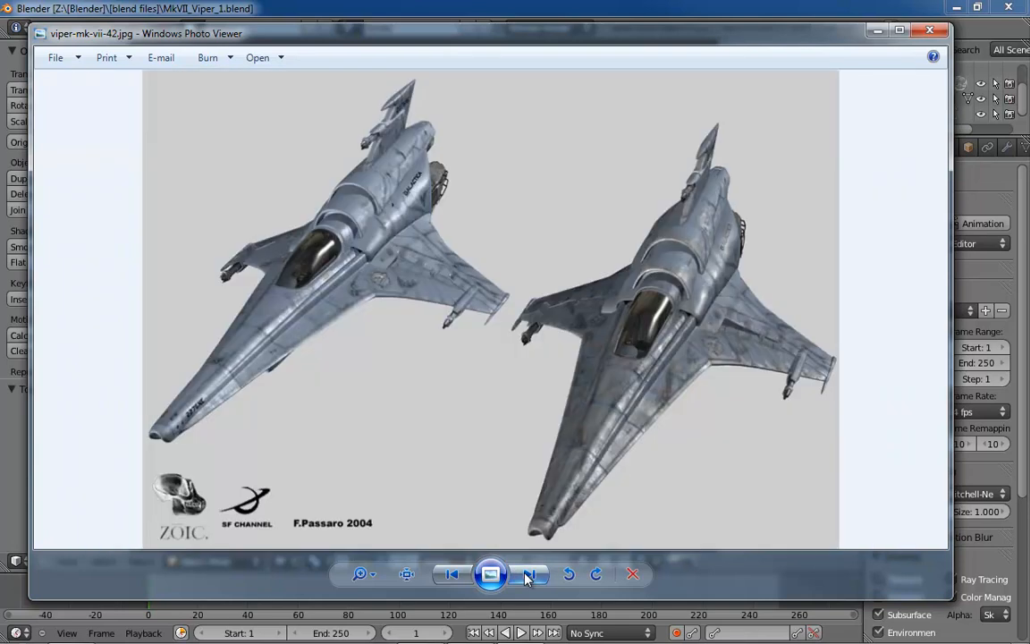
{"action": "left_click", "coordinate": [527, 577]}
{"action": "left_click", "coordinate": [527, 576]}
{"action": "left_click", "coordinate": [527, 576]}
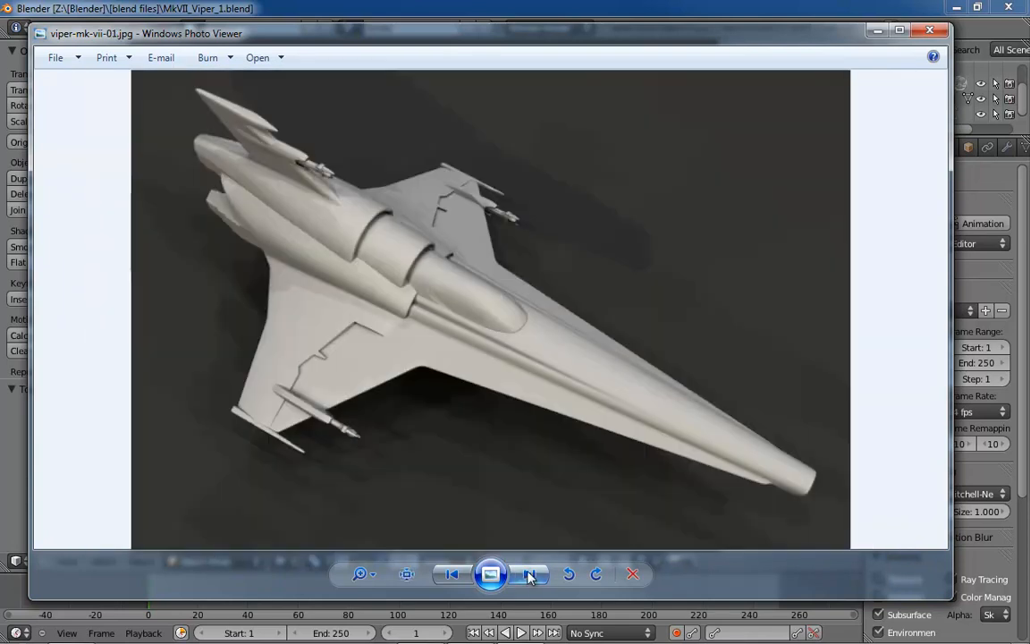
Review the untextured model renders and continue to the side-view concept art in viper-mk-vii-05.jpg
{"action": "left_click", "coordinate": [527, 577]}
{"action": "left_click", "coordinate": [527, 577]}
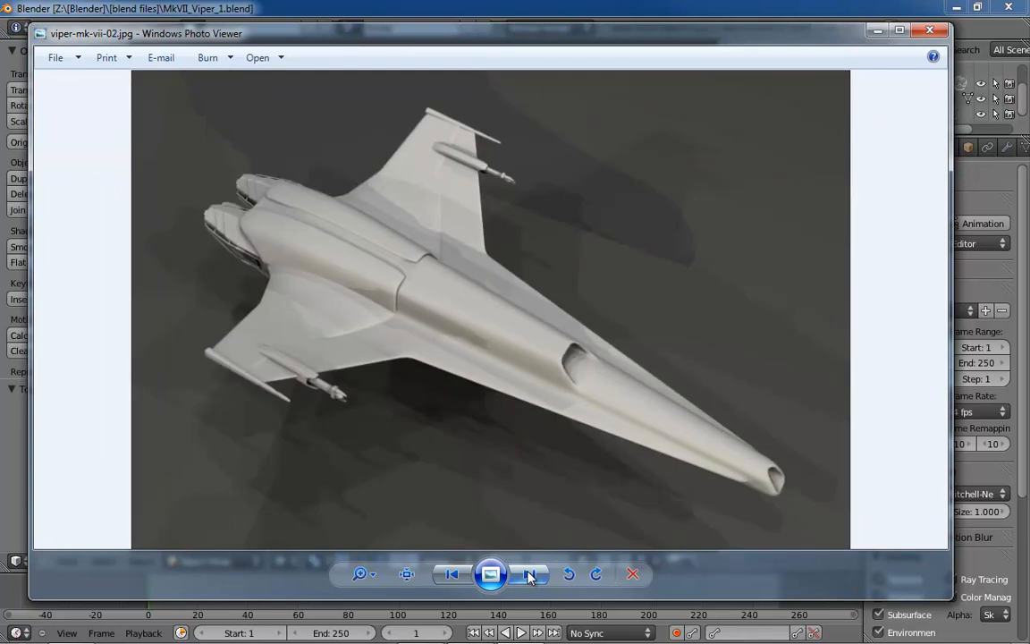
{"action": "left_click", "coordinate": [528, 577]}
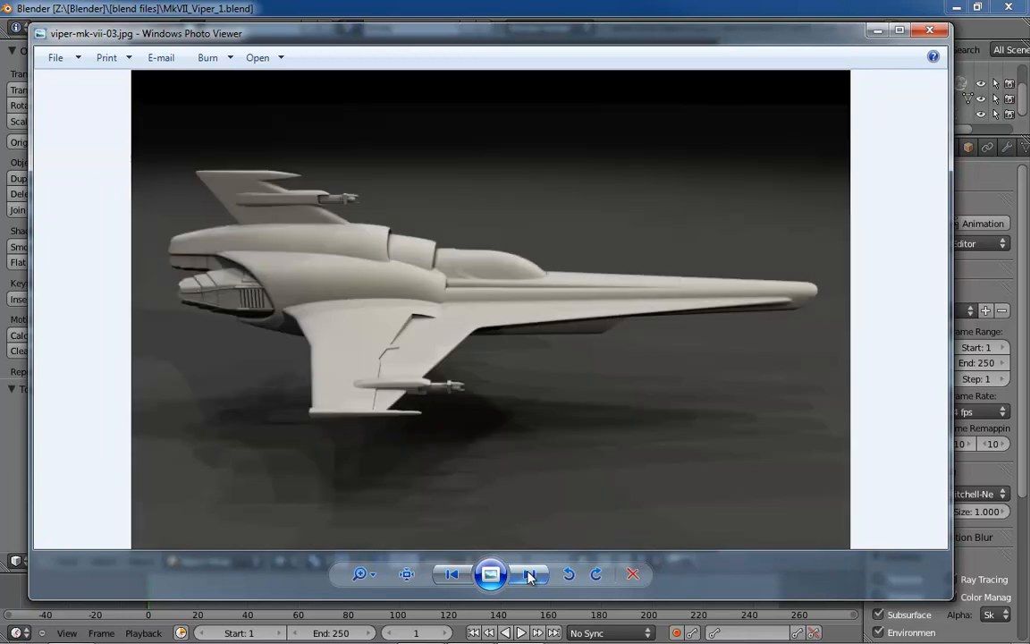
{"action": "left_click", "coordinate": [527, 576]}
{"action": "left_click", "coordinate": [527, 576]}
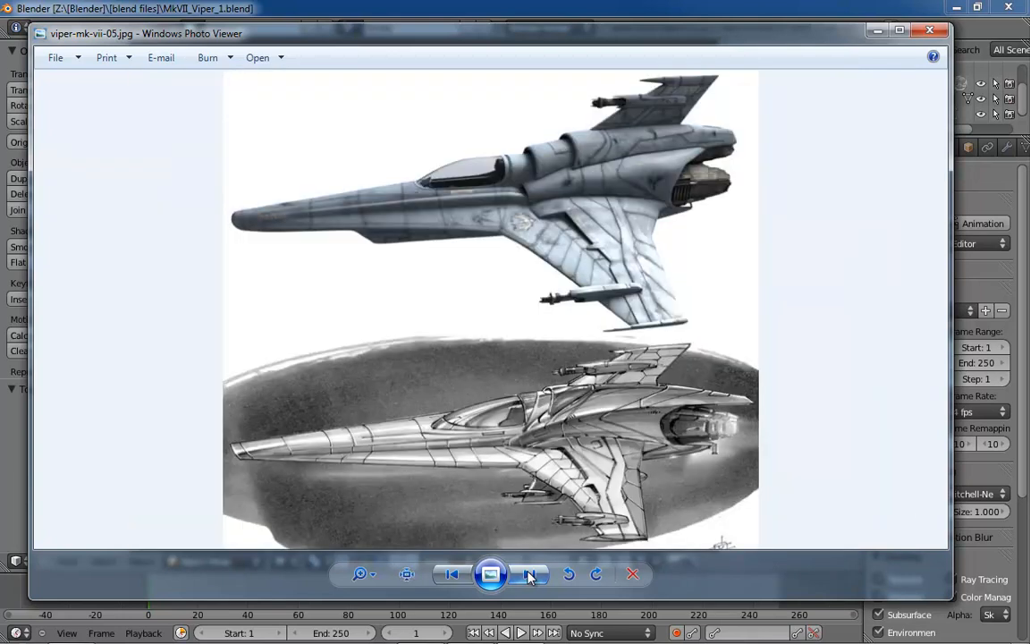
Examine the ship's side profile, wings and underside in the images up to viper-mk-vii-10.jpg
{"action": "left_click", "coordinate": [529, 576]}
{"action": "left_click", "coordinate": [529, 577]}
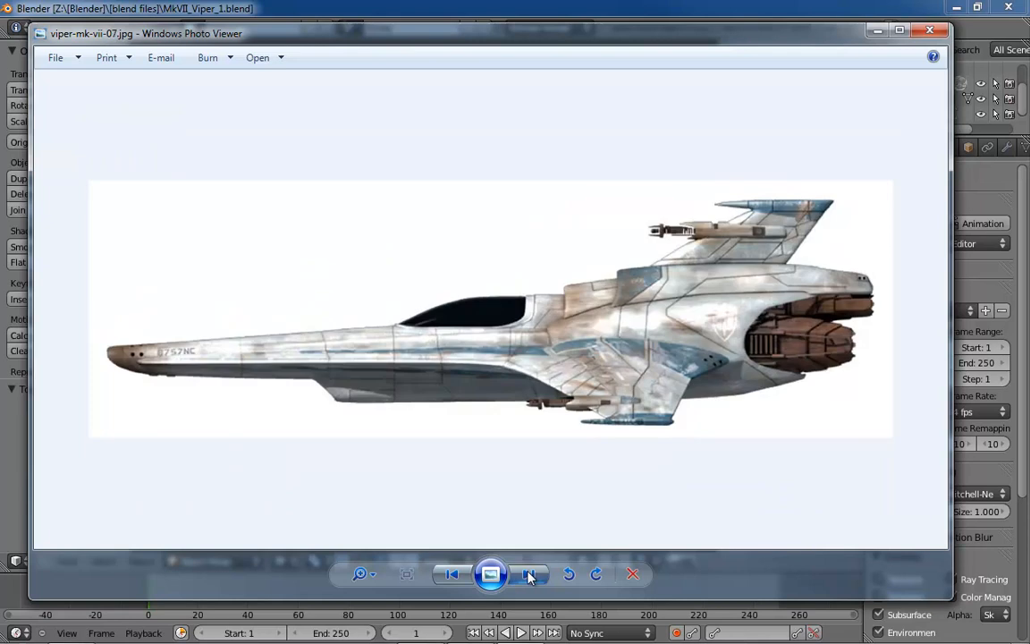
{"action": "left_click", "coordinate": [530, 576]}
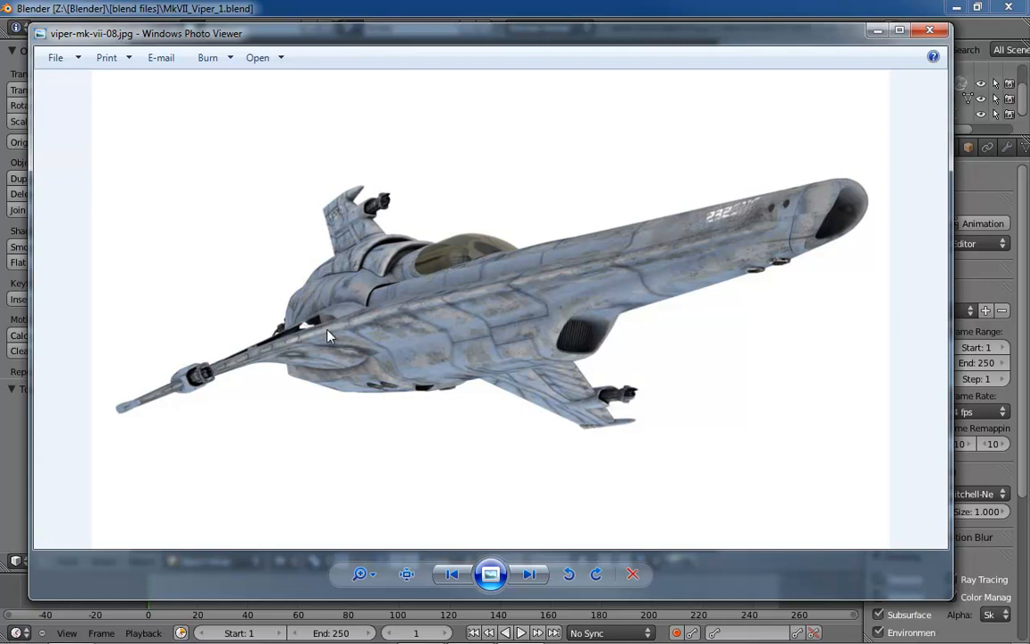
{"action": "left_click", "coordinate": [535, 577]}
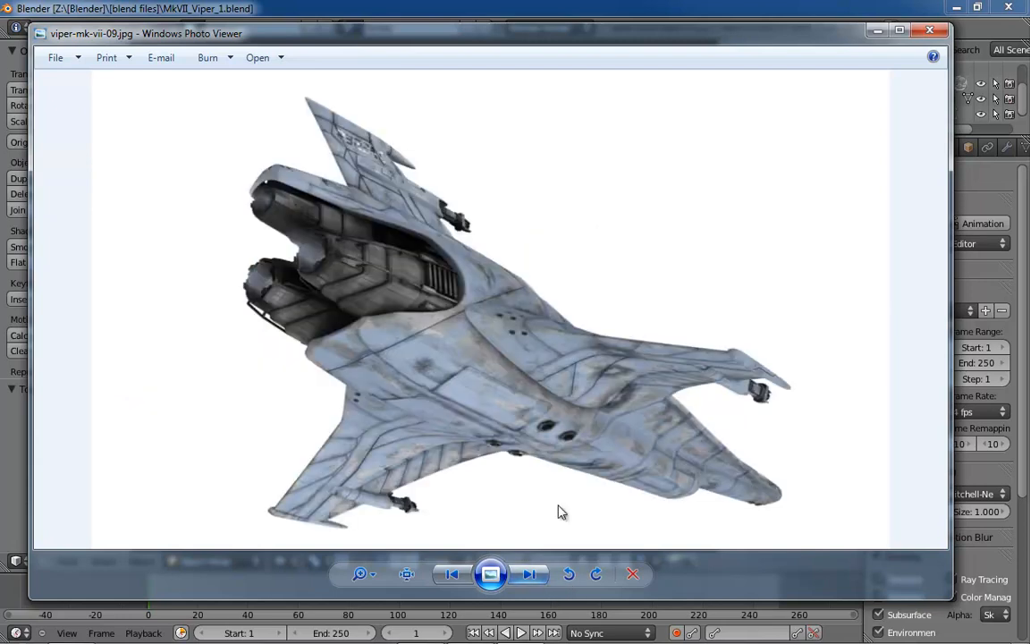
{"action": "left_click", "coordinate": [527, 575]}
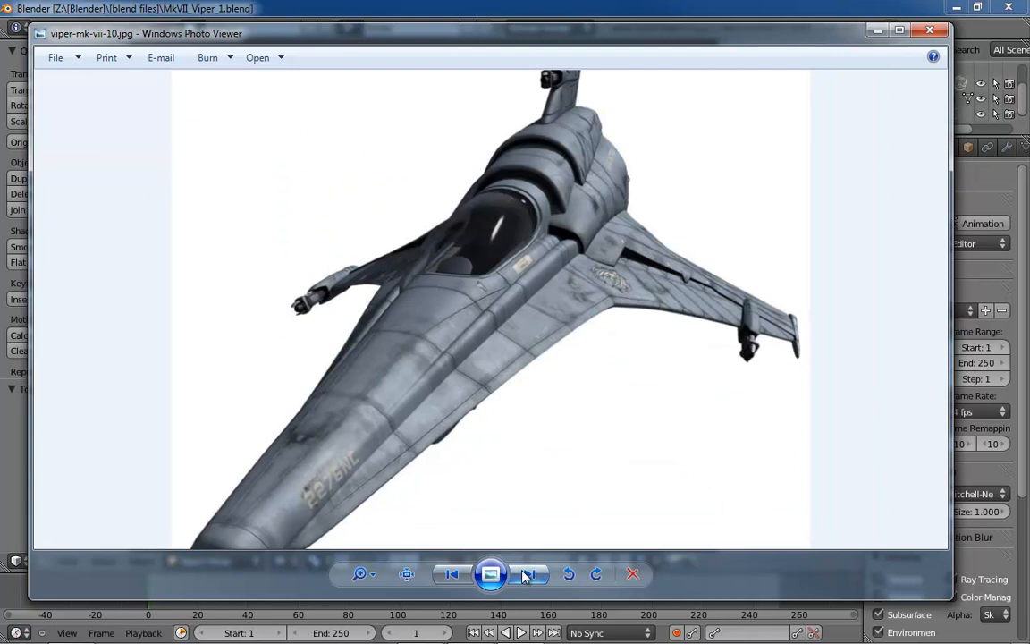
Return to Blender, switch the viewport to solid shading and delete the existing box
{"action": "left_click_drag", "start_coordinate": [567, 36], "coordinate": [0, 170]}
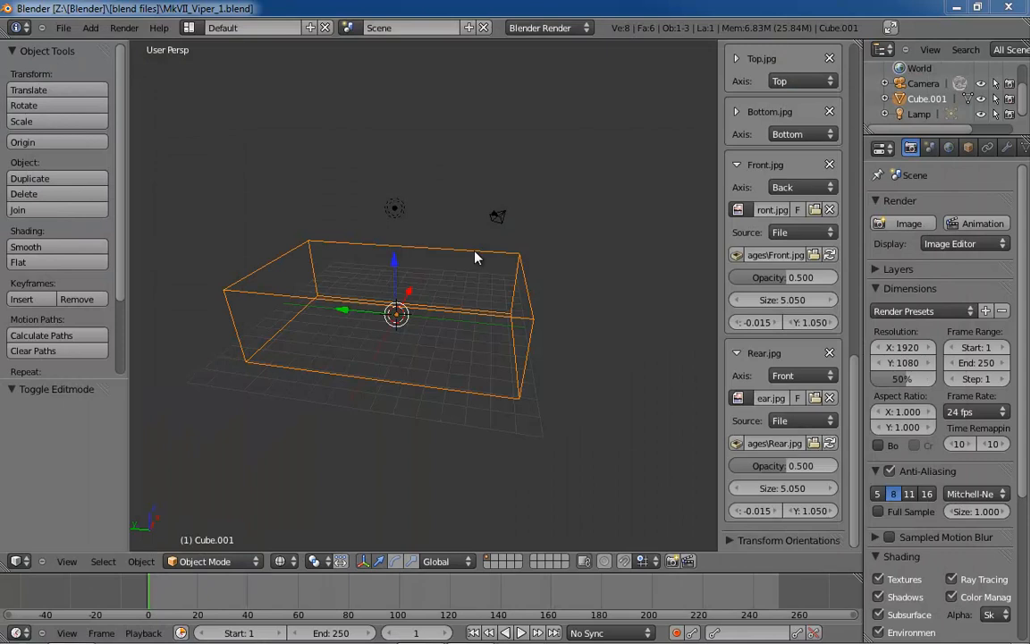
{"action": "middle_click_drag", "start_coordinate": [475, 257], "coordinate": [492, 286]}
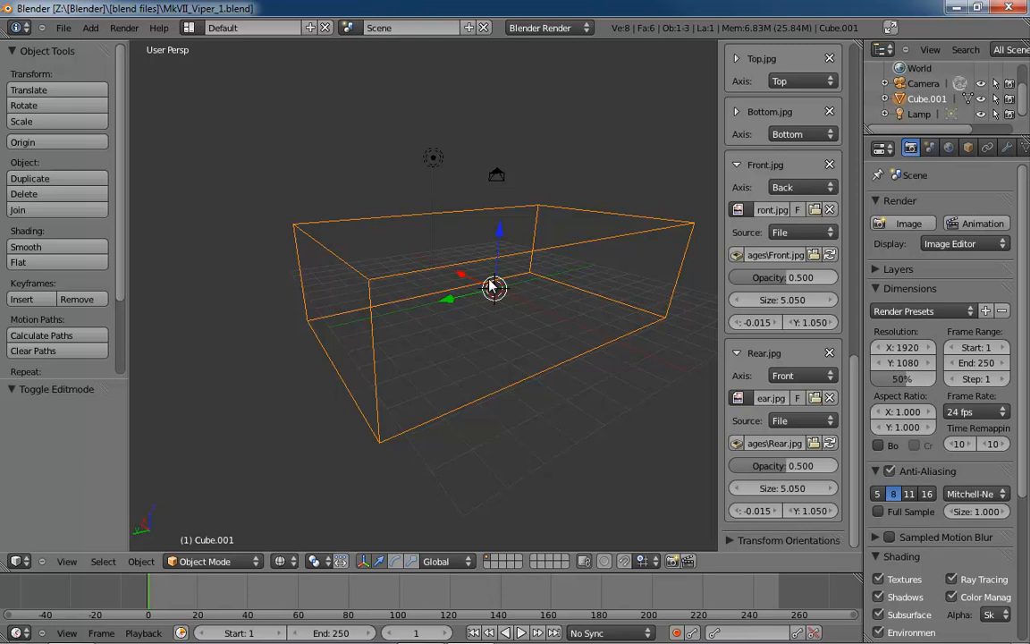
{"action": "key", "text": "z"}
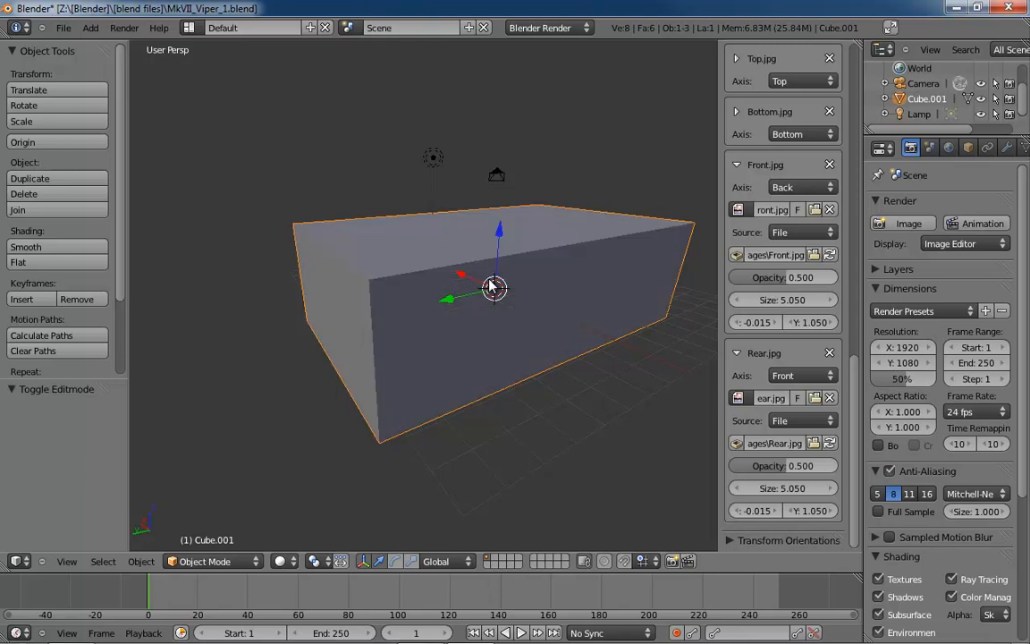
{"action": "key", "text": "x"}
{"action": "left_click", "coordinate": [491, 286]}
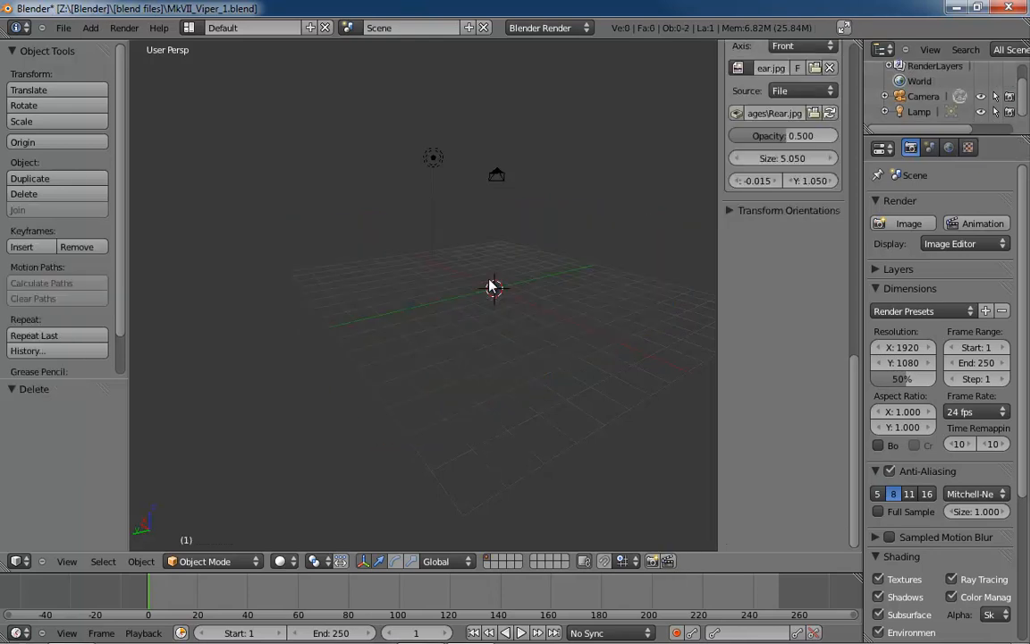
Add a mesh plane at the scene origin in the left orthographic view over the Viper's side reference
{"action": "middle_click_drag", "start_coordinate": [551, 267], "coordinate": [461, 260]}
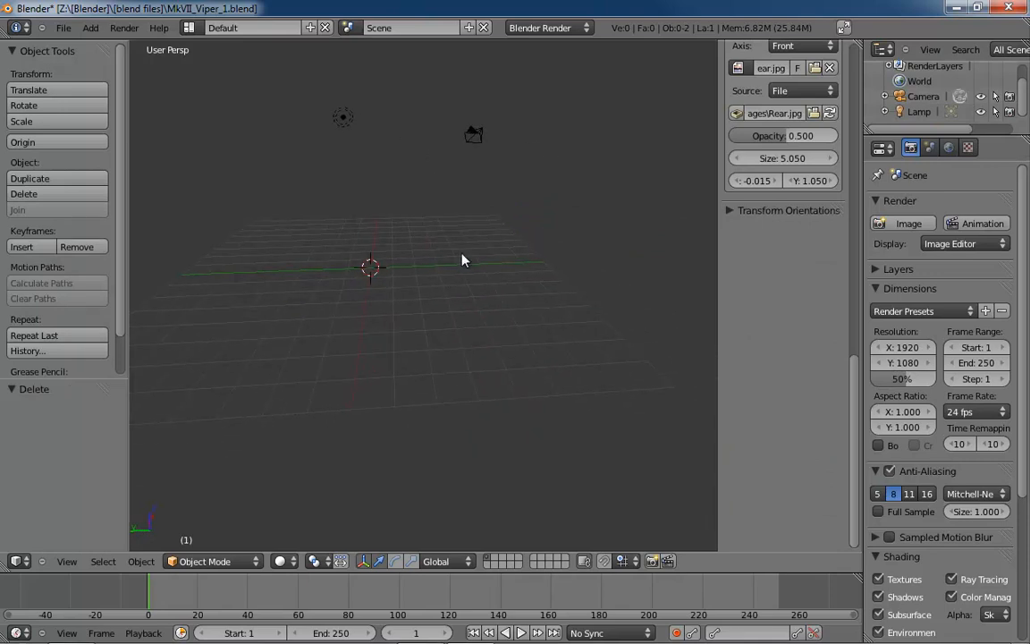
{"action": "key", "text": "KP_1"}
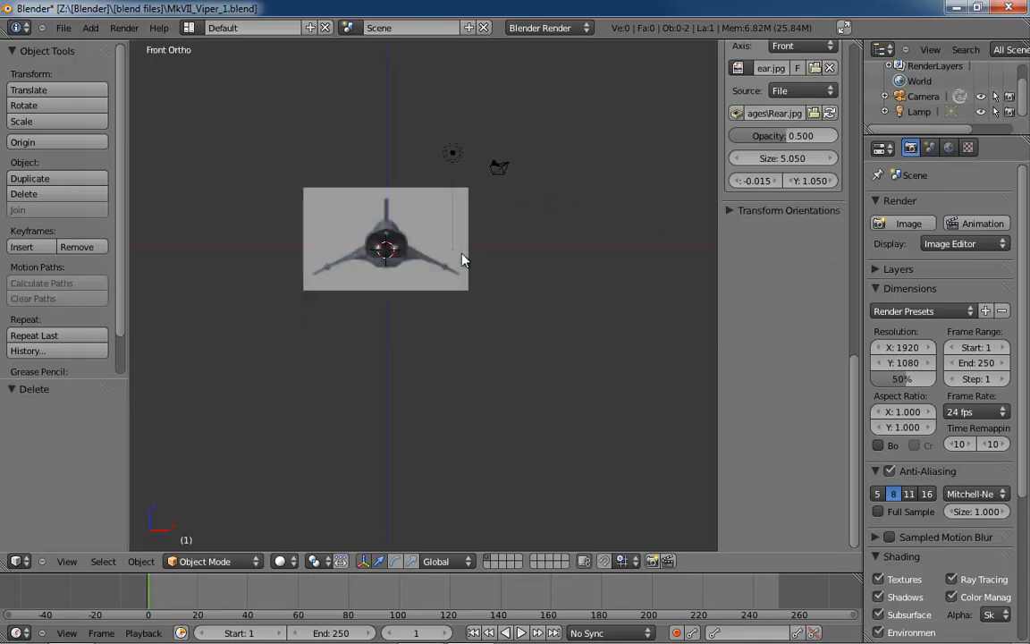
{"action": "key", "text": "ctrl+KP_3"}
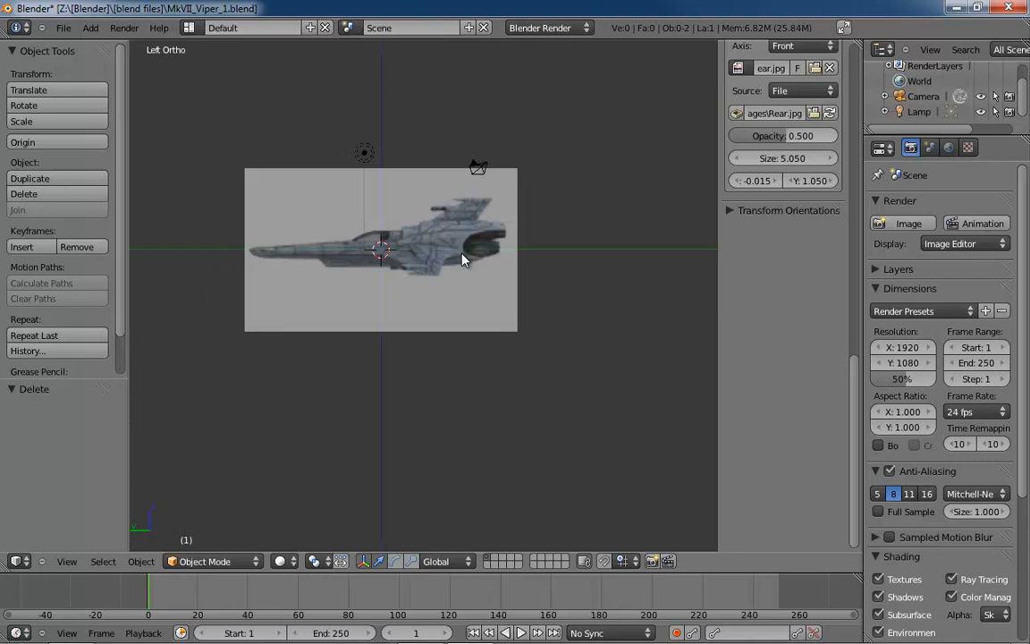
{"action": "scroll", "coordinate": [438, 214], "scroll_direction": "up", "scroll_amount": 4}
{"action": "scroll", "coordinate": [429, 234], "scroll_direction": "up", "scroll_amount": 2, "text": "shift"}
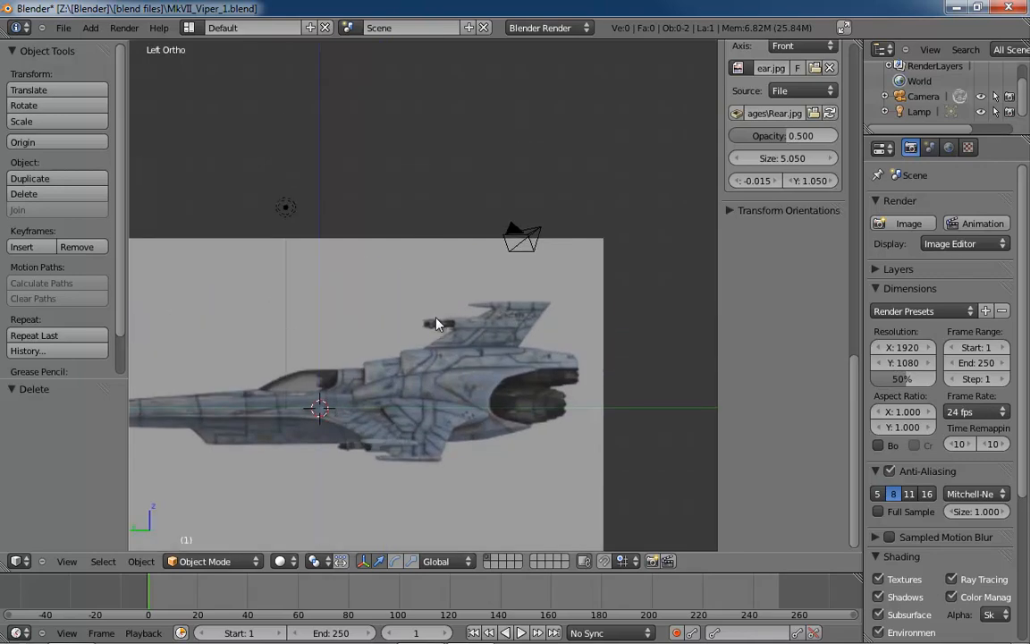
{"action": "scroll", "coordinate": [438, 268], "scroll_direction": "up", "scroll_amount": 3}
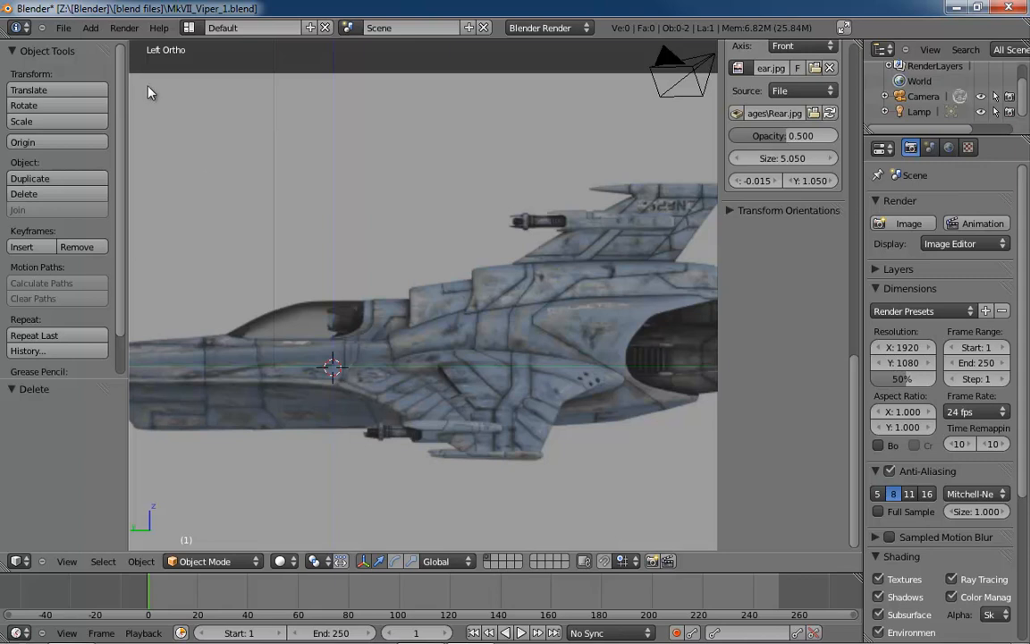
{"action": "left_click", "coordinate": [90, 28]}
{"action": "mouse_move", "coordinate": [107, 46]}
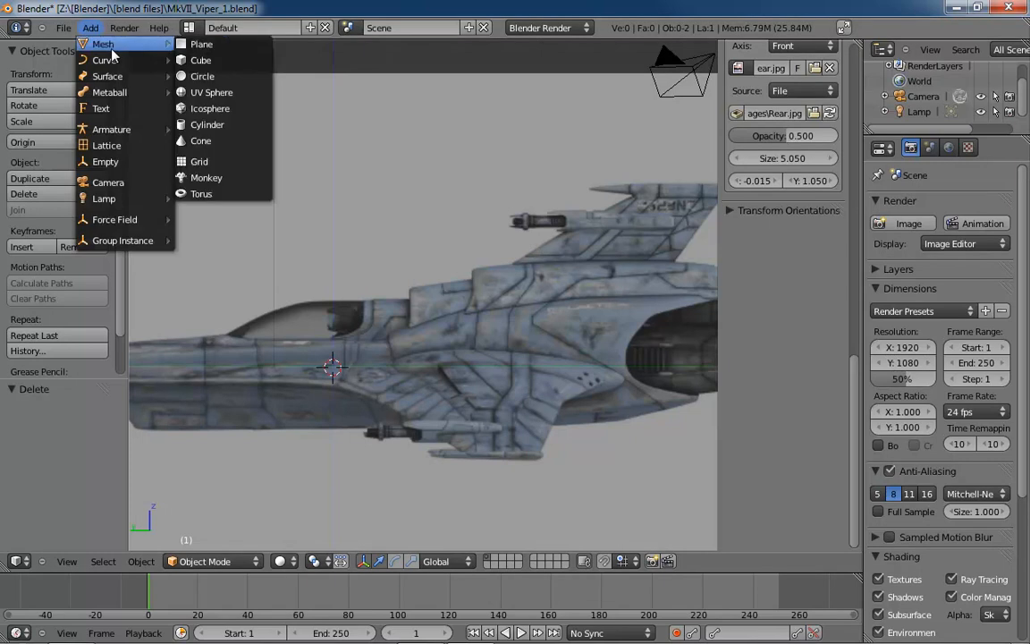
{"action": "left_click", "coordinate": [211, 44]}
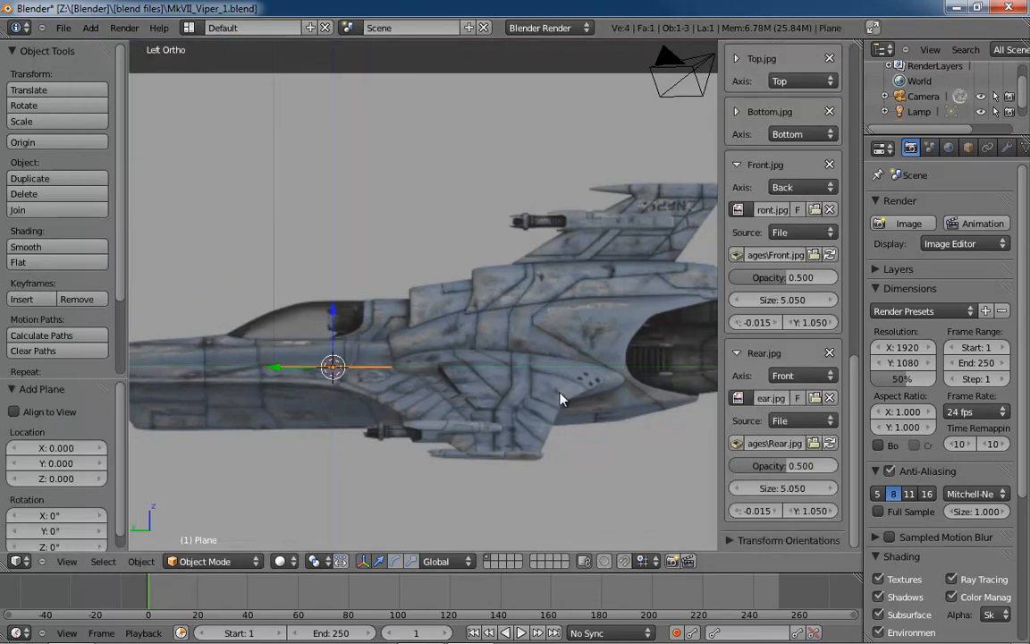
Hide the 3D view's properties sidebar and rename the plane to ViperBody
{"action": "key", "text": "n"}
{"action": "key", "text": "n"}
{"action": "key", "text": "n"}
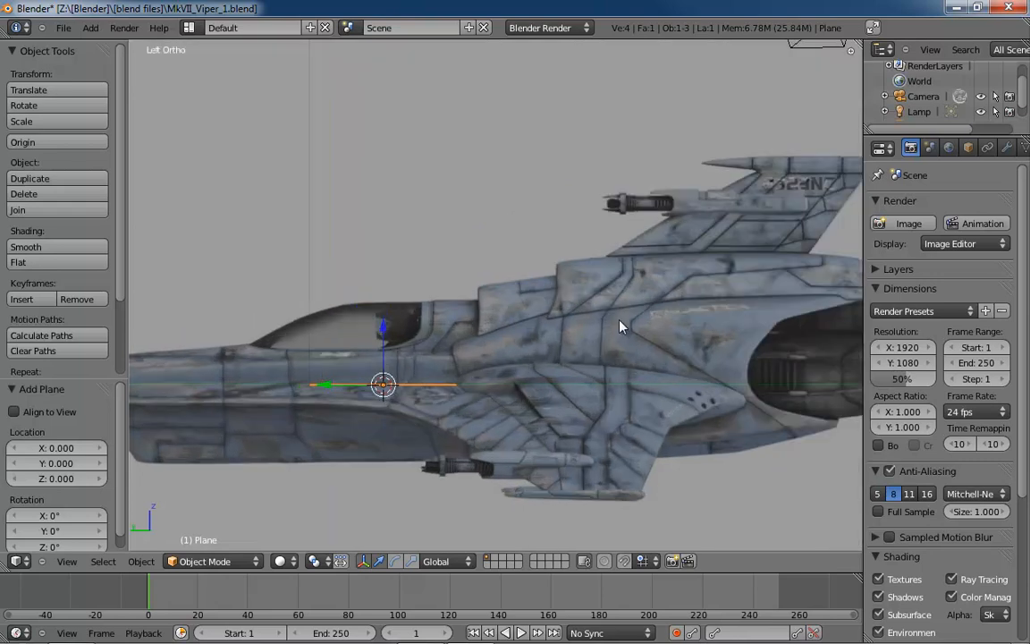
{"action": "left_click", "coordinate": [969, 148]}
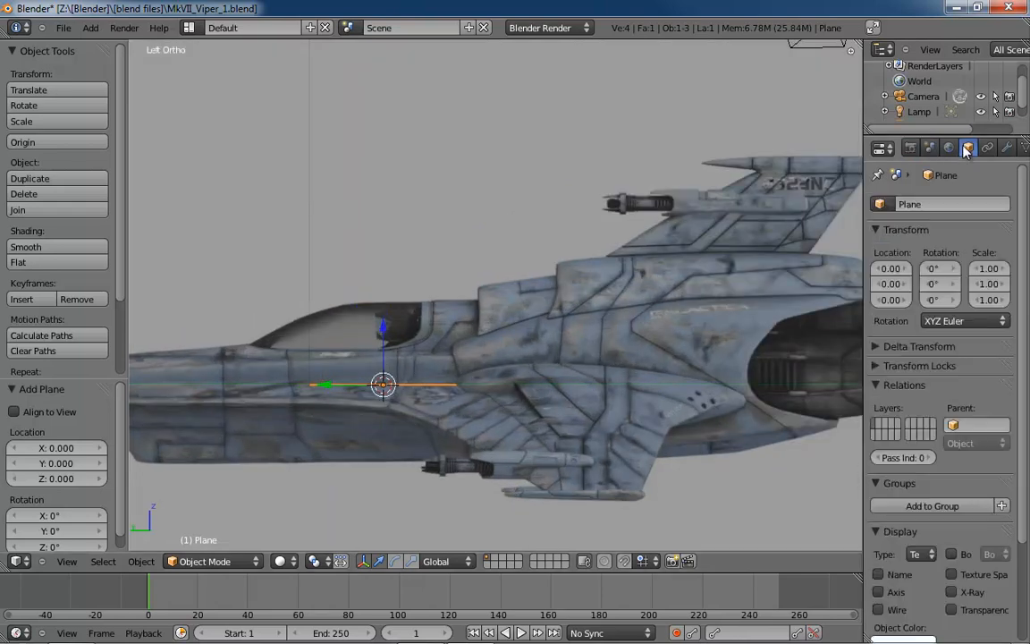
{"action": "left_click", "coordinate": [921, 206]}
{"action": "type", "text": "ViperBody"}
{"action": "key", "text": "Return"}
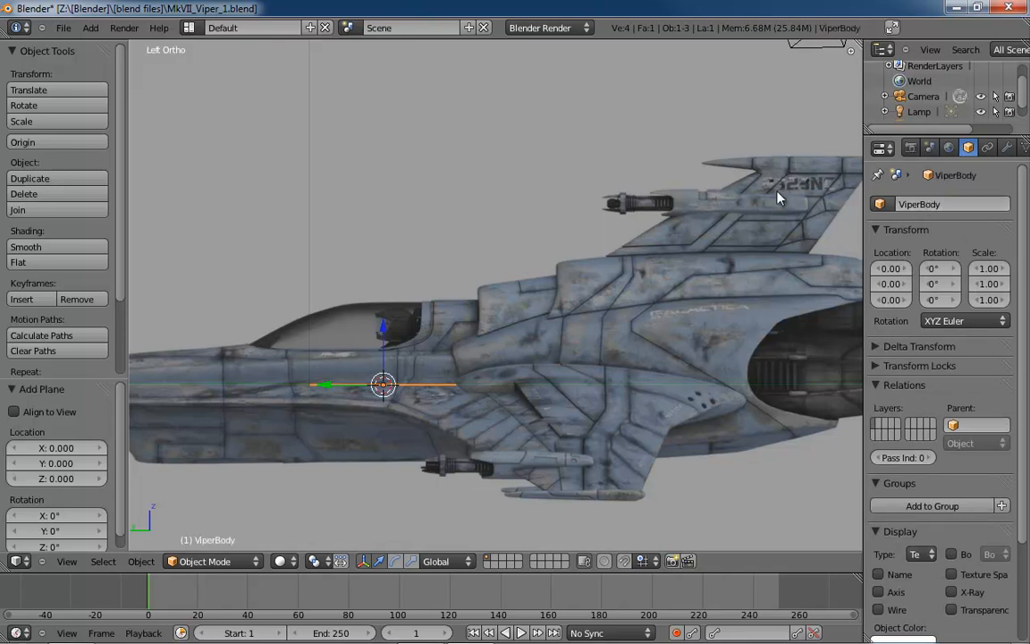
Move the plane up to about Z 1.17 and along Y to about -1.39, away from the origin
{"action": "middle_click_drag", "start_coordinate": [486, 292], "coordinate": [564, 366]}
{"action": "scroll", "coordinate": [512, 346], "scroll_direction": "up", "scroll_amount": 5}
{"action": "left_click_drag", "start_coordinate": [437, 369], "coordinate": [431, 259]}
{"action": "left_click_drag", "start_coordinate": [372, 303], "coordinate": [588, 315]}
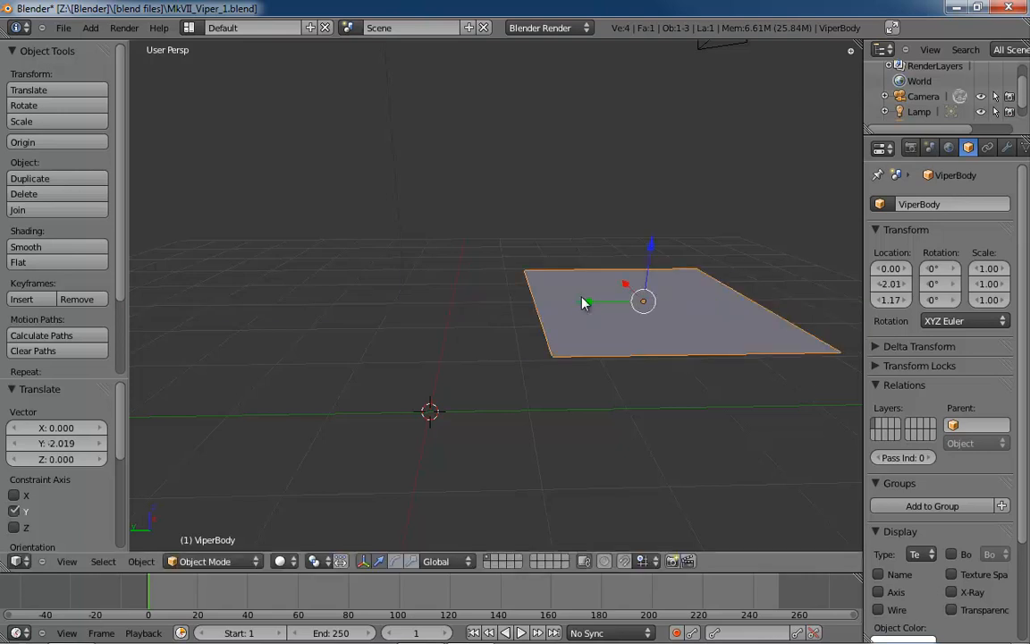
{"action": "middle_click_drag", "start_coordinate": [584, 298], "coordinate": [475, 302]}
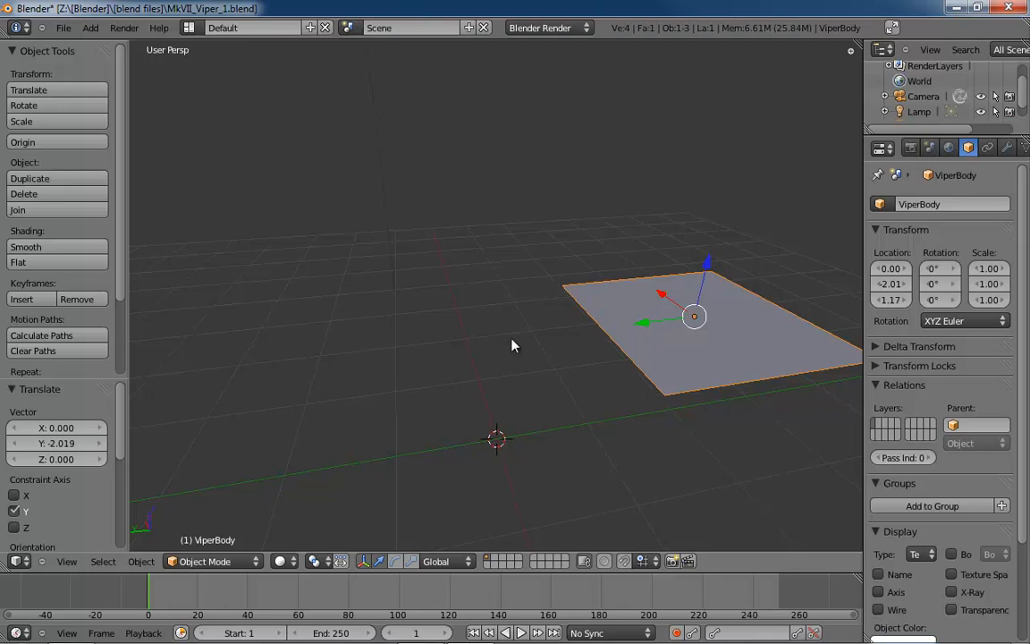
{"action": "left_click_drag", "start_coordinate": [639, 324], "coordinate": [488, 361]}
{"action": "middle_click_drag", "start_coordinate": [488, 362], "coordinate": [448, 345]}
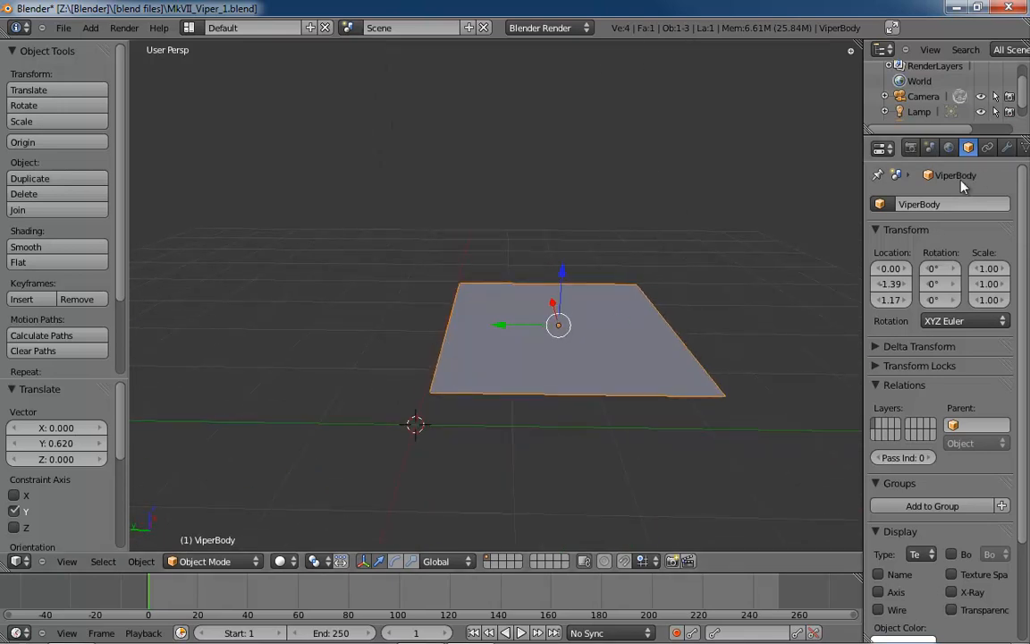
Add a Mirror modifier on the X axis to ViperBody with clipping enabled
{"action": "left_click", "coordinate": [1006, 147]}
{"action": "left_click", "coordinate": [914, 223]}
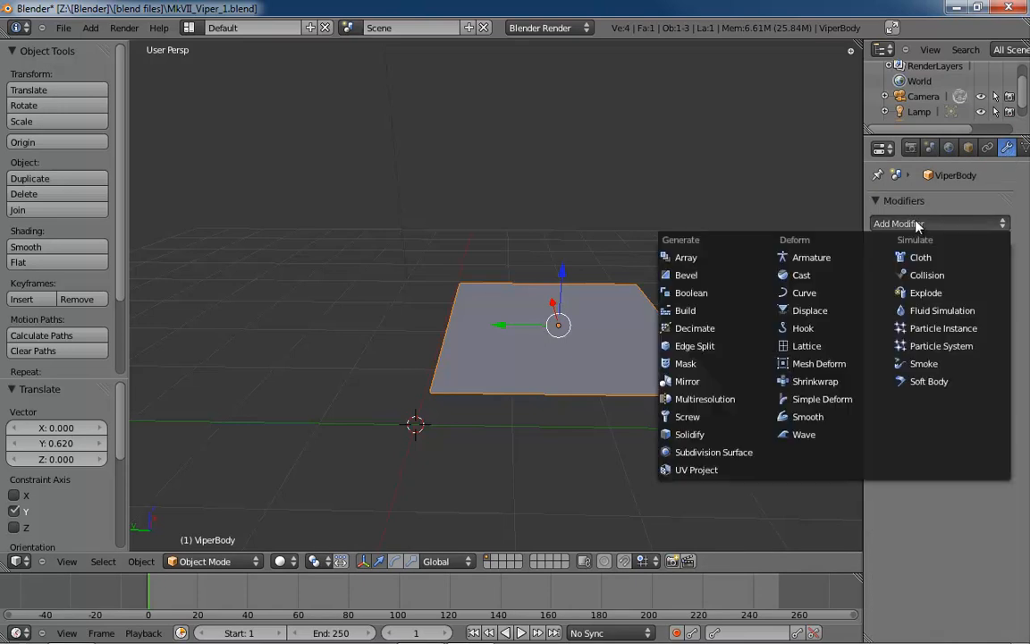
{"action": "left_click", "coordinate": [715, 382]}
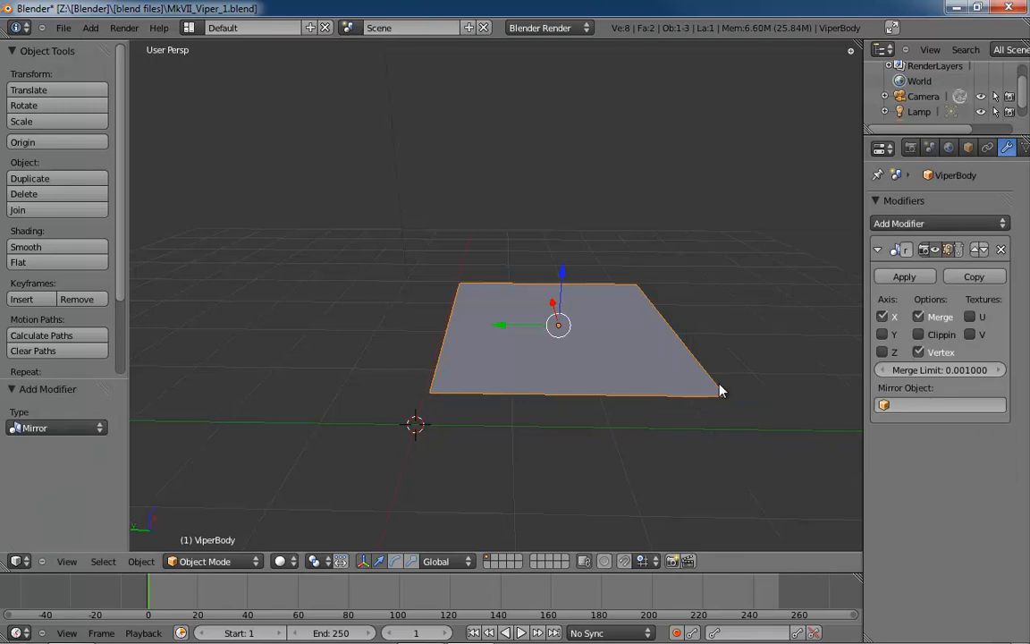
{"action": "middle_click_drag", "start_coordinate": [697, 343], "coordinate": [540, 350]}
{"action": "left_click", "coordinate": [918, 334]}
In Edit Mode, slide the mesh about -1.26 along X to the mirror line and back about 1.73 to narrow the clipped half
{"action": "key", "text": "Tab"}
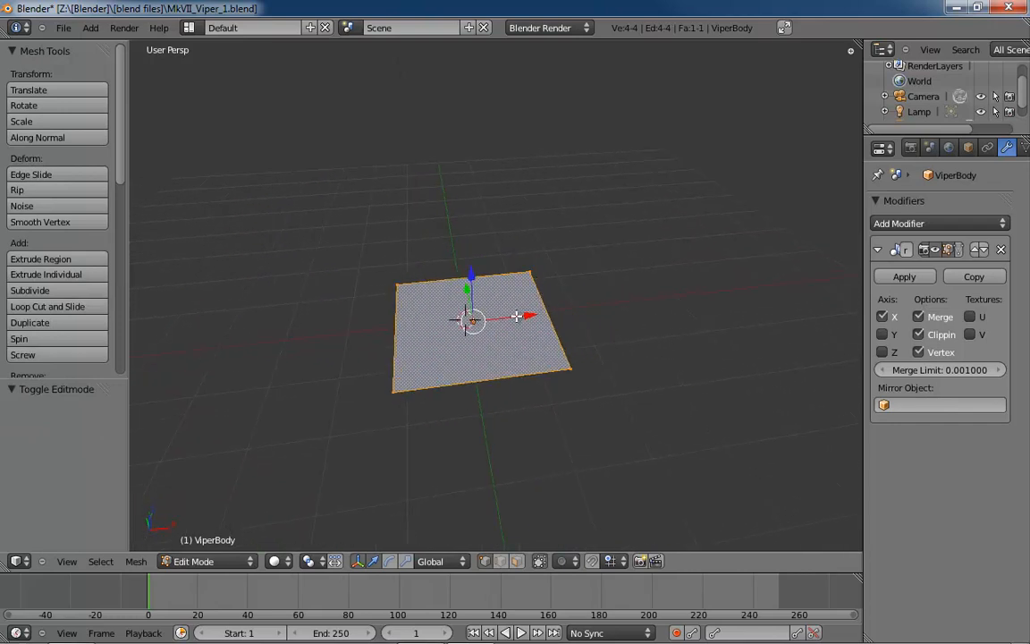
{"action": "key", "text": "g"}
{"action": "key", "text": "x"}
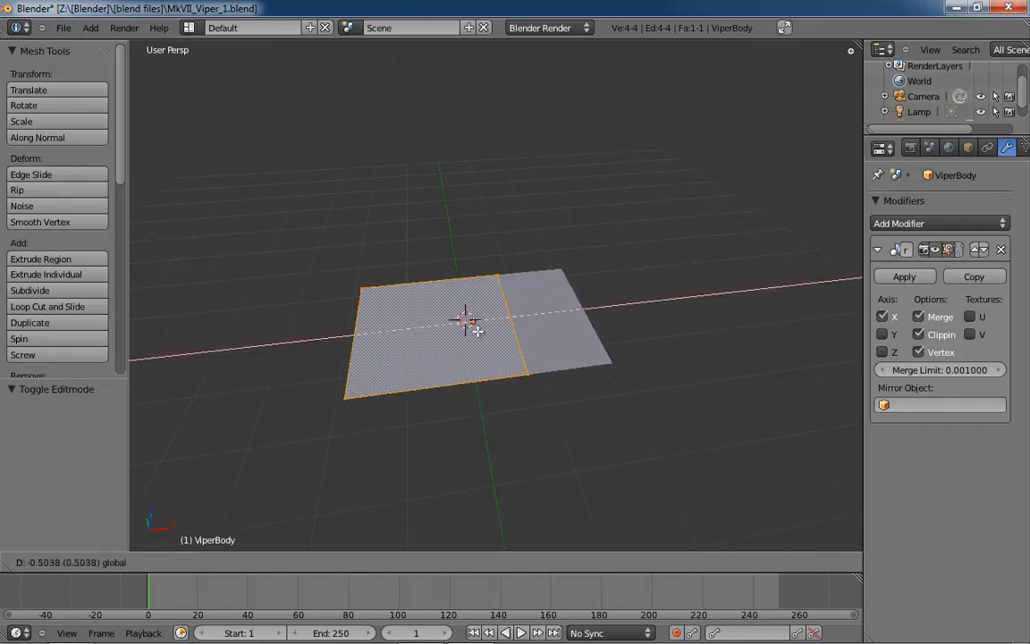
{"action": "left_click", "coordinate": [430, 340]}
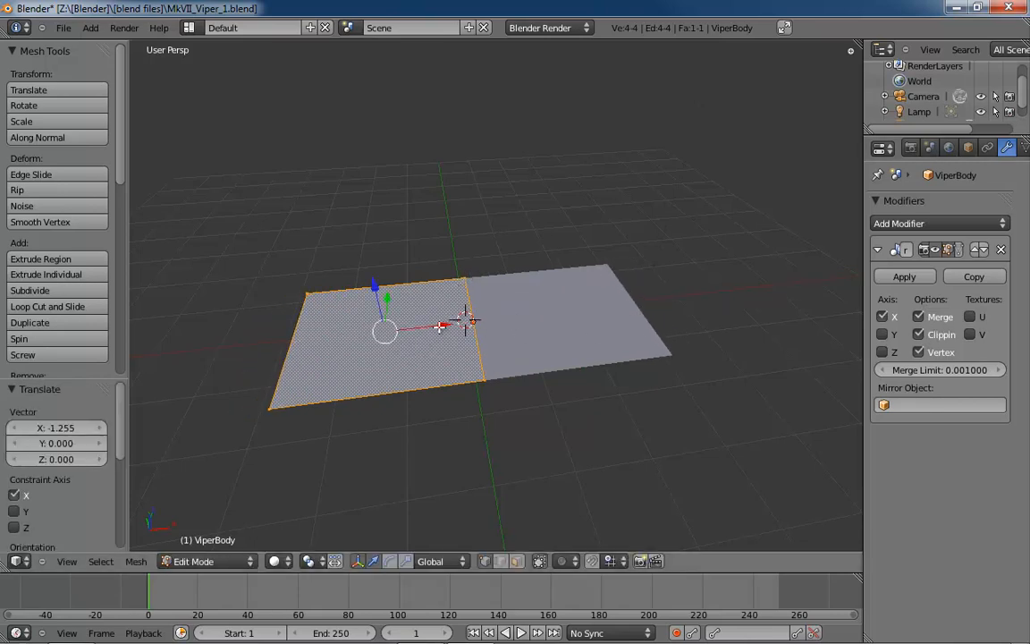
{"action": "left_click_drag", "start_coordinate": [427, 326], "coordinate": [463, 306]}
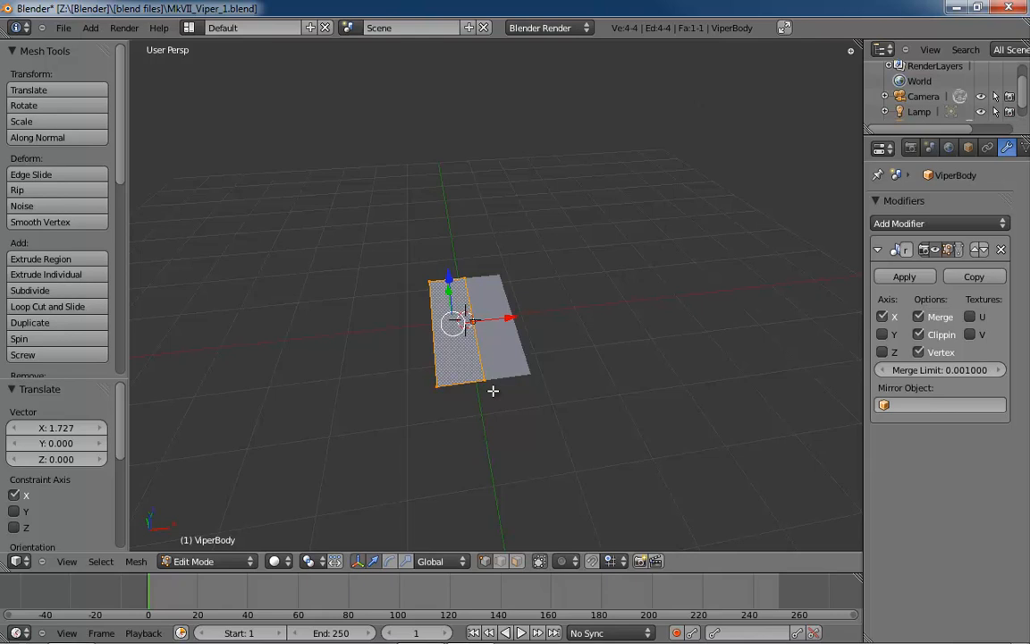
Select the two outer vertices of the mirrored half and lower them about 0.1 along Z
{"action": "key", "text": "ctrl+Tab"}
{"action": "left_click", "coordinate": [429, 283]}
{"action": "right_click", "coordinate": [430, 281]}
{"action": "right_click", "coordinate": [438, 386], "text": "shift"}
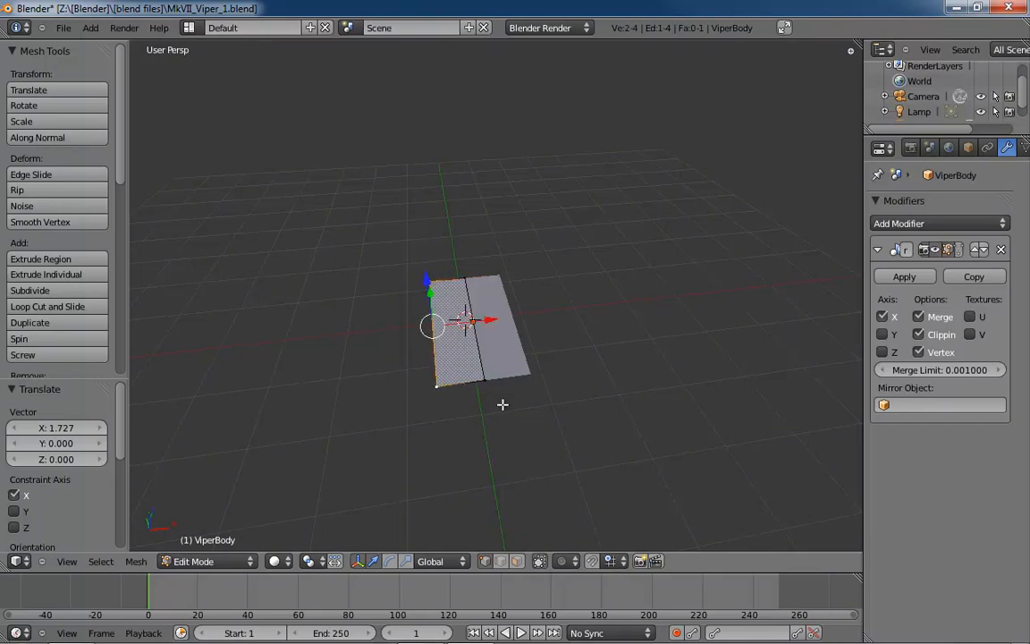
{"action": "key", "text": "g"}
{"action": "key", "text": "z"}
{"action": "left_click", "coordinate": [427, 286]}
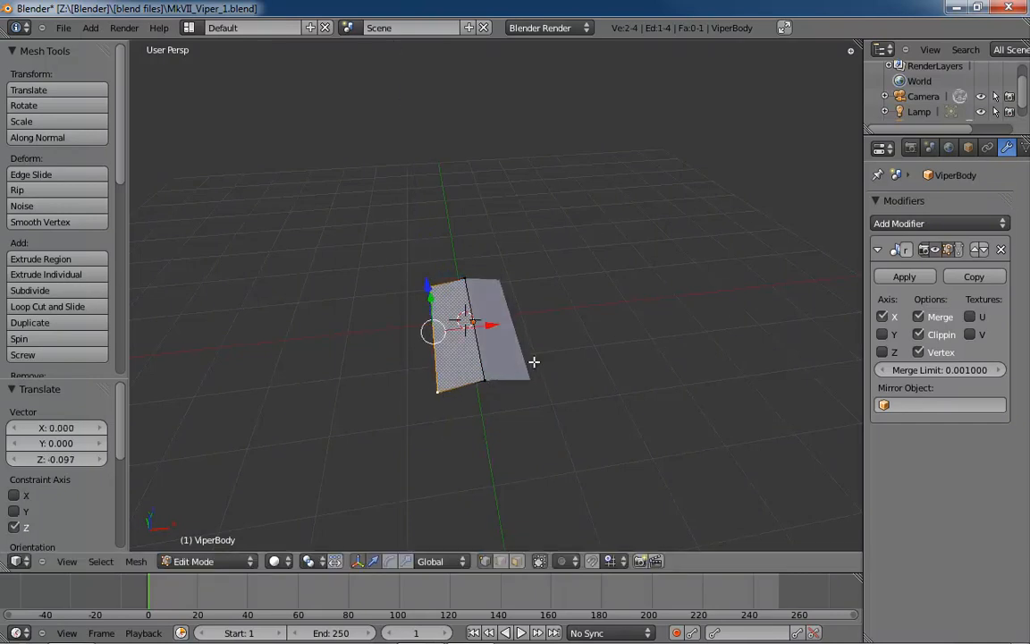
In the left view, select only the rear vertices and move them about 1.63 forward along Y to shorten the strip
{"action": "middle_click_drag", "start_coordinate": [534, 361], "coordinate": [692, 310]}
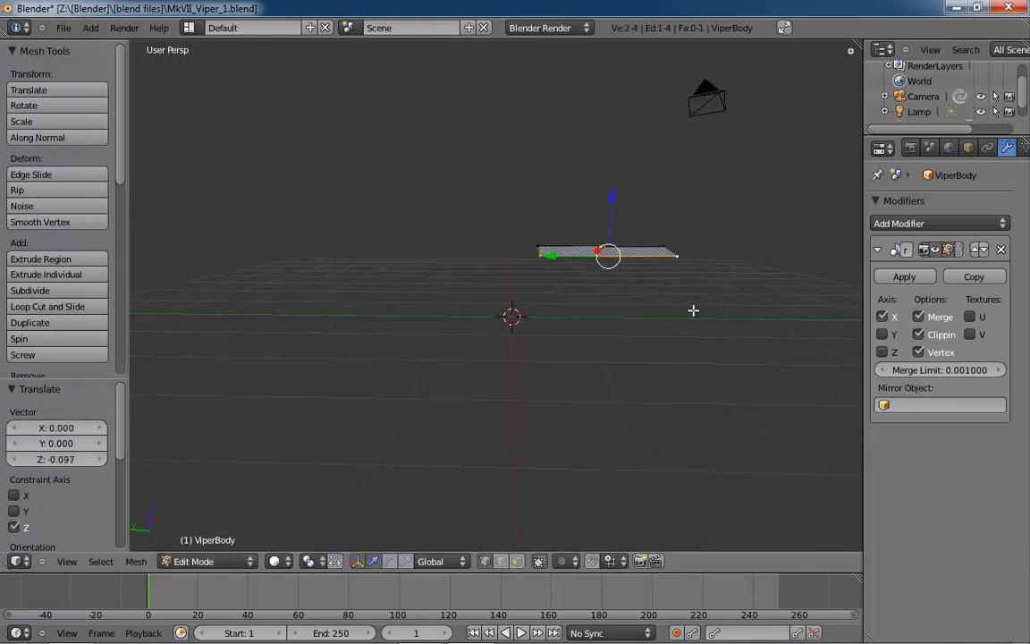
{"action": "key", "text": "ctrl+KP_3"}
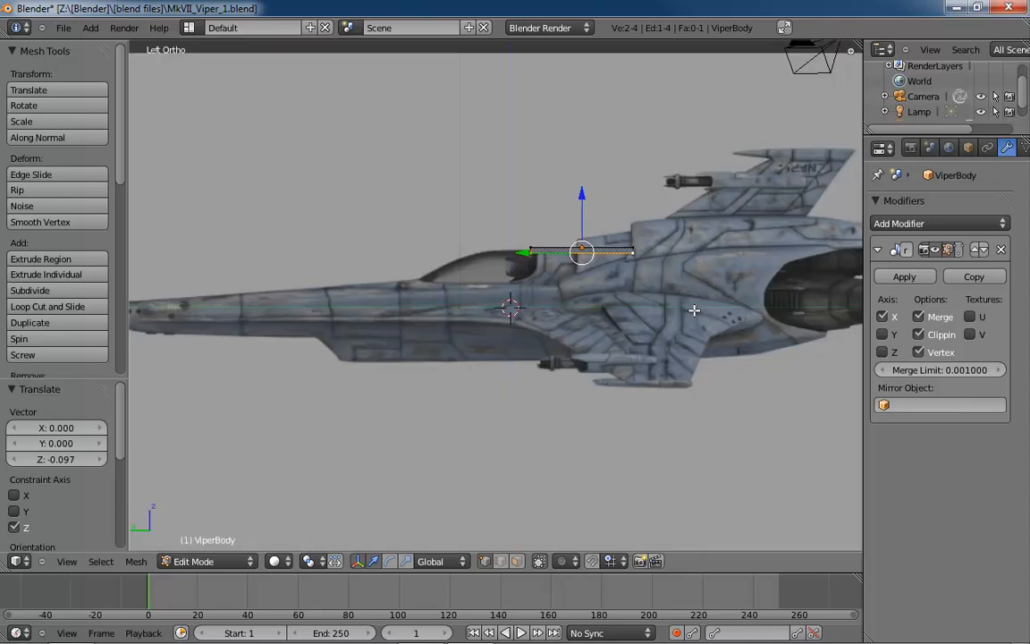
{"action": "scroll", "coordinate": [414, 397], "scroll_direction": "up", "scroll_amount": 5}
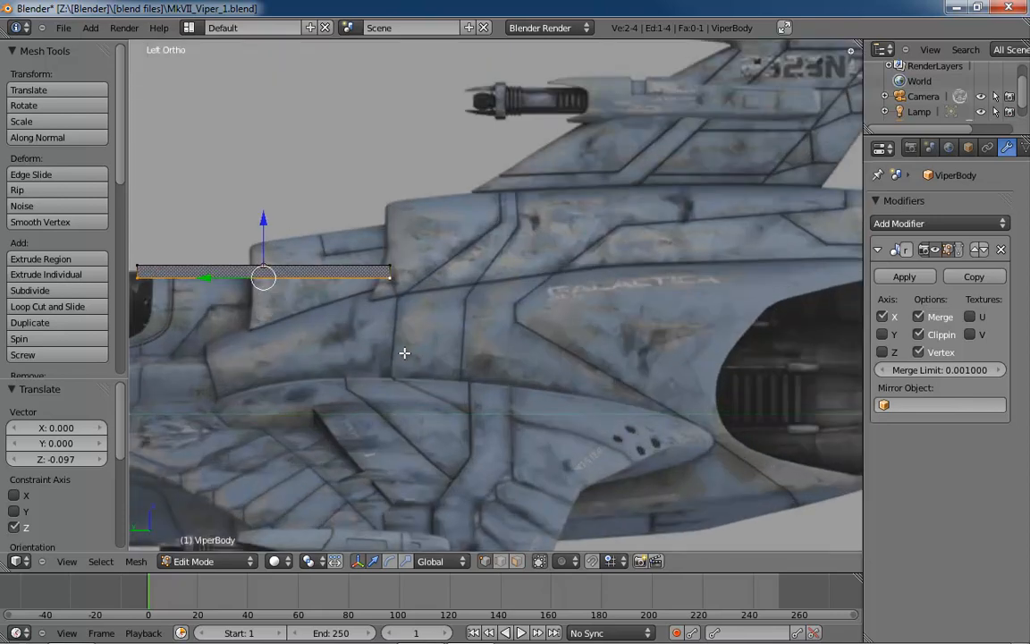
{"action": "middle_click_drag", "start_coordinate": [404, 354], "coordinate": [554, 416], "text": "shift"}
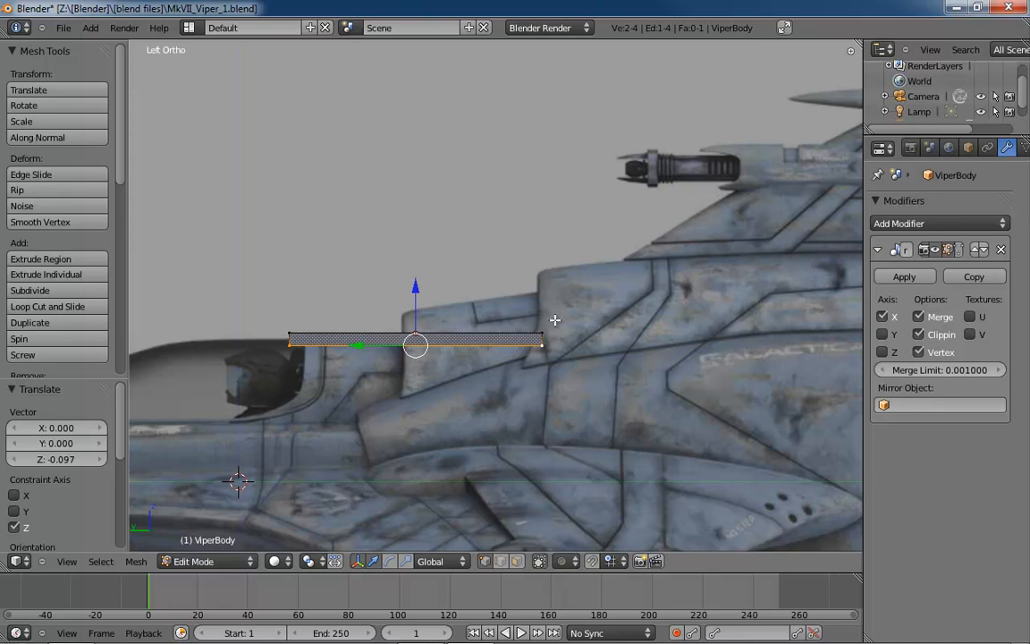
{"action": "key", "text": "b"}
{"action": "left_click_drag", "start_coordinate": [600, 284], "coordinate": [528, 357]}
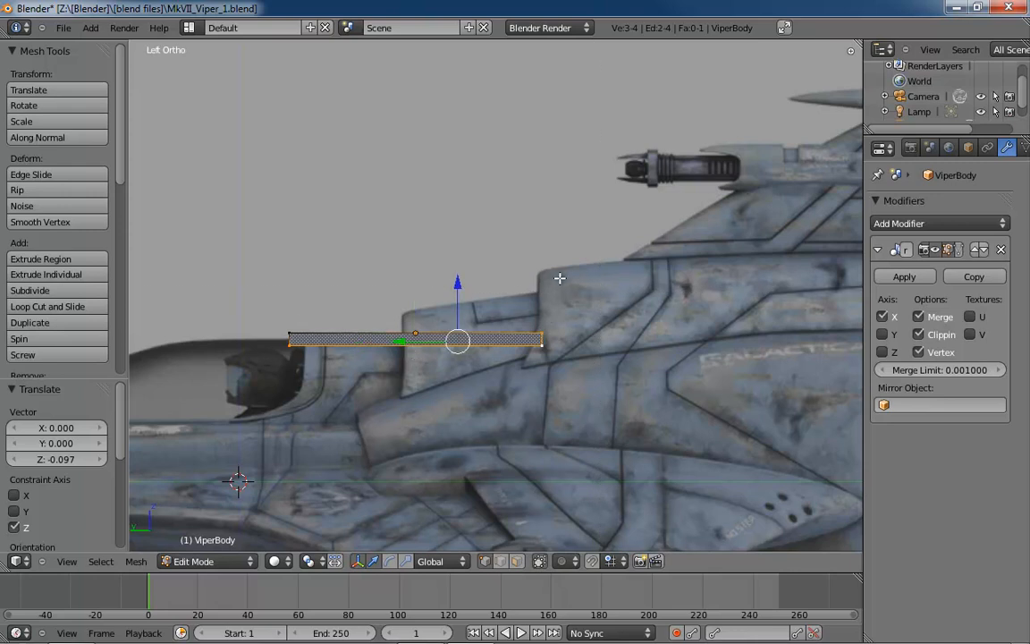
{"action": "key", "text": "a"}
{"action": "key", "text": "b"}
{"action": "left_click_drag", "start_coordinate": [670, 267], "coordinate": [466, 439]}
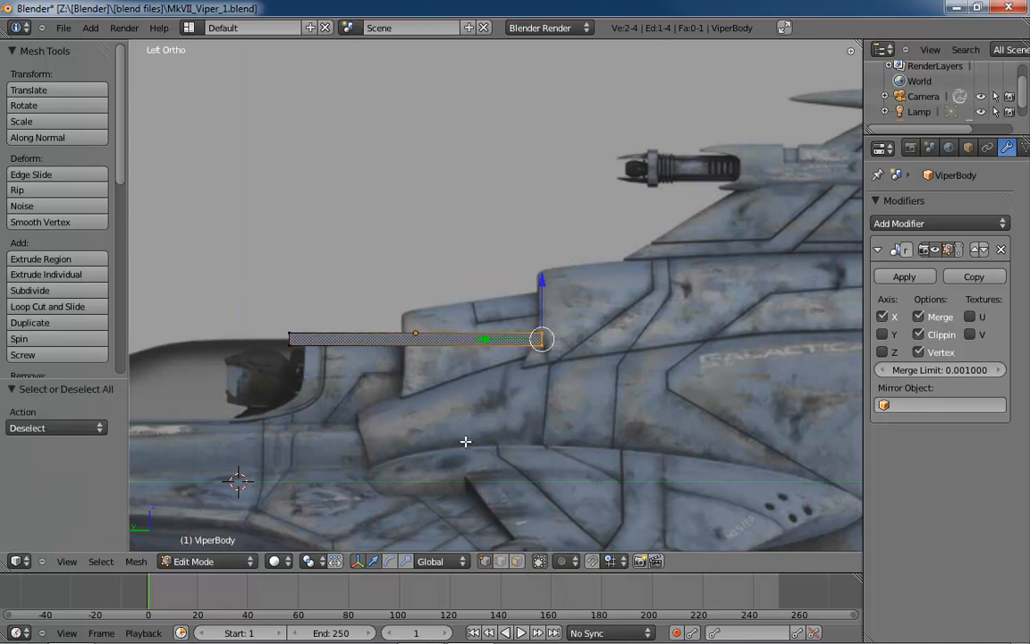
{"action": "left_click_drag", "start_coordinate": [485, 340], "coordinate": [280, 354]}
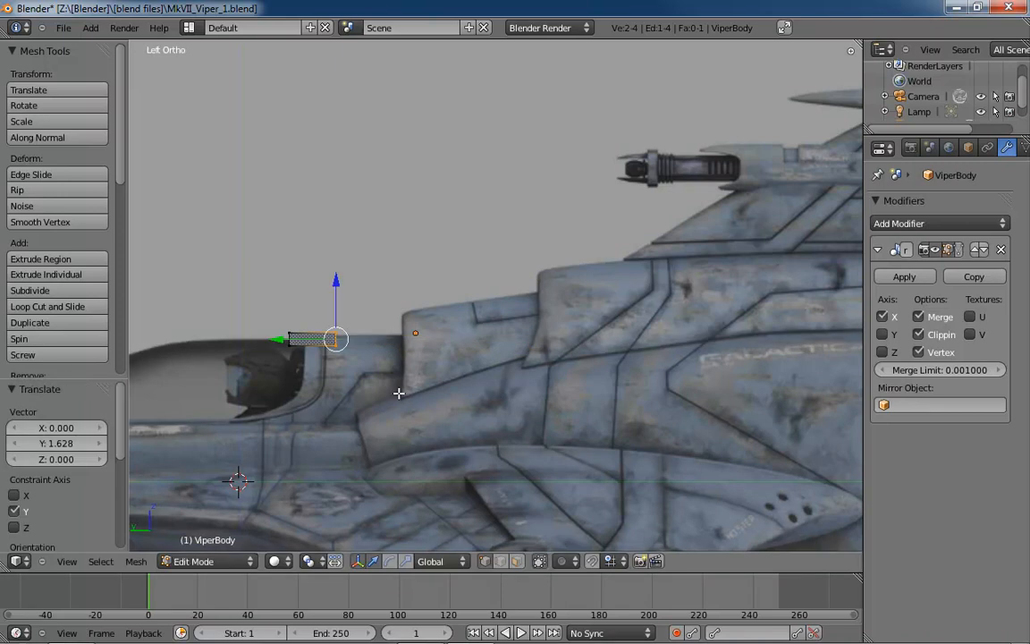
Select the whole strip and move it about -3.45 along Y and 0.61 up to the fuselage top below the tail fin
{"action": "key", "text": "a"}
{"action": "key", "text": "a"}
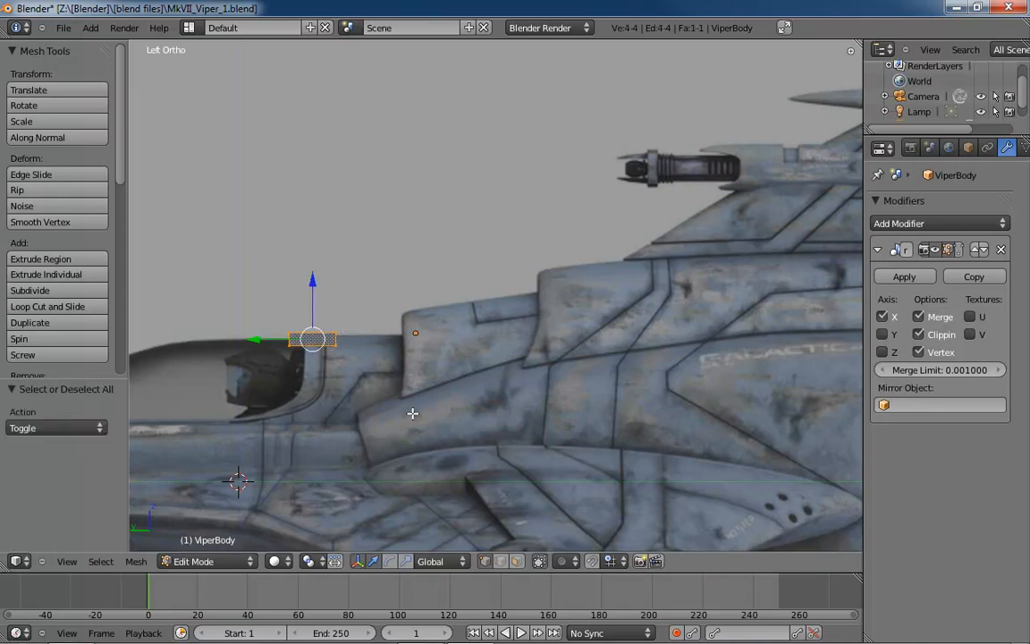
{"action": "left_click_drag", "start_coordinate": [325, 338], "coordinate": [762, 262]}
{"action": "middle_click_drag", "start_coordinate": [773, 333], "coordinate": [441, 395], "text": "shift"}
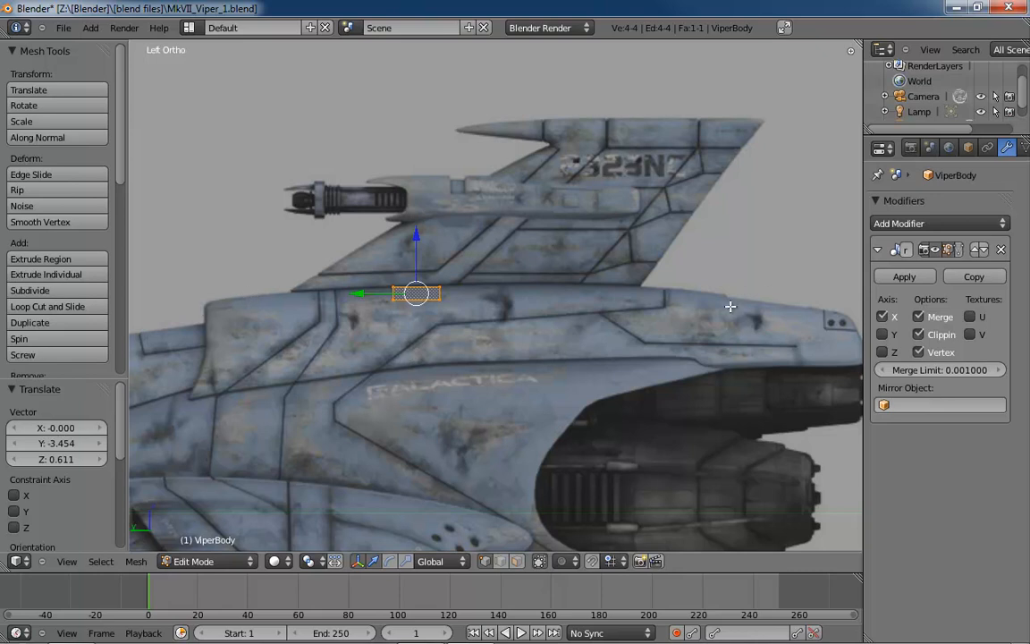
{"action": "scroll", "coordinate": [453, 295], "scroll_direction": "up", "scroll_amount": 5}
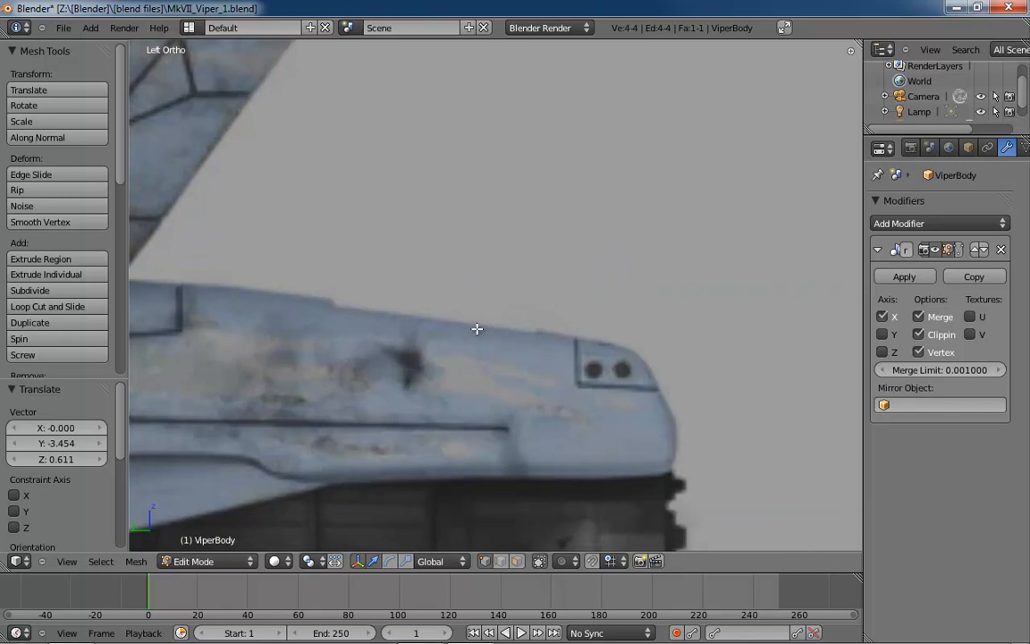
In the left view, move the strip's upper front vertex about 0.44 forward and 0.02 down, the lower one 0.42 forward and 0.1 down
{"action": "key", "text": "KP_7"}
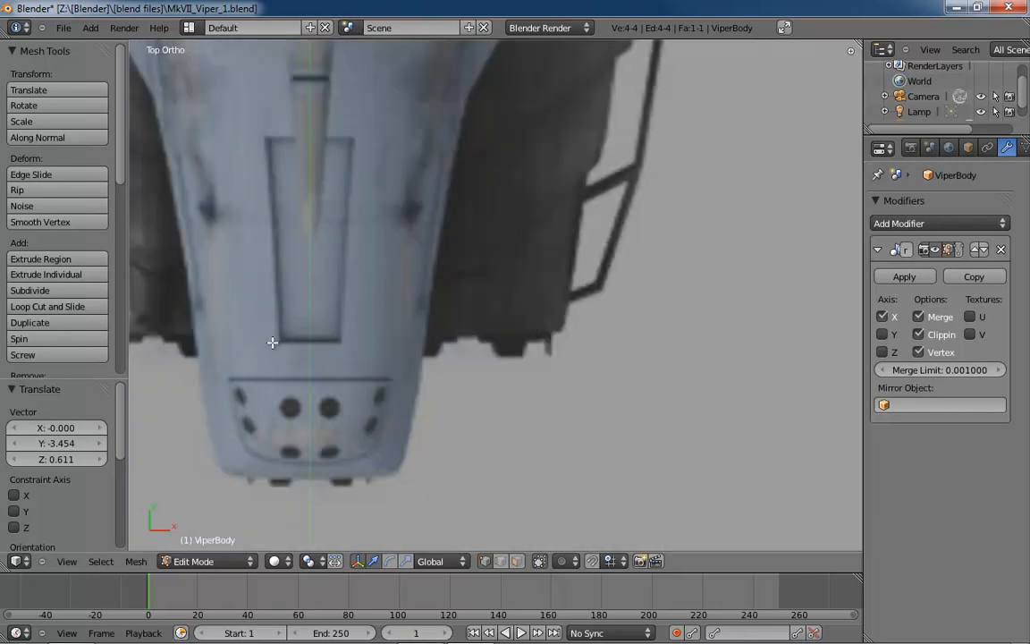
{"action": "middle_click_drag", "start_coordinate": [349, 173], "coordinate": [416, 333], "text": "shift"}
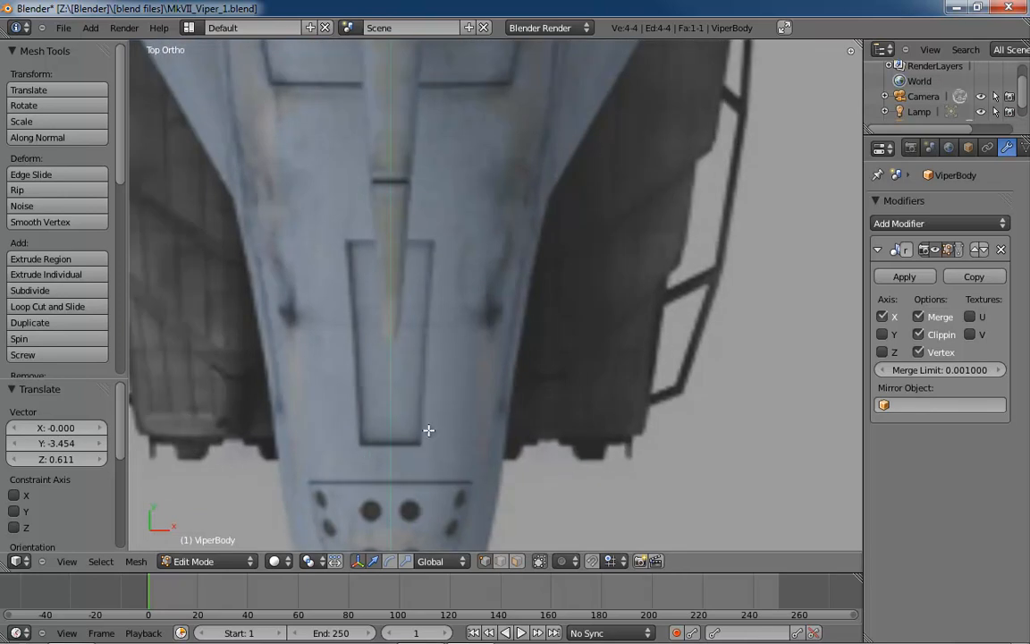
{"action": "key", "text": "KP_3"}
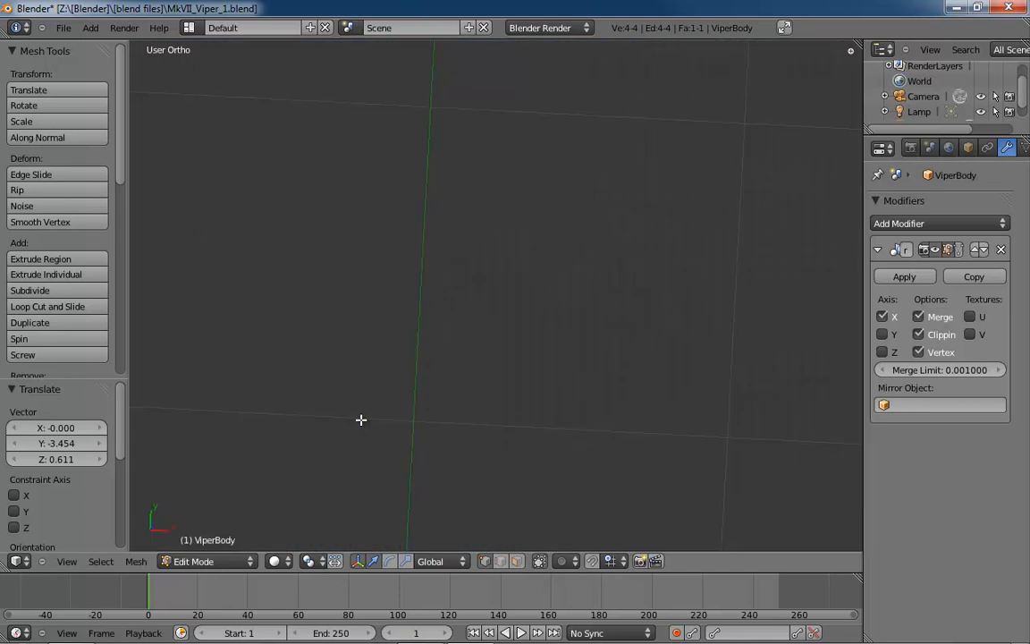
{"action": "key", "text": "ctrl+KP_3"}
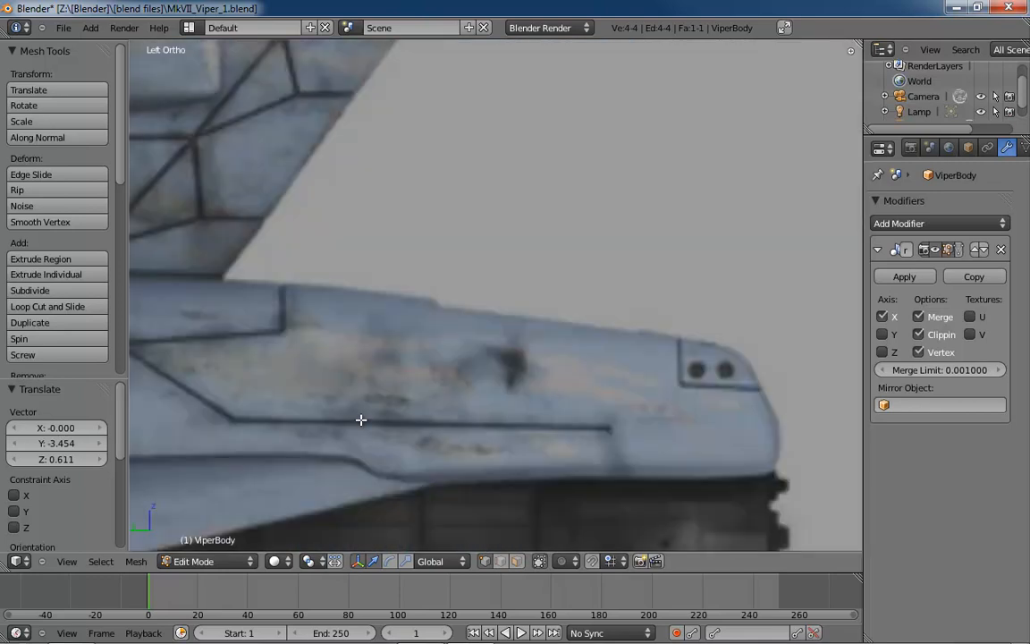
{"action": "scroll", "coordinate": [575, 340], "scroll_direction": "down", "scroll_amount": 4}
{"action": "middle_click_drag", "start_coordinate": [565, 338], "coordinate": [569, 303], "text": "shift"}
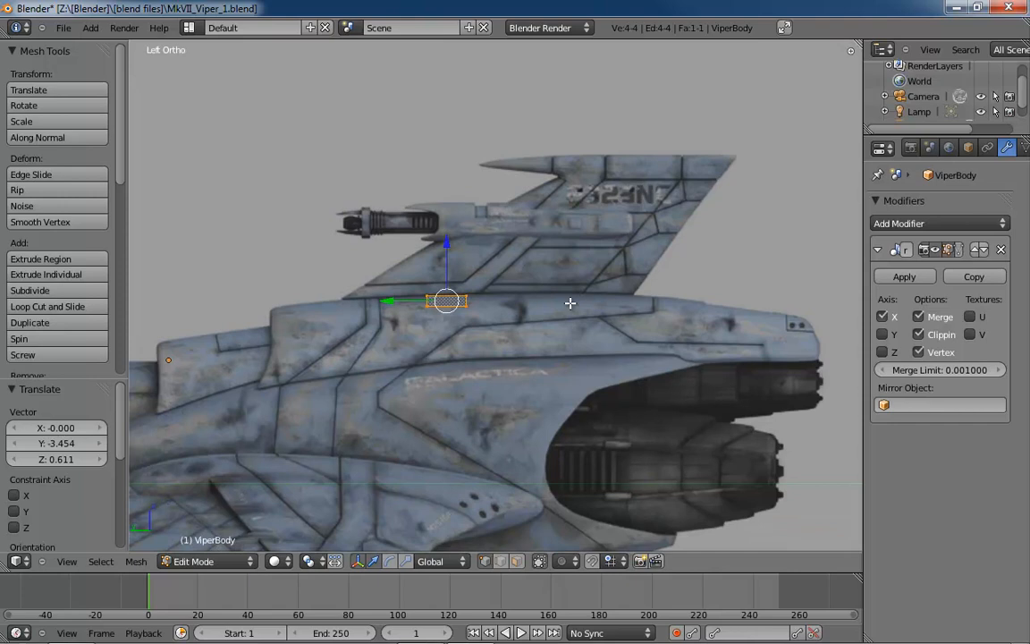
{"action": "scroll", "coordinate": [437, 292], "scroll_direction": "up", "scroll_amount": 4}
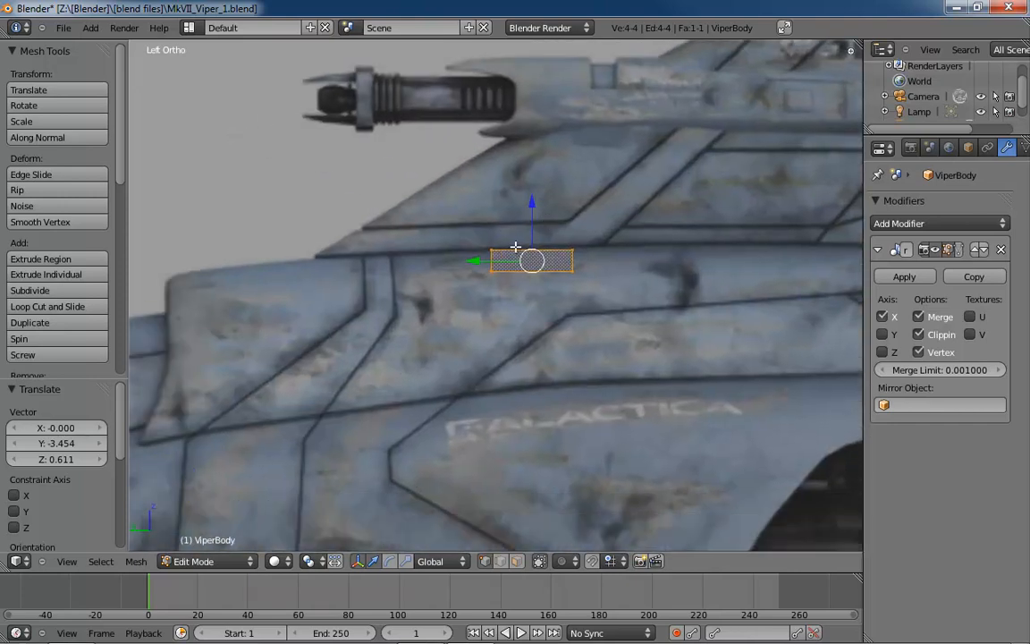
{"action": "right_click", "coordinate": [491, 250]}
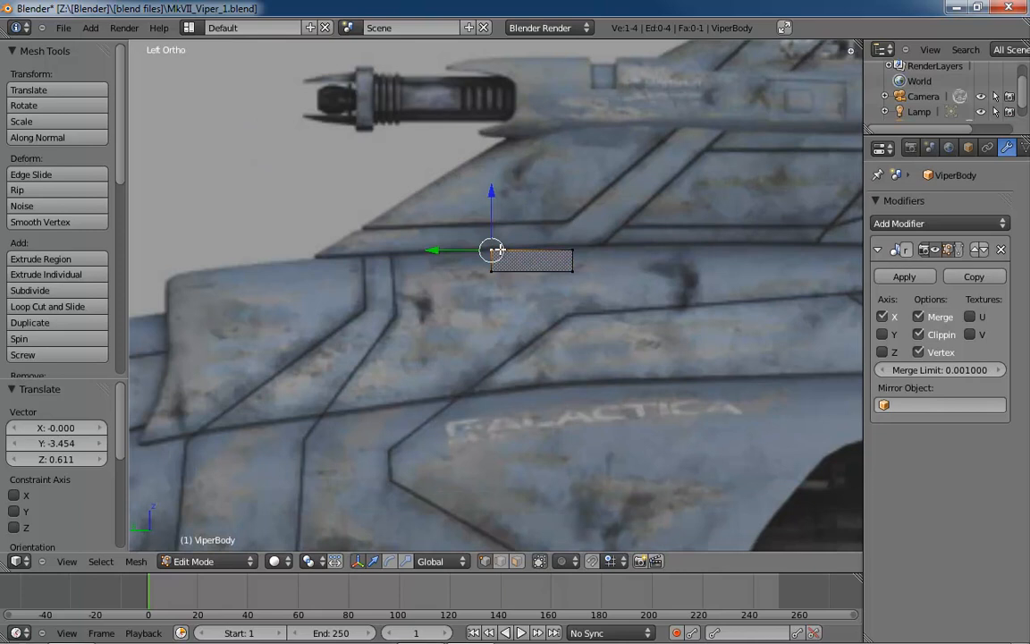
{"action": "key", "text": "g"}
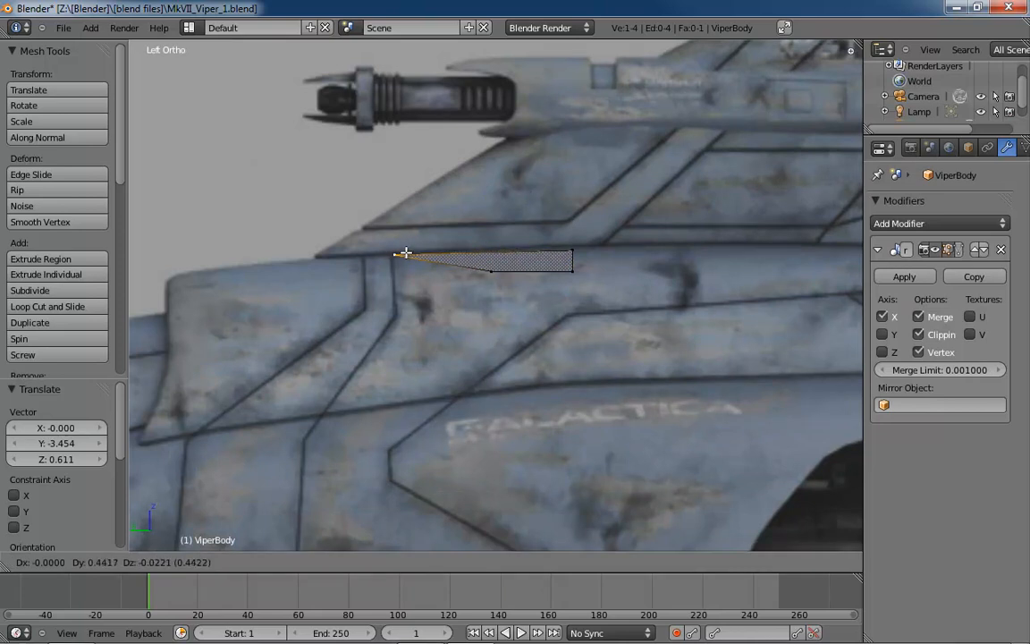
{"action": "left_click", "coordinate": [402, 254]}
{"action": "right_click", "coordinate": [490, 272]}
{"action": "key", "text": "g"}
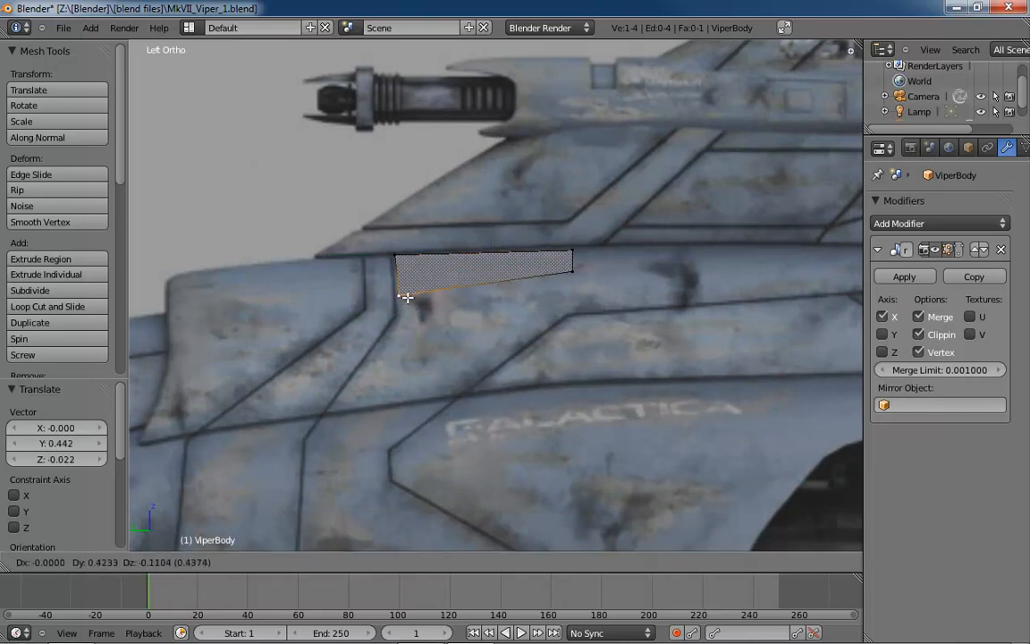
{"action": "left_click", "coordinate": [405, 292]}
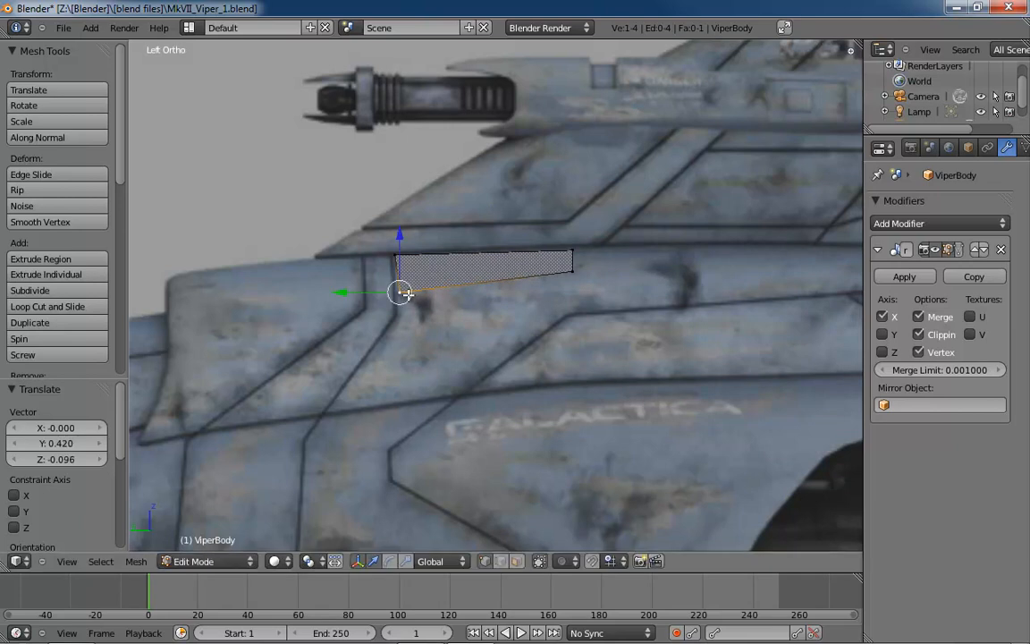
Move the strip's upper rear vertex about 0.10 back and 0.02 up, and the lower rear vertex 0.11 back and 0.02 down
{"action": "middle_click_drag", "start_coordinate": [651, 281], "coordinate": [531, 313], "text": "shift"}
{"action": "key", "text": "g"}
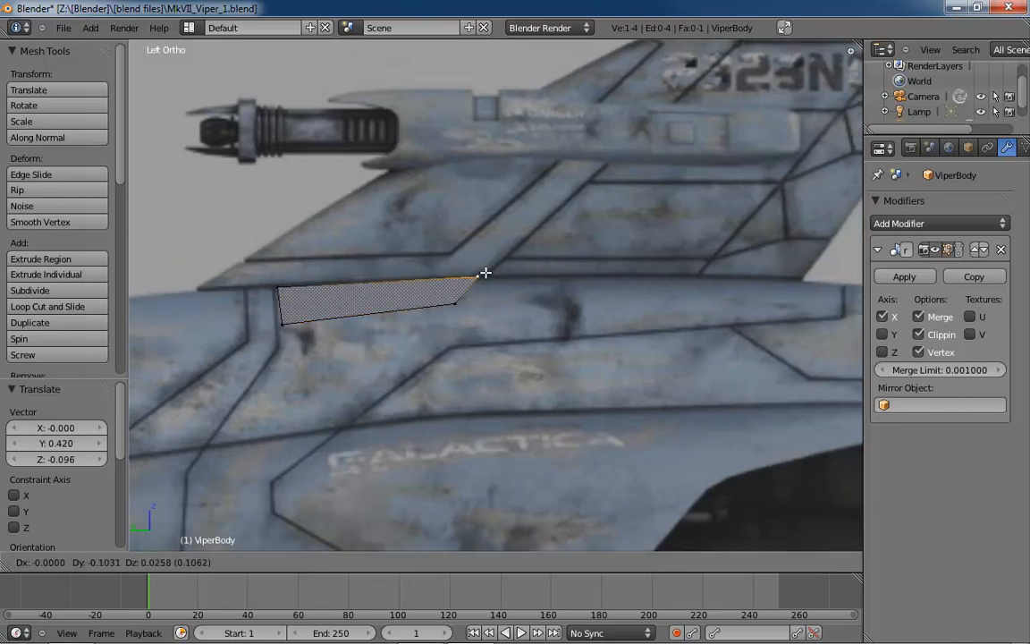
{"action": "left_click", "coordinate": [471, 278]}
{"action": "right_click", "coordinate": [455, 302]}
{"action": "key", "text": "g"}
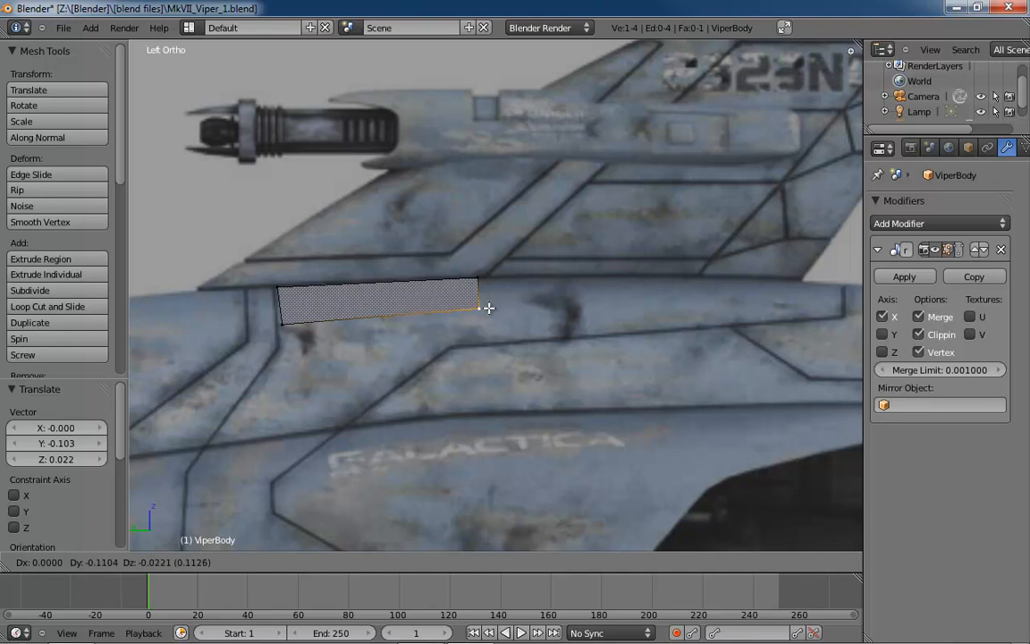
{"action": "left_click", "coordinate": [488, 308]}
Nudge the strip's lower front vertex about 0.007 forward along Y
{"action": "middle_click_drag", "start_coordinate": [357, 321], "coordinate": [471, 302], "text": "shift"}
{"action": "right_click", "coordinate": [395, 303]}
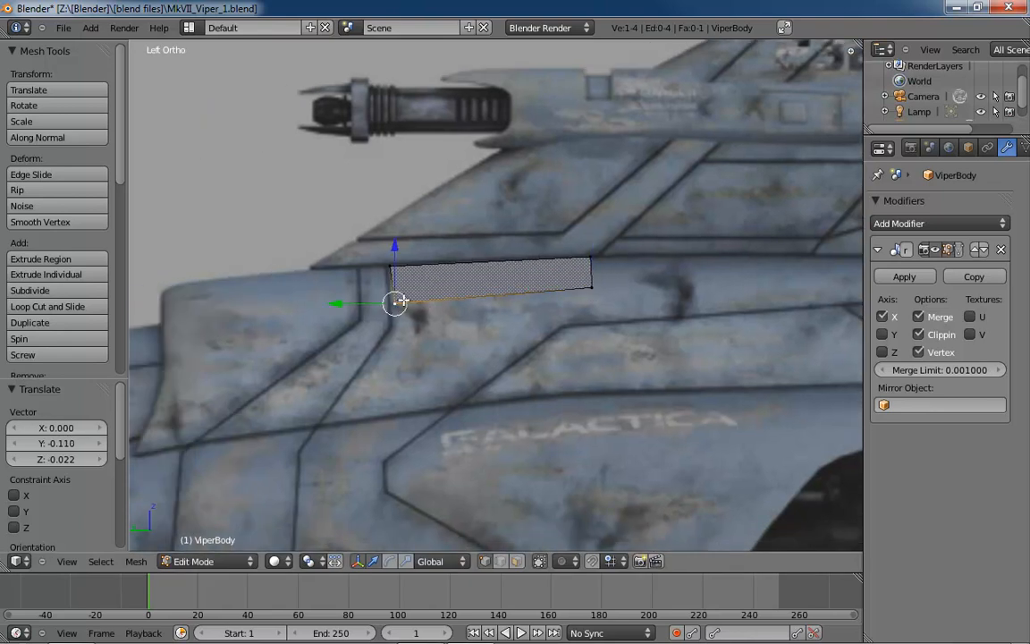
{"action": "key", "text": "g"}
{"action": "left_click", "coordinate": [402, 299]}
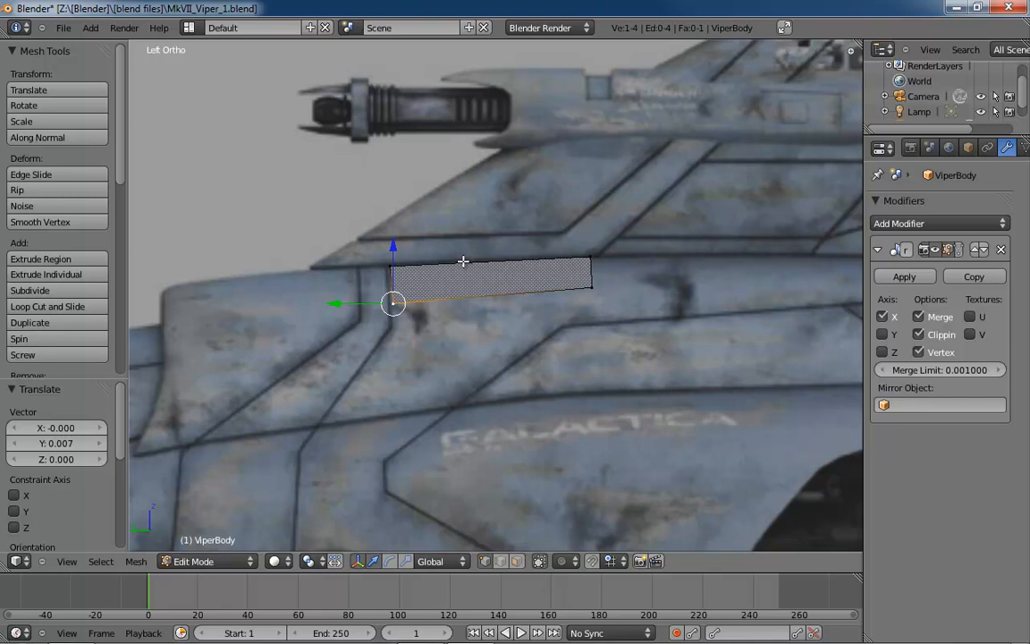
In the back view, lower the strip's rear outer vertex about 0.08 along Z onto the fuselage outline
{"action": "key", "text": "KP_1"}
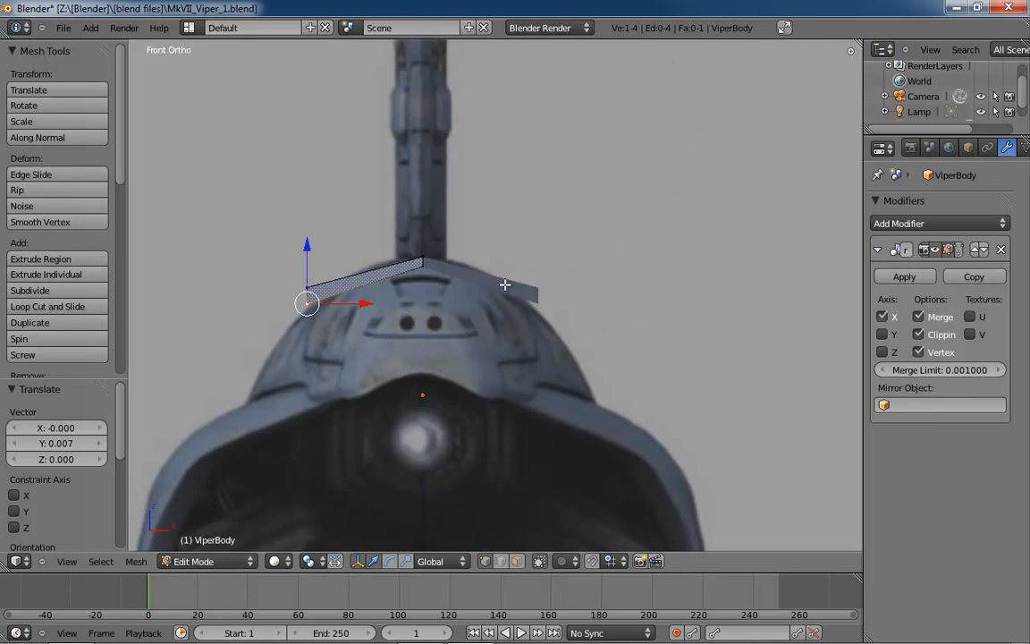
{"action": "key", "text": "ctrl+KP_1"}
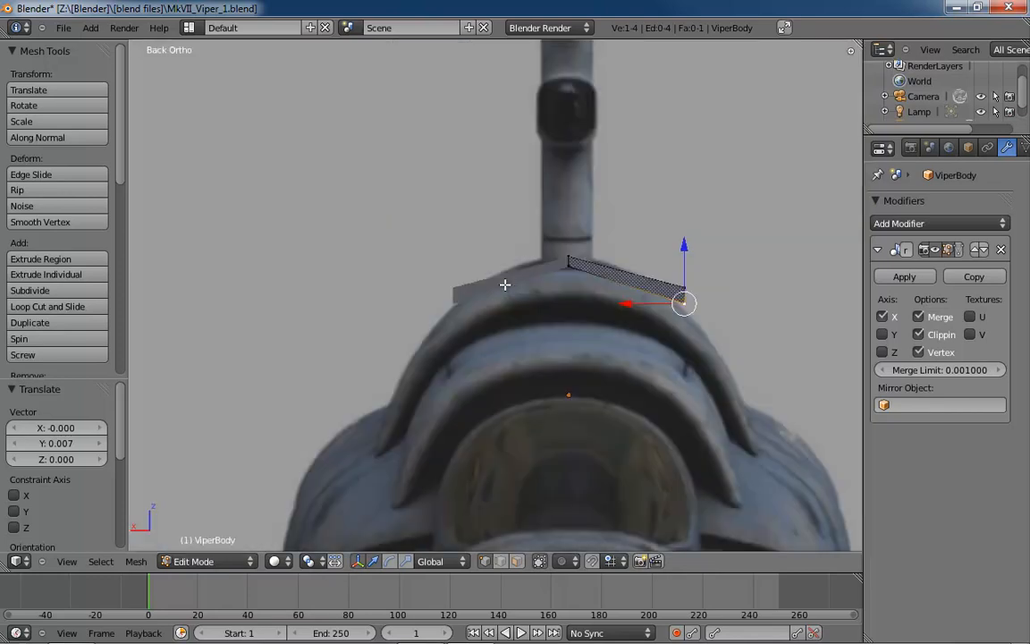
{"action": "middle_click_drag", "start_coordinate": [638, 313], "coordinate": [453, 305], "text": "shift"}
{"action": "scroll", "coordinate": [517, 307], "scroll_direction": "up", "scroll_amount": 5}
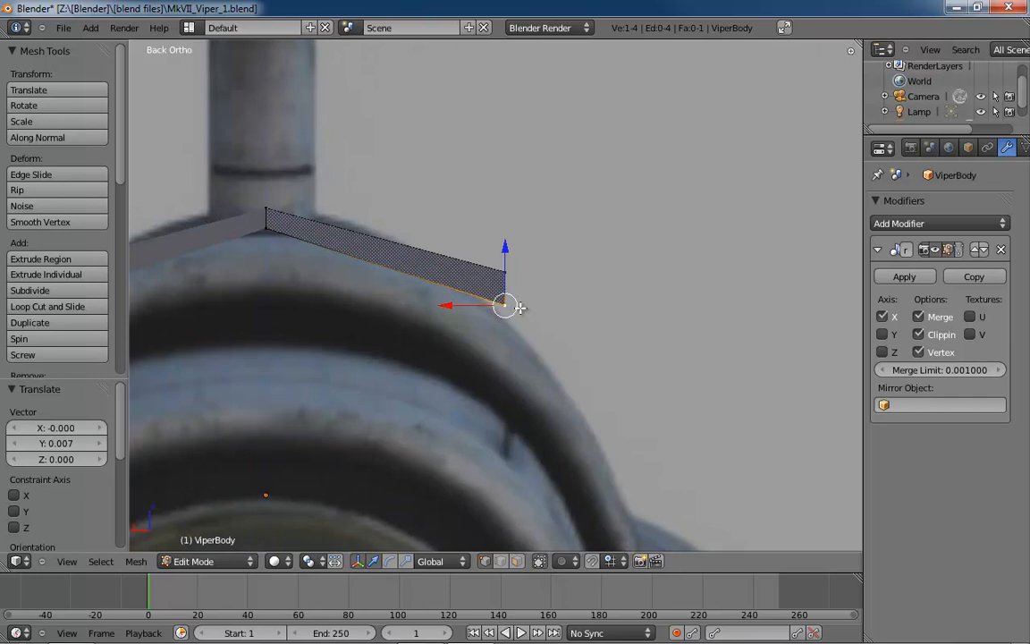
{"action": "left_click_drag", "start_coordinate": [505, 279], "coordinate": [509, 307]}
{"action": "key", "text": "a"}
{"action": "right_click", "coordinate": [502, 264]}
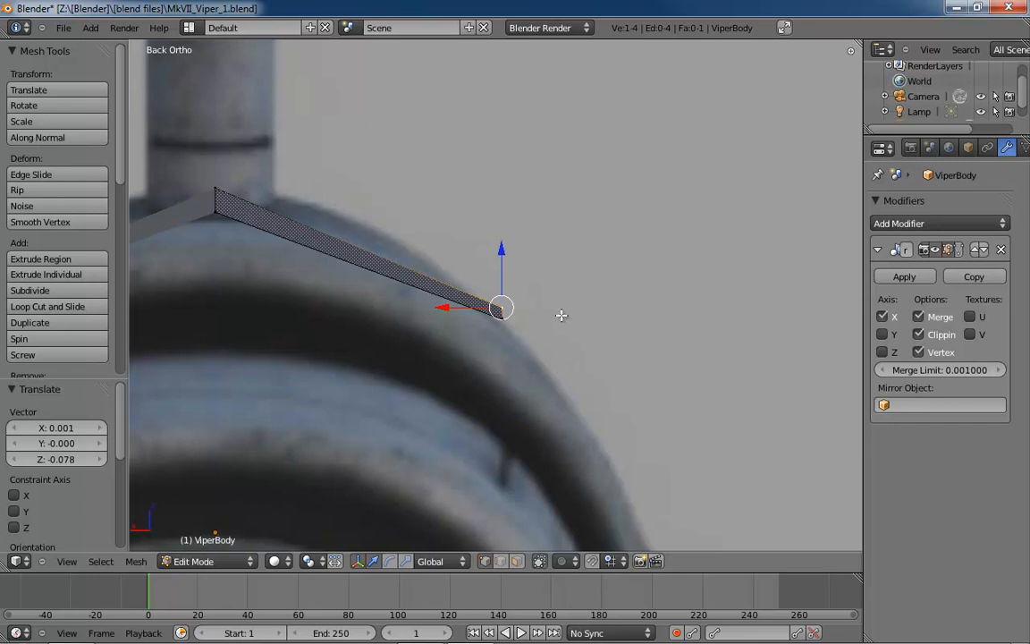
In edge select mode, extrude the outer lengthwise edge twice along the back-view hull outline, by about -0.19 X, -0.26 Z and -0.14 X, -0.39 Z
{"action": "key", "text": "KP_5"}
{"action": "middle_click_drag", "start_coordinate": [596, 309], "coordinate": [508, 325]}
{"action": "scroll", "coordinate": [507, 325], "scroll_direction": "down", "scroll_amount": 5}
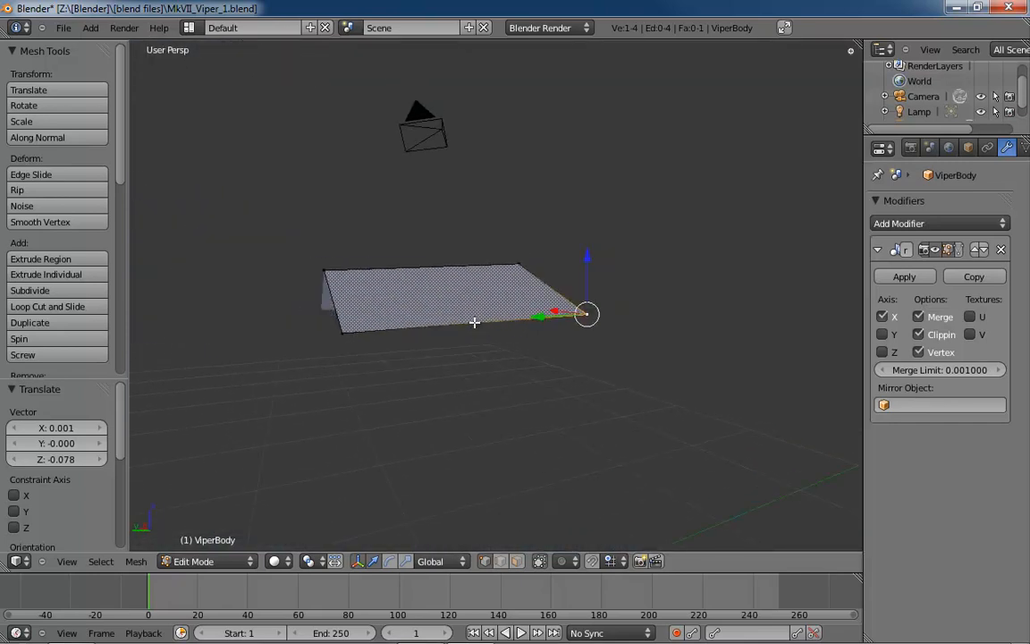
{"action": "key", "text": "ctrl+Tab"}
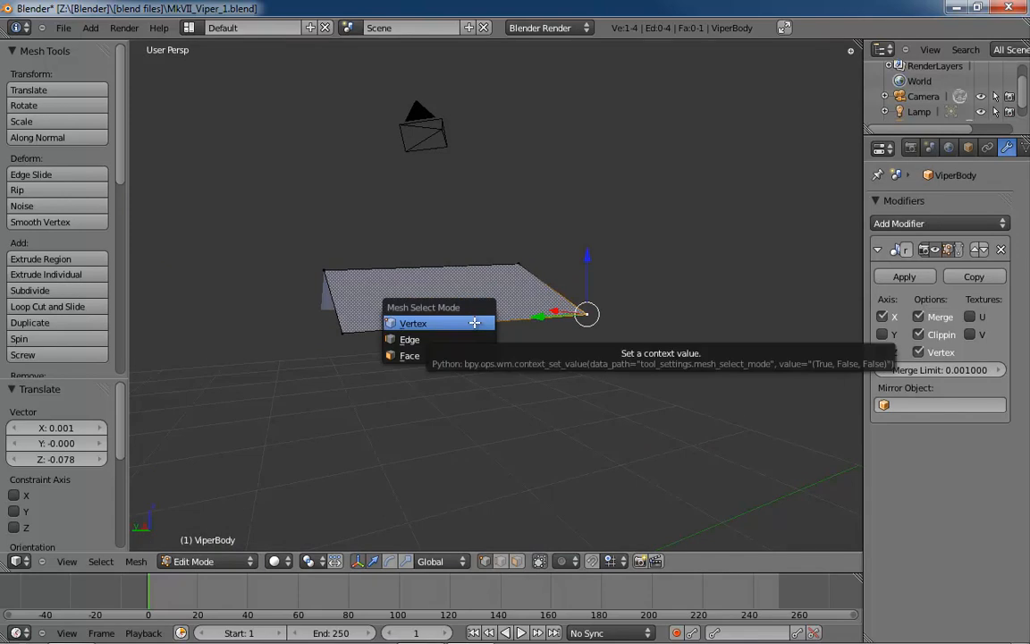
{"action": "left_click", "coordinate": [474, 404]}
{"action": "right_click", "coordinate": [474, 322]}
{"action": "middle_click_drag", "start_coordinate": [523, 353], "coordinate": [476, 253]}
{"action": "key", "text": "ctrl+KP_1"}
{"action": "scroll", "coordinate": [514, 291], "scroll_direction": "up", "scroll_amount": 5}
{"action": "key", "text": "e"}
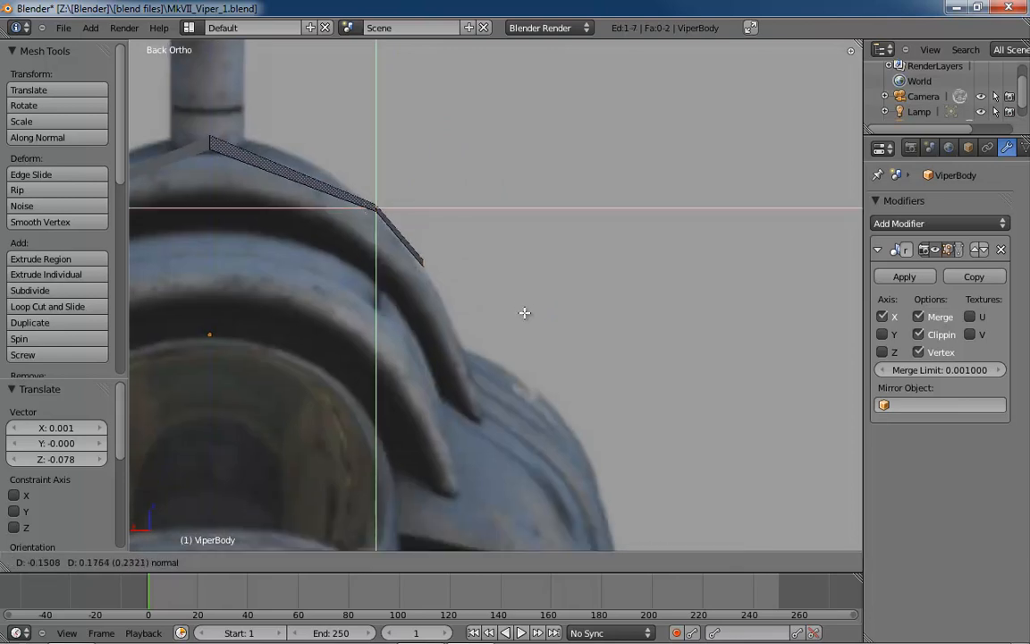
{"action": "left_click", "coordinate": [534, 334]}
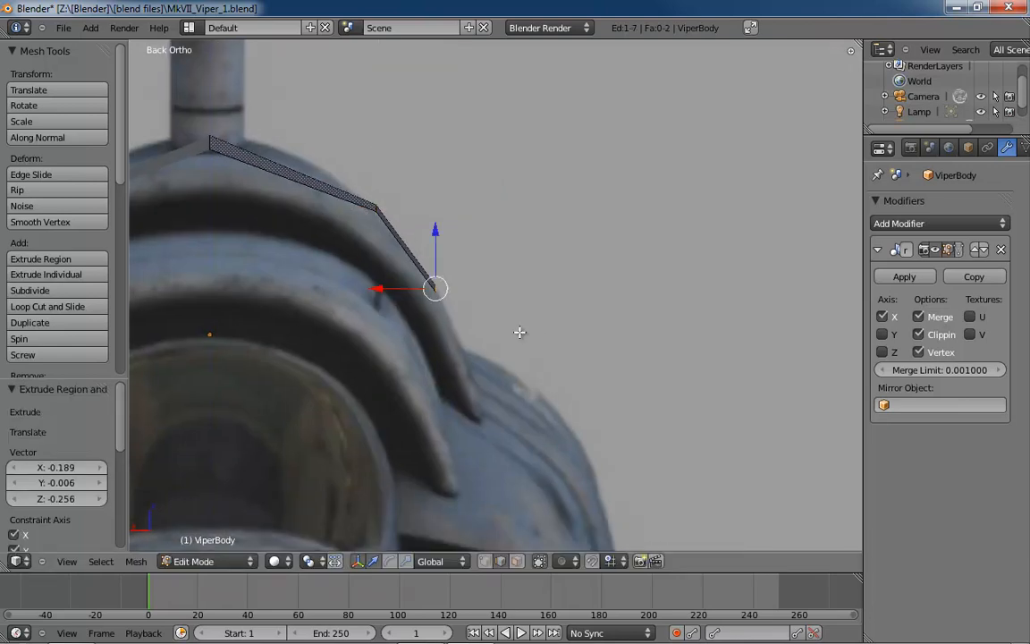
{"action": "key", "text": "e"}
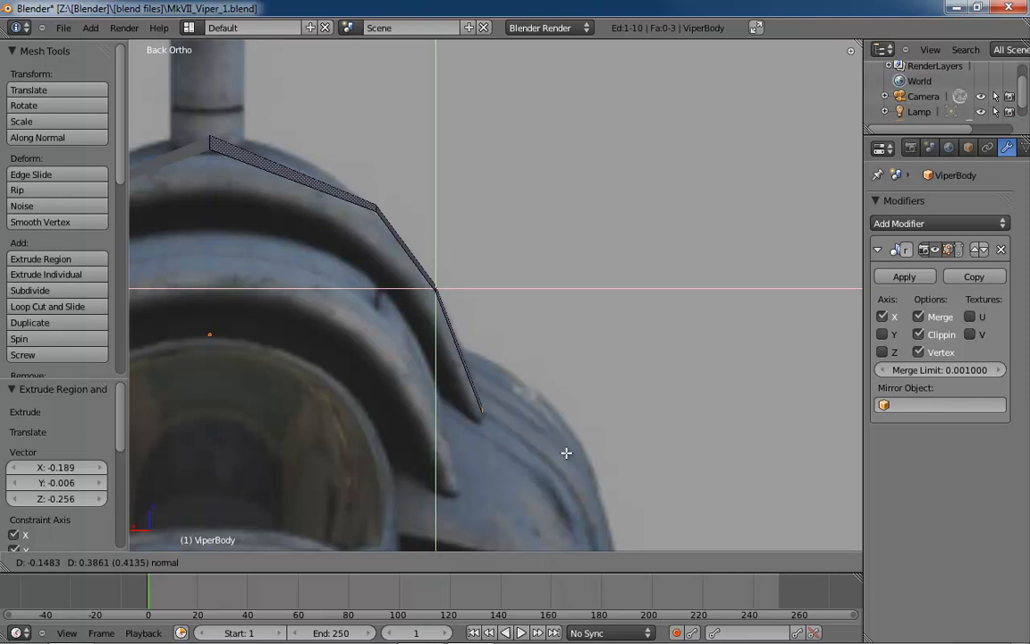
{"action": "left_click", "coordinate": [564, 455]}
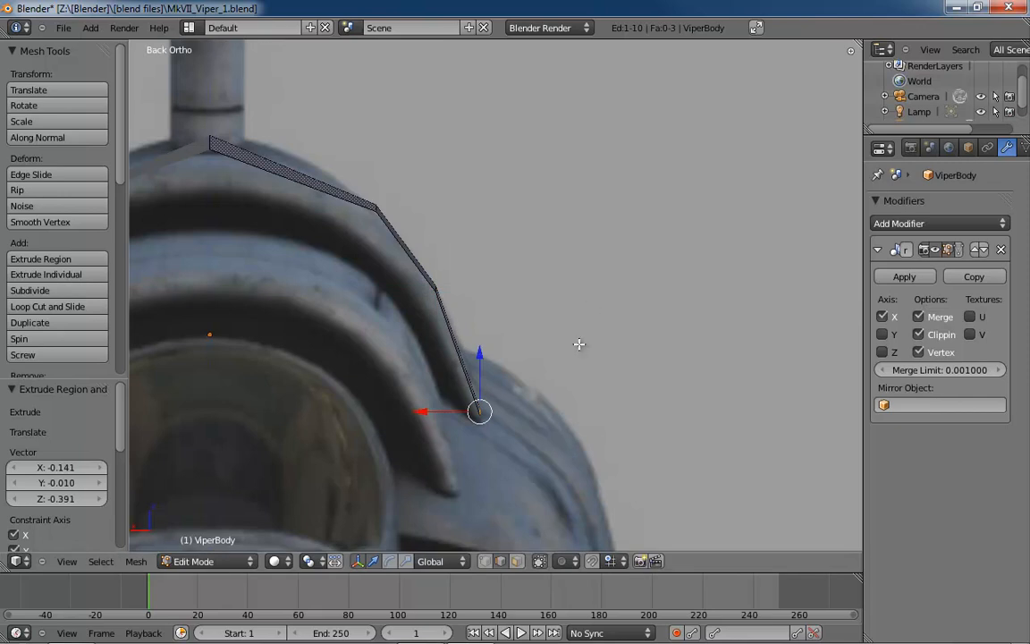
Select the three front edges and, in the left view, extrude them about 1.04 forward along Y and 0.11 down
{"action": "middle_click_drag", "start_coordinate": [580, 344], "coordinate": [486, 345]}
{"action": "scroll", "coordinate": [494, 334], "scroll_direction": "down", "scroll_amount": 4}
{"action": "middle_click_drag", "start_coordinate": [563, 310], "coordinate": [600, 338]}
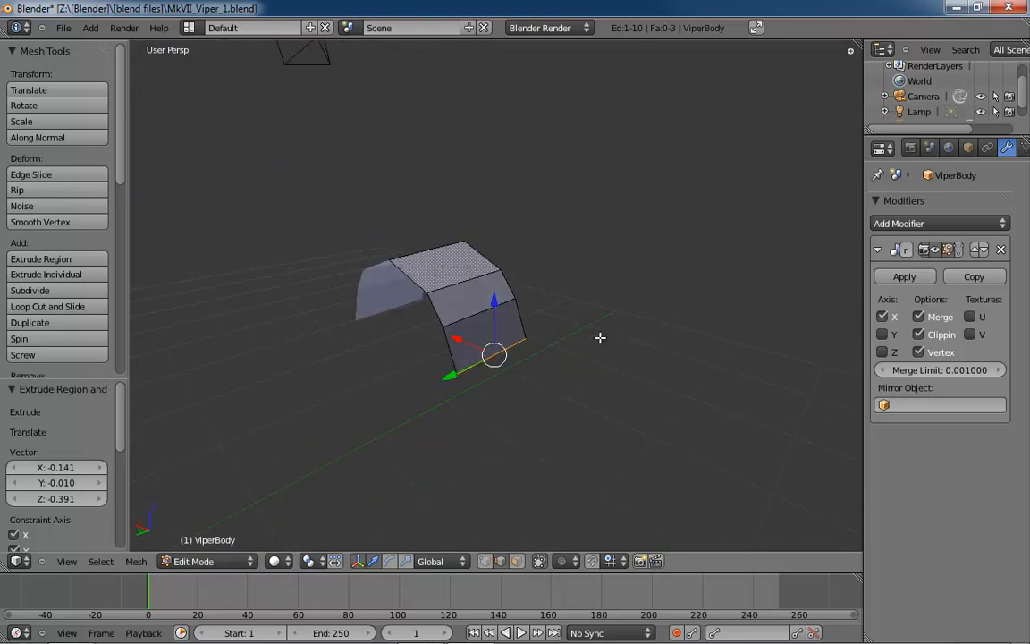
{"action": "right_click", "coordinate": [407, 277]}
{"action": "right_click", "coordinate": [437, 315], "text": "shift"}
{"action": "right_click", "coordinate": [451, 345], "text": "shift"}
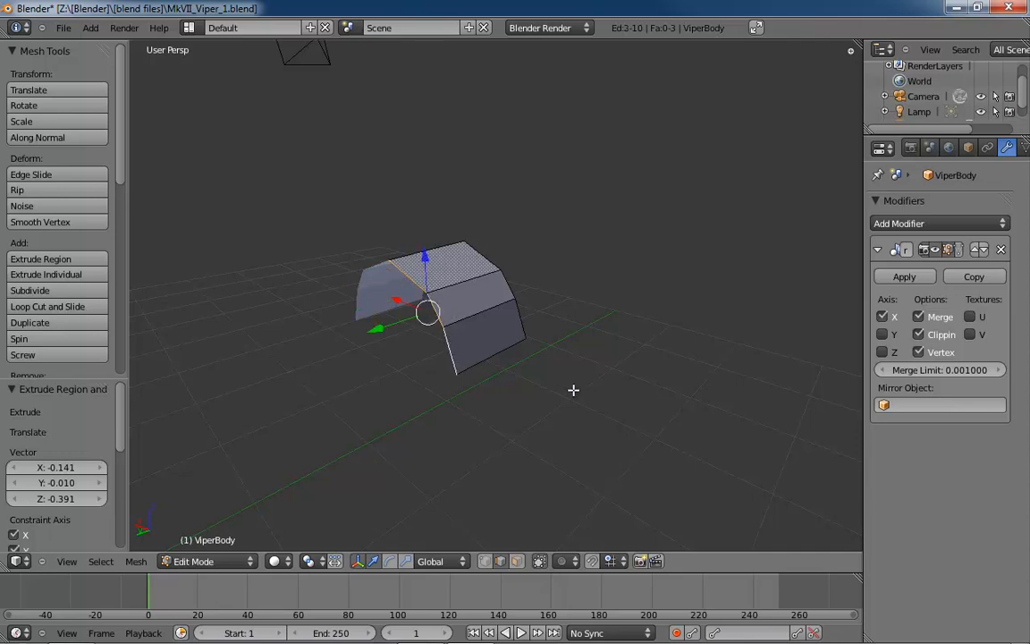
{"action": "key", "text": "ctrl+KP_3"}
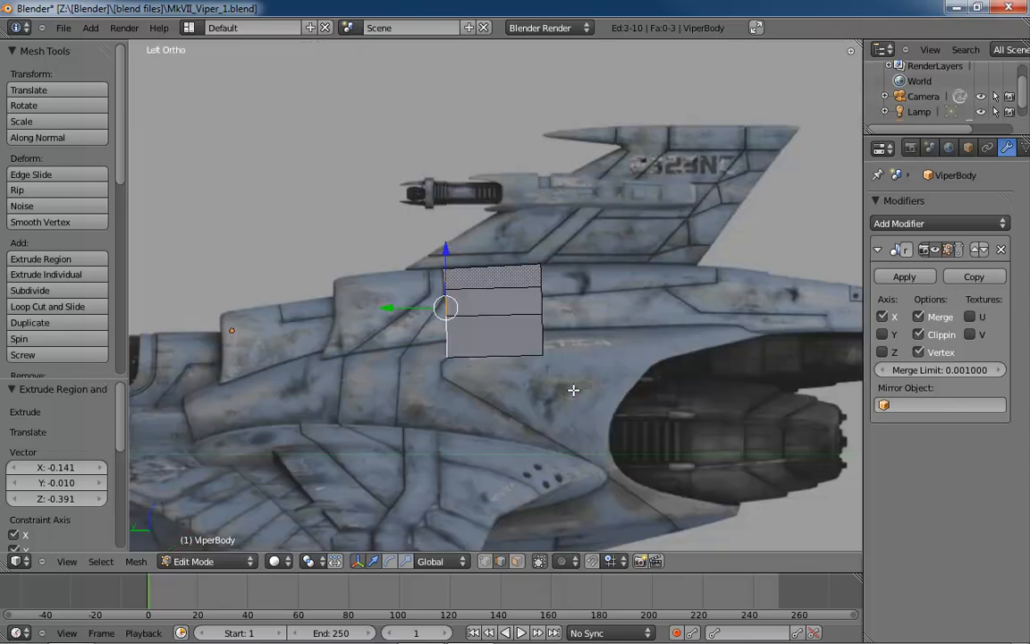
{"action": "scroll", "coordinate": [599, 370], "scroll_direction": "up", "scroll_amount": 4}
{"action": "middle_click_drag", "start_coordinate": [588, 309], "coordinate": [591, 343], "text": "shift"}
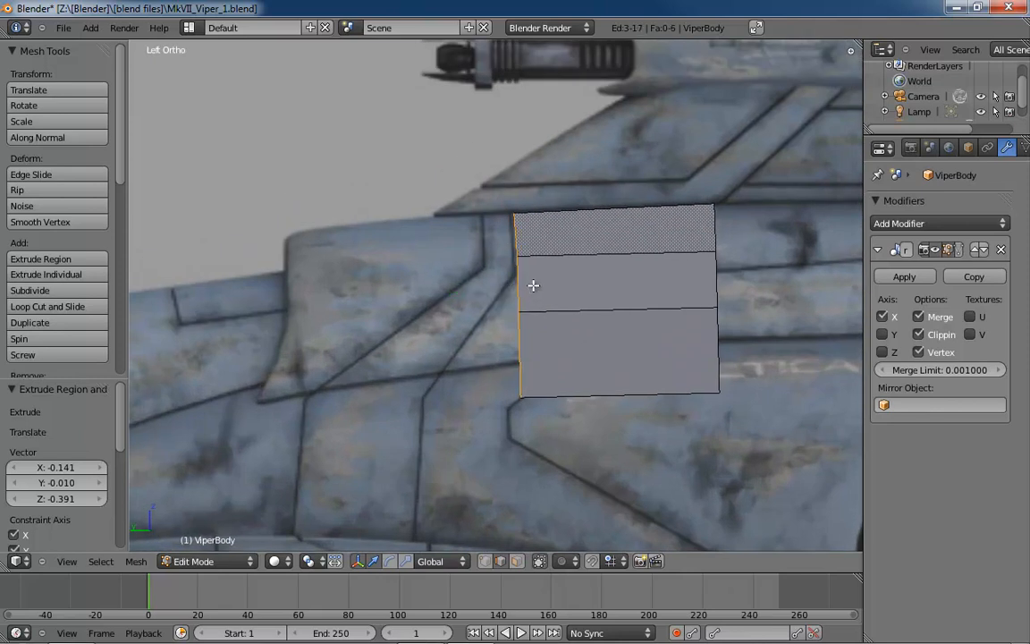
{"action": "key", "text": "e"}
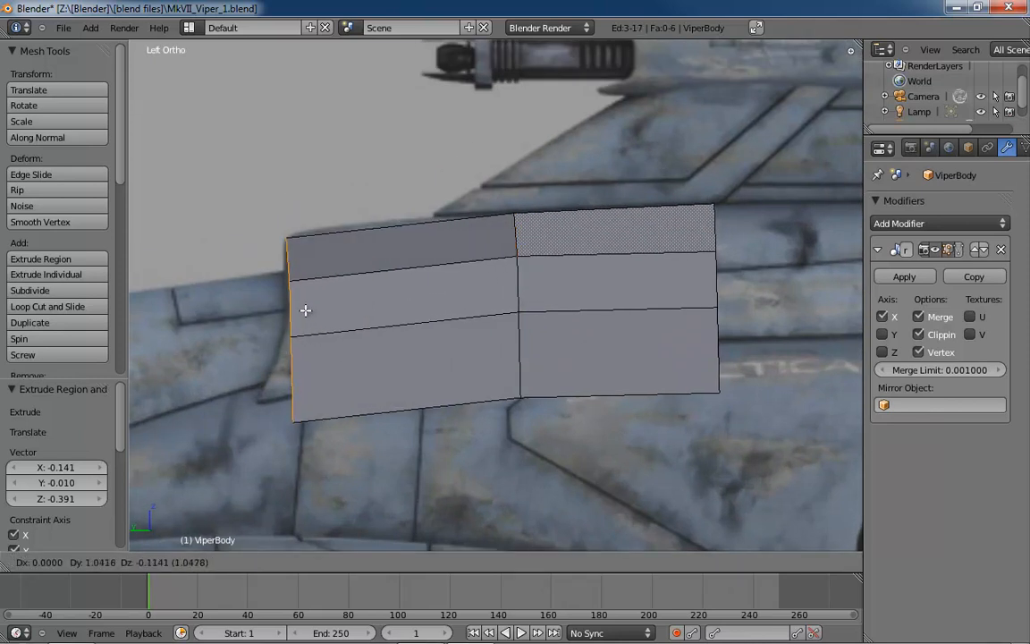
{"action": "left_click", "coordinate": [306, 309]}
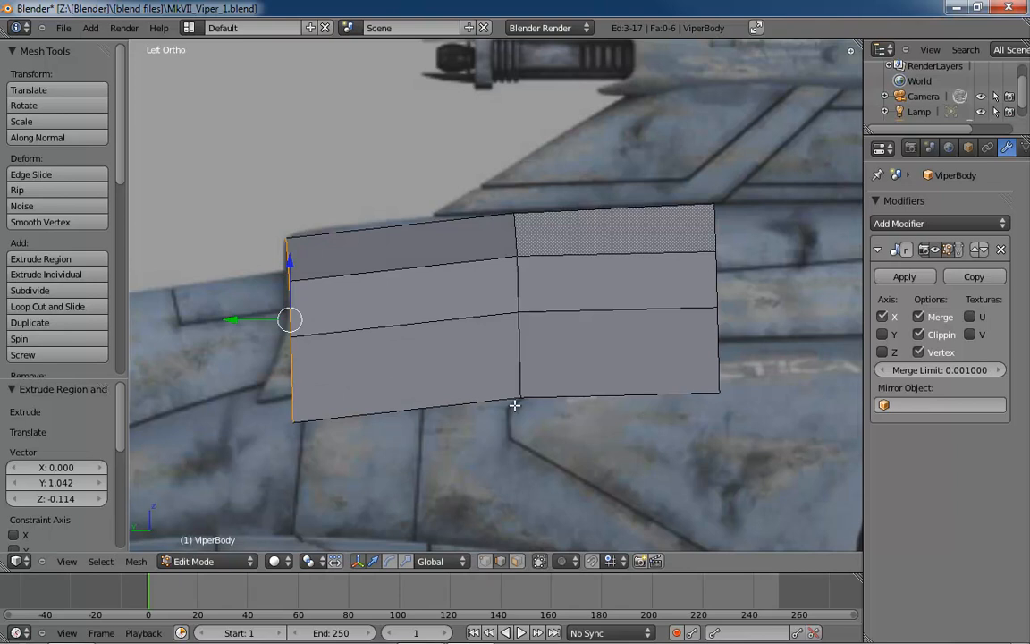
In vertex select mode, move the top vertex of the middle vertical edge line about 0.06 forward and 0.01 up
{"action": "right_click", "coordinate": [516, 216]}
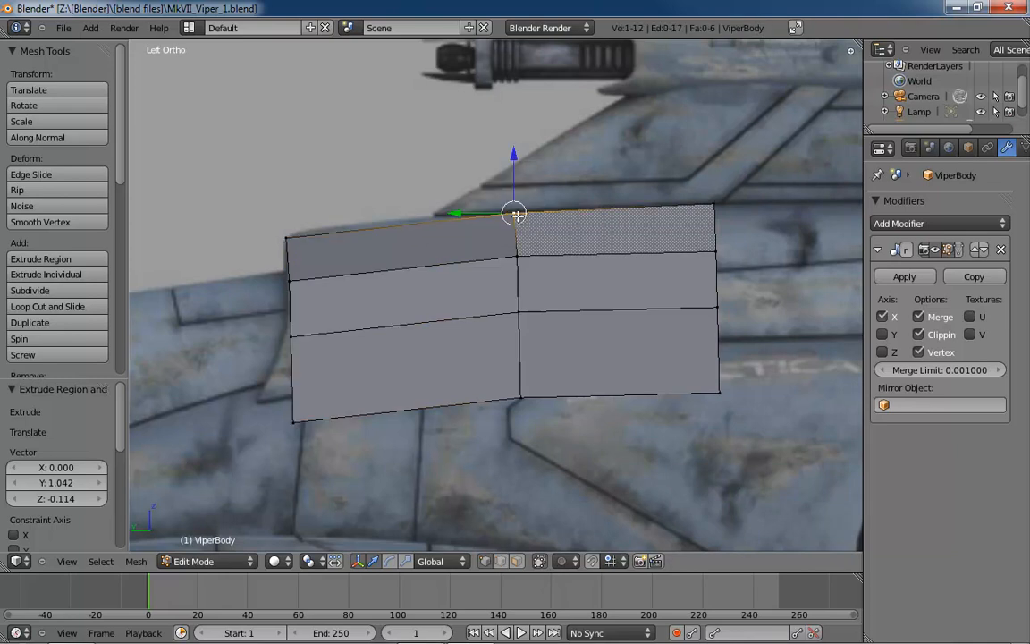
{"action": "key", "text": "g"}
{"action": "left_click", "coordinate": [506, 214]}
In wireframe shading, move the second vertex of the middle vertical edge line about 0.06 forward and 0.015 up
{"action": "right_click", "coordinate": [519, 257]}
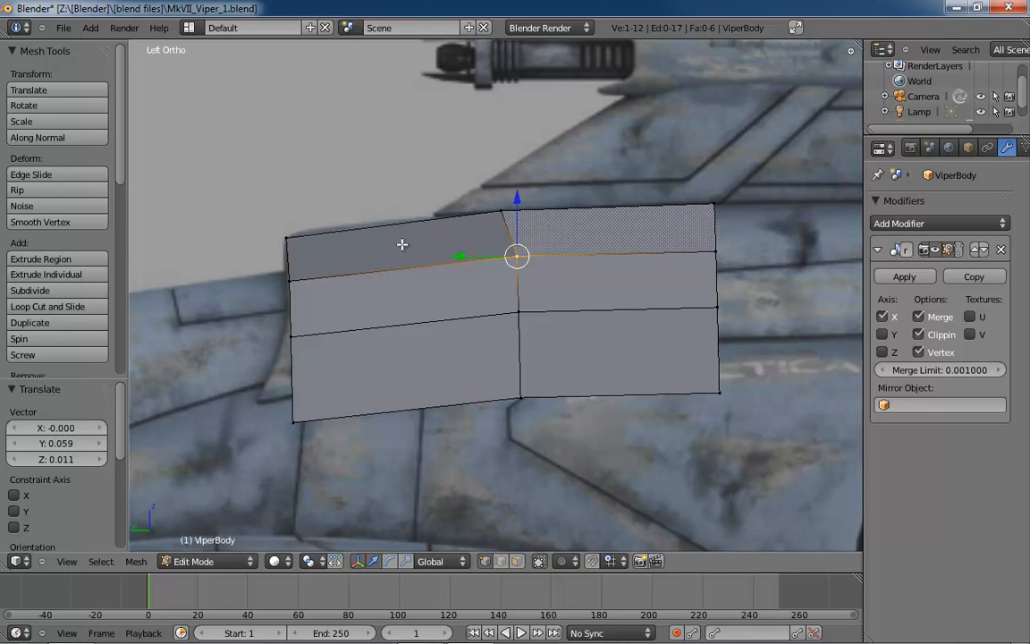
{"action": "key", "text": "z"}
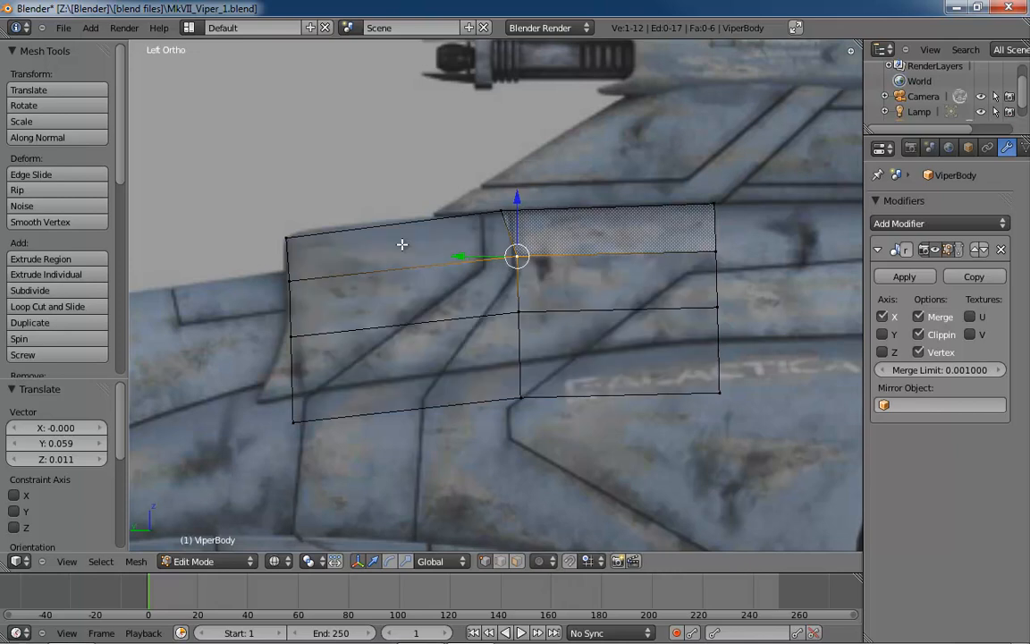
{"action": "key", "text": "g"}
{"action": "left_click", "coordinate": [510, 249]}
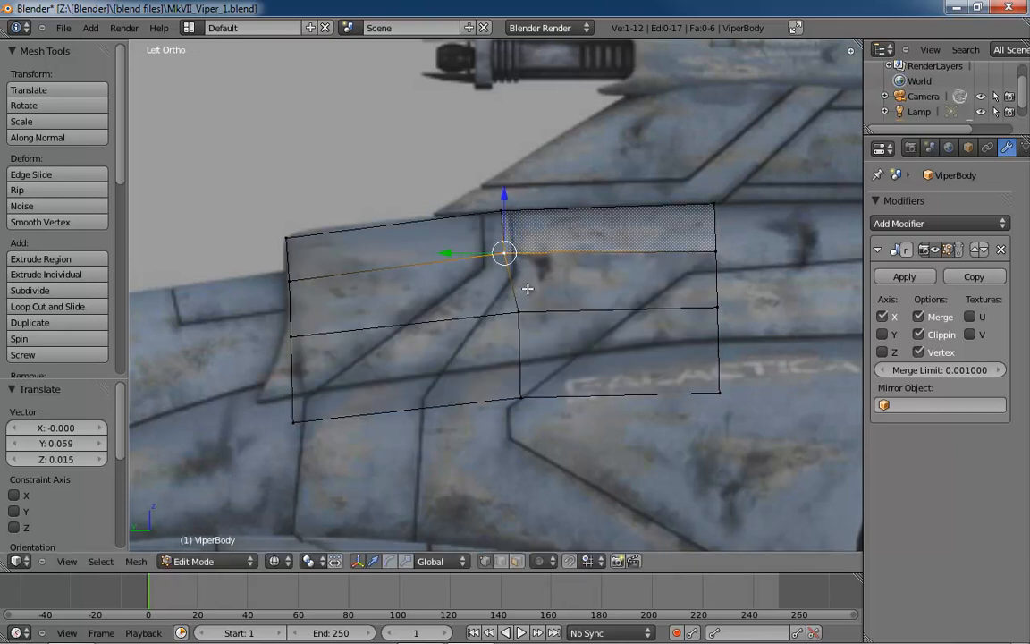
Move the middle edge line's third and bottom vertices about 0.05 forward, raising them about 0.03 and 0.16 respectively
{"action": "right_click", "coordinate": [520, 312]}
{"action": "key", "text": "g"}
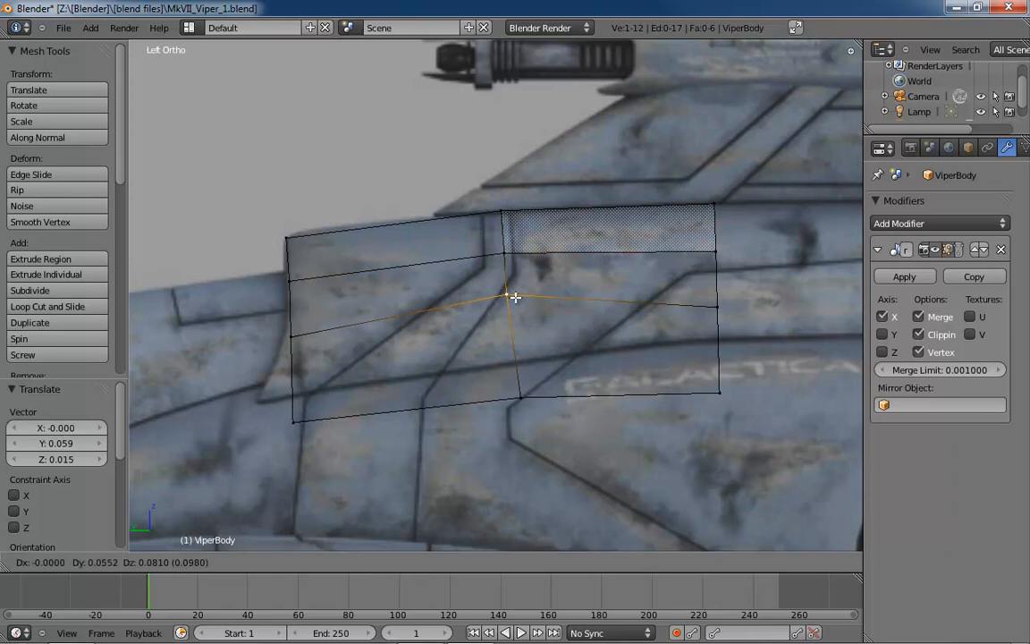
{"action": "left_click", "coordinate": [515, 308]}
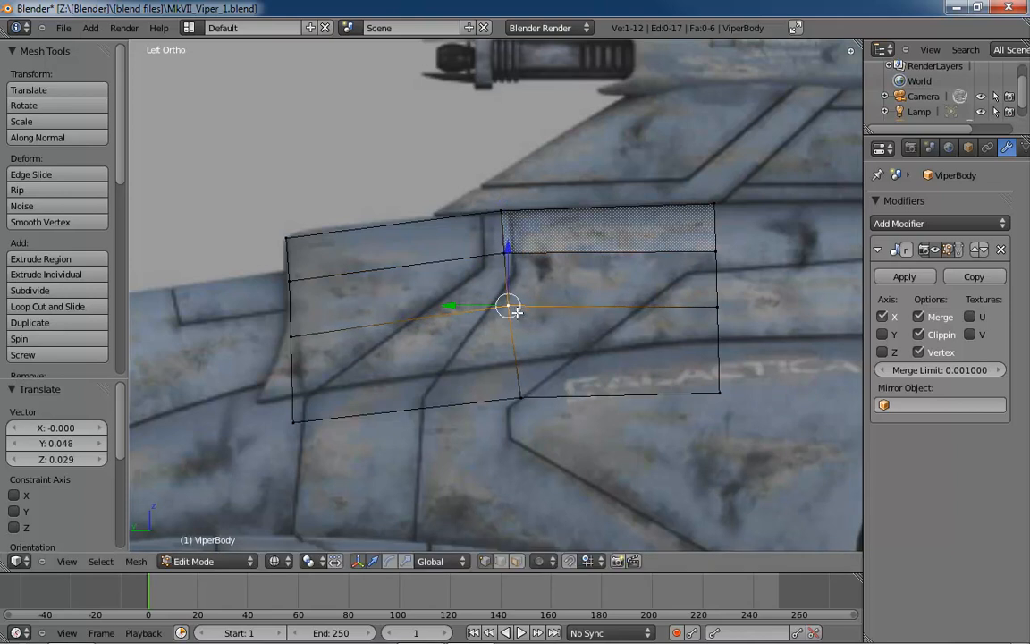
{"action": "right_click", "coordinate": [521, 395]}
{"action": "key", "text": "g"}
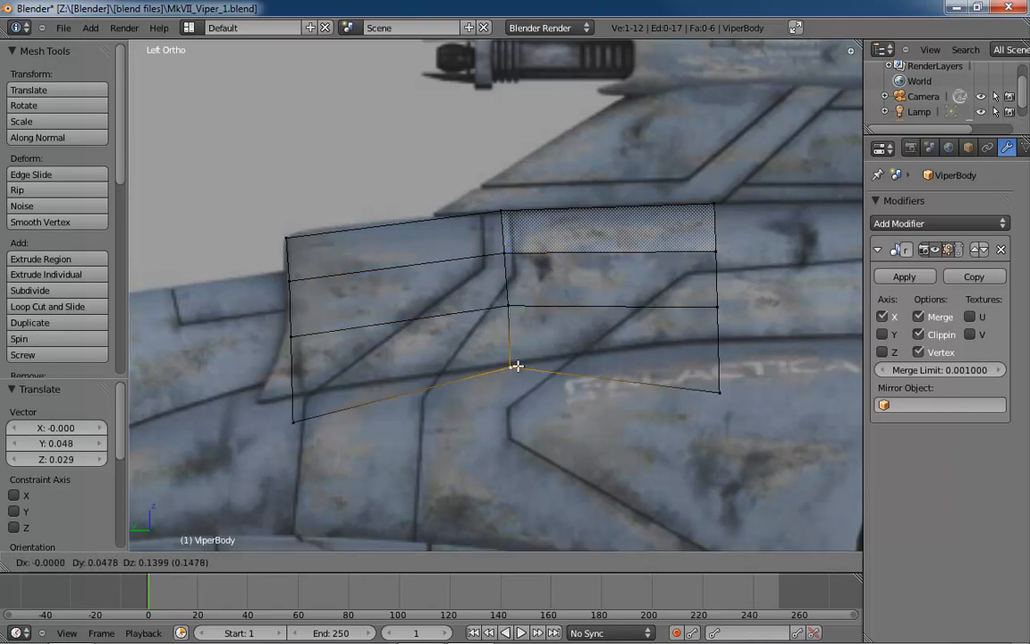
{"action": "left_click", "coordinate": [517, 363]}
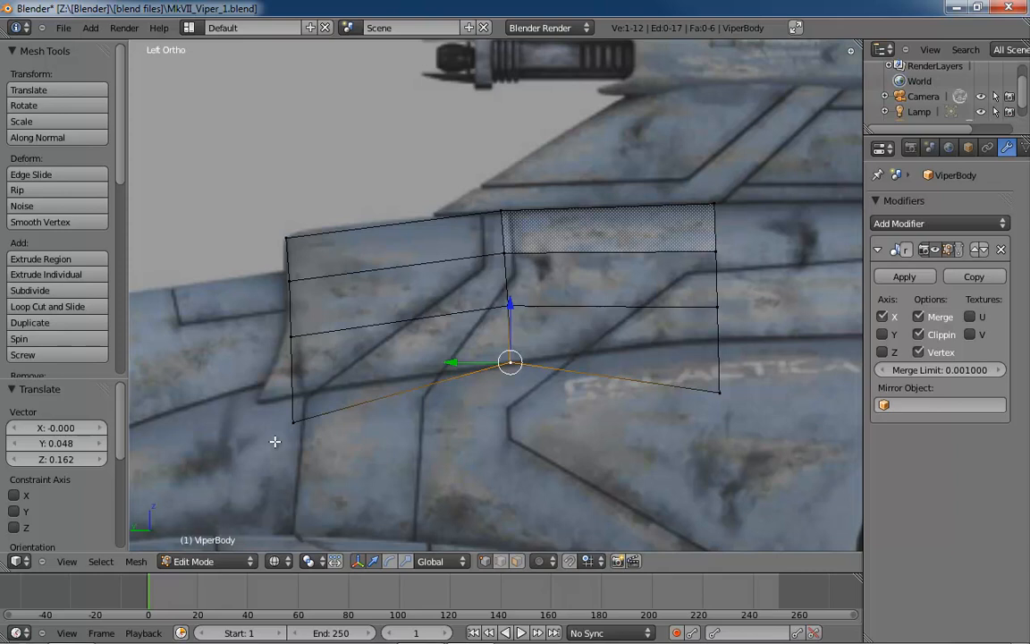
Examine the Viper Mk VII reference pictures in Windows Photo Viewer for the hull shape behind the cockpit, then return to Blender
{"action": "left_click_drag", "start_coordinate": [0, 9], "coordinate": [577, 45]}
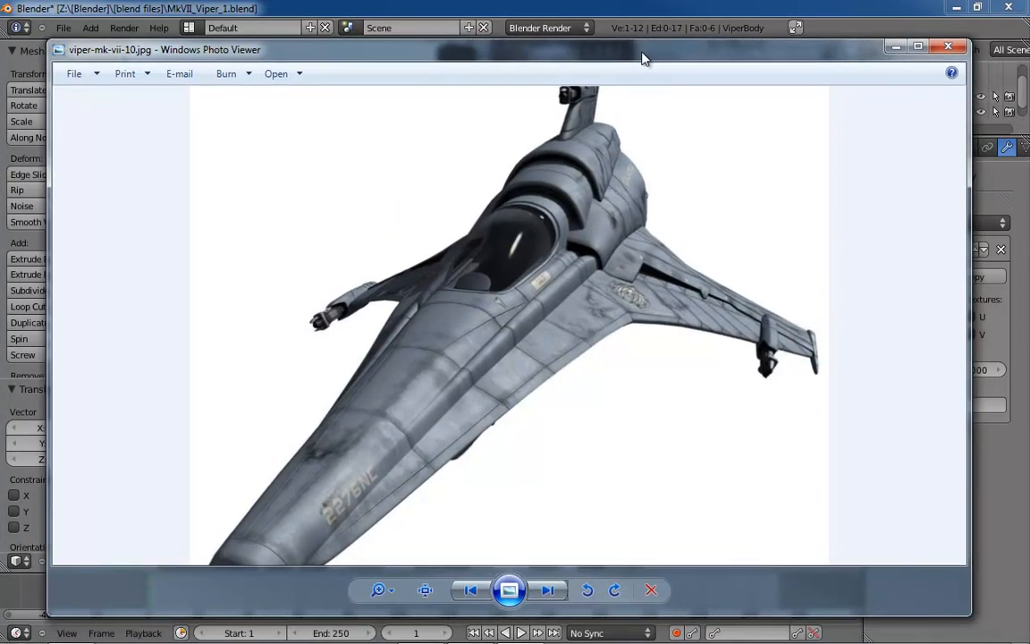
{"action": "left_click", "coordinate": [470, 589]}
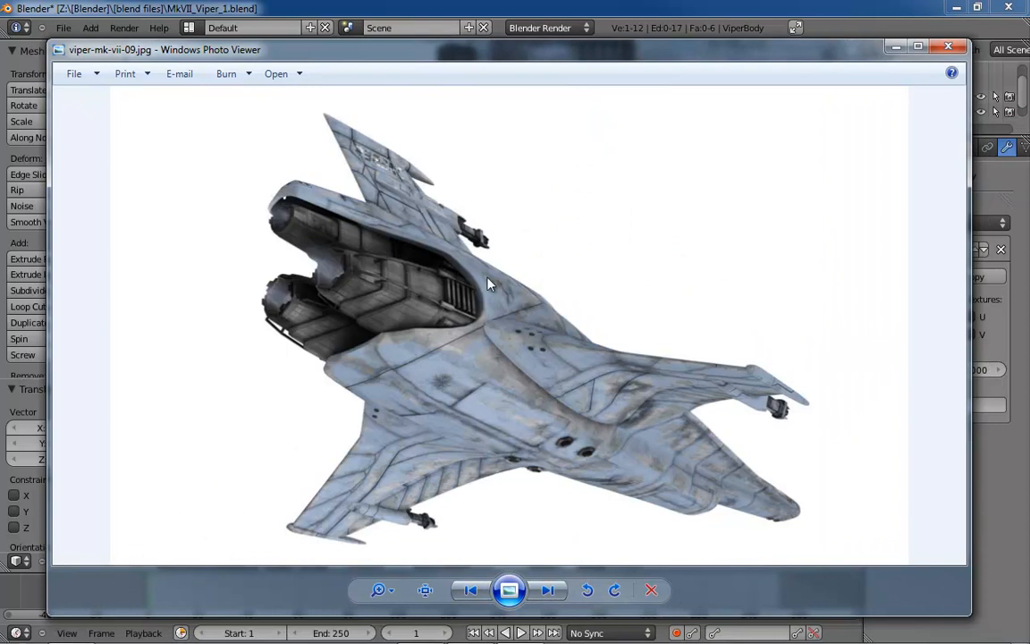
{"action": "left_click", "coordinate": [547, 590]}
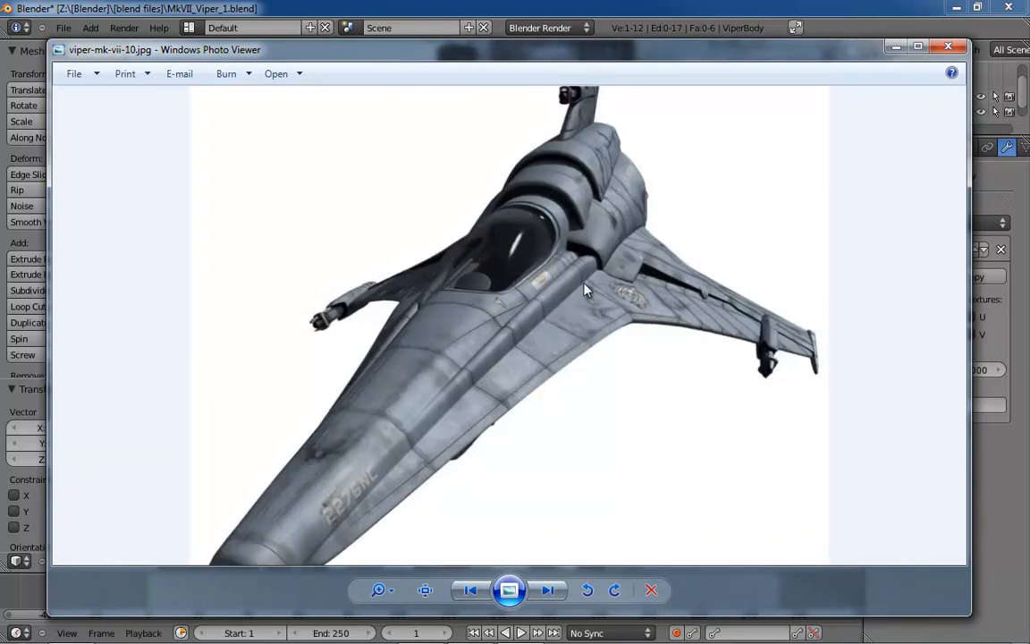
{"action": "left_click", "coordinate": [471, 590]}
{"action": "left_click", "coordinate": [471, 590]}
{"action": "left_click", "coordinate": [471, 590]}
{"action": "left_click", "coordinate": [471, 590]}
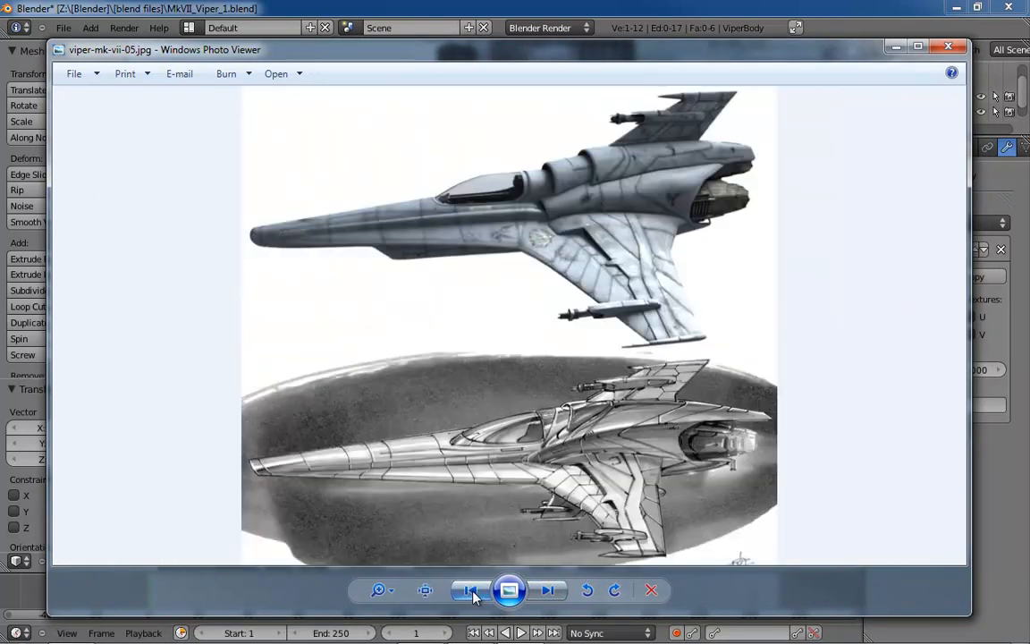
{"action": "left_click", "coordinate": [471, 590]}
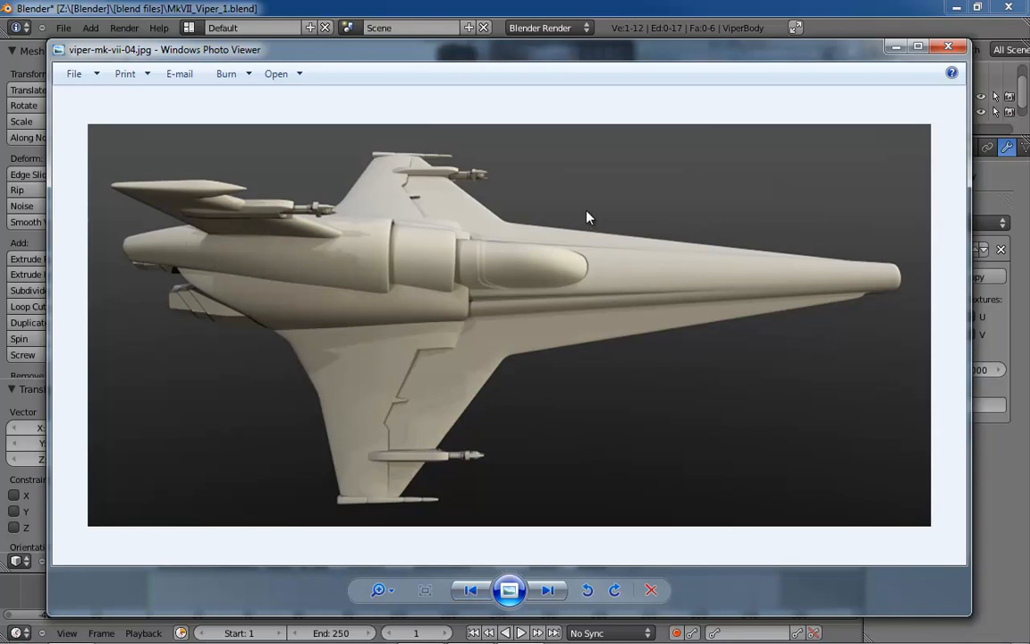
{"action": "left_click_drag", "start_coordinate": [598, 52], "coordinate": [0, 152]}
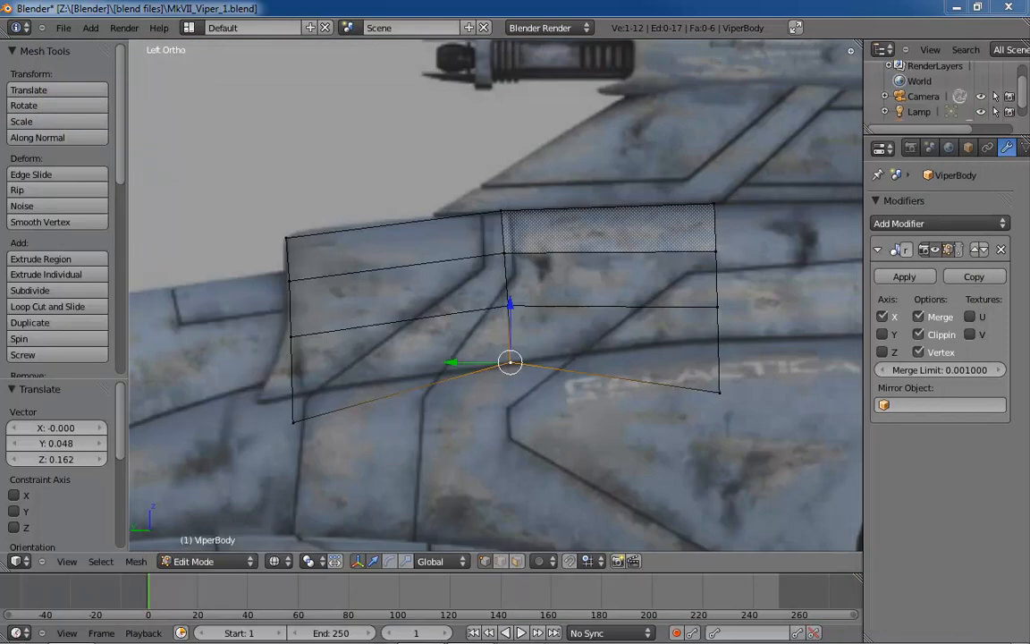
Move the front edge line's bottom vertex about 0.16 forward and 0.09 up, and the vertex above it about 0.03 forward
{"action": "right_click", "coordinate": [293, 421]}
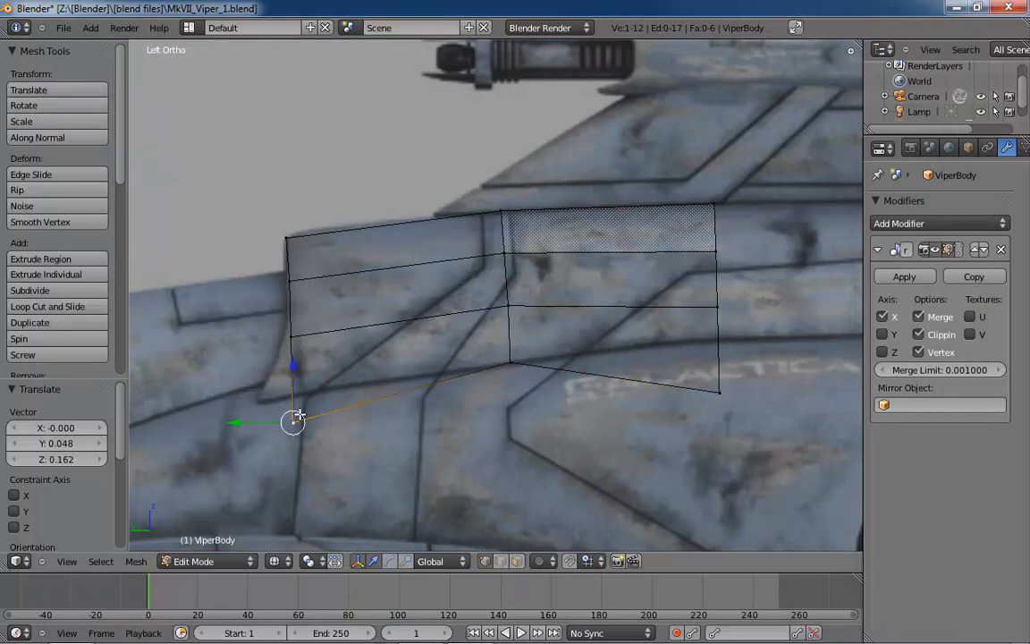
{"action": "key", "text": "g"}
{"action": "left_click", "coordinate": [280, 373]}
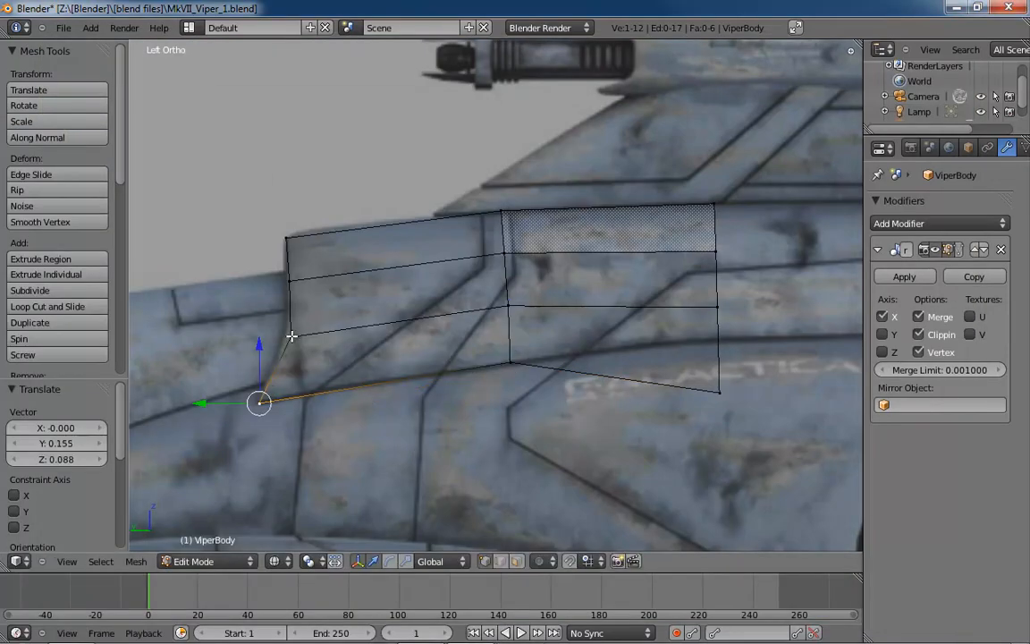
{"action": "right_click", "coordinate": [290, 336]}
{"action": "key", "text": "g"}
{"action": "left_click", "coordinate": [295, 336]}
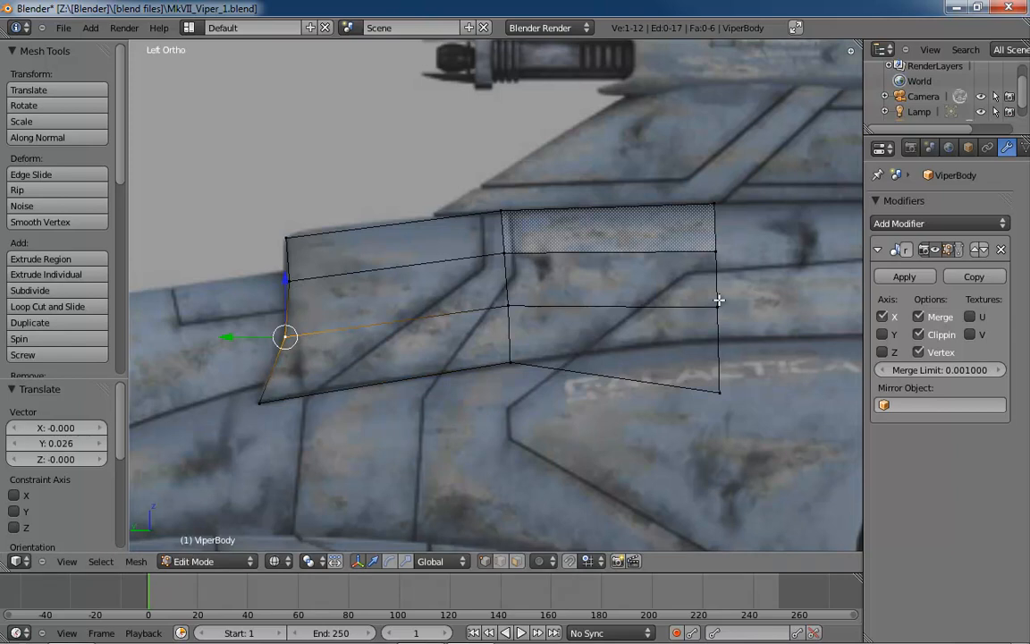
Raise the rear edge line's second, third and bottom vertices about 0.03, 0.06 and 0.24 to follow the hull panel line
{"action": "right_click", "coordinate": [714, 247]}
{"action": "key", "text": "g"}
{"action": "left_click", "coordinate": [724, 243]}
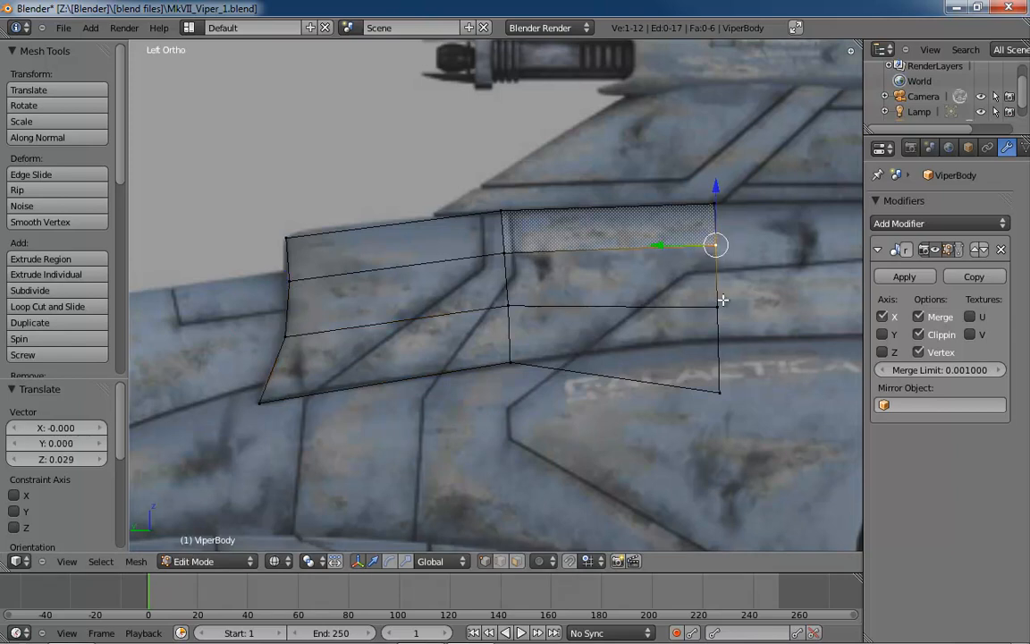
{"action": "right_click", "coordinate": [719, 305]}
{"action": "key", "text": "g"}
{"action": "left_click", "coordinate": [728, 295]}
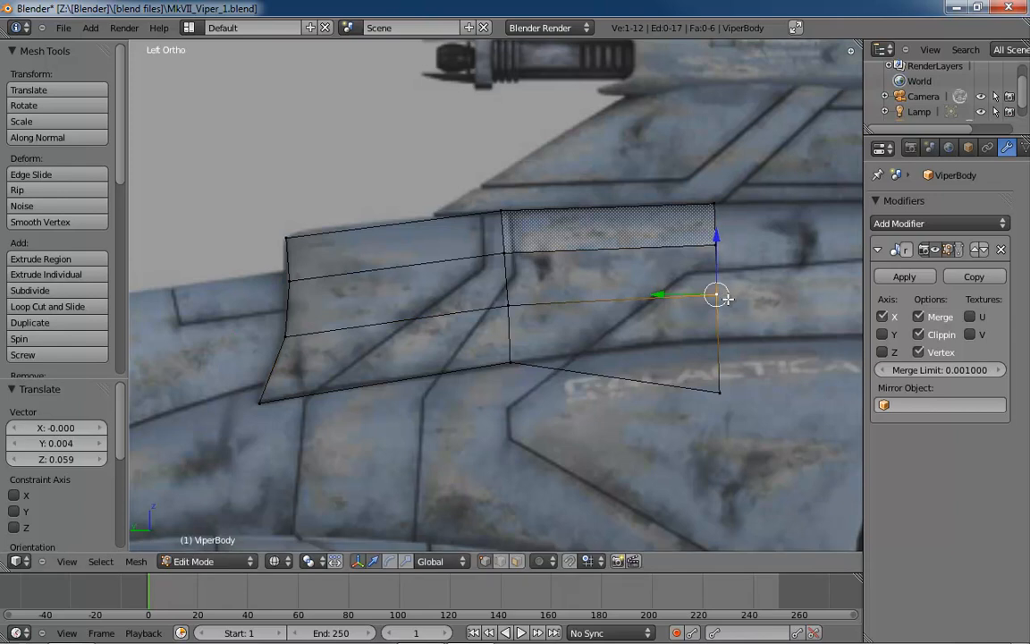
{"action": "right_click", "coordinate": [724, 389]}
{"action": "key", "text": "g"}
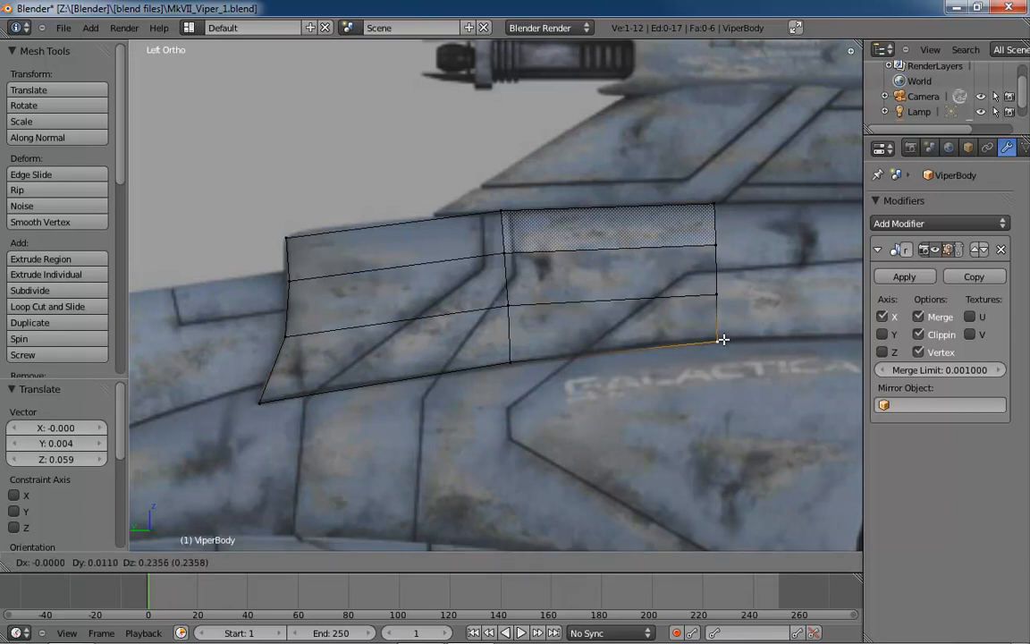
{"action": "left_click", "coordinate": [722, 339]}
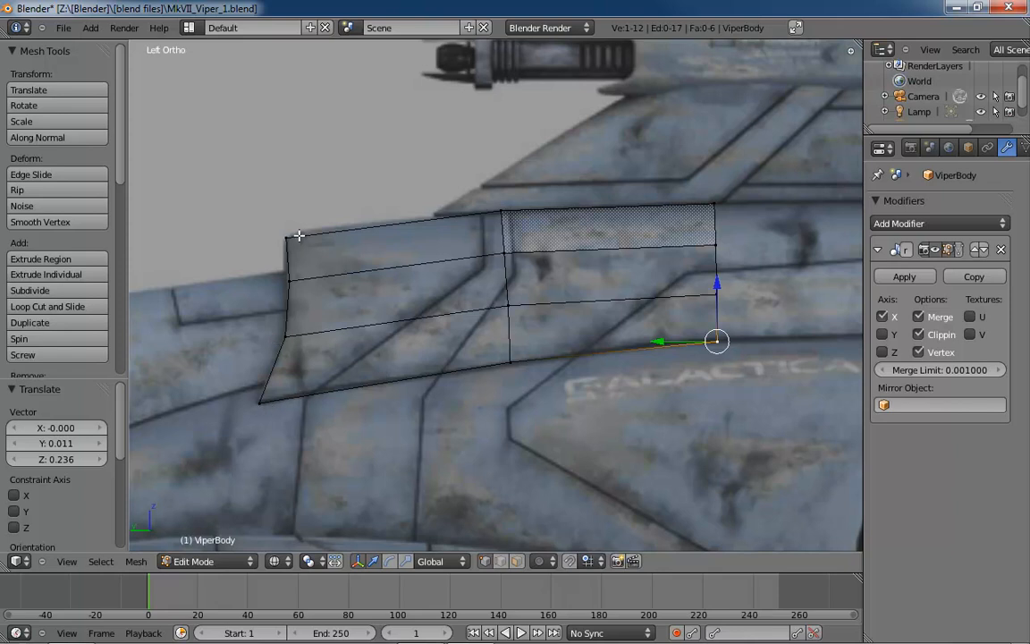
In the back view, move the bottom vertices of the middle and rear edge lines inward along X, the rear one by about 0.08
{"action": "middle_click_drag", "start_coordinate": [400, 285], "coordinate": [568, 339]}
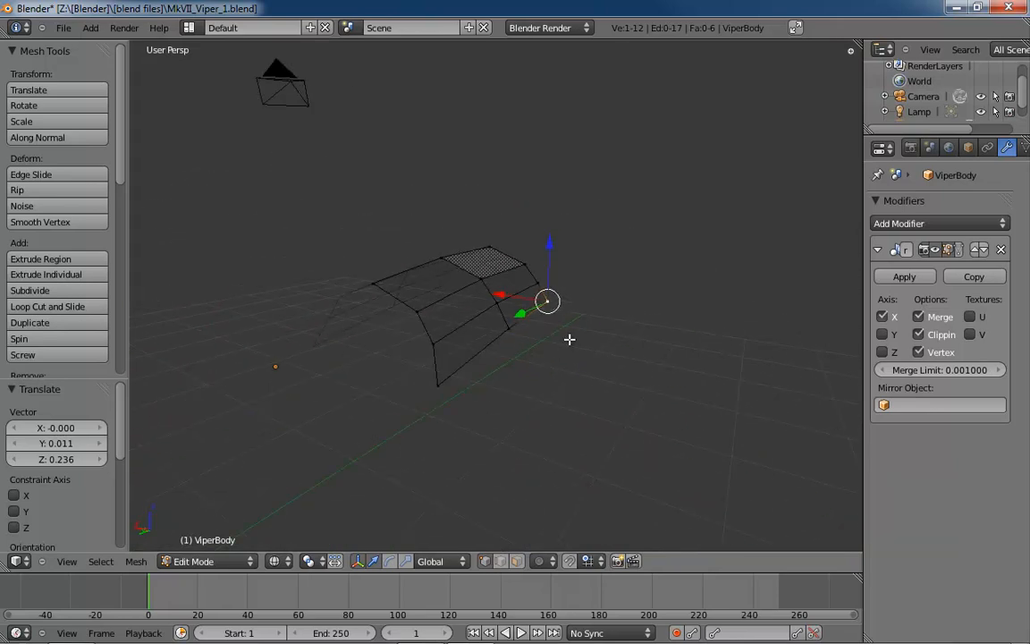
{"action": "key", "text": "ctrl+KP_1"}
{"action": "scroll", "coordinate": [538, 324], "scroll_direction": "up", "scroll_amount": 7}
{"action": "middle_click_drag", "start_coordinate": [496, 324], "coordinate": [625, 348], "text": "shift"}
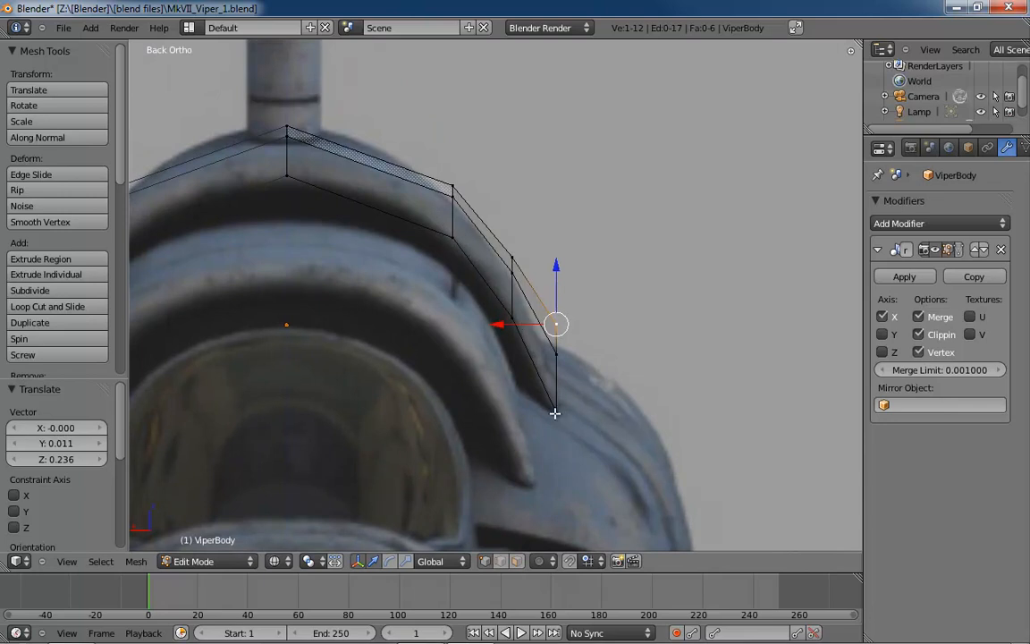
{"action": "right_click", "coordinate": [557, 354]}
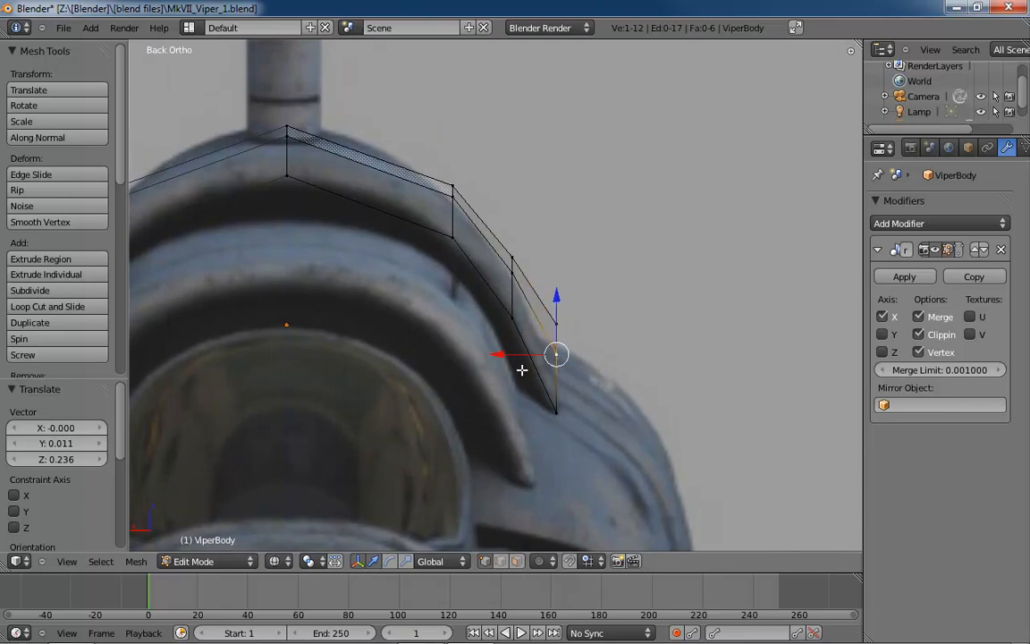
{"action": "left_click_drag", "start_coordinate": [503, 355], "coordinate": [504, 355]}
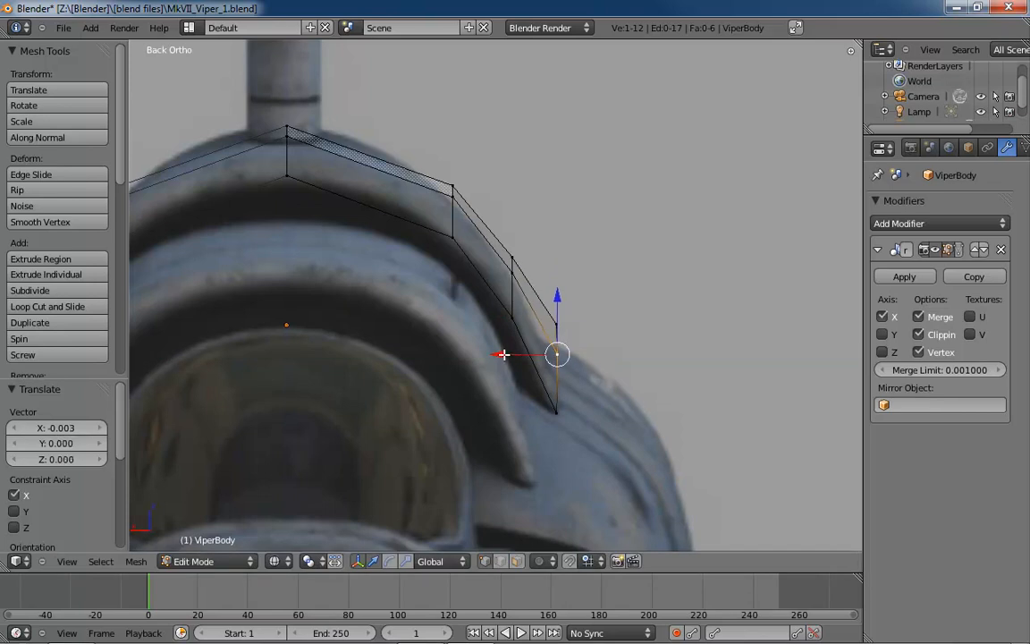
{"action": "key", "text": "ctrl+z"}
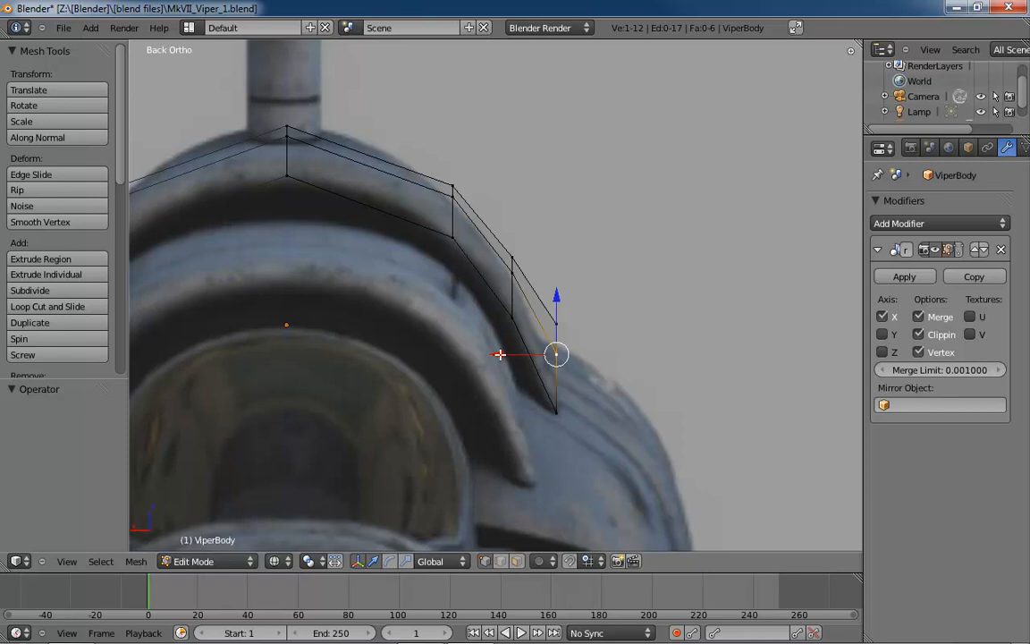
{"action": "left_click_drag", "start_coordinate": [499, 354], "coordinate": [477, 324]}
{"action": "right_click", "coordinate": [554, 324]}
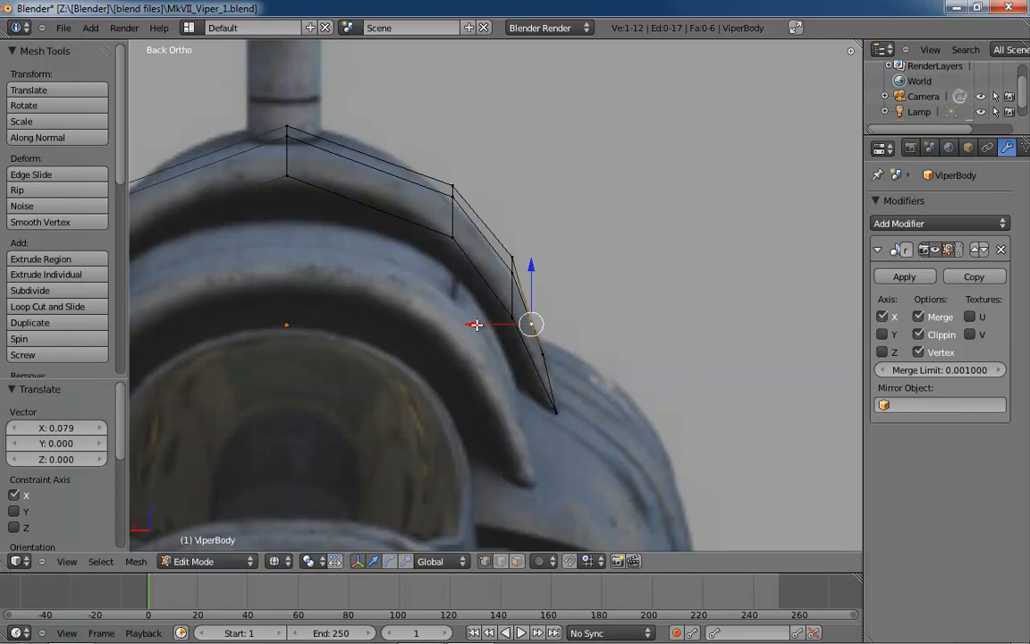
Move the rear edge line's third vertex about 0.04 inward along X and lower its second vertex about 0.03 along Z
{"action": "right_click", "coordinate": [510, 257]}
{"action": "left_click_drag", "start_coordinate": [452, 258], "coordinate": [441, 260]}
{"action": "right_click", "coordinate": [452, 183]}
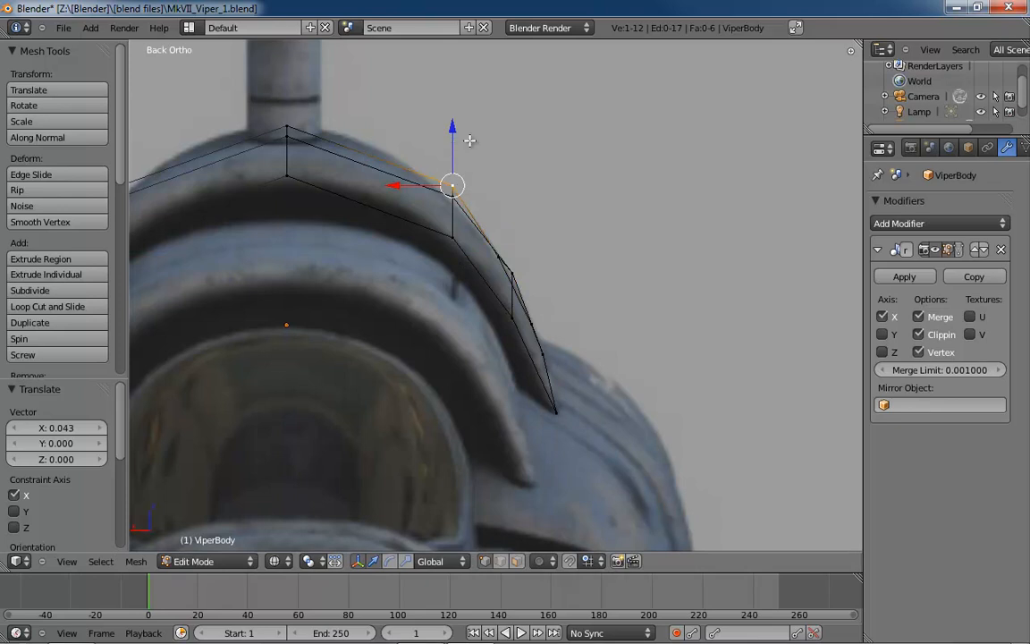
{"action": "left_click_drag", "start_coordinate": [451, 128], "coordinate": [452, 139]}
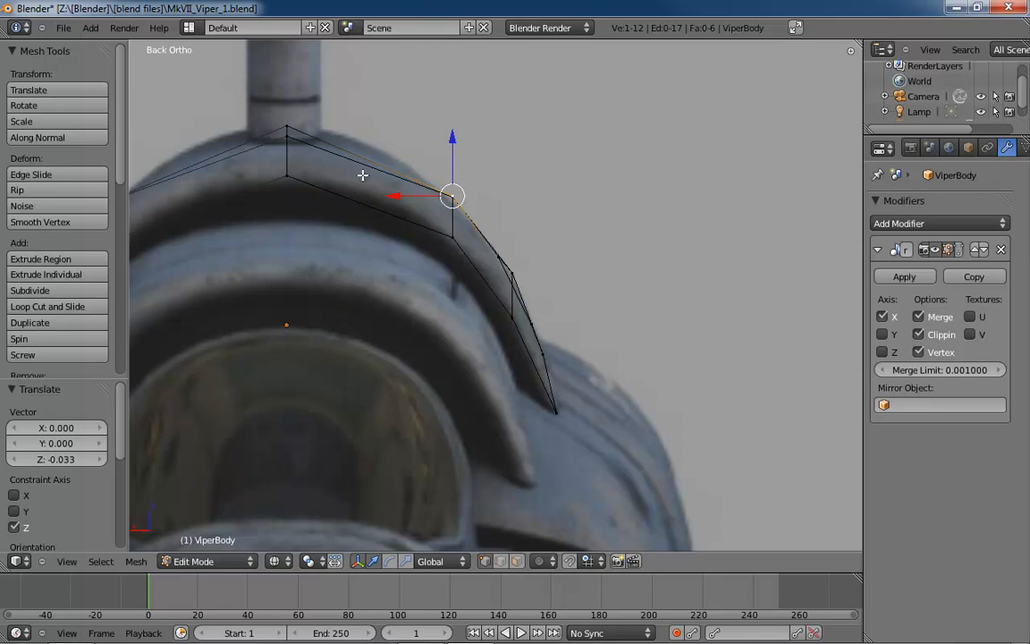
Add a lengthwise loop cut midway across the top row of faces
{"action": "middle_click_drag", "start_coordinate": [358, 175], "coordinate": [527, 290]}
{"action": "scroll", "coordinate": [438, 232], "scroll_direction": "down", "scroll_amount": 3}
{"action": "scroll", "coordinate": [518, 284], "scroll_direction": "up", "scroll_amount": 2}
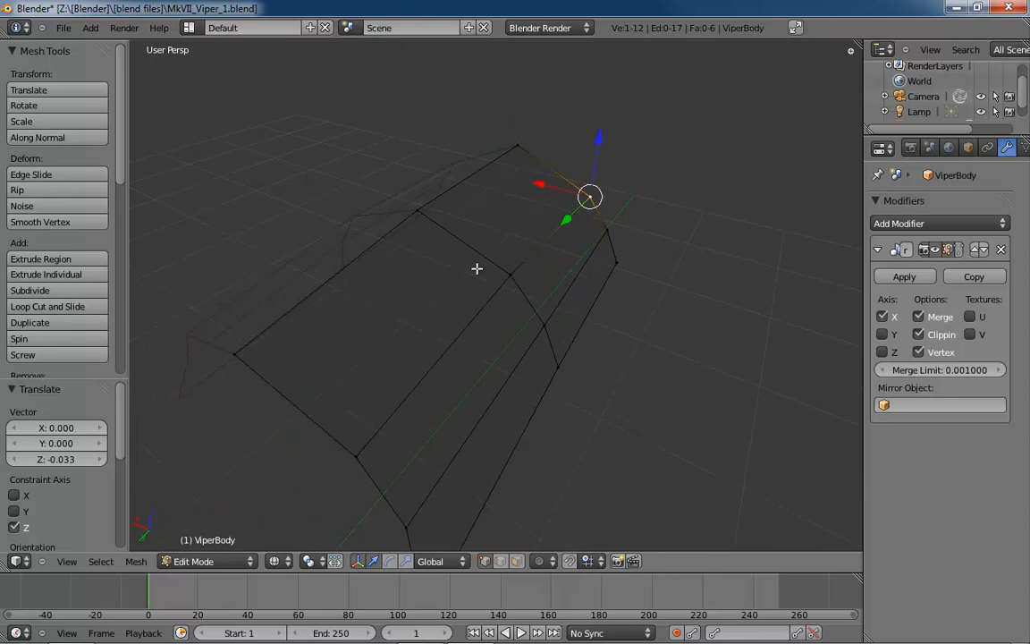
{"action": "key", "text": "ctrl+r"}
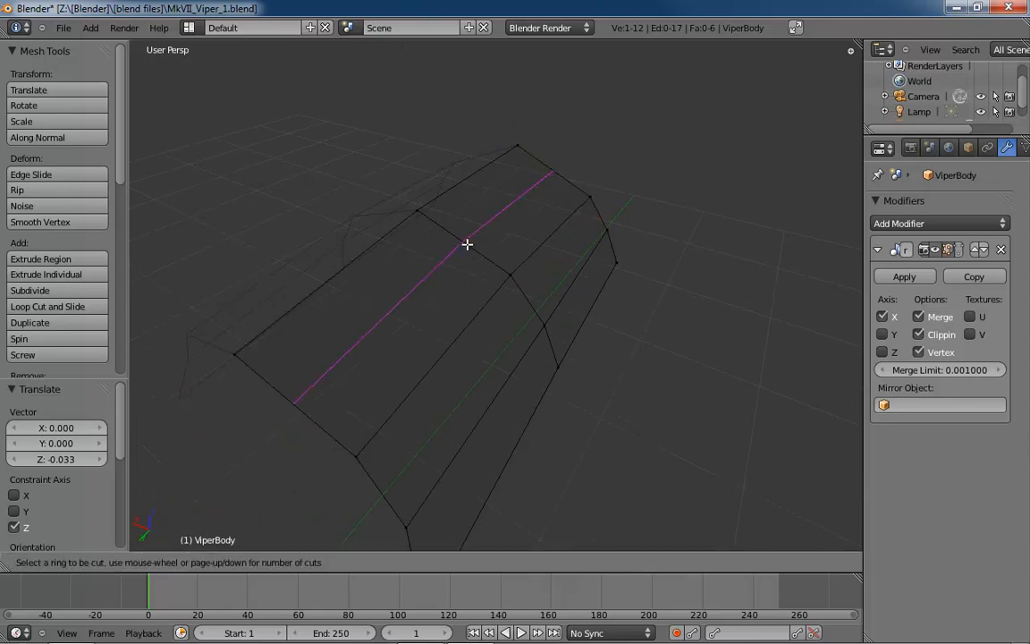
{"action": "left_click", "coordinate": [457, 236]}
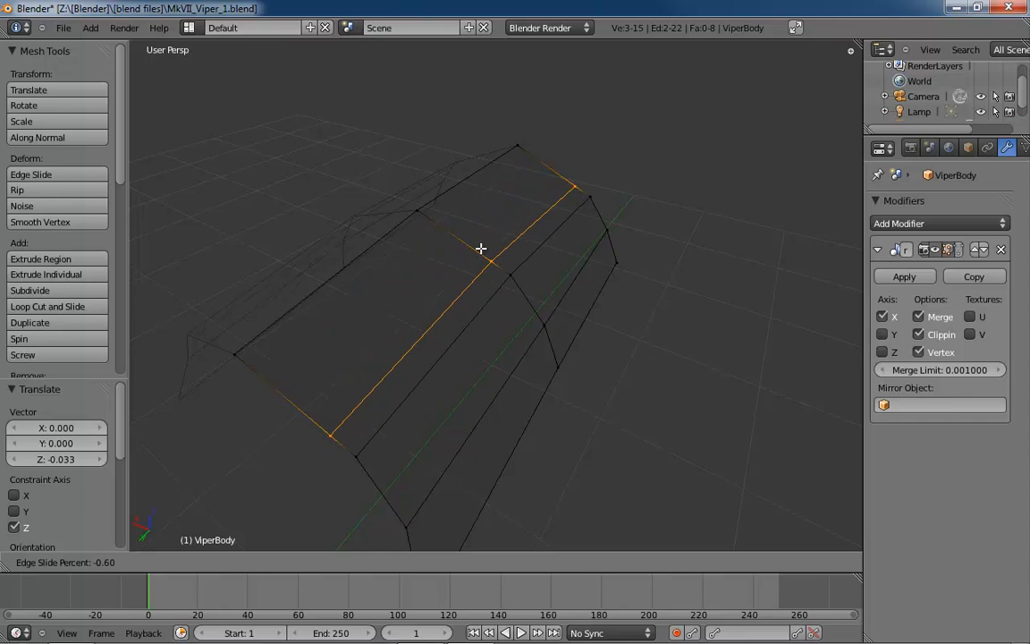
{"action": "left_click", "coordinate": [525, 260]}
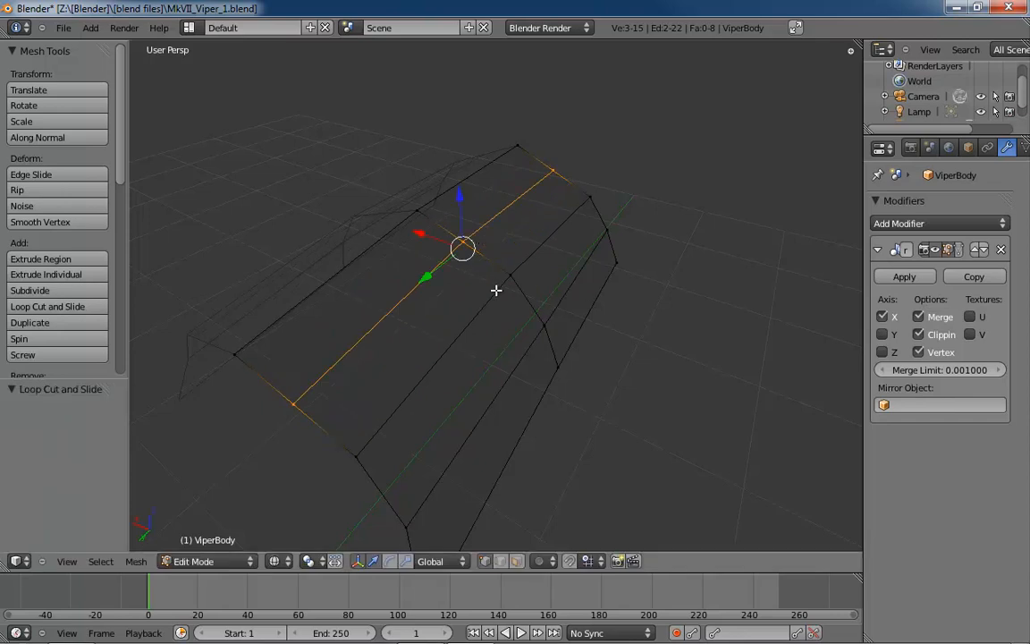
In the back view, raise the new lengthwise loop about 0.057 along Z to match the curve of the reference hull
{"action": "middle_click_drag", "start_coordinate": [505, 287], "coordinate": [540, 257]}
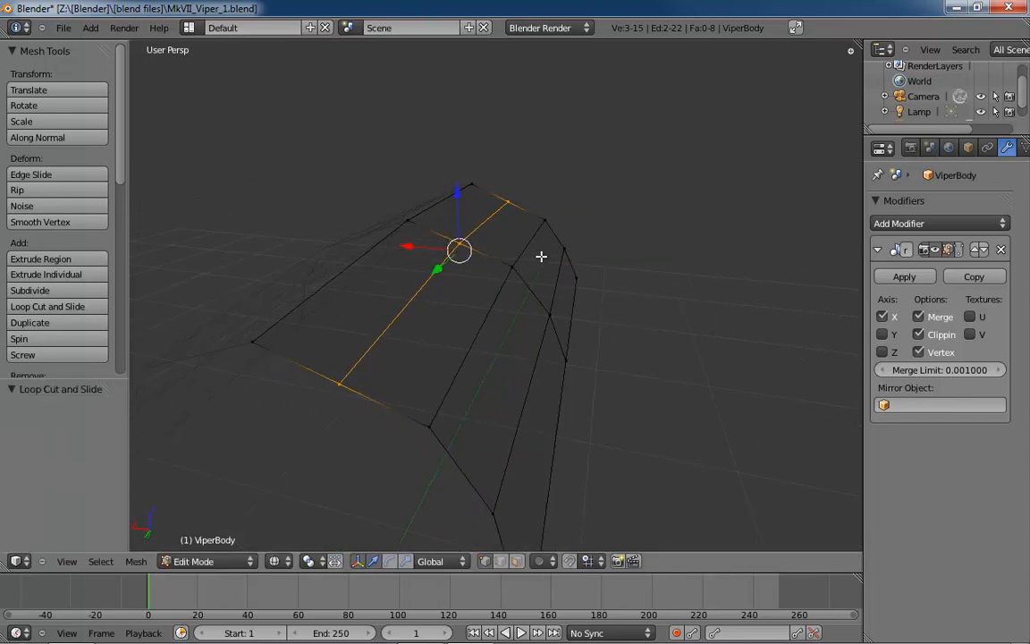
{"action": "key", "text": "ctrl+KP_1"}
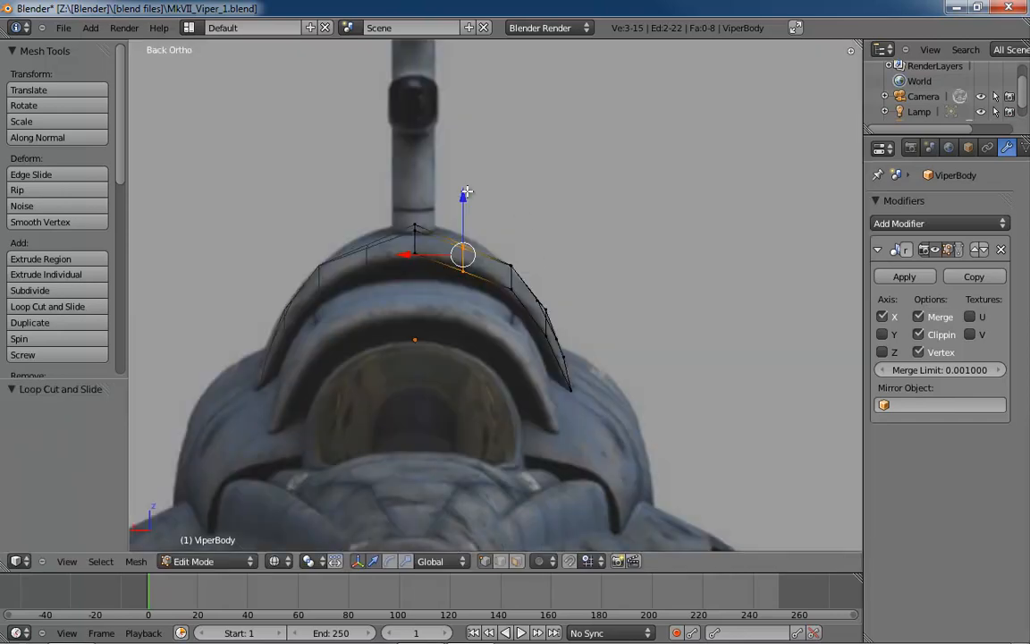
{"action": "key", "text": "g"}
{"action": "key", "text": "z"}
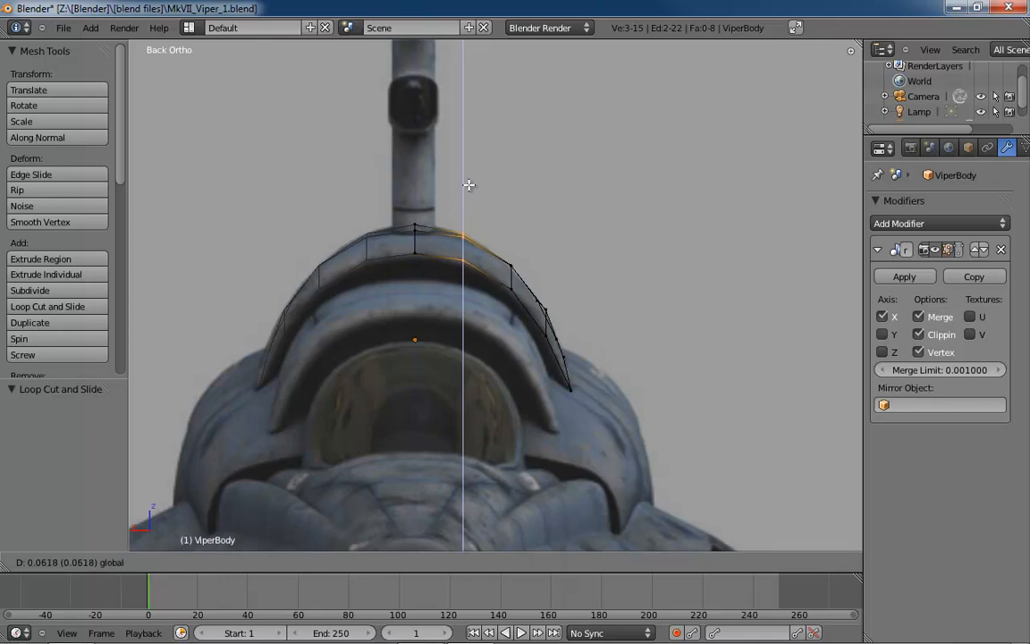
{"action": "left_click", "coordinate": [468, 184]}
{"action": "scroll", "coordinate": [524, 244], "scroll_direction": "up", "scroll_amount": 3}
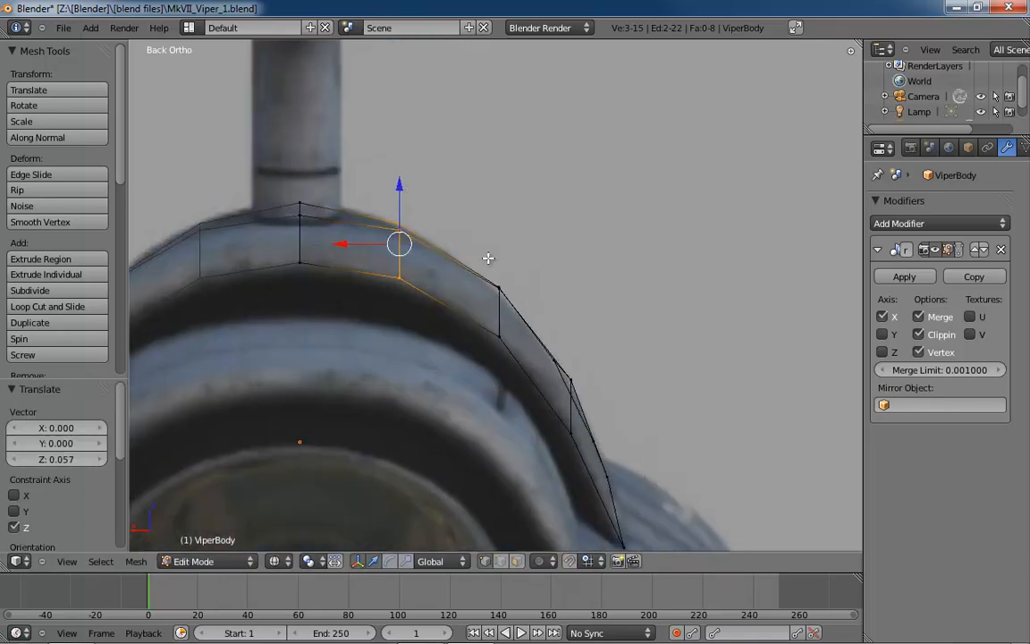
{"action": "middle_click_drag", "start_coordinate": [509, 272], "coordinate": [544, 287], "text": "shift"}
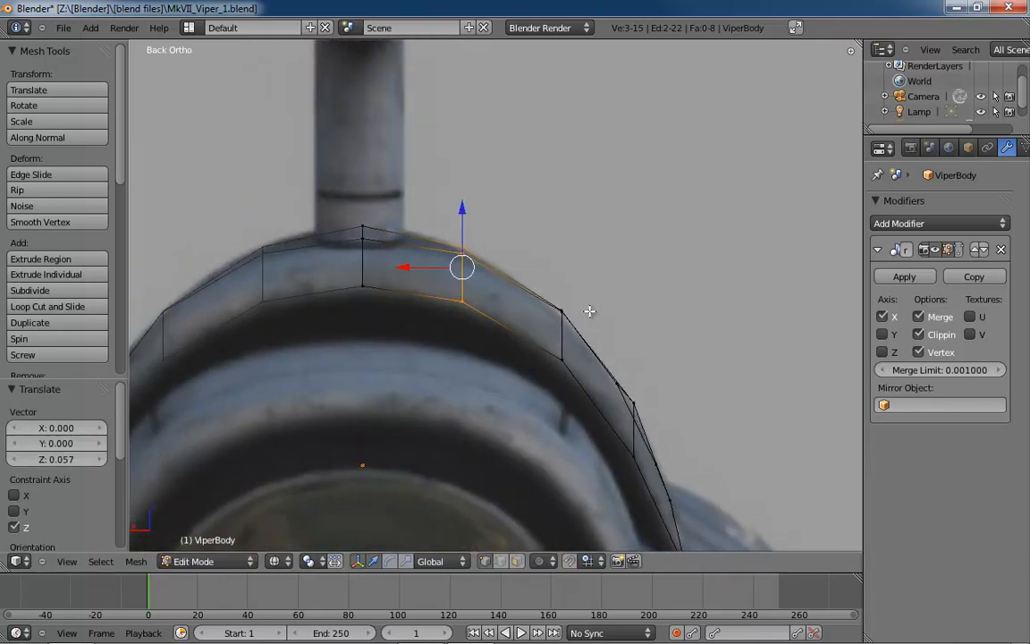
Lower the two upper vertices of the next lengthwise edge outward about 0.015 along Z onto the reference hull outline
{"action": "key", "text": "a"}
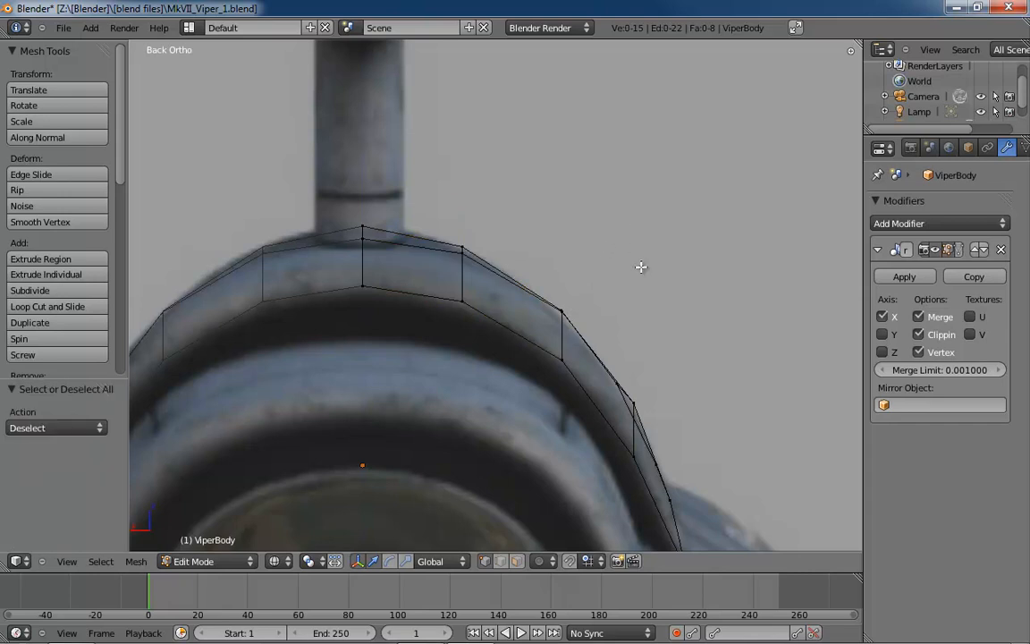
{"action": "key", "text": "b"}
{"action": "left_click_drag", "start_coordinate": [640, 251], "coordinate": [548, 319]}
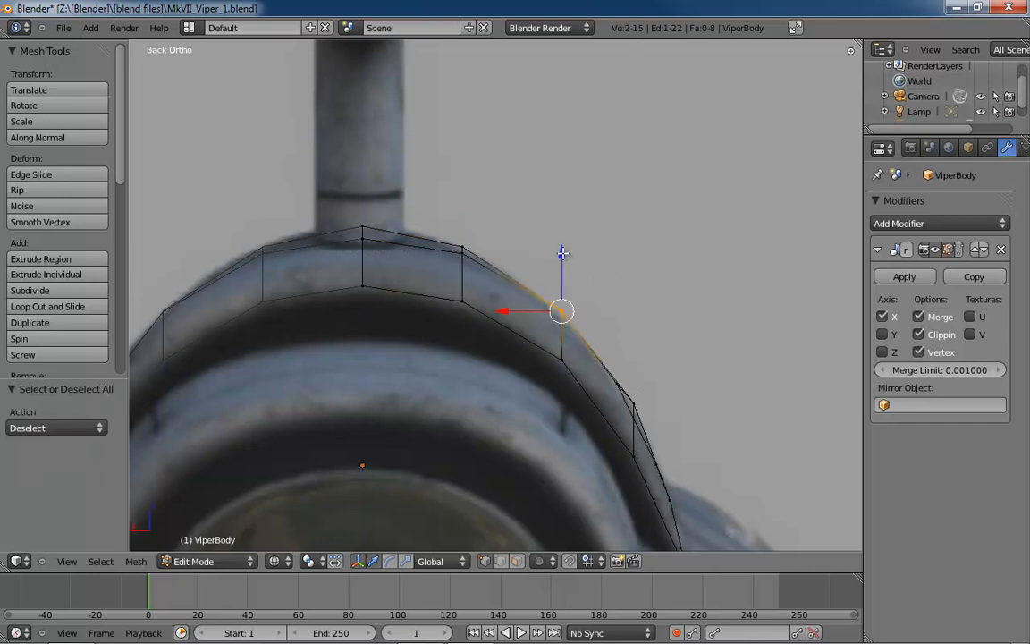
{"action": "left_click_drag", "start_coordinate": [562, 252], "coordinate": [562, 259]}
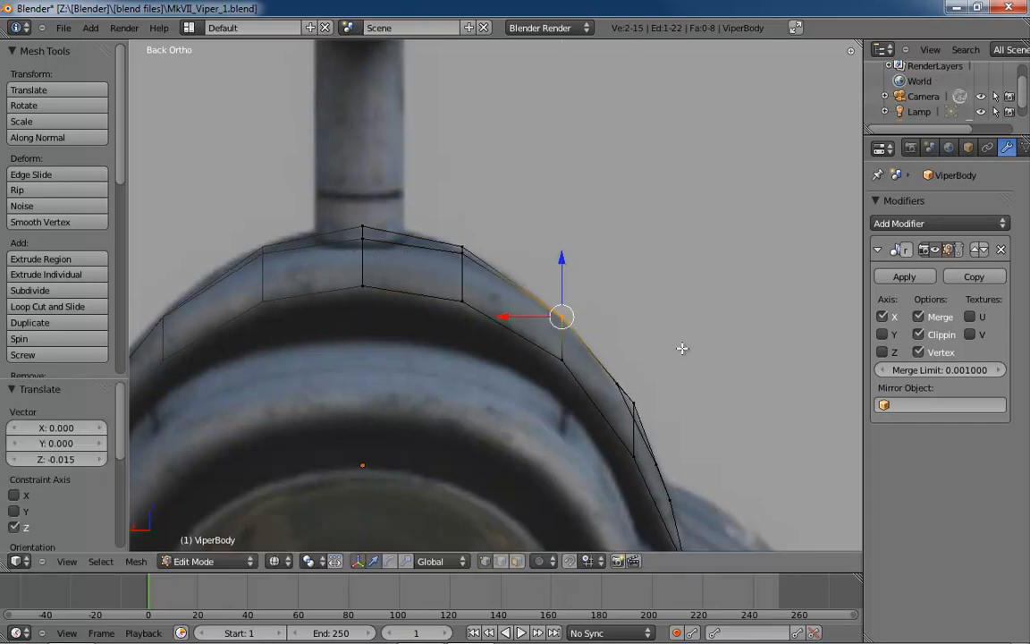
In the left view, raise the second vertex from the top of the rear edge line about 0.006 along Z
{"action": "middle_click_drag", "start_coordinate": [646, 269], "coordinate": [570, 307]}
{"action": "scroll", "coordinate": [573, 311], "scroll_direction": "down", "scroll_amount": 4}
{"action": "key", "text": "ctrl+KP_3"}
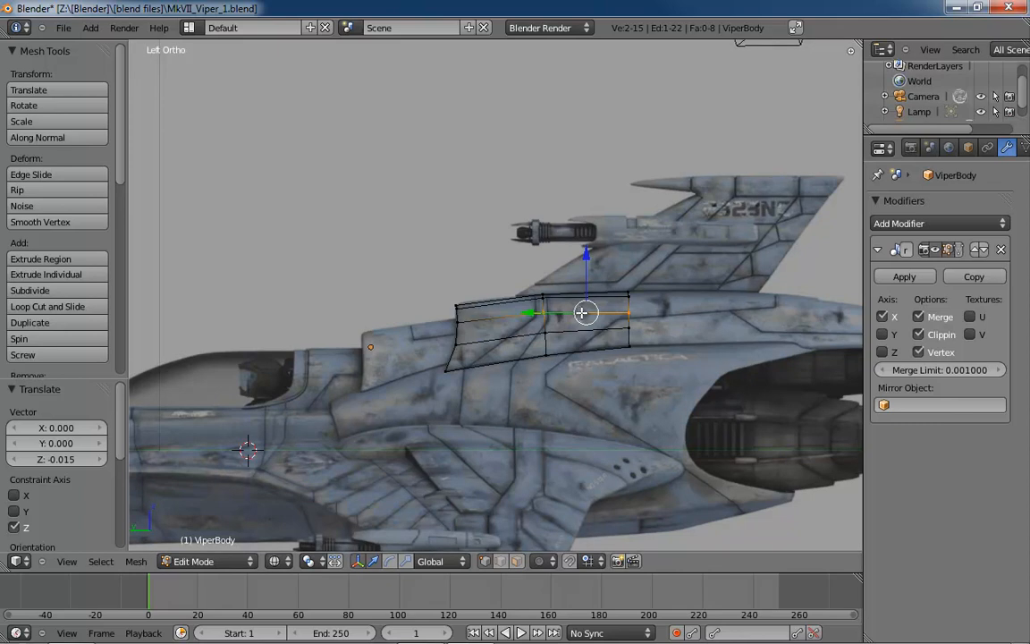
{"action": "scroll", "coordinate": [596, 340], "scroll_direction": "up", "scroll_amount": 8}
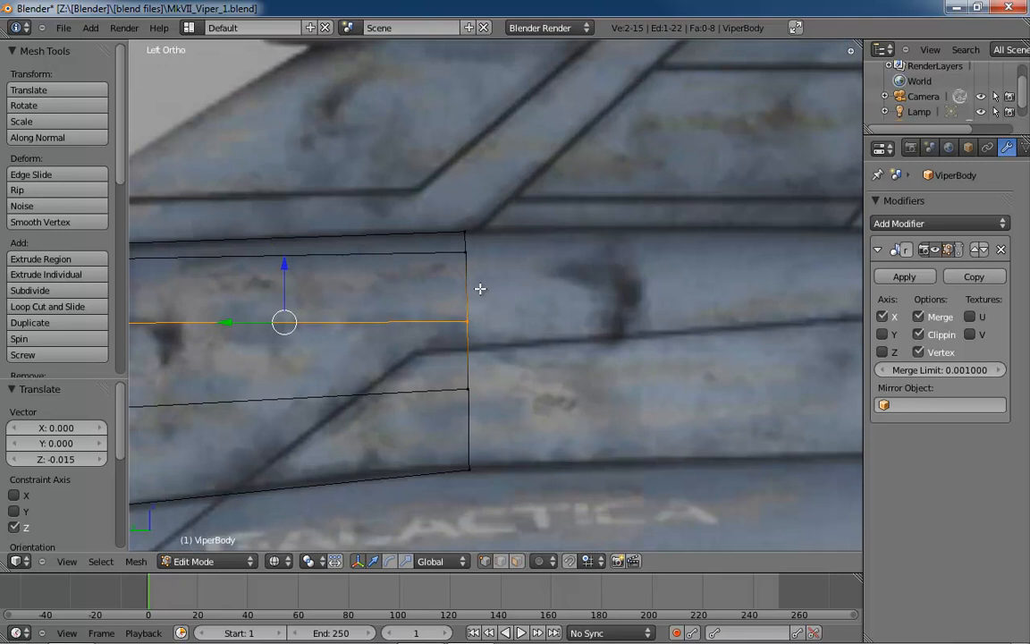
{"action": "middle_click_drag", "start_coordinate": [466, 248], "coordinate": [682, 244], "text": "shift"}
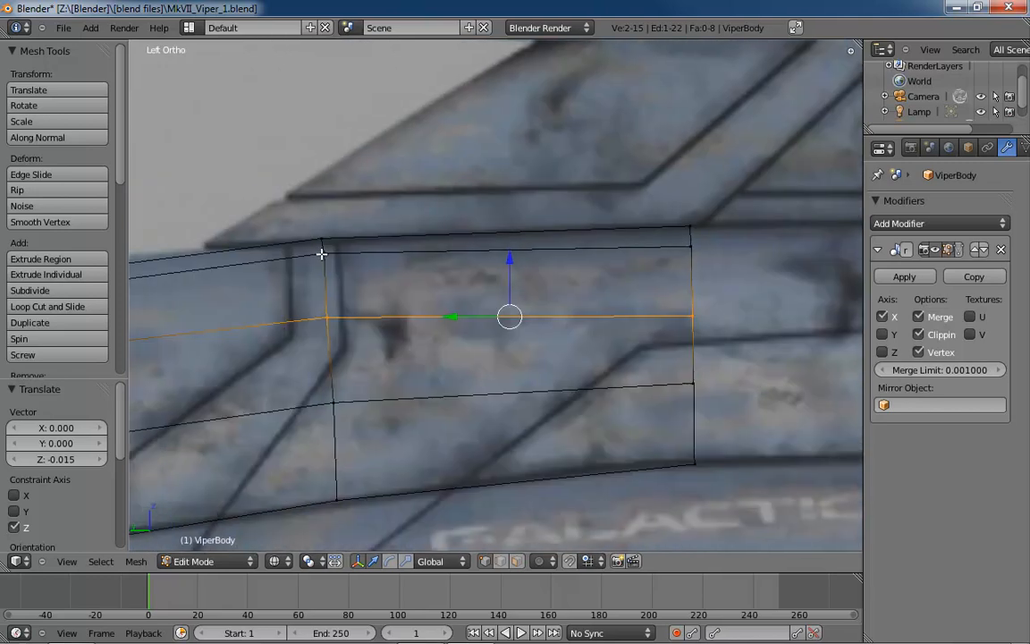
{"action": "right_click", "coordinate": [691, 244]}
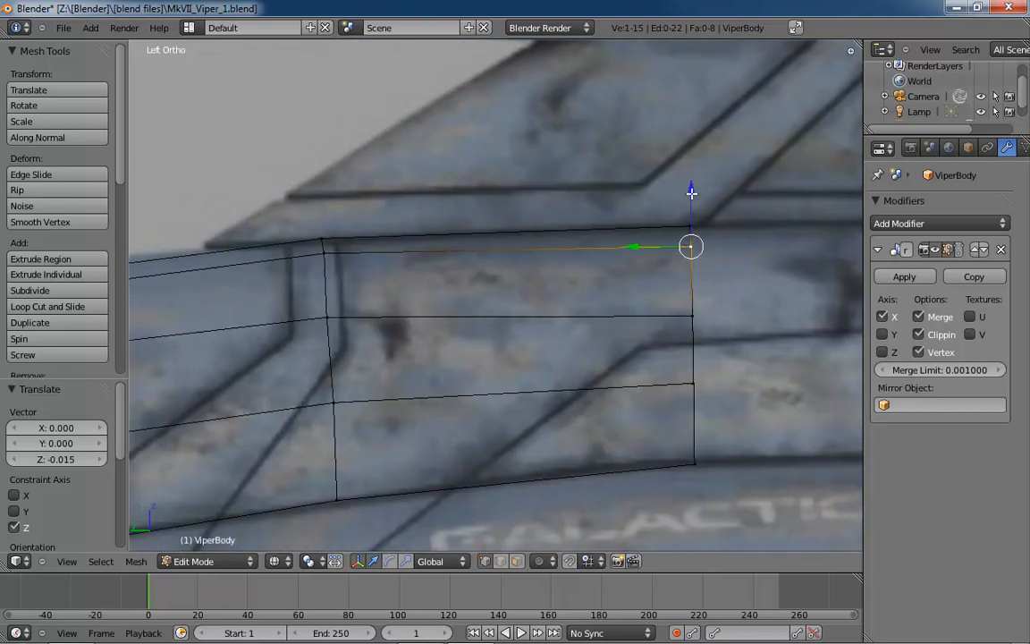
{"action": "left_click_drag", "start_coordinate": [691, 188], "coordinate": [691, 191]}
In edge select mode, select the rear edge line and extrude it about 1.479 rearward along Y to the tail fin's rear base
{"action": "scroll", "coordinate": [613, 303], "scroll_direction": "down", "scroll_amount": 4}
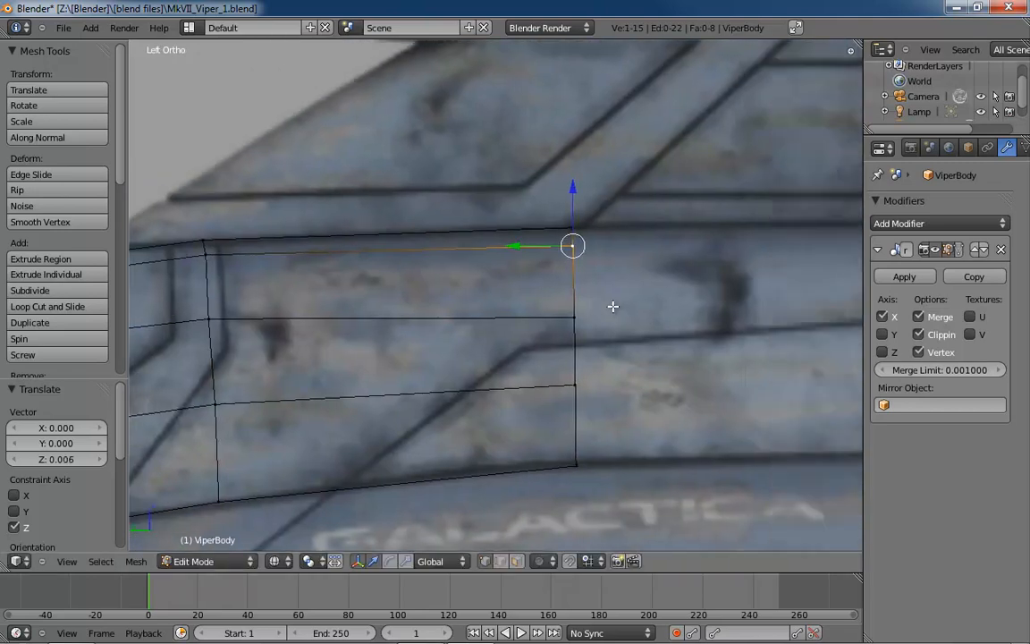
{"action": "middle_click_drag", "start_coordinate": [620, 334], "coordinate": [450, 318], "text": "shift"}
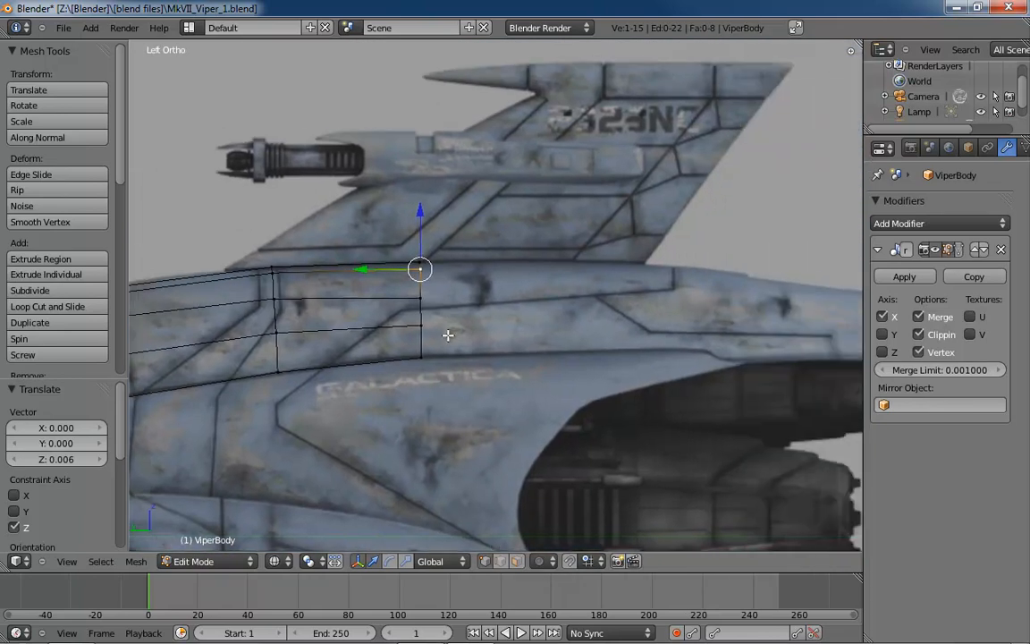
{"action": "key", "text": "ctrl+Tab"}
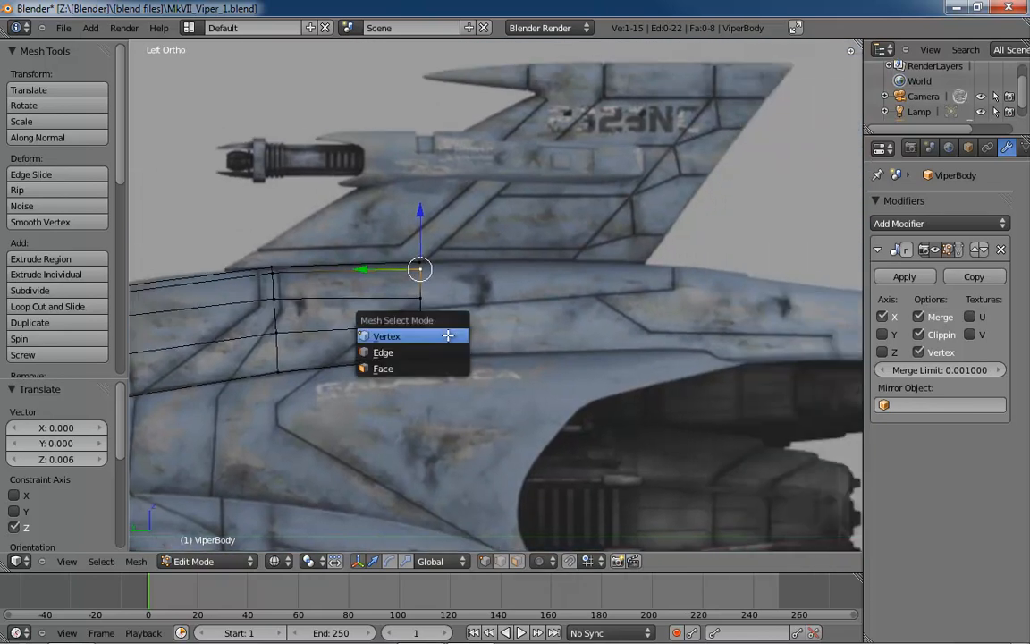
{"action": "left_click", "coordinate": [440, 352]}
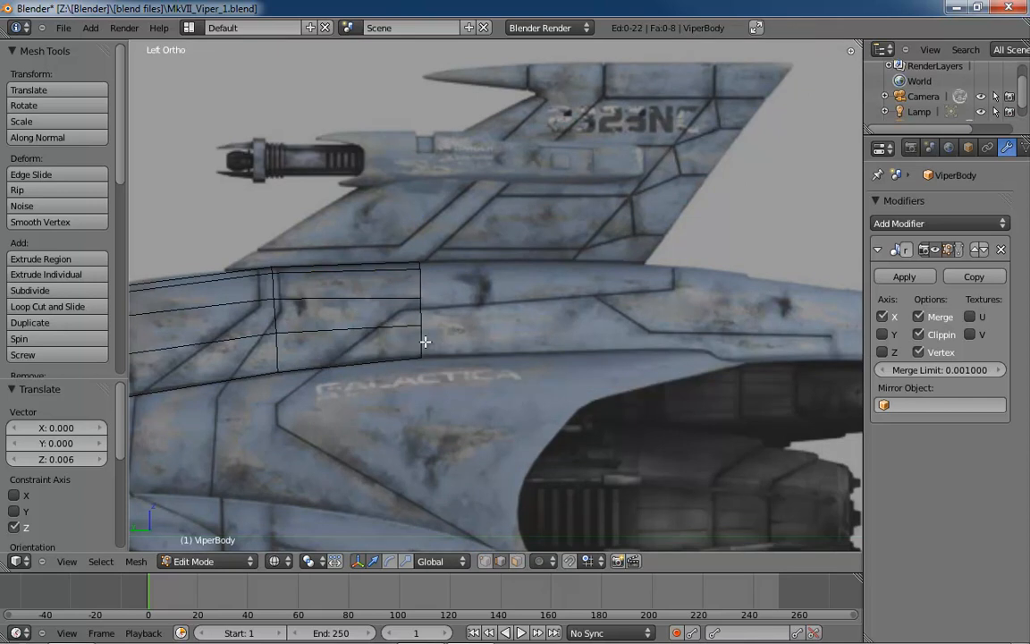
{"action": "right_click", "coordinate": [420, 342], "text": "alt"}
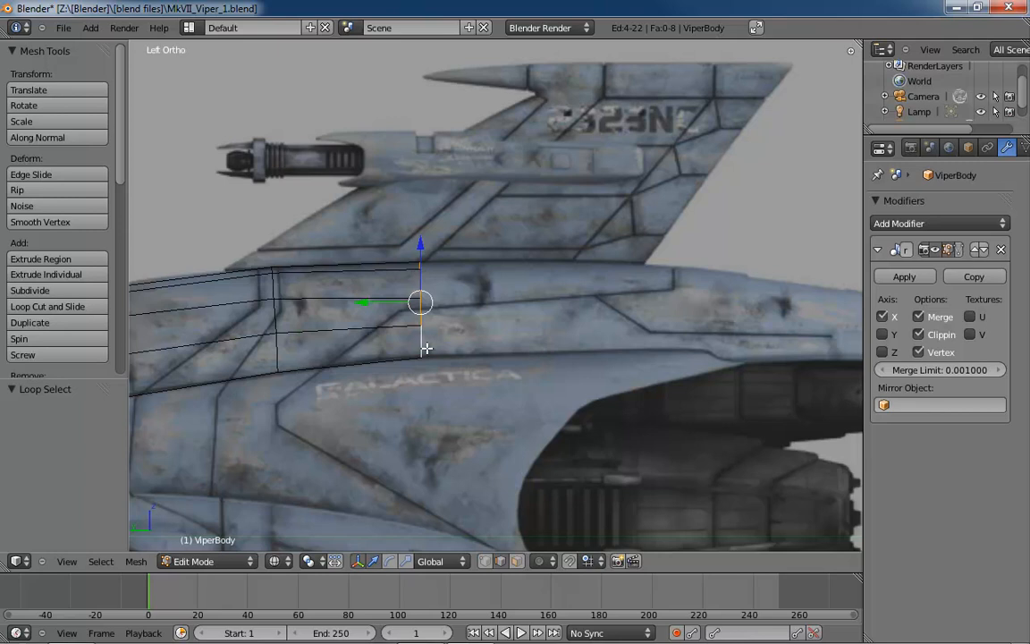
{"action": "middle_click_drag", "start_coordinate": [594, 317], "coordinate": [444, 329], "text": "shift"}
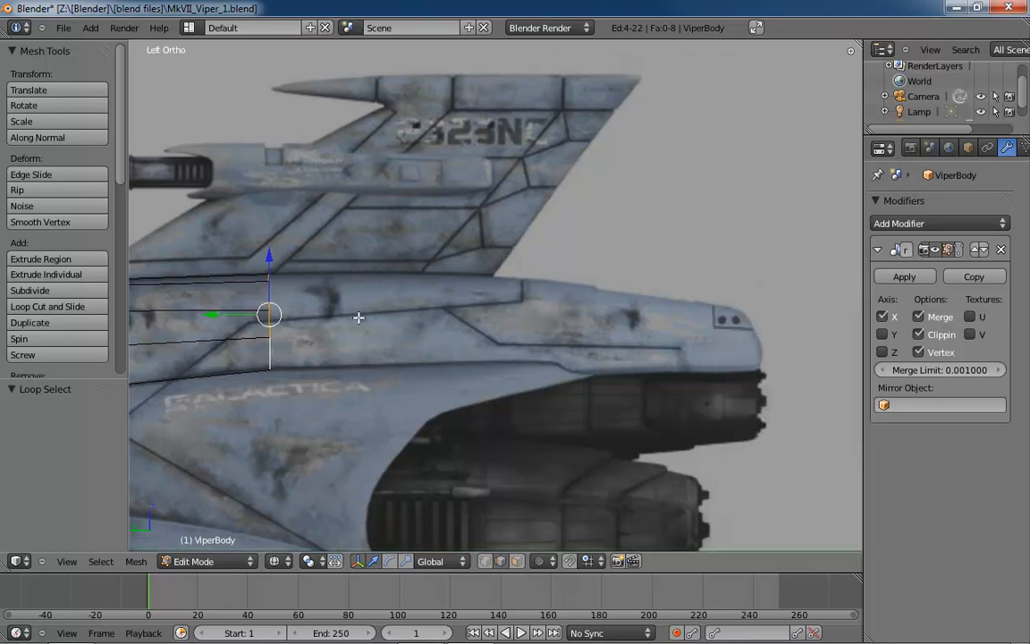
{"action": "key", "text": "e"}
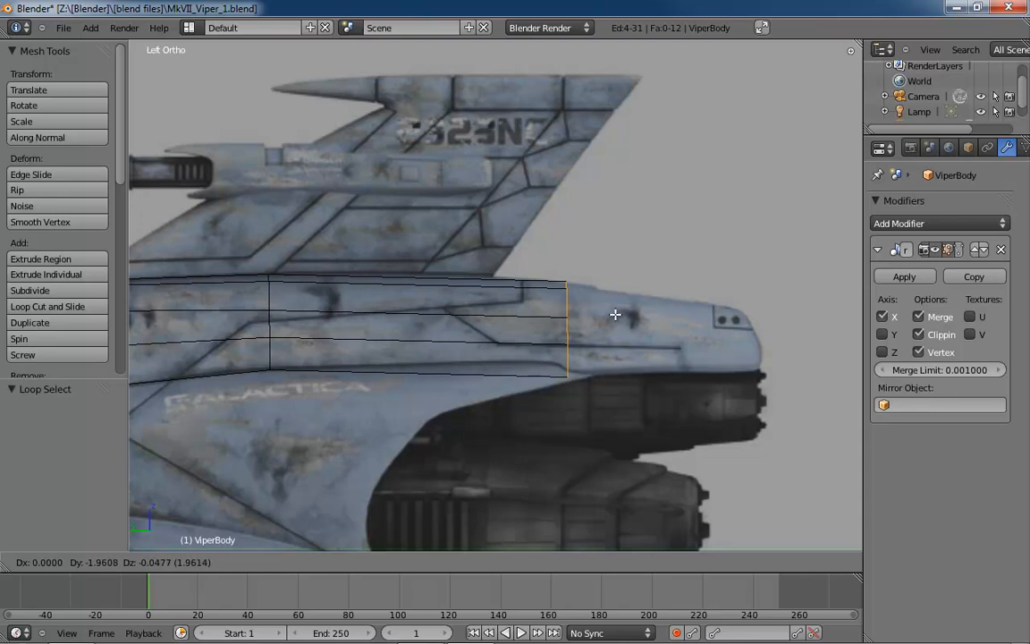
{"action": "left_click", "coordinate": [542, 308]}
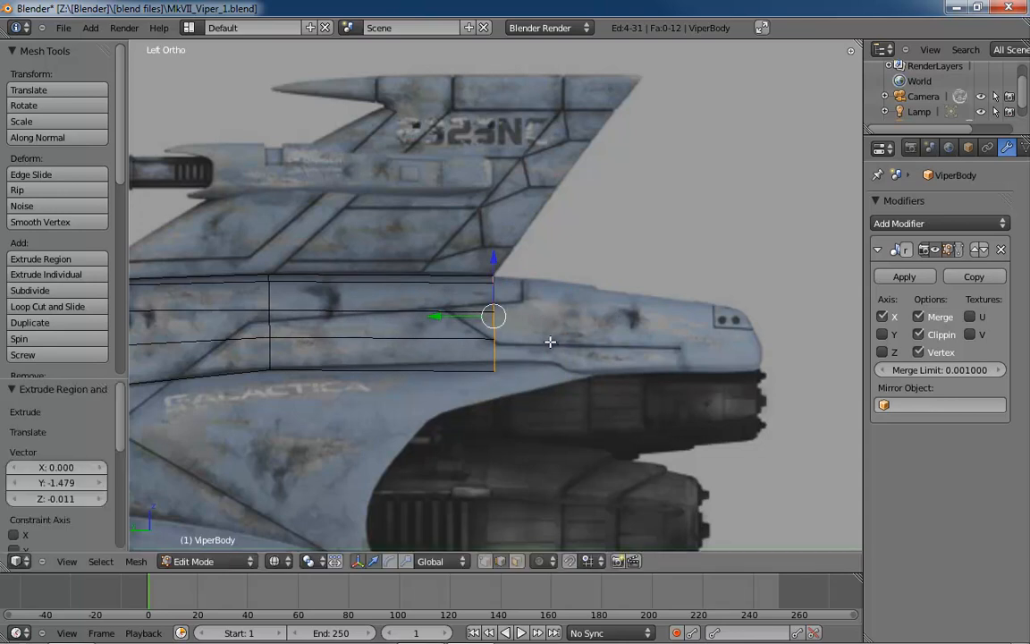
Switch to vertex select mode and raise the bottom vertex of the new rear edge line about 0.064 along Z
{"action": "key", "text": "ctrl+Tab"}
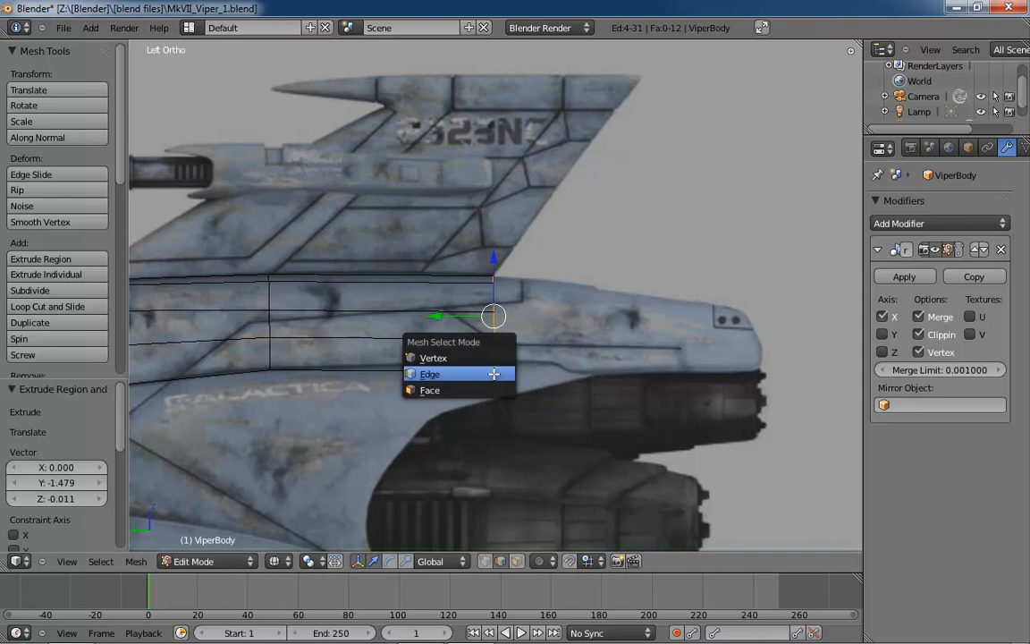
{"action": "left_click", "coordinate": [483, 359]}
{"action": "right_click", "coordinate": [493, 370]}
{"action": "left_click_drag", "start_coordinate": [498, 332], "coordinate": [496, 309]}
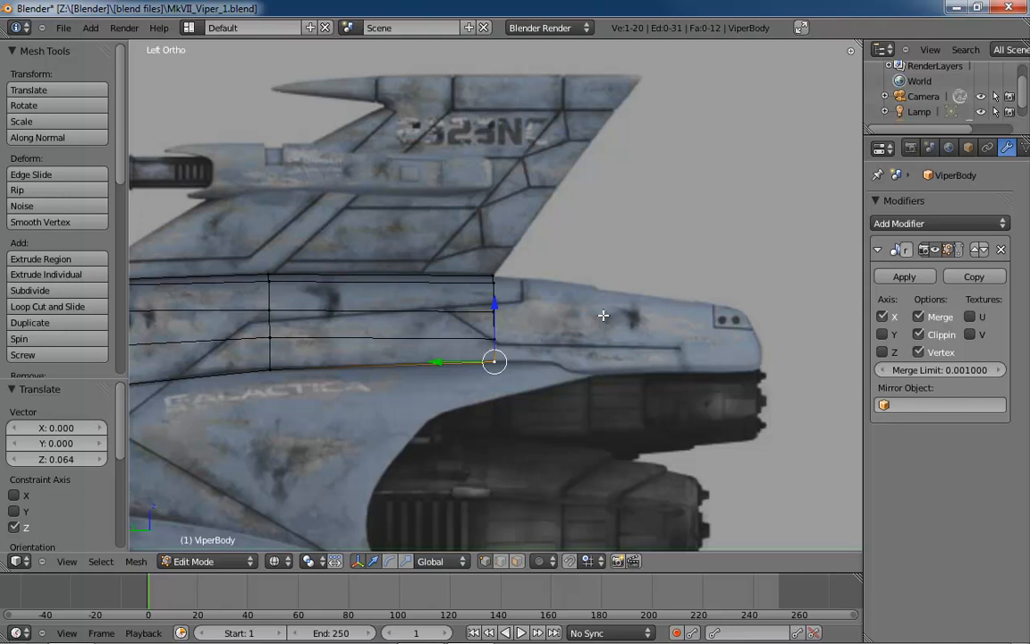
In the top view, move the front edge line's third vertex from the centreline about 0.005 forward along Y
{"action": "key", "text": "KP_7"}
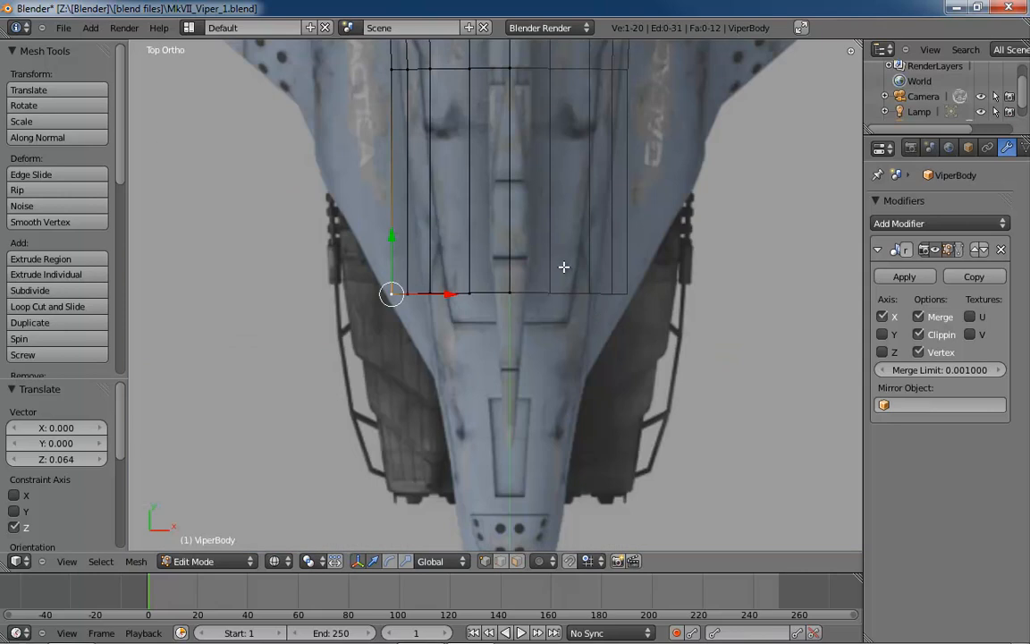
{"action": "middle_click_drag", "start_coordinate": [500, 268], "coordinate": [476, 421], "text": "shift"}
{"action": "middle_click_drag", "start_coordinate": [426, 244], "coordinate": [448, 380], "text": "shift"}
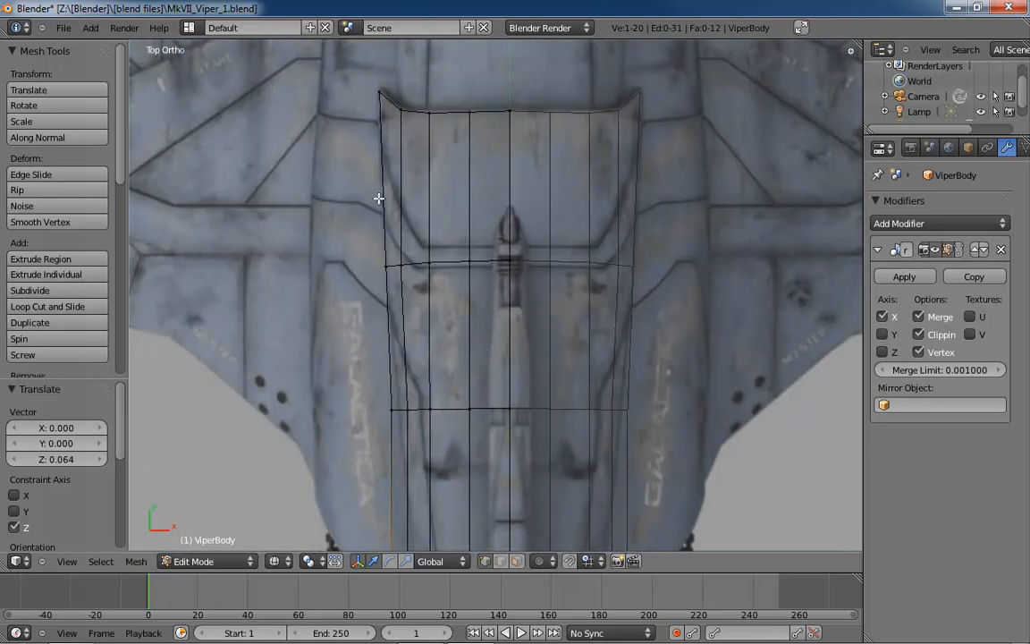
{"action": "middle_click_drag", "start_coordinate": [418, 159], "coordinate": [471, 412], "text": "shift"}
{"action": "scroll", "coordinate": [471, 412], "scroll_direction": "up", "scroll_amount": 4}
{"action": "middle_click_drag", "start_coordinate": [558, 349], "coordinate": [543, 352], "text": "shift"}
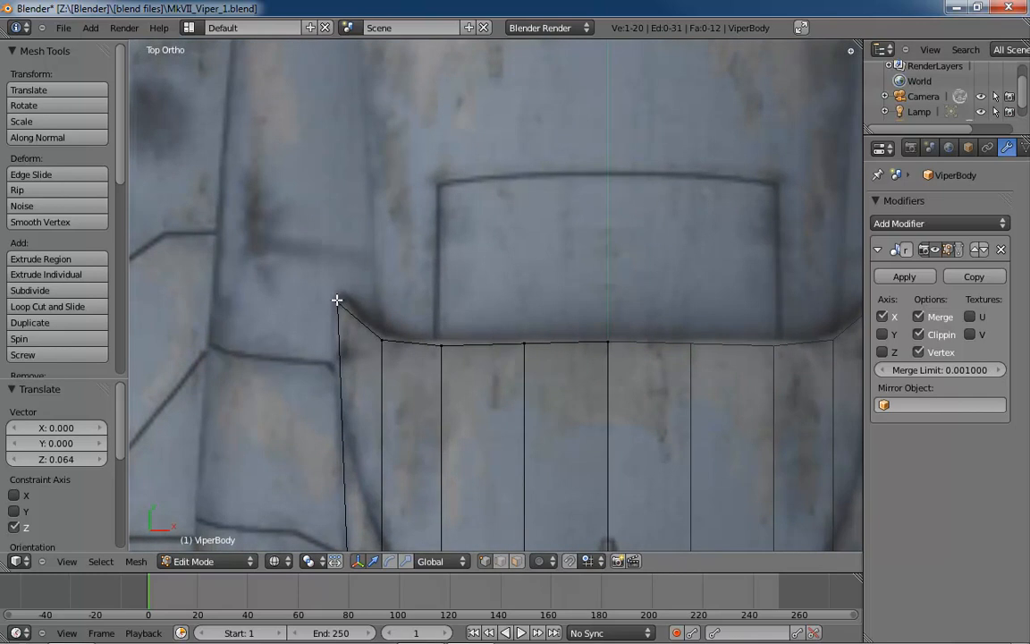
{"action": "right_click", "coordinate": [444, 346]}
{"action": "left_click_drag", "start_coordinate": [442, 300], "coordinate": [443, 288]}
On the edge line just ahead of the rearmost one, move the second and third vertices from the centreline about 0.026 and 0.061 inward along X
{"action": "scroll", "coordinate": [575, 324], "scroll_direction": "down", "scroll_amount": 6, "text": "shift"}
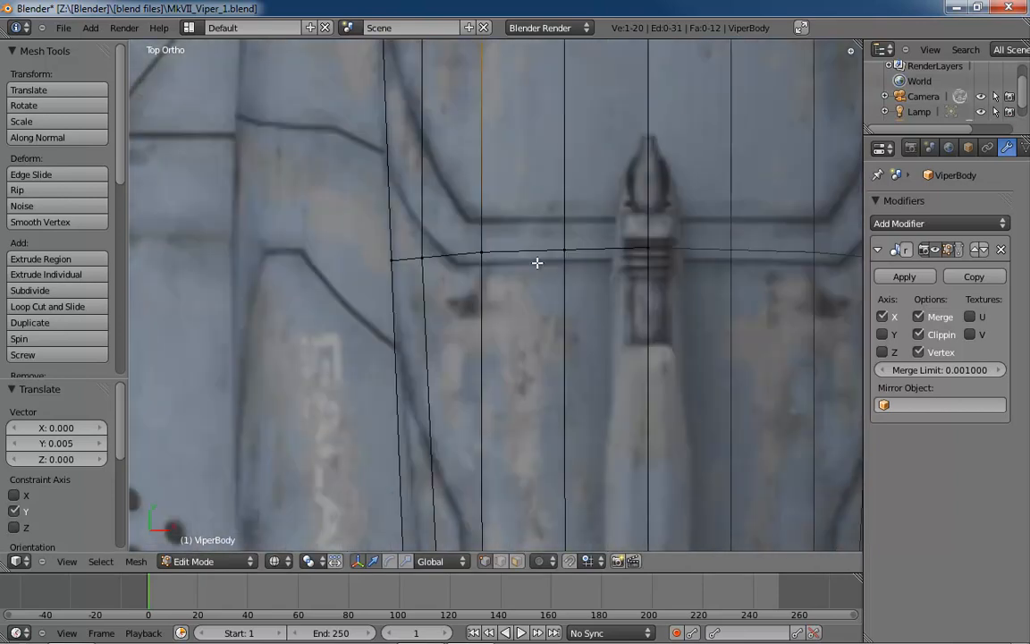
{"action": "right_click", "coordinate": [390, 260]}
{"action": "scroll", "coordinate": [564, 367], "scroll_direction": "down", "scroll_amount": 5, "text": "shift"}
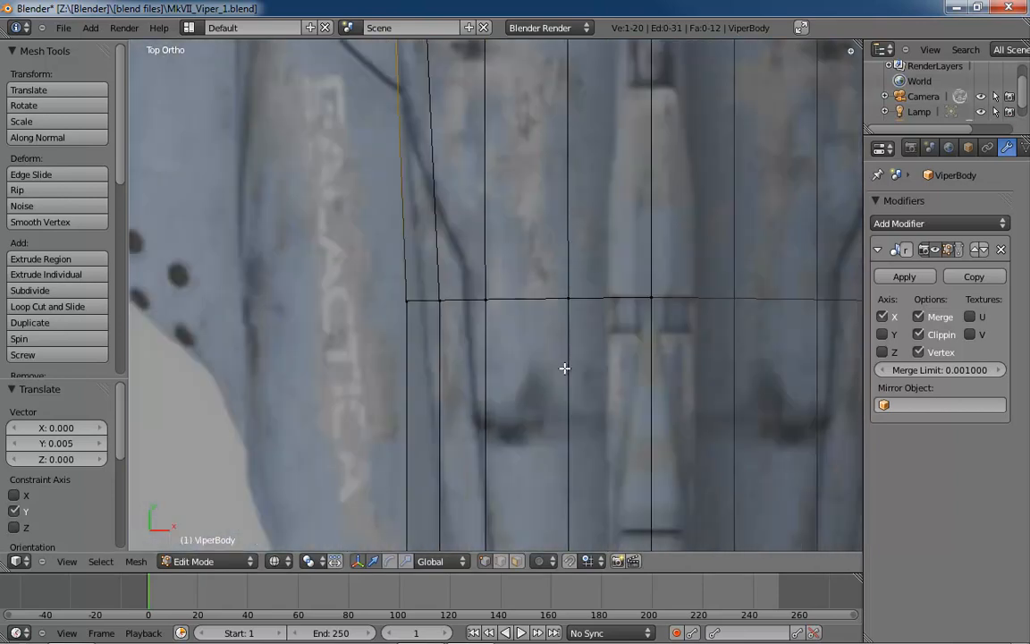
{"action": "scroll", "coordinate": [564, 367], "scroll_direction": "up", "scroll_amount": 1, "text": "shift"}
{"action": "scroll", "coordinate": [554, 370], "scroll_direction": "down", "scroll_amount": 1, "text": "ctrl"}
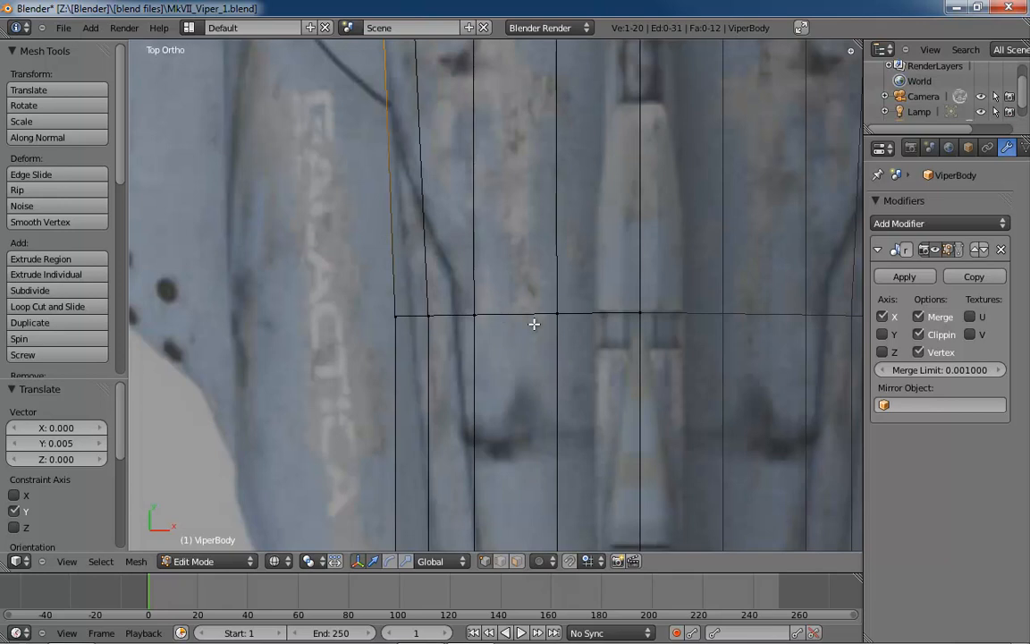
{"action": "right_click", "coordinate": [559, 314]}
{"action": "left_click_drag", "start_coordinate": [613, 311], "coordinate": [627, 312]}
{"action": "key", "text": "g"}
{"action": "key", "text": "x"}
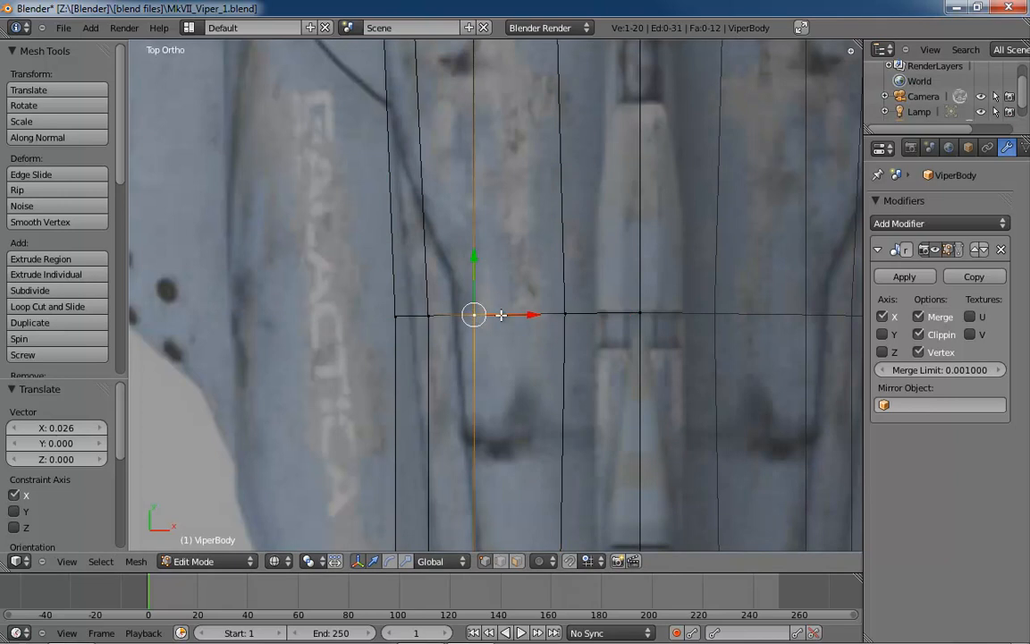
{"action": "left_click", "coordinate": [542, 315]}
{"action": "key", "text": "g"}
{"action": "key", "text": "x"}
Move the two outermost vertices of the same edge line inward along X, the outer one by about 0.051
{"action": "left_click", "coordinate": [429, 315]}
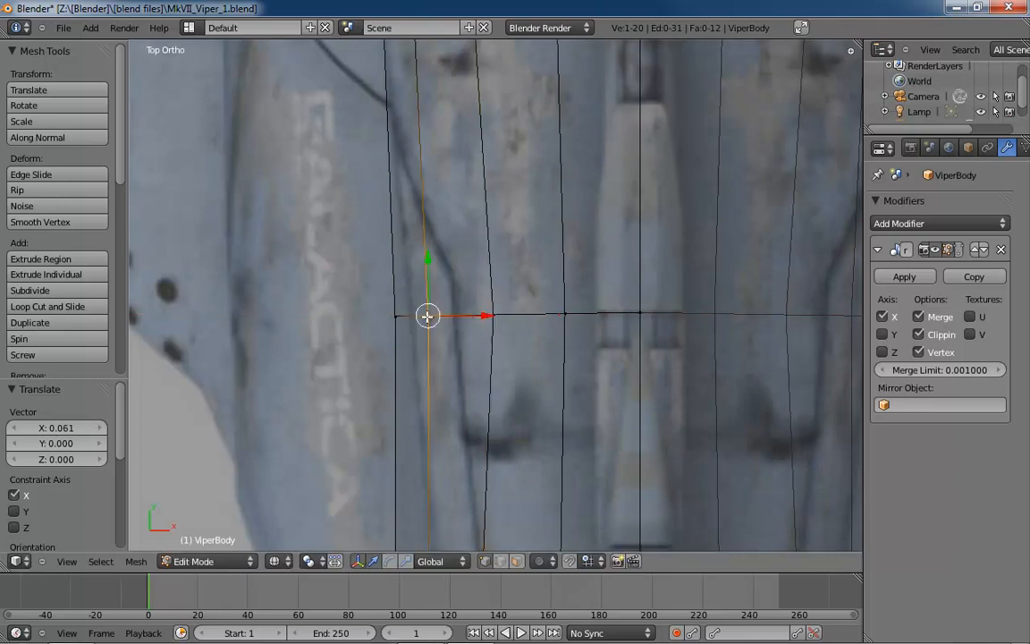
{"action": "key", "text": "g"}
{"action": "key", "text": "x"}
{"action": "left_click_drag", "start_coordinate": [483, 317], "coordinate": [463, 316]}
{"action": "right_click", "coordinate": [395, 316]}
{"action": "left_click", "coordinate": [462, 316]}
Move the rearmost edge line's vertex next to the centreline about 0.105 inward along X
{"action": "scroll", "coordinate": [501, 161], "scroll_direction": "down", "scroll_amount": 5, "text": "shift"}
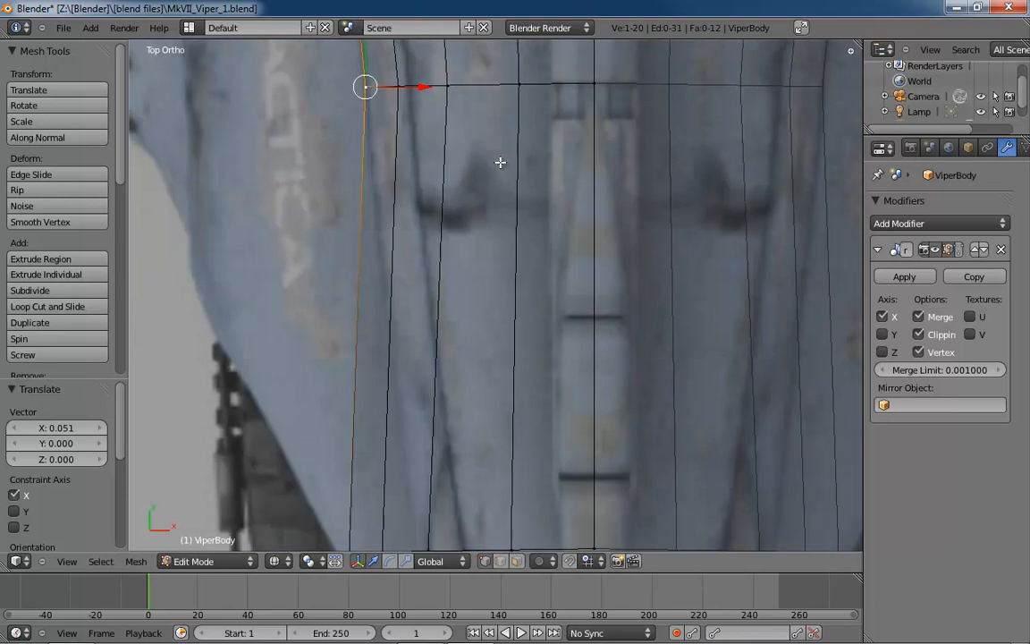
{"action": "right_click", "coordinate": [508, 393]}
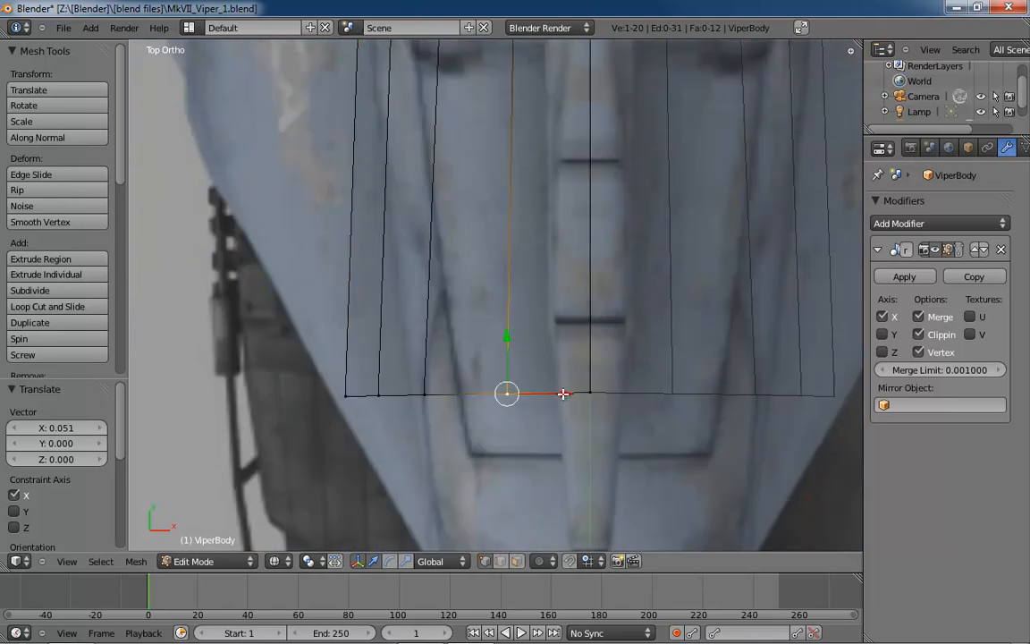
{"action": "left_click_drag", "start_coordinate": [568, 393], "coordinate": [599, 393]}
{"action": "scroll", "coordinate": [524, 402], "scroll_direction": "up", "scroll_amount": 2}
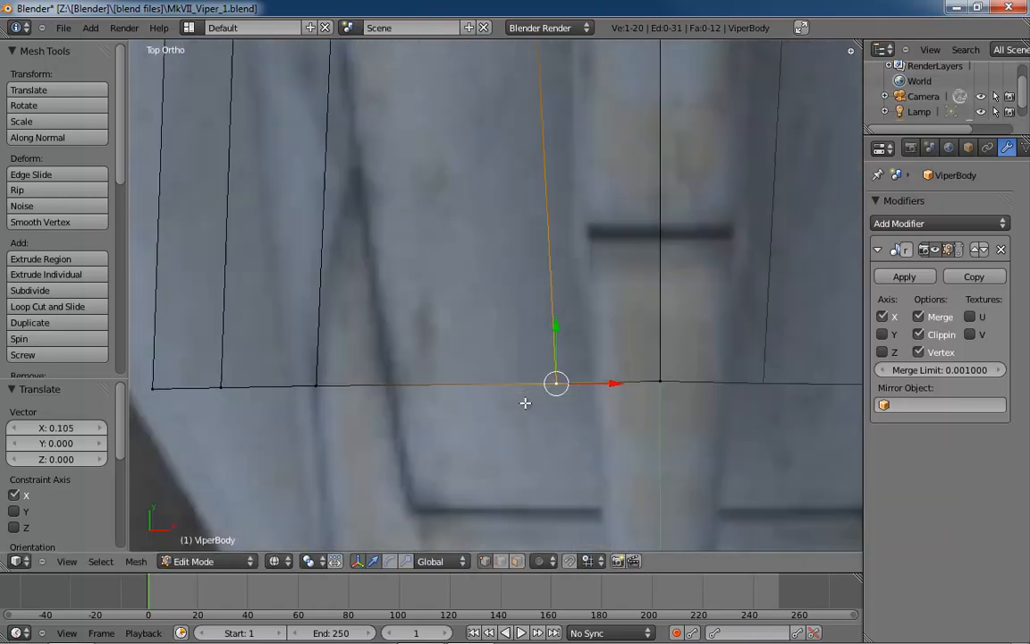
{"action": "scroll", "coordinate": [524, 402], "scroll_direction": "down", "scroll_amount": 6}
{"action": "scroll", "coordinate": [526, 396], "scroll_direction": "up", "scroll_amount": 3}
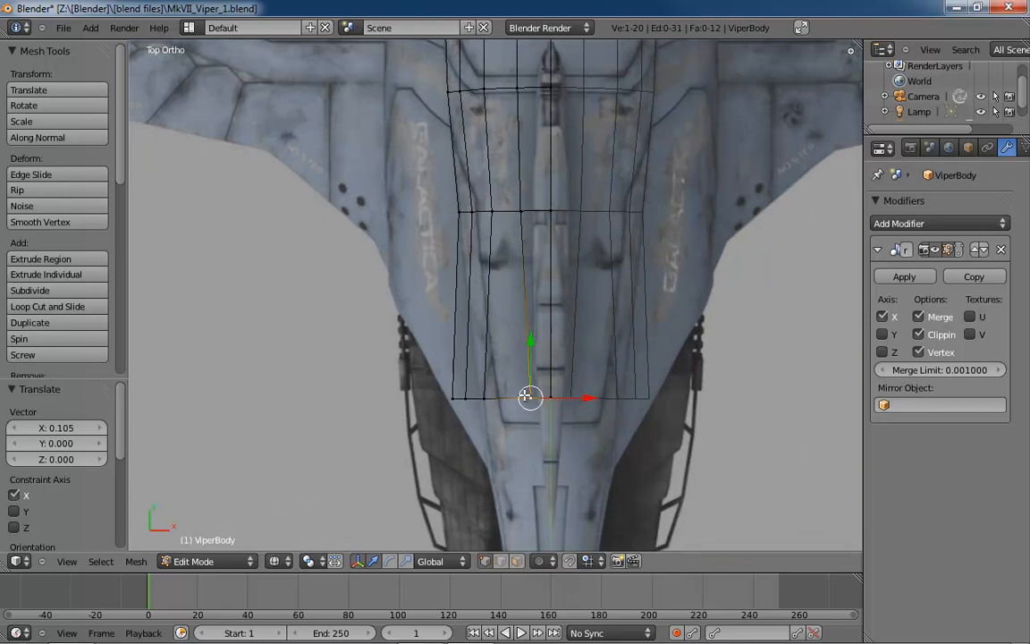
Move the rearmost edge line's second vertex out from the centreline about 0.159 inward along X, plus two further nudges of about 0.032
{"action": "right_click", "coordinate": [481, 398]}
{"action": "key", "text": "g"}
{"action": "key", "text": "x"}
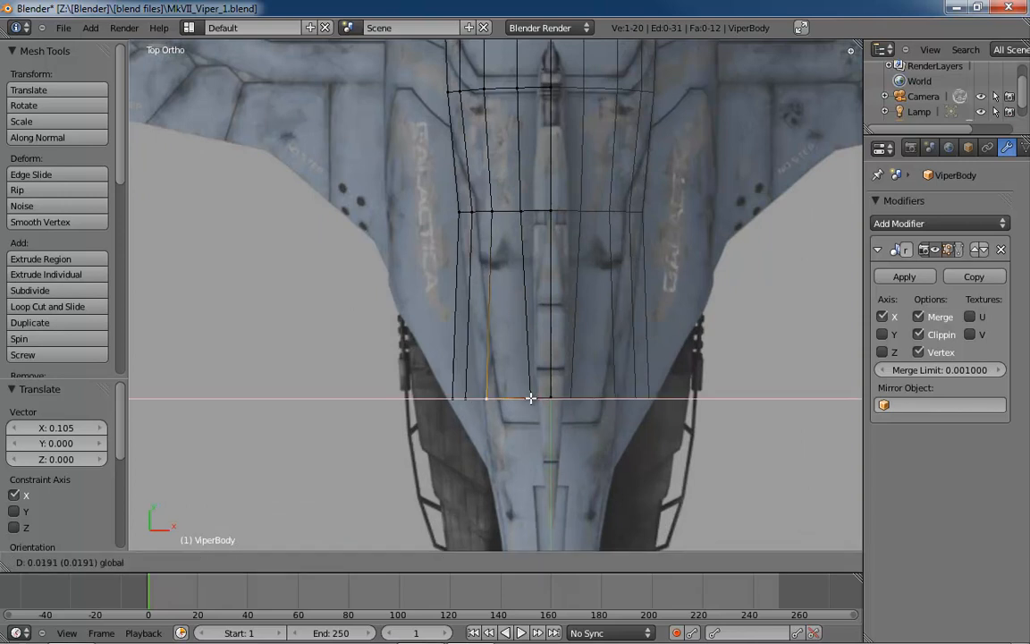
{"action": "left_click", "coordinate": [548, 398]}
{"action": "middle_click_drag", "start_coordinate": [524, 266], "coordinate": [517, 300], "text": "shift"}
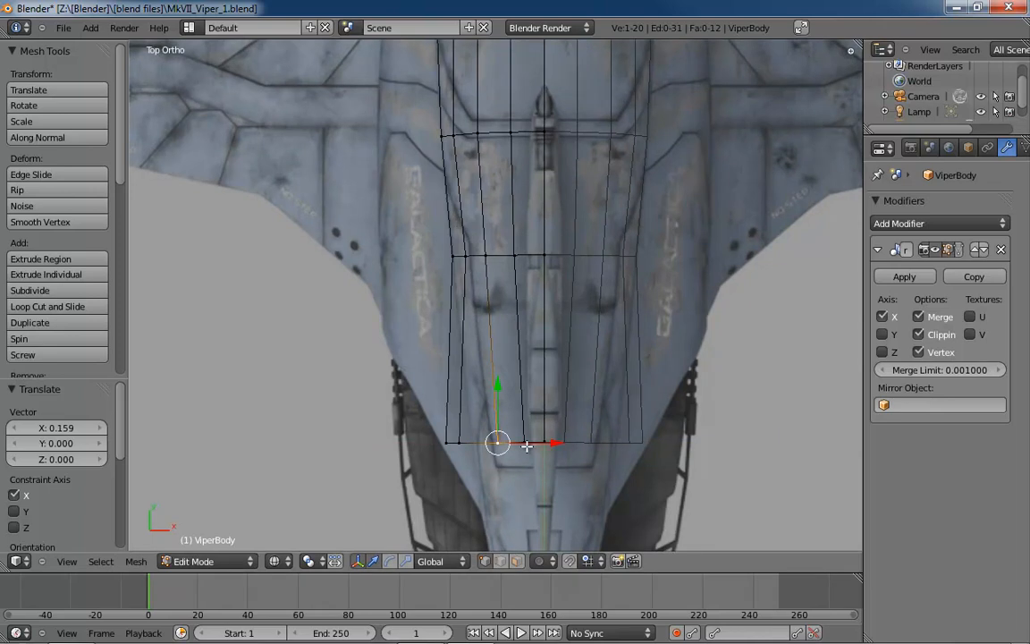
{"action": "left_click_drag", "start_coordinate": [556, 441], "coordinate": [560, 442]}
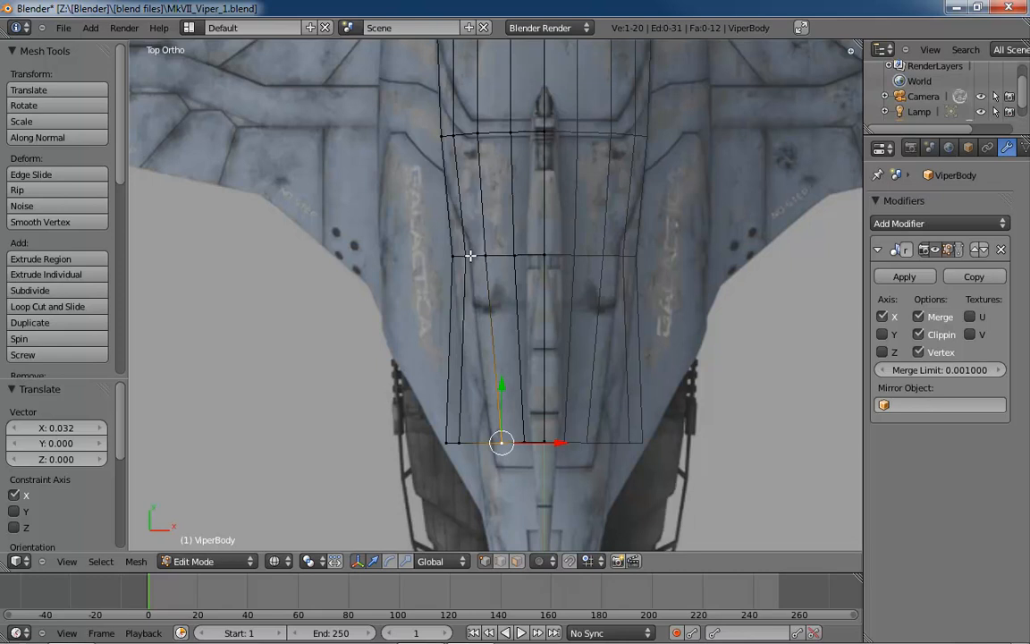
{"action": "left_click_drag", "start_coordinate": [554, 440], "coordinate": [561, 441]}
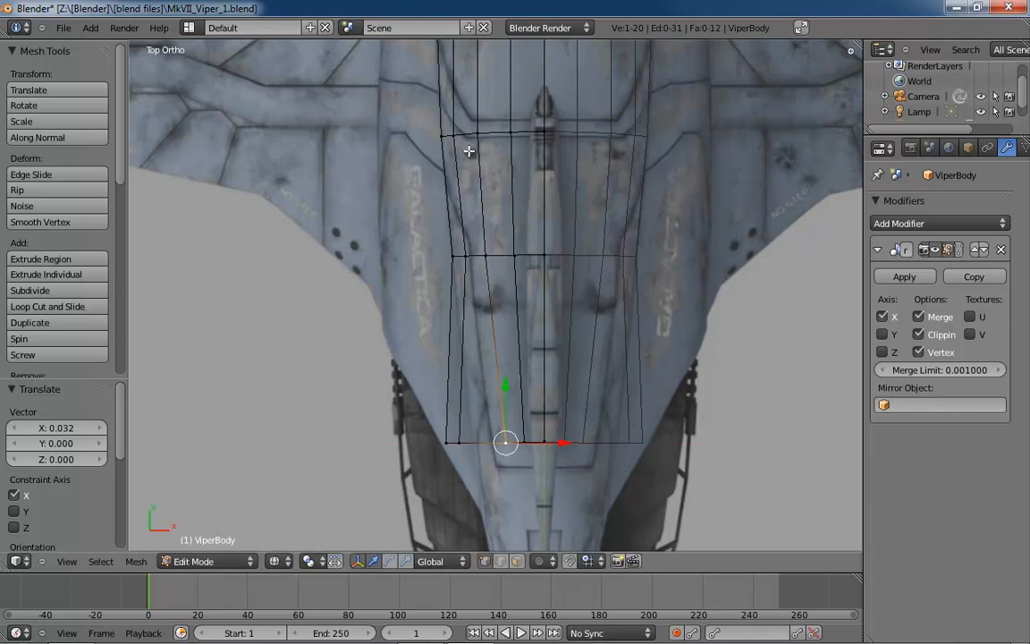
Move the rearmost edge line's two outermost vertices inward along X, the inner of the two by about 0.223
{"action": "right_click", "coordinate": [460, 442]}
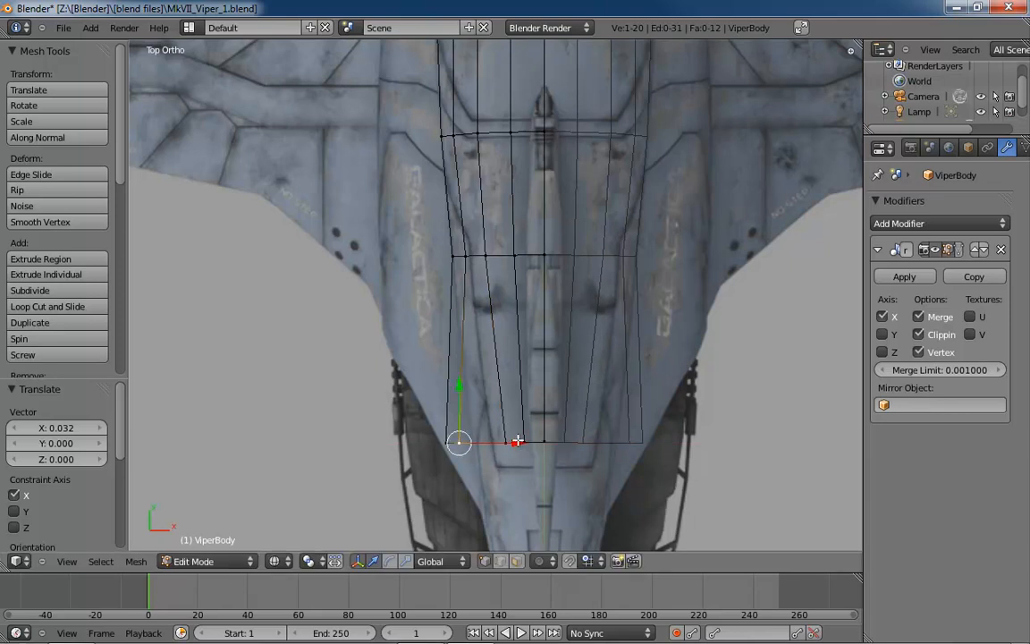
{"action": "right_click", "coordinate": [464, 256]}
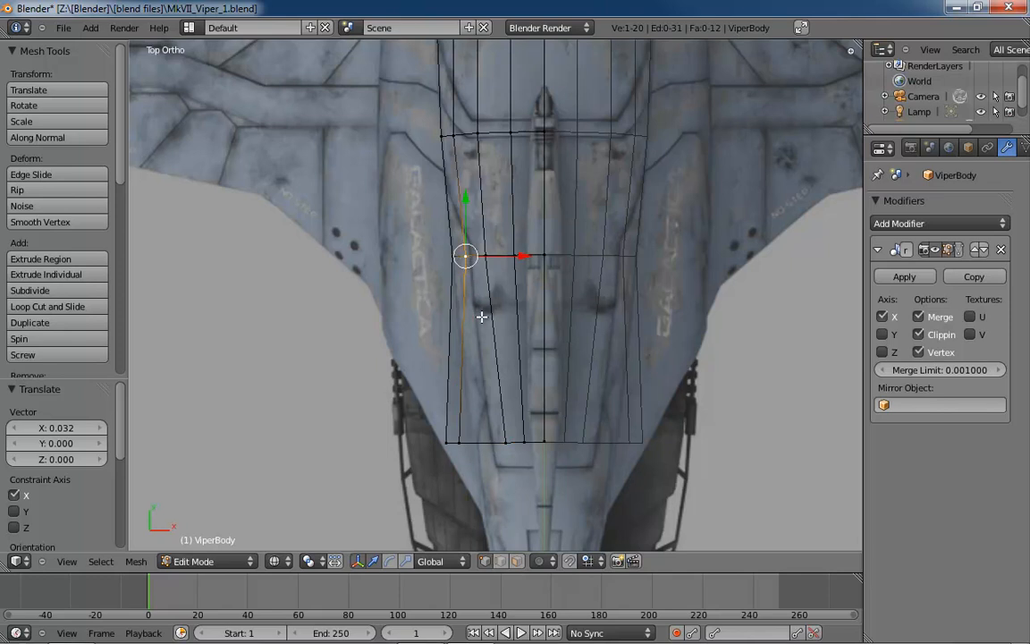
{"action": "key", "text": "a"}
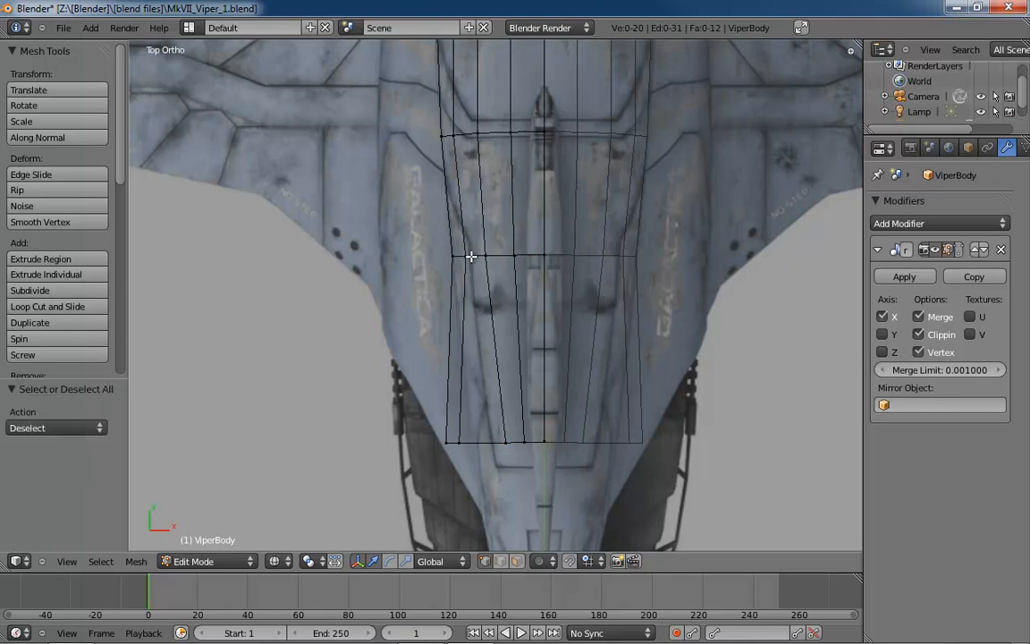
{"action": "right_click", "coordinate": [458, 441]}
{"action": "key", "text": "g"}
{"action": "key", "text": "x"}
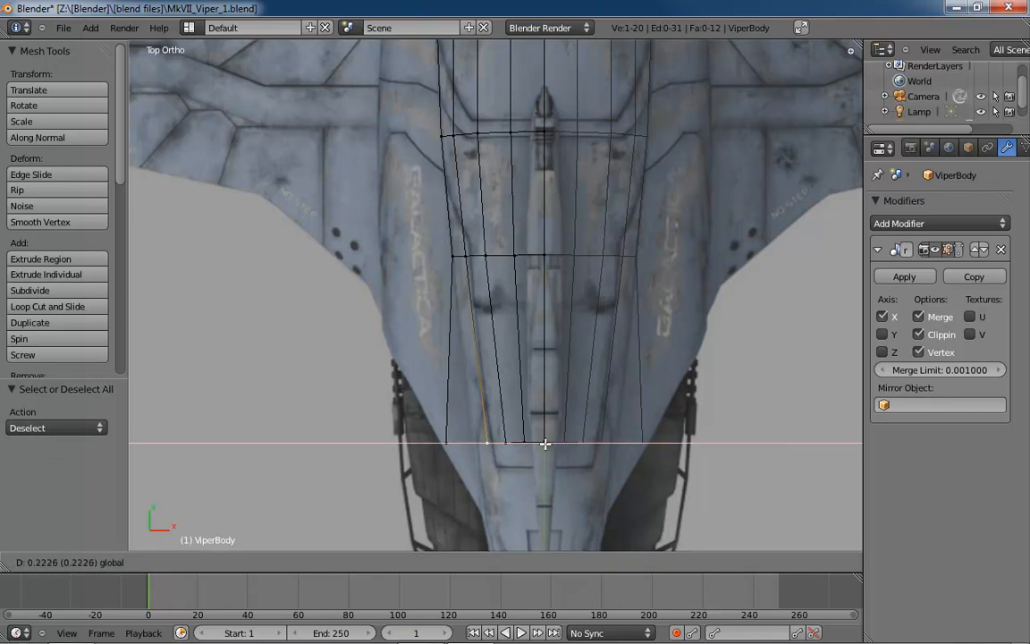
{"action": "left_click", "coordinate": [545, 443]}
{"action": "mouse_move", "coordinate": [545, 444]}
{"action": "left_mouse_down"}
{"action": "mouse_move", "coordinate": [505, 444]}
{"action": "mouse_move", "coordinate": [533, 441]}
{"action": "left_mouse_up"}
In solid shading, shift the rearmost edge line's second vertex out from the centreline along X and raise it about 0.015 along Z
{"action": "mouse_move", "coordinate": [479, 394]}
{"action": "middle_mouse_down"}
{"action": "mouse_move", "coordinate": [656, 299]}
{"action": "mouse_move", "coordinate": [673, 249]}
{"action": "mouse_move", "coordinate": [683, 292]}
{"action": "mouse_move", "coordinate": [515, 253]}
{"action": "mouse_move", "coordinate": [533, 264]}
{"action": "mouse_move", "coordinate": [640, 274]}
{"action": "mouse_move", "coordinate": [584, 327]}
{"action": "mouse_move", "coordinate": [550, 301]}
{"action": "mouse_move", "coordinate": [621, 287]}
{"action": "mouse_move", "coordinate": [570, 285]}
{"action": "mouse_move", "coordinate": [643, 301]}
{"action": "mouse_move", "coordinate": [430, 322]}
{"action": "mouse_move", "coordinate": [571, 308]}
{"action": "mouse_move", "coordinate": [338, 317]}
{"action": "mouse_move", "coordinate": [517, 335]}
{"action": "mouse_move", "coordinate": [504, 333]}
{"action": "mouse_move", "coordinate": [553, 290]}
{"action": "middle_mouse_up"}
{"action": "key", "text": "z"}
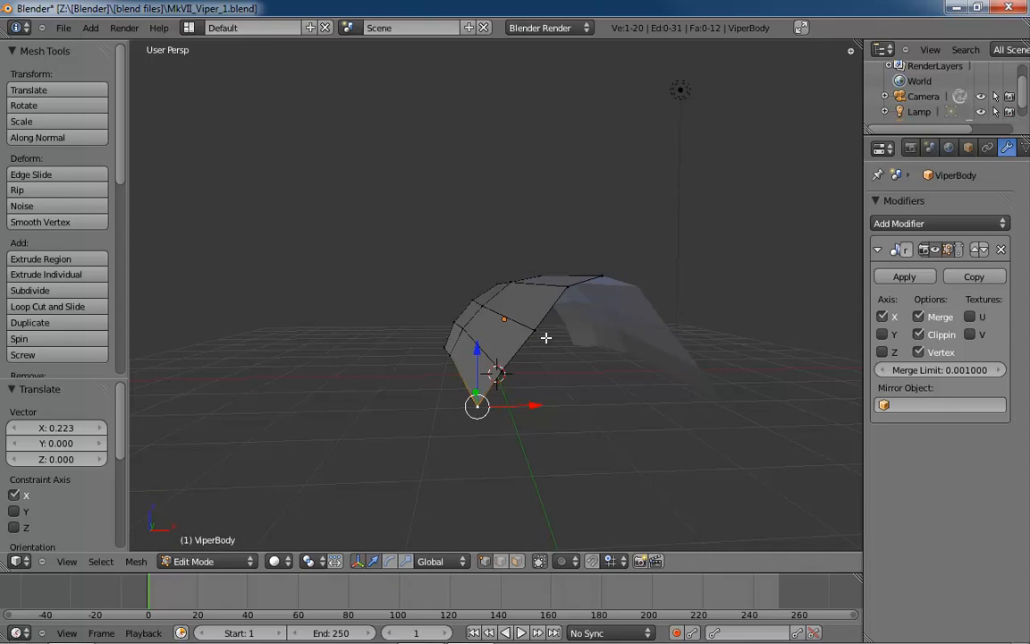
{"action": "middle_click_drag", "start_coordinate": [545, 338], "coordinate": [582, 349]}
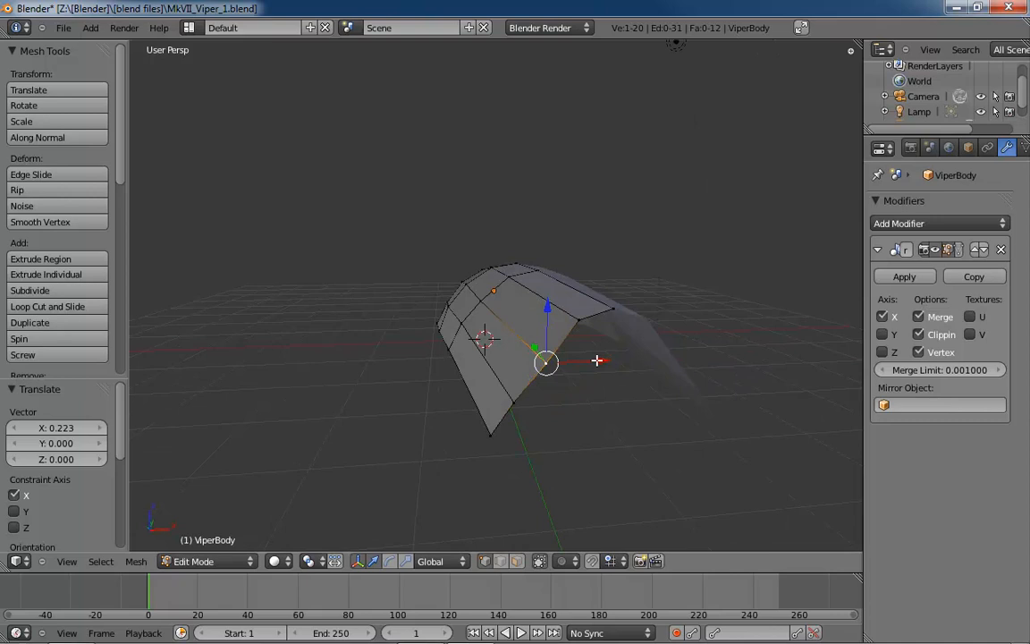
{"action": "left_click_drag", "start_coordinate": [597, 361], "coordinate": [591, 360]}
{"action": "left_click_drag", "start_coordinate": [545, 311], "coordinate": [542, 308]}
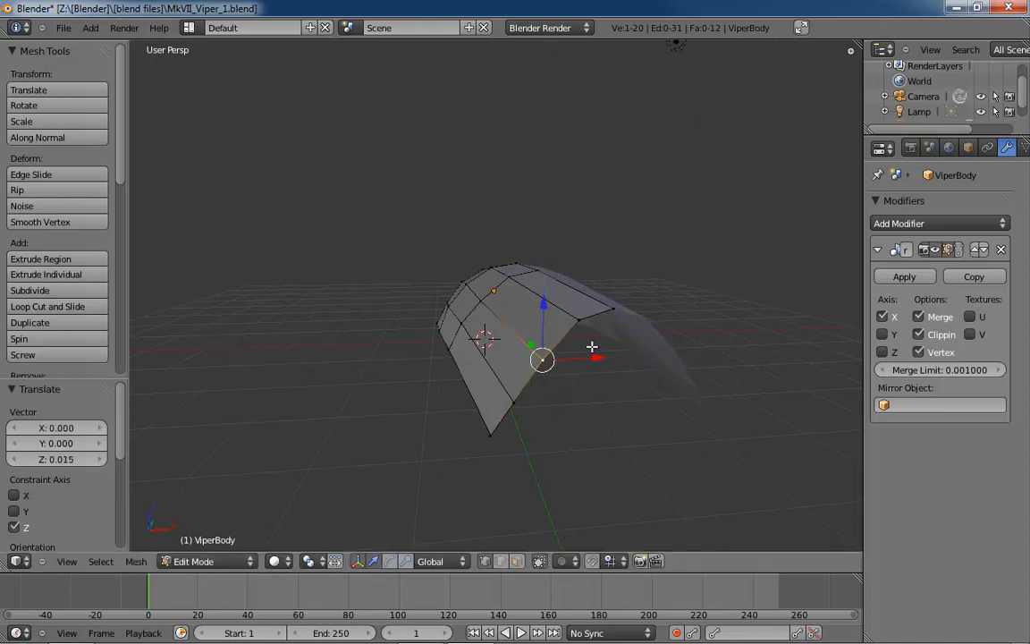
Refine the rearmost edge line's second-outermost vertex and the one above it, moving them about 0.003 and 0.021 outward along X
{"action": "middle_click_drag", "start_coordinate": [592, 346], "coordinate": [481, 358]}
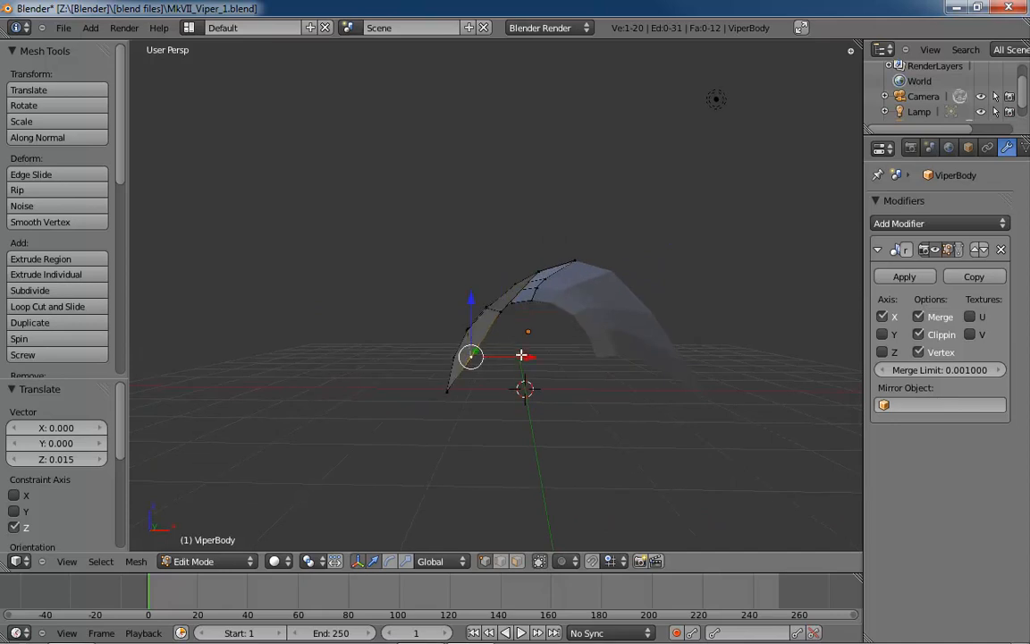
{"action": "left_click_drag", "start_coordinate": [529, 357], "coordinate": [469, 304]}
{"action": "left_click_drag", "start_coordinate": [520, 354], "coordinate": [505, 320]}
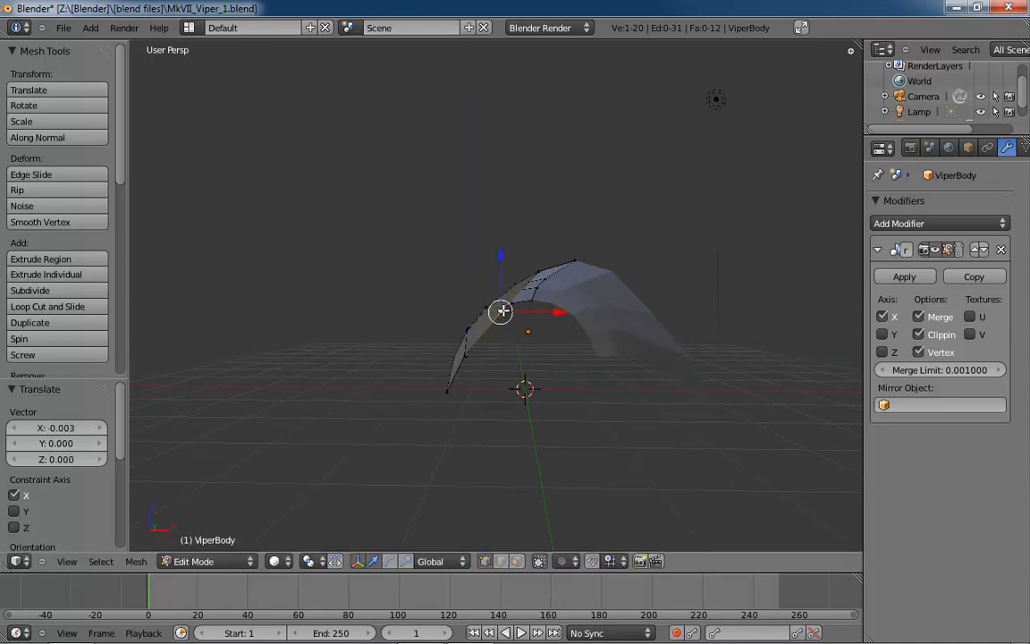
{"action": "left_click_drag", "start_coordinate": [495, 266], "coordinate": [500, 261]}
{"action": "left_click_drag", "start_coordinate": [555, 311], "coordinate": [555, 315]}
On the edge line just ahead of the rearmost, adjust the second vertex out from the centreline along X and raise it about 0.016
{"action": "middle_click_drag", "start_coordinate": [555, 314], "coordinate": [582, 317]}
{"action": "right_click", "coordinate": [482, 263]}
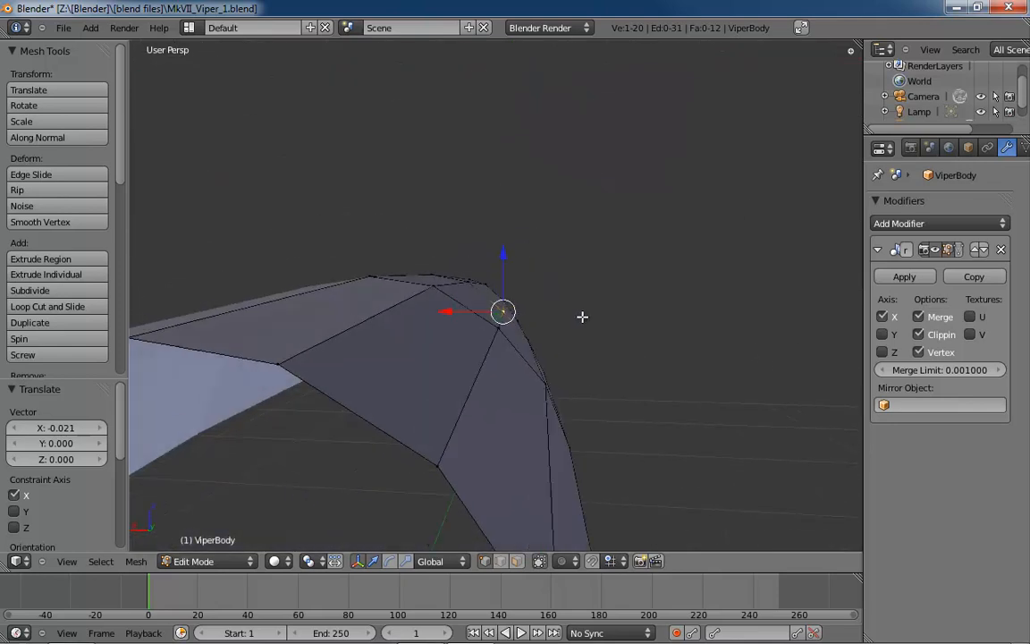
{"action": "left_click_drag", "start_coordinate": [448, 310], "coordinate": [451, 310]}
{"action": "left_click", "coordinate": [451, 310]}
{"action": "middle_click_drag", "start_coordinate": [450, 311], "coordinate": [469, 253]}
{"action": "left_click_drag", "start_coordinate": [463, 255], "coordinate": [462, 248]}
{"action": "middle_click_drag", "start_coordinate": [462, 249], "coordinate": [466, 290]}
{"action": "middle_click_drag", "start_coordinate": [518, 343], "coordinate": [383, 284]}
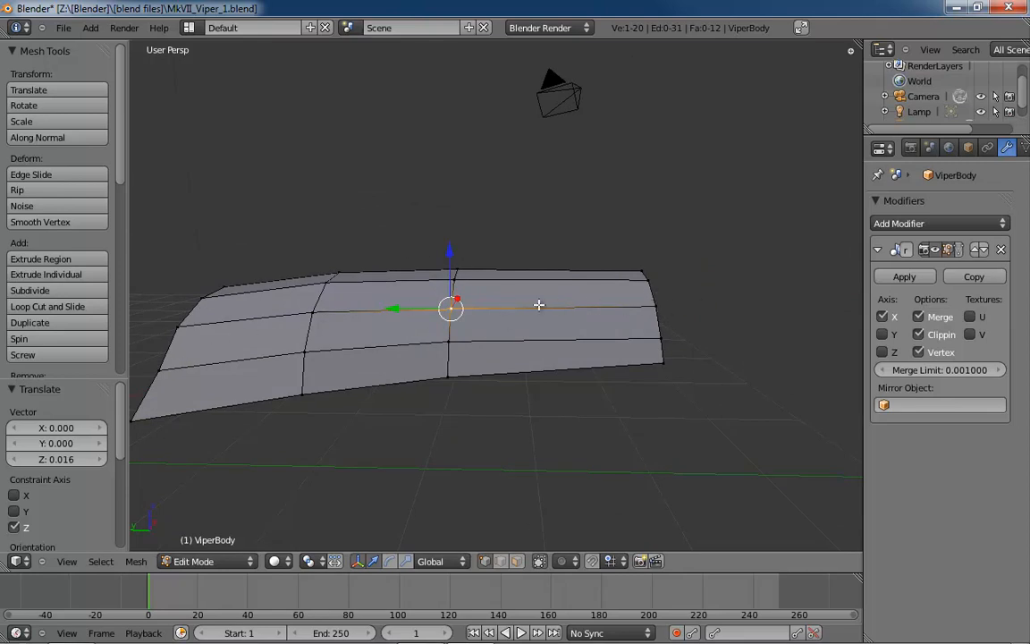
Raise that same vertex another 0.013 along Z, and the matching vertex on the rearmost edge line about 0.011
{"action": "middle_click_drag", "start_coordinate": [467, 309], "coordinate": [498, 329]}
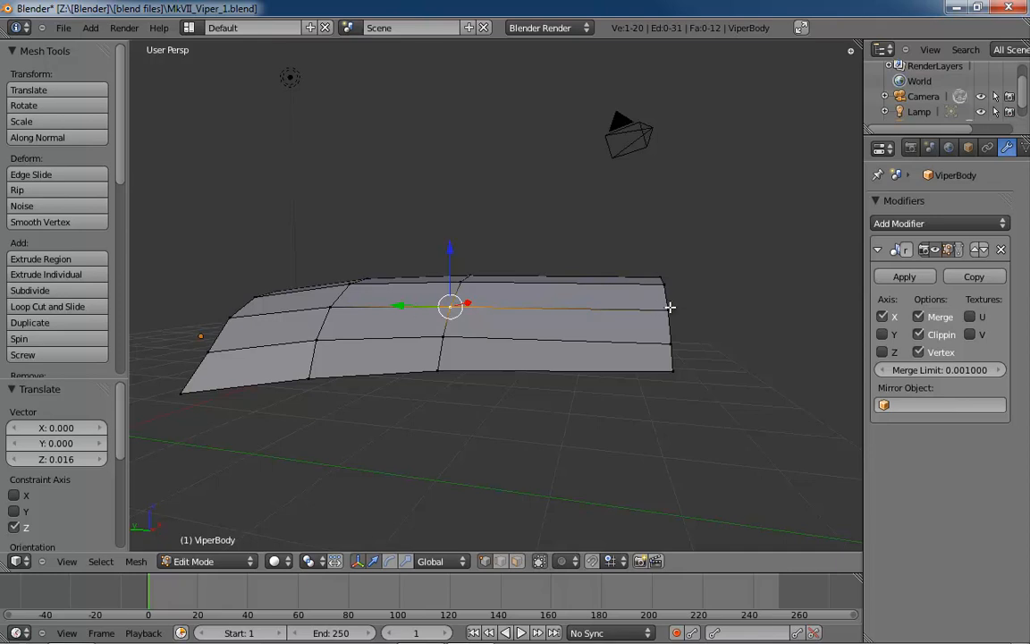
{"action": "middle_click_drag", "start_coordinate": [669, 307], "coordinate": [468, 351]}
{"action": "left_click_drag", "start_coordinate": [471, 252], "coordinate": [472, 251]}
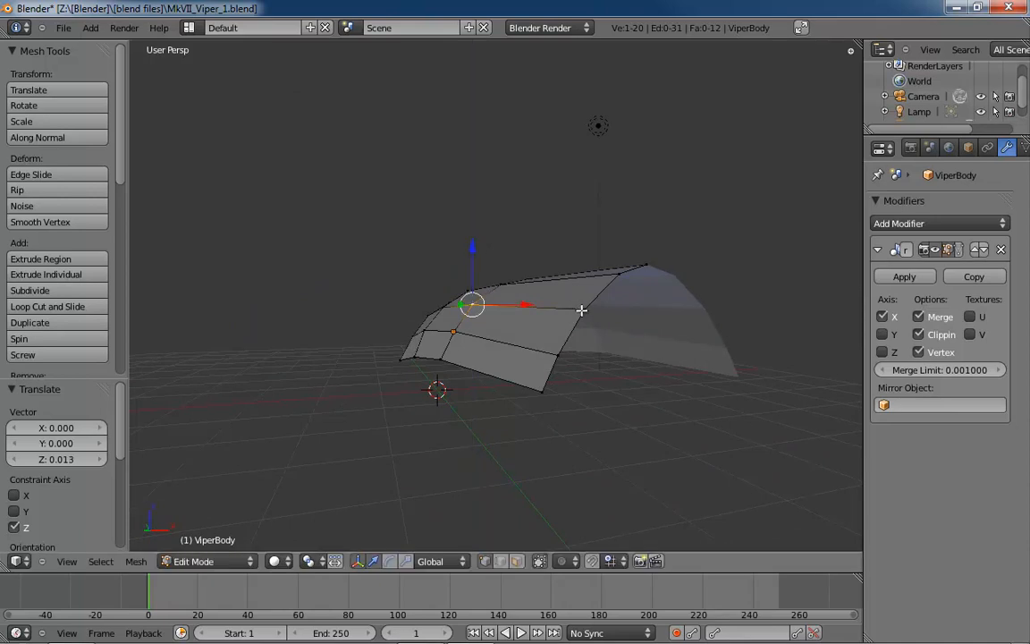
{"action": "right_click", "coordinate": [582, 310]}
{"action": "mouse_move", "coordinate": [586, 253]}
{"action": "left_mouse_down"}
{"action": "mouse_move", "coordinate": [586, 241]}
{"action": "mouse_move", "coordinate": [588, 268]}
{"action": "left_mouse_up"}
In the left view, extrude the body's rear edge loop to the tail end, about -1.631 along Y and -0.067 along Z
{"action": "middle_click_drag", "start_coordinate": [588, 271], "coordinate": [638, 332]}
{"action": "key", "text": "ctrl+KP_3"}
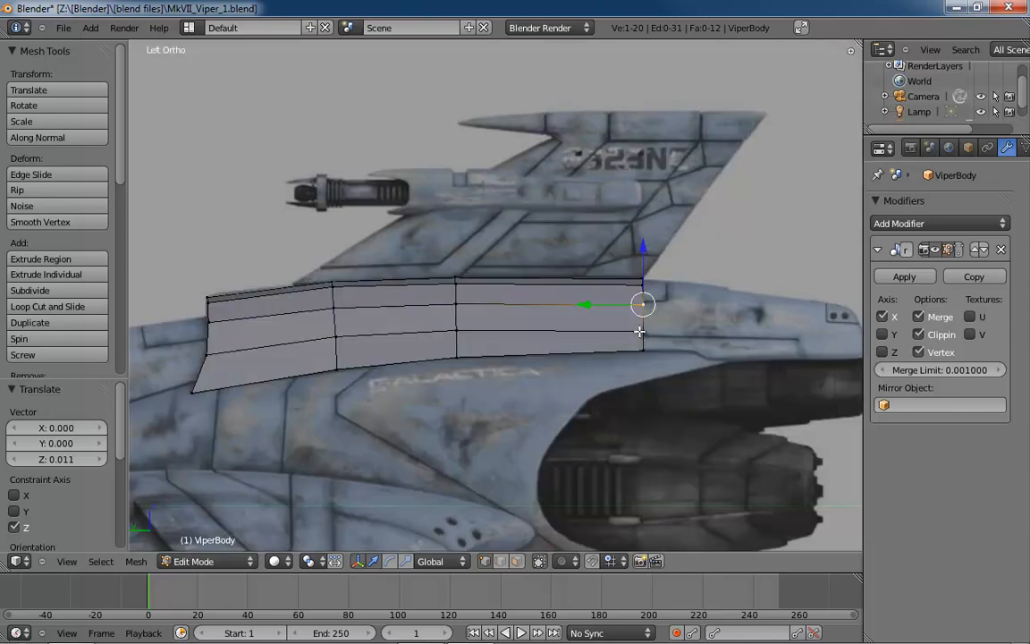
{"action": "scroll", "coordinate": [644, 316], "scroll_direction": "up", "scroll_amount": 5}
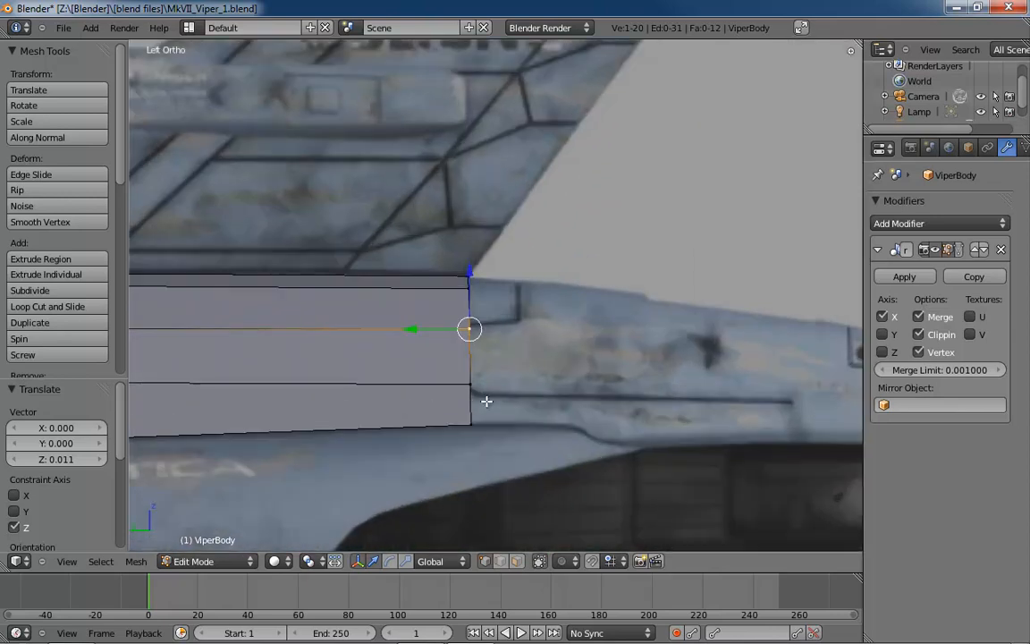
{"action": "key", "text": "ctrl+Tab"}
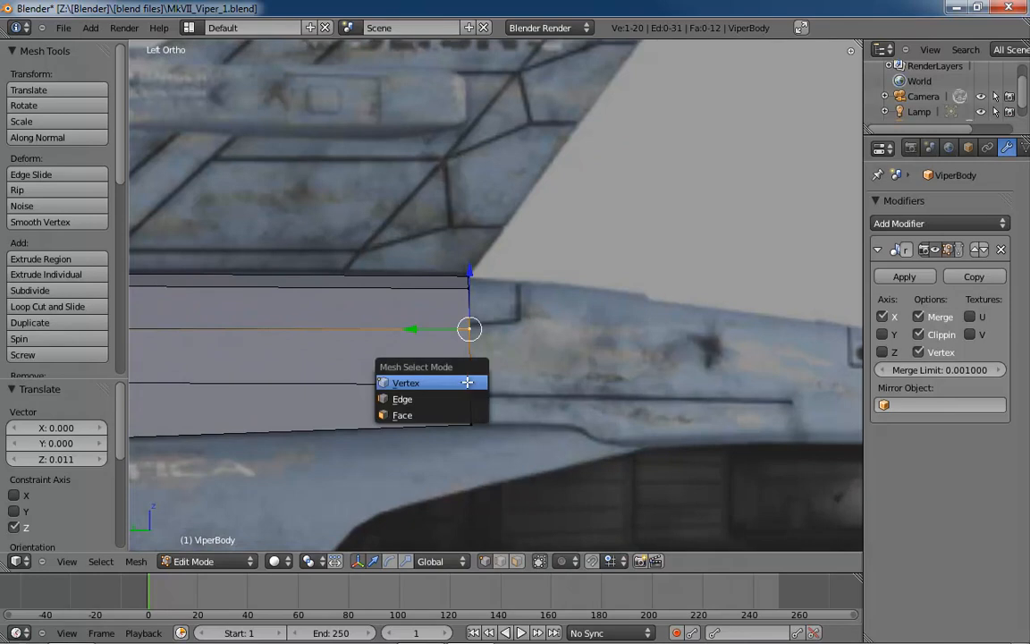
{"action": "left_click", "coordinate": [474, 402]}
{"action": "right_click", "coordinate": [468, 407], "text": "alt"}
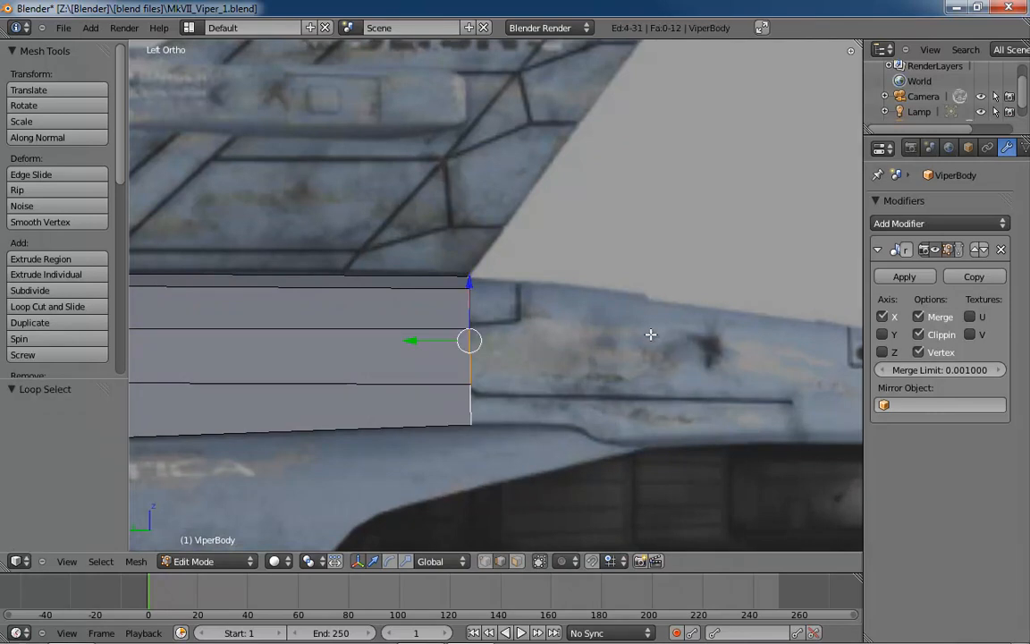
{"action": "middle_click_drag", "start_coordinate": [652, 335], "coordinate": [496, 319], "text": "shift"}
{"action": "key", "text": "g"}
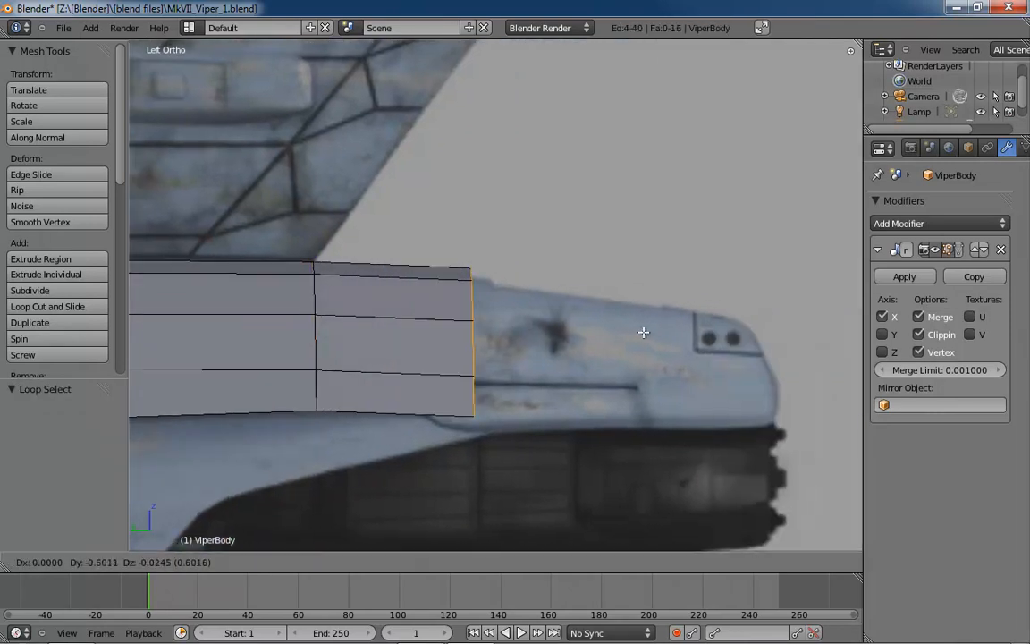
{"action": "left_click", "coordinate": [170, 342]}
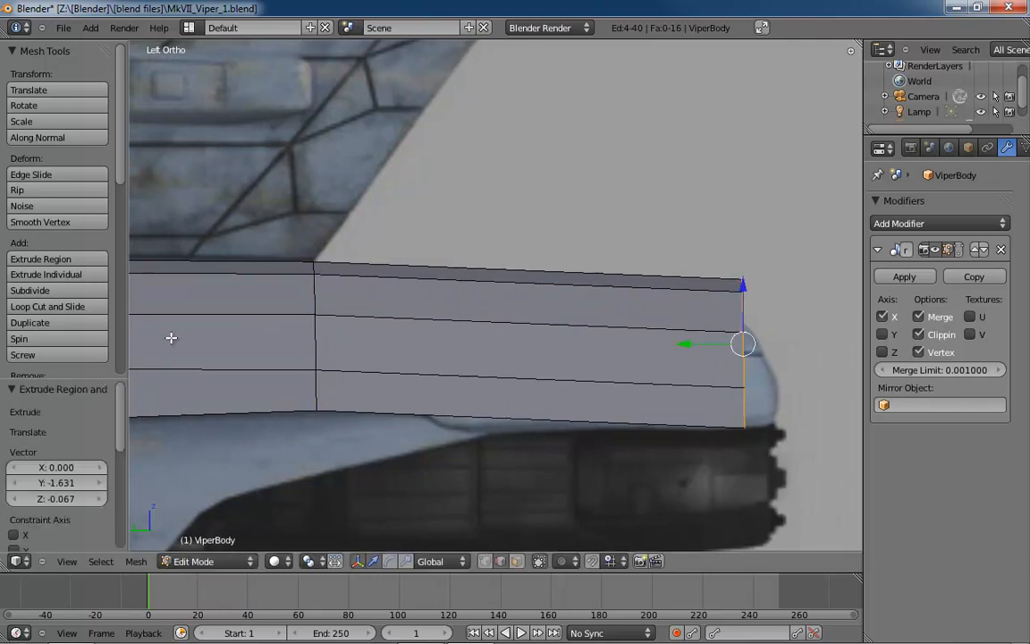
In wireframe, move the new rear edge's lowest vertex to the tail's lower corner, about -0.091 along Y and 0.010 along Z
{"action": "key", "text": "z"}
{"action": "middle_click_drag", "start_coordinate": [471, 334], "coordinate": [305, 310], "text": "shift"}
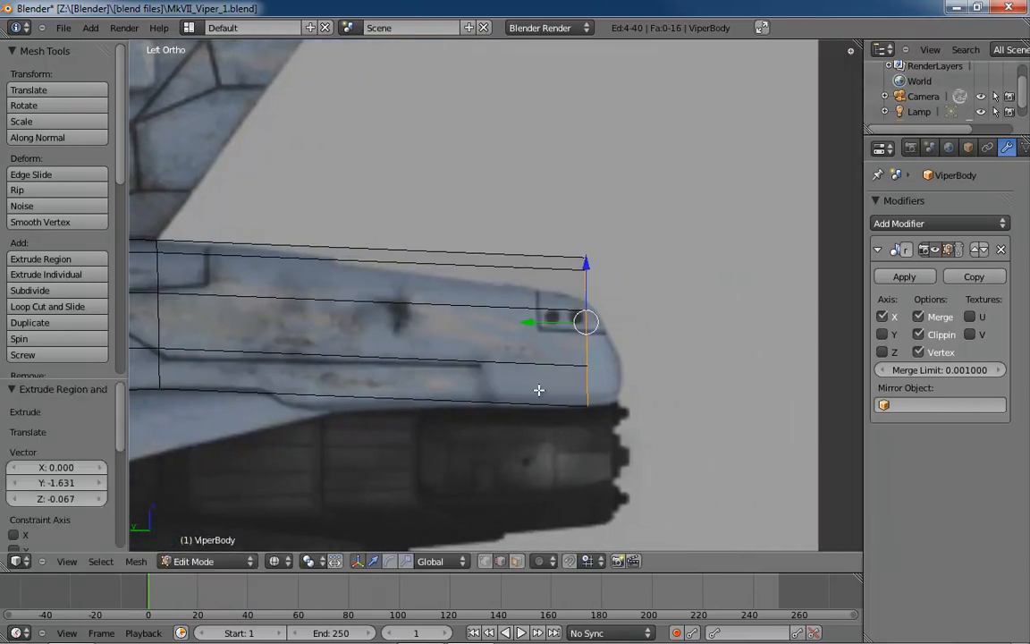
{"action": "scroll", "coordinate": [565, 401], "scroll_direction": "up", "scroll_amount": 5}
{"action": "middle_click_drag", "start_coordinate": [682, 354], "coordinate": [626, 391], "text": "shift"}
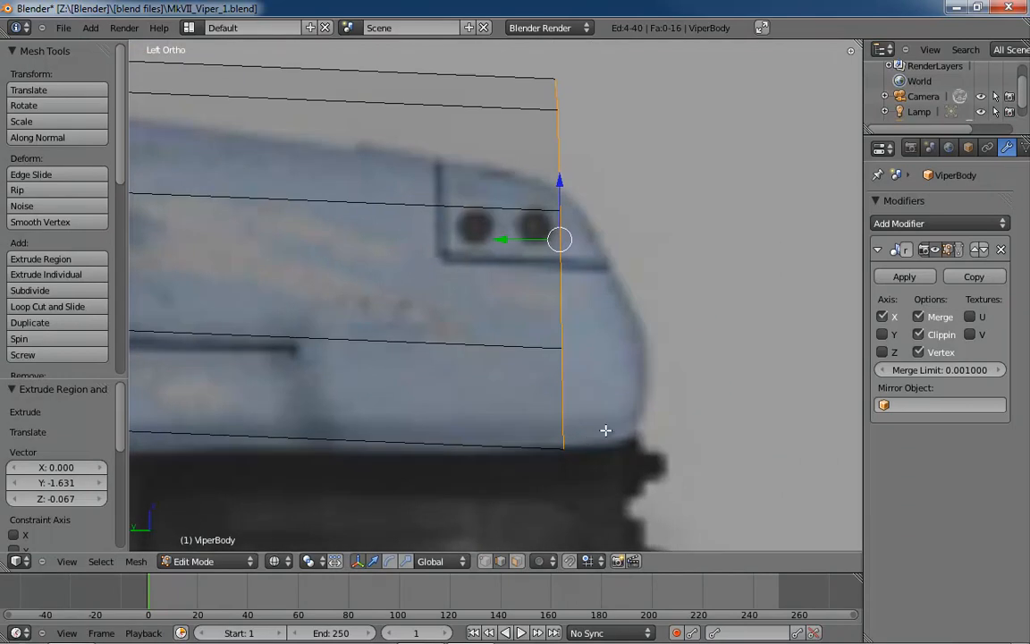
{"action": "key", "text": "ctrl+Tab"}
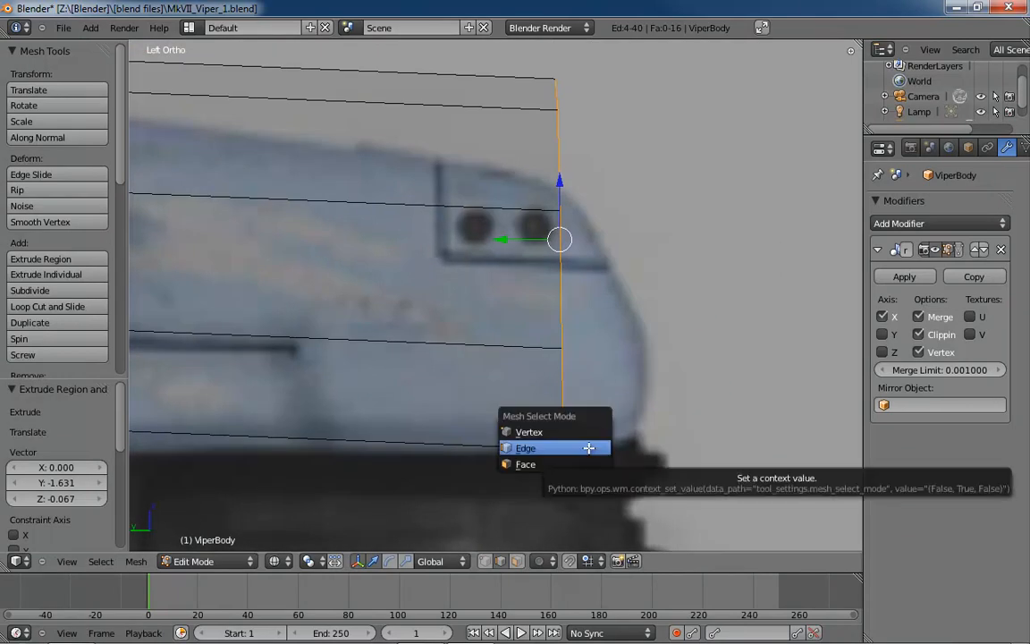
{"action": "left_click", "coordinate": [591, 450]}
{"action": "right_click", "coordinate": [563, 448]}
{"action": "key", "text": "g"}
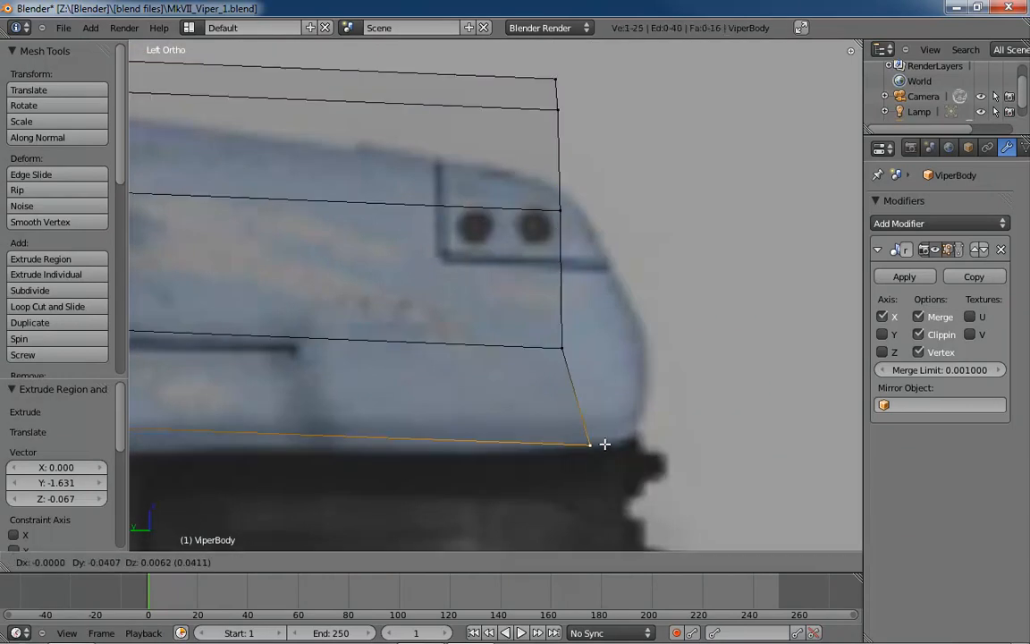
{"action": "left_click", "coordinate": [631, 441]}
Fit the next two vertices up to the tail outline, moving them about -0.108 Y, -0.044 Z and -0.110 Y, -0.169 Z
{"action": "right_click", "coordinate": [562, 348]}
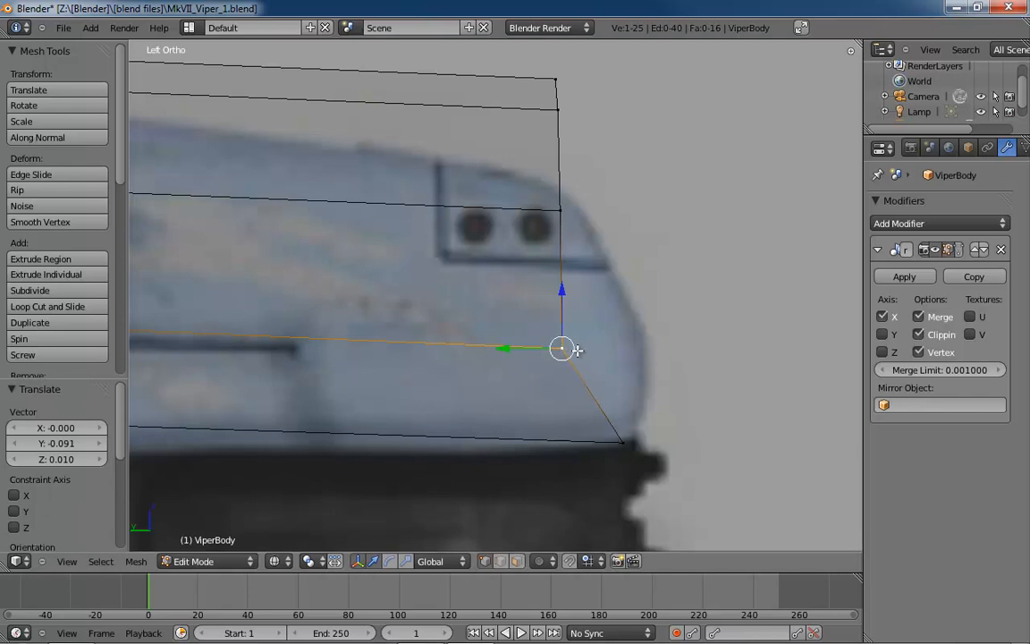
{"action": "key", "text": "g"}
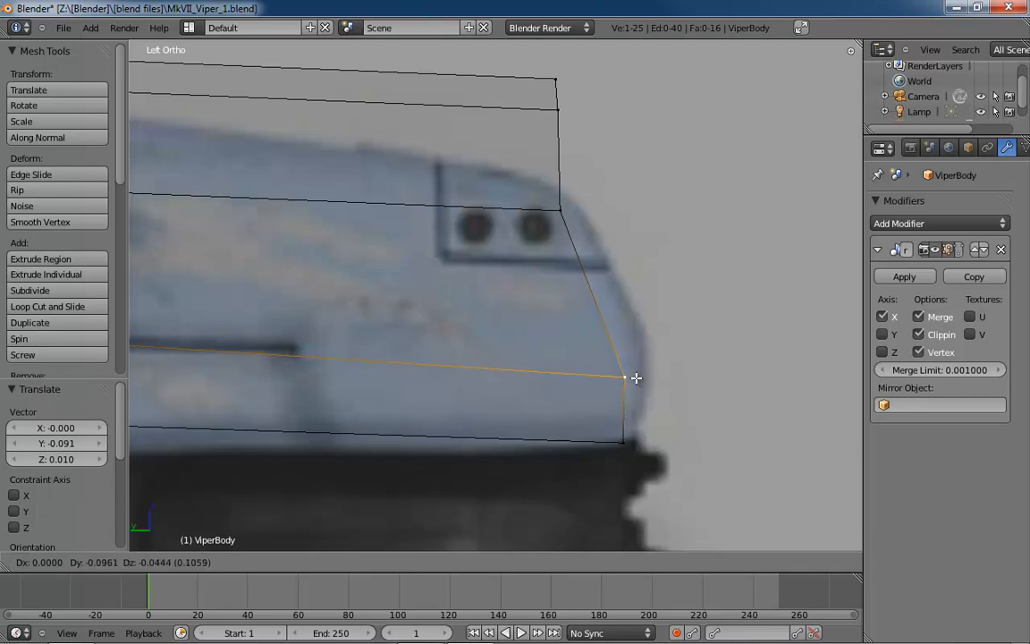
{"action": "left_click", "coordinate": [638, 377]}
{"action": "right_click", "coordinate": [556, 212]}
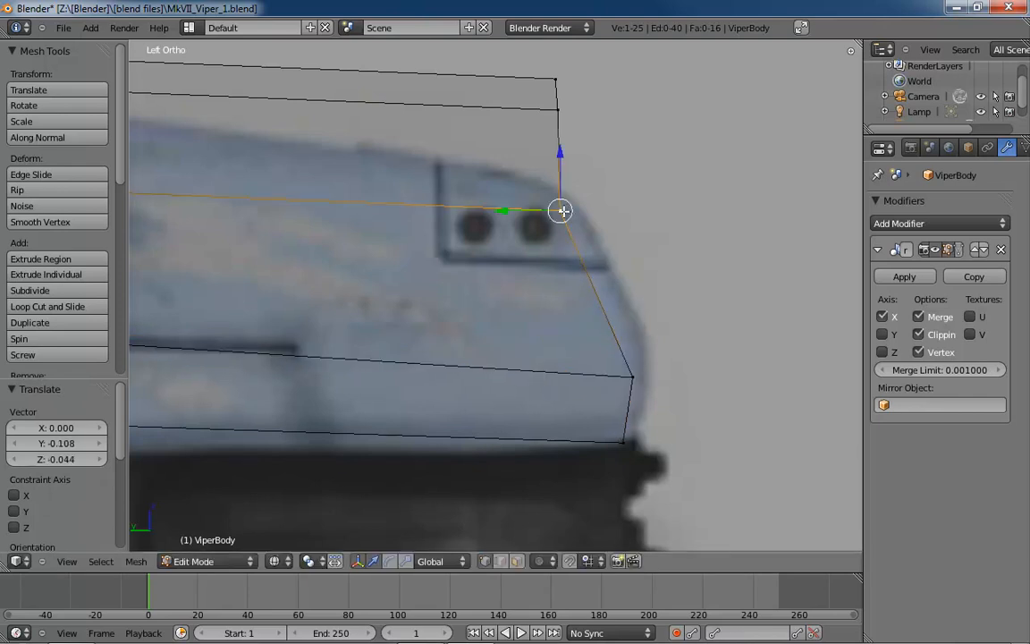
{"action": "key", "text": "g"}
{"action": "left_click", "coordinate": [635, 319]}
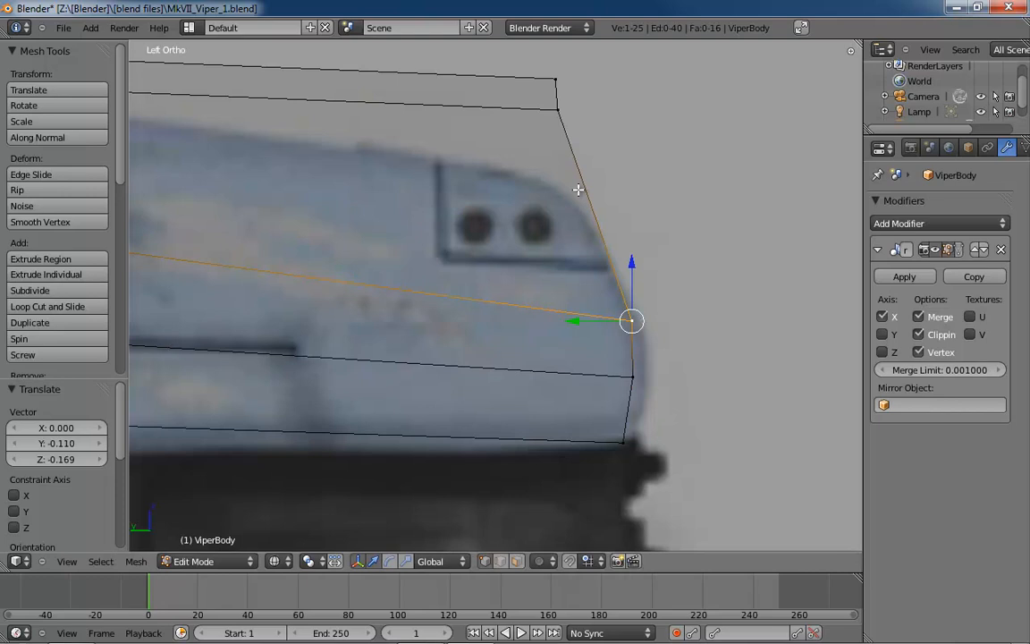
Fit the rear edge's upper two vertices to the tail outline: the second-highest by about -0.046 Y, -0.196 Z, the topmost by -0.007 Y, -0.161 Z
{"action": "right_click", "coordinate": [558, 109]}
{"action": "key", "text": "g"}
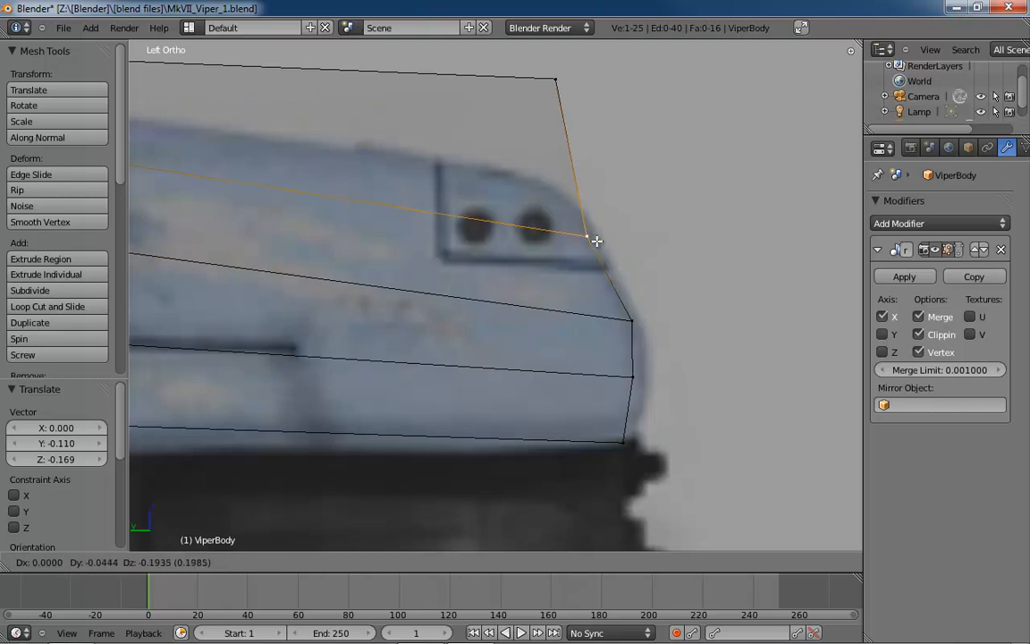
{"action": "left_click", "coordinate": [588, 235]}
{"action": "right_click", "coordinate": [556, 78]}
{"action": "key", "text": "g"}
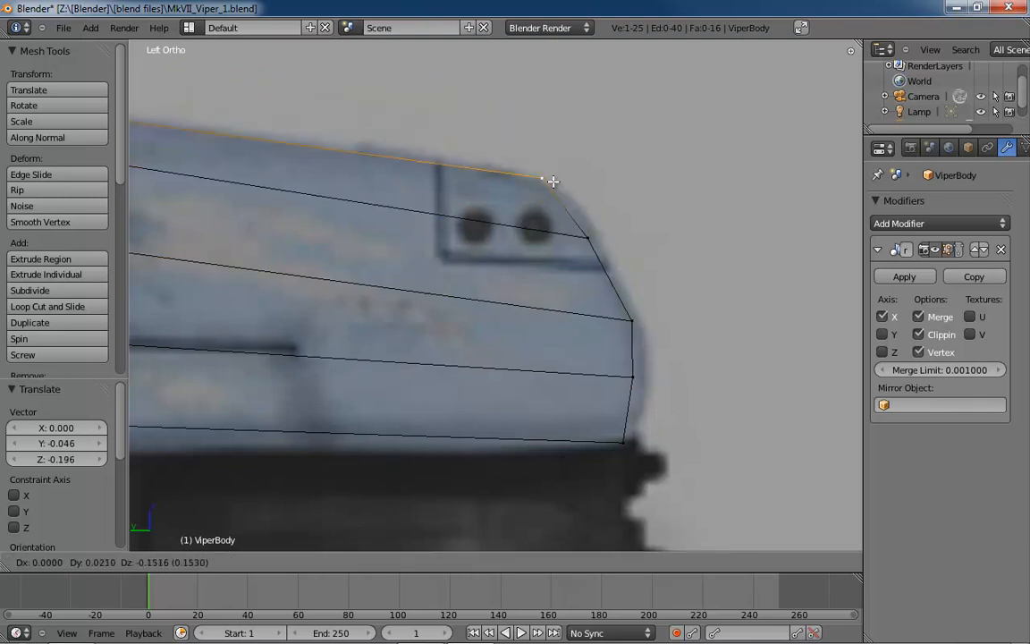
{"action": "left_click", "coordinate": [561, 185]}
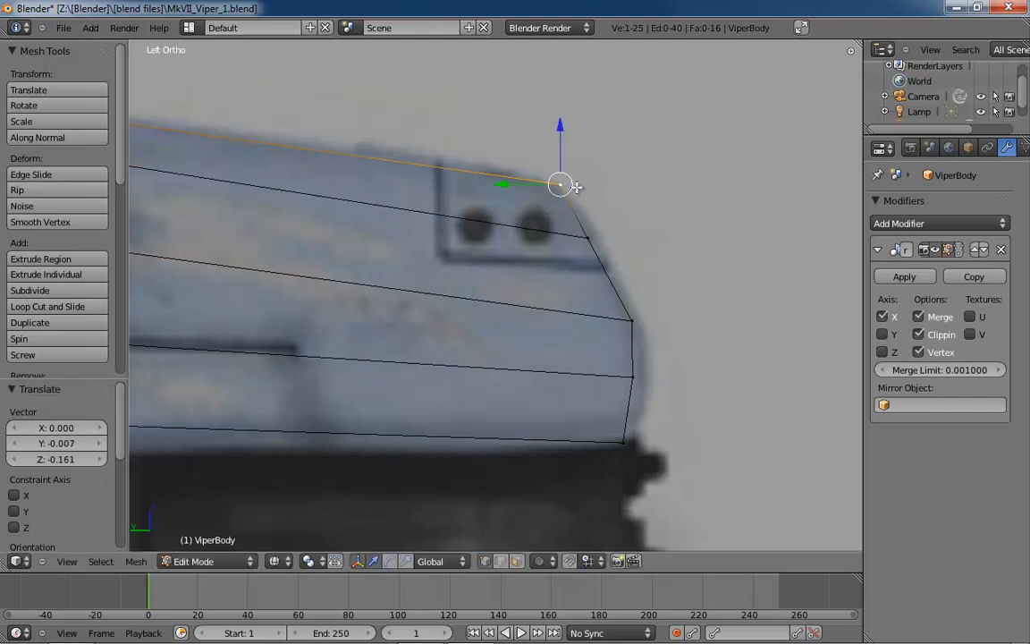
Refit two rear-edge vertices to the tail outline: the second-highest about 0.017 Y, 0.043 Z, the third-highest about 0.025 Y, 0.048 Z
{"action": "right_click", "coordinate": [588, 234]}
{"action": "key", "text": "g"}
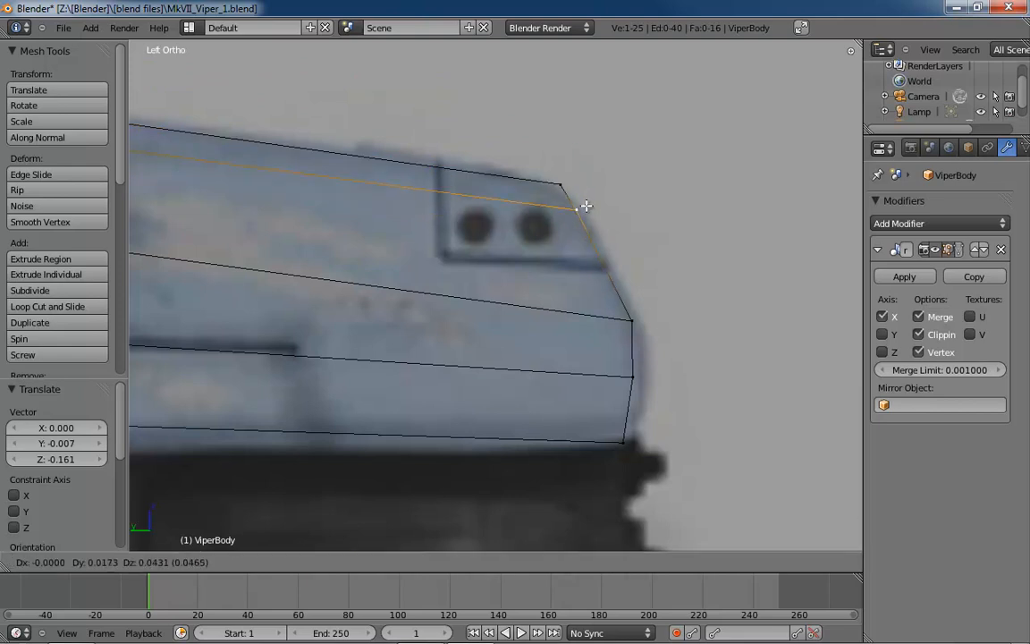
{"action": "left_click", "coordinate": [575, 210]}
{"action": "right_click", "coordinate": [632, 319]}
{"action": "key", "text": "g"}
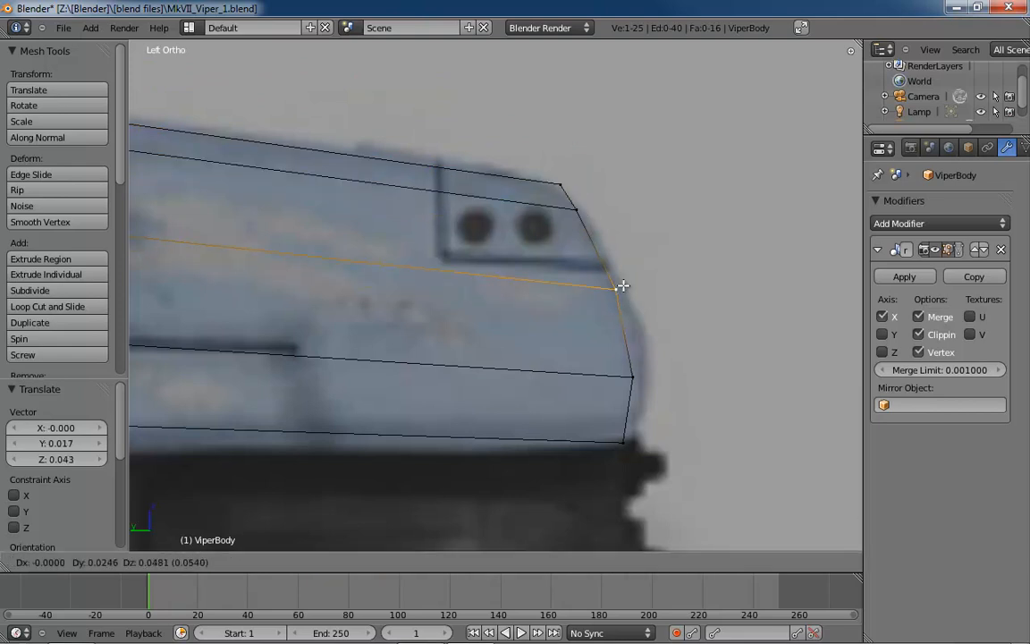
{"action": "left_click", "coordinate": [616, 288]}
Add one vertical loop cut across the tail section and slide it forward to about the section's first quarter
{"action": "scroll", "coordinate": [664, 349], "scroll_direction": "down", "scroll_amount": 1}
{"action": "scroll", "coordinate": [664, 350], "scroll_direction": "down", "scroll_amount": 2}
{"action": "scroll", "coordinate": [662, 358], "scroll_direction": "up", "scroll_amount": 2}
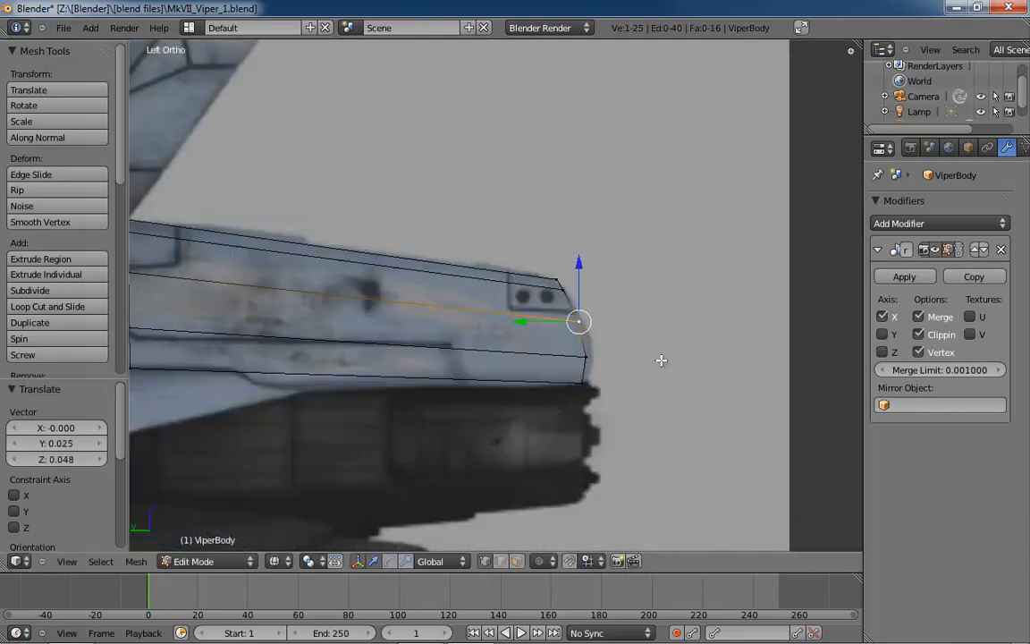
{"action": "scroll", "coordinate": [626, 342], "scroll_direction": "down", "scroll_amount": 3, "text": "ctrl"}
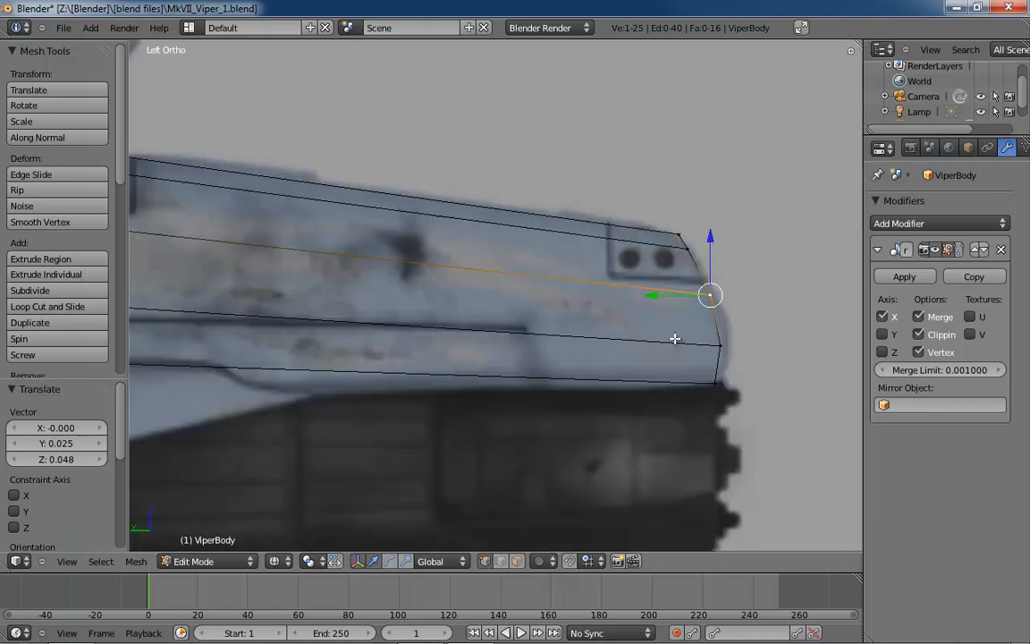
{"action": "scroll", "coordinate": [555, 361], "scroll_direction": "down", "scroll_amount": 2}
{"action": "middle_click_drag", "start_coordinate": [554, 360], "coordinate": [523, 371], "text": "shift"}
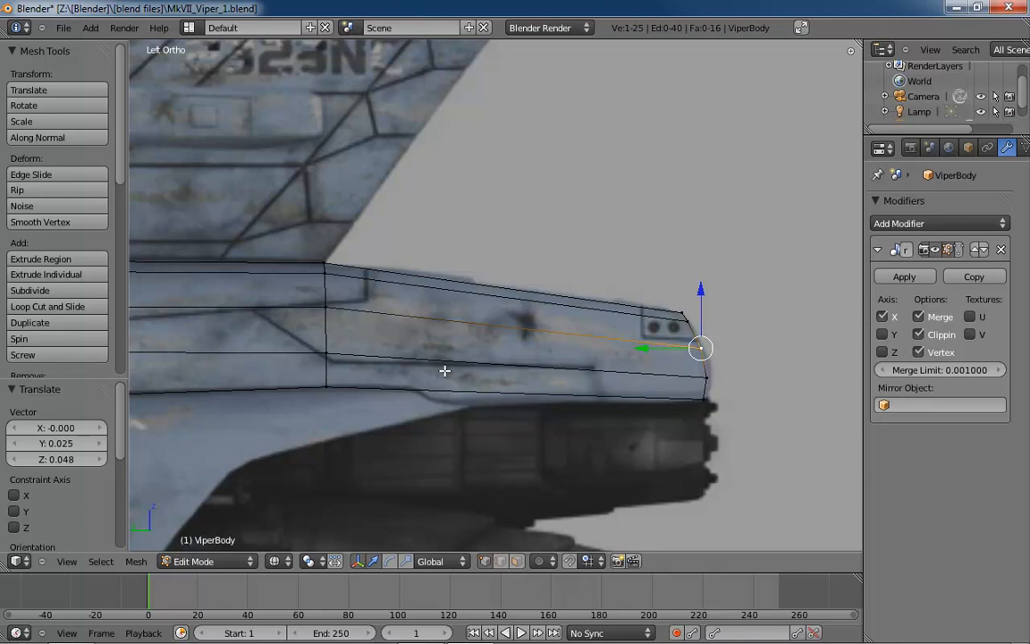
{"action": "key", "text": "ctrl+r"}
{"action": "left_click", "coordinate": [447, 301]}
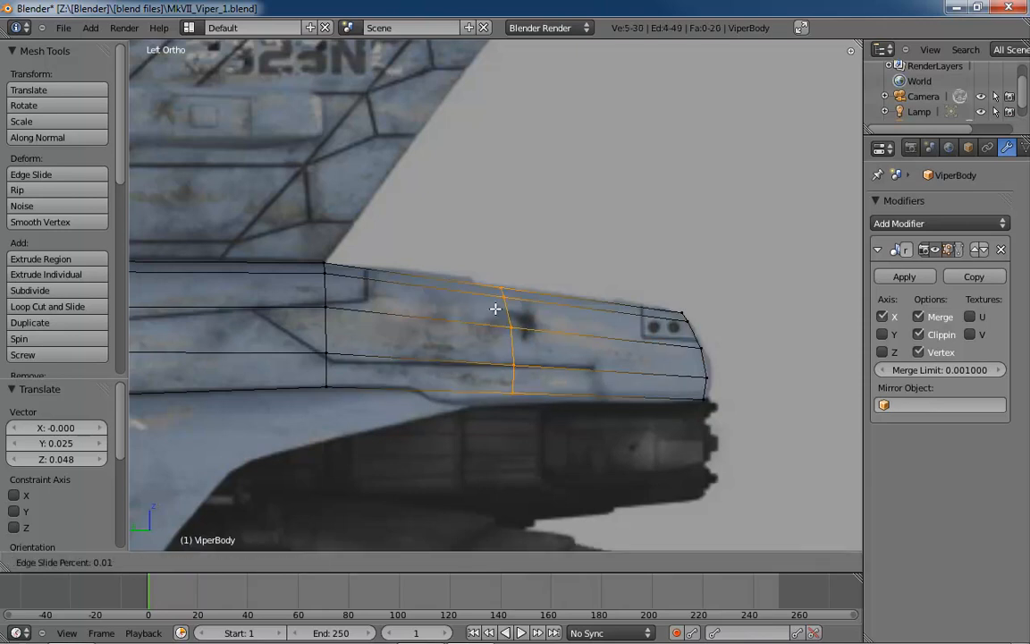
{"action": "left_click", "coordinate": [416, 317]}
Raise the new loop's top two vertices along Z to follow the upper outline: the topmost about 0.020, the next about 0.018
{"action": "scroll", "coordinate": [395, 278], "scroll_direction": "up", "scroll_amount": 4}
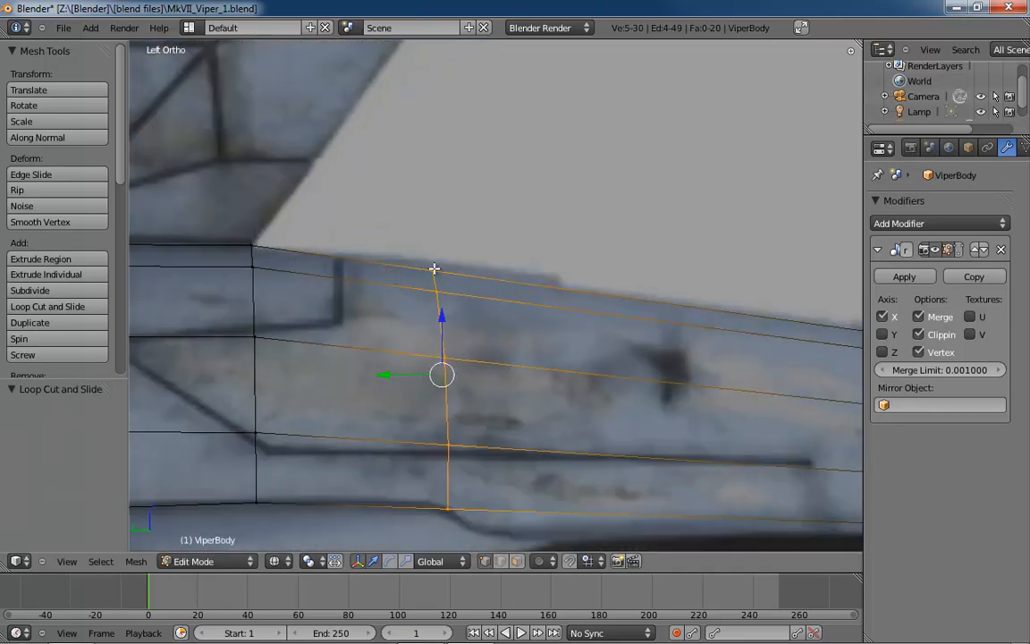
{"action": "right_click", "coordinate": [434, 268]}
{"action": "key", "text": "g"}
{"action": "key", "text": "z"}
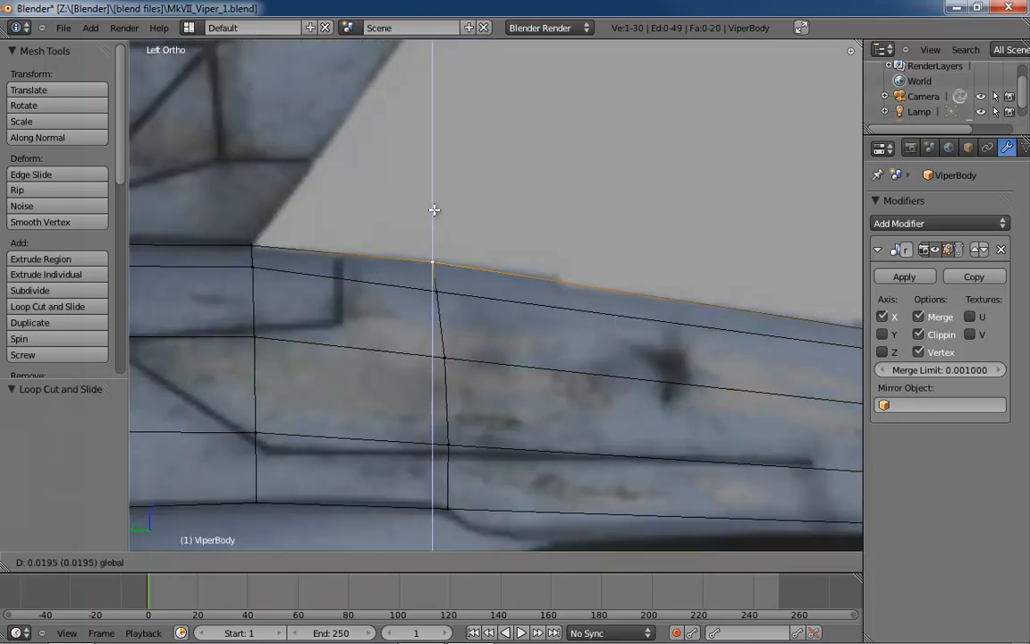
{"action": "left_click", "coordinate": [433, 211]}
{"action": "right_click", "coordinate": [436, 287]}
{"action": "key", "text": "g"}
{"action": "key", "text": "z"}
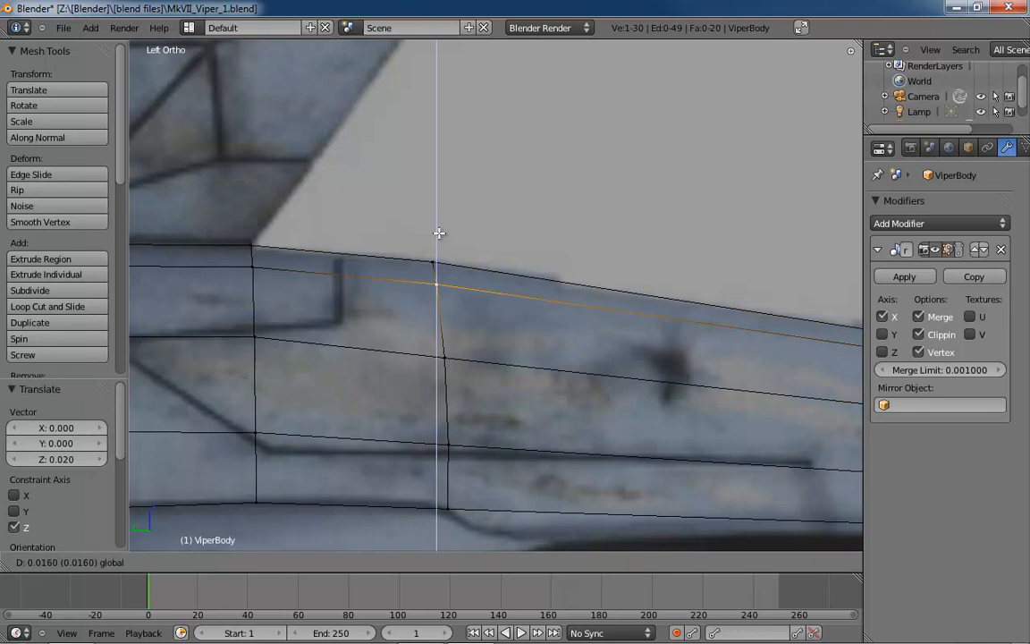
{"action": "left_click", "coordinate": [439, 232]}
Raise the new loop's third and fourth vertices from the top along Z by about 0.020 and 0.014
{"action": "right_click", "coordinate": [446, 356]}
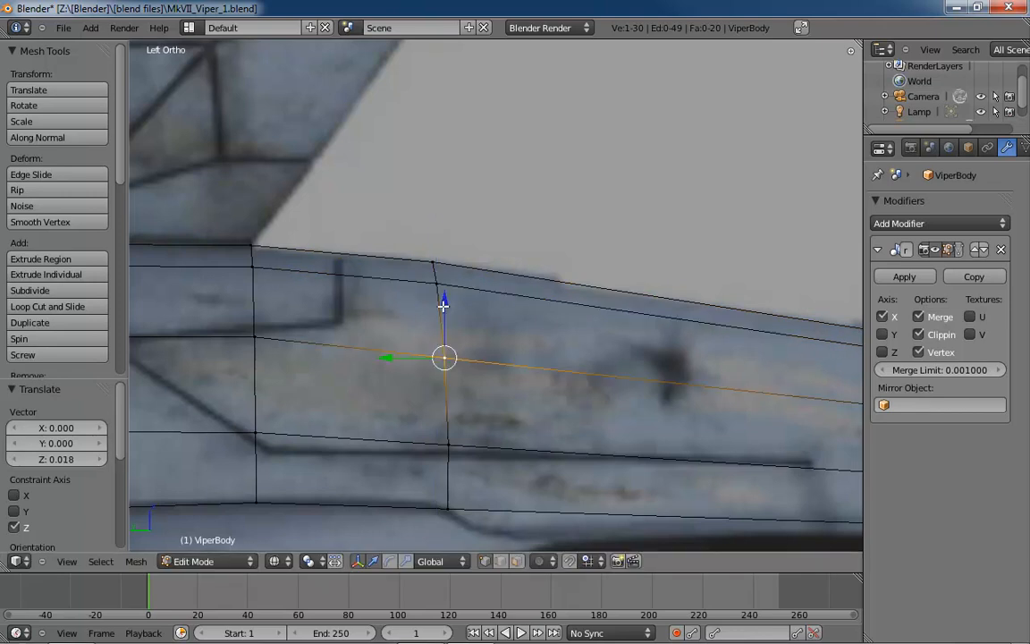
{"action": "key", "text": "g"}
{"action": "key", "text": "z"}
{"action": "left_click", "coordinate": [443, 295]}
{"action": "right_click", "coordinate": [450, 438]}
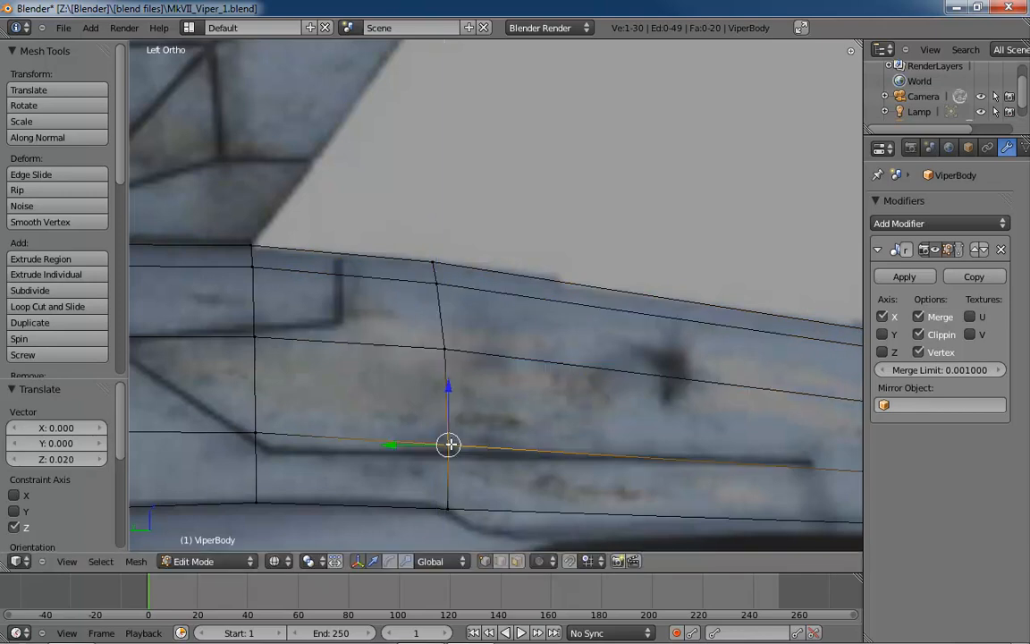
{"action": "key", "text": "g"}
{"action": "key", "text": "z"}
{"action": "left_click", "coordinate": [451, 374]}
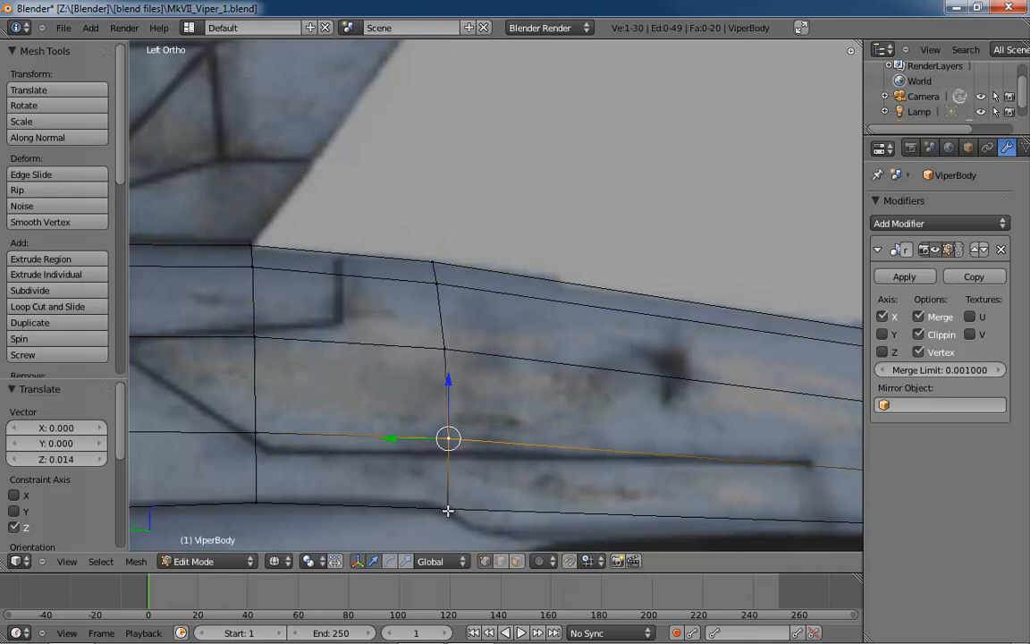
In the top view, move the new loop's vertex beside the centreline about 0.044 along X
{"action": "right_click", "coordinate": [448, 511]}
{"action": "key", "text": "KP_7"}
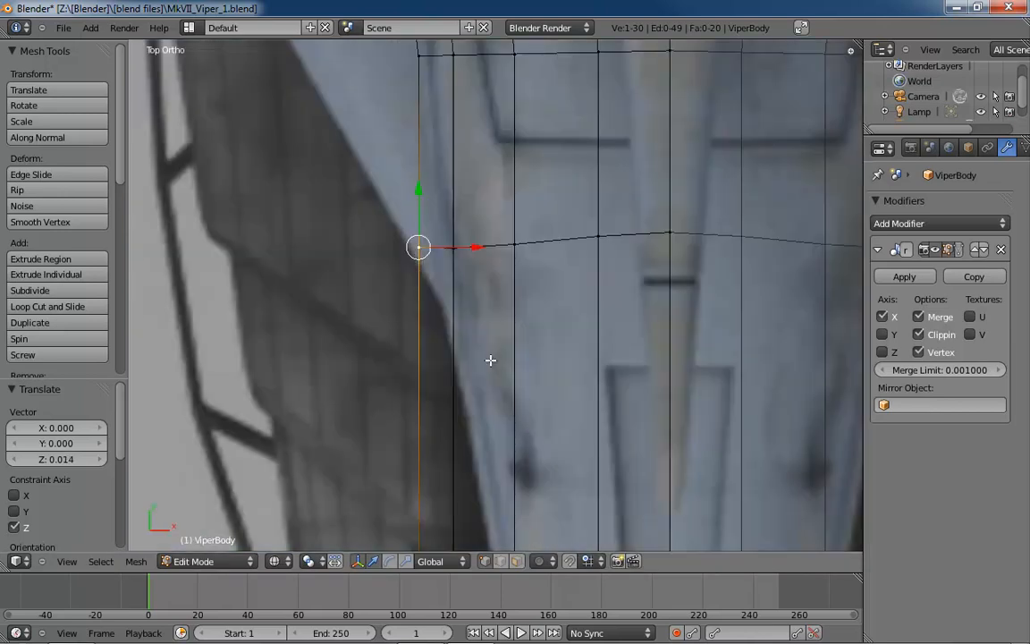
{"action": "middle_click_drag", "start_coordinate": [471, 262], "coordinate": [487, 374], "text": "shift"}
{"action": "right_click", "coordinate": [593, 376]}
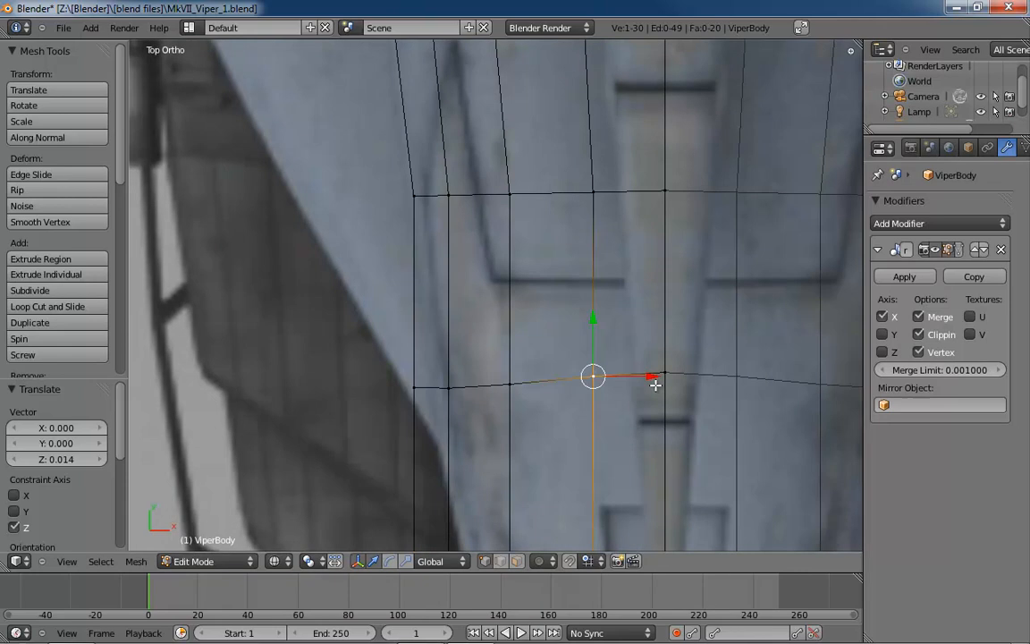
{"action": "key", "text": "g"}
{"action": "key", "text": "x"}
{"action": "left_click", "coordinate": [671, 374]}
Move the loop's second vertex out from the centreline inward about 0.044 along X and nudge it about -0.002 X, 0.005 Y
{"action": "right_click", "coordinate": [509, 385]}
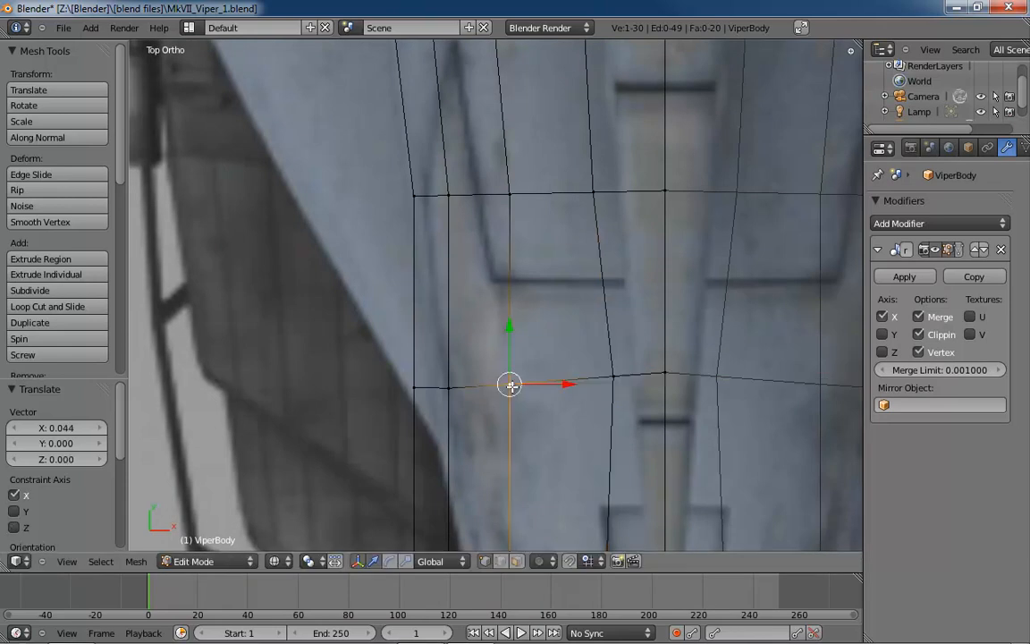
{"action": "key", "text": "g"}
{"action": "key", "text": "x"}
{"action": "key", "text": "Escape"}
{"action": "scroll", "coordinate": [581, 248], "scroll_direction": "down", "scroll_amount": 5}
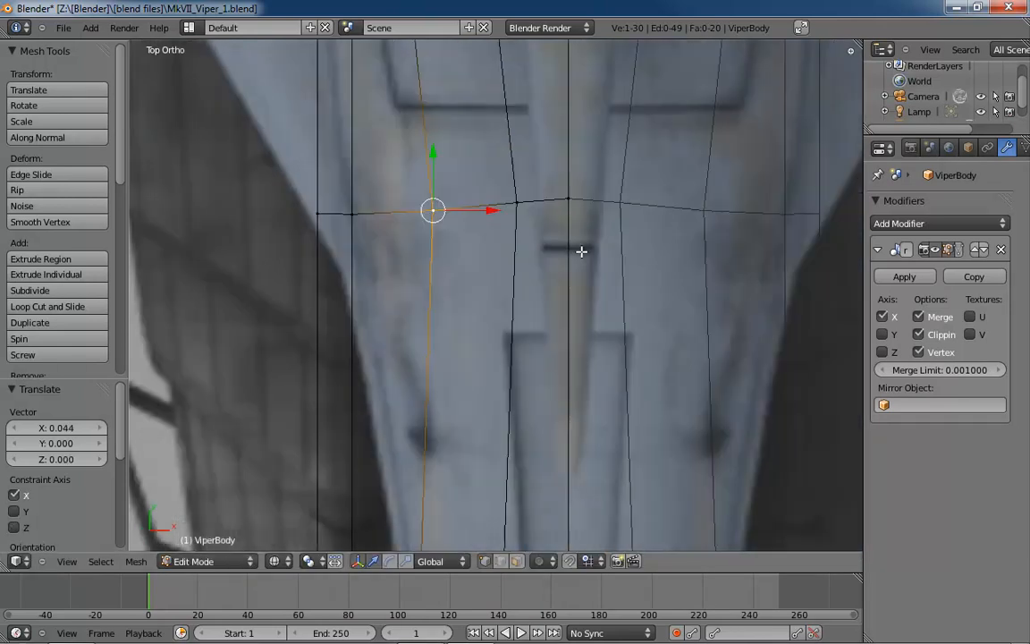
{"action": "scroll", "coordinate": [563, 385], "scroll_direction": "up", "scroll_amount": 5}
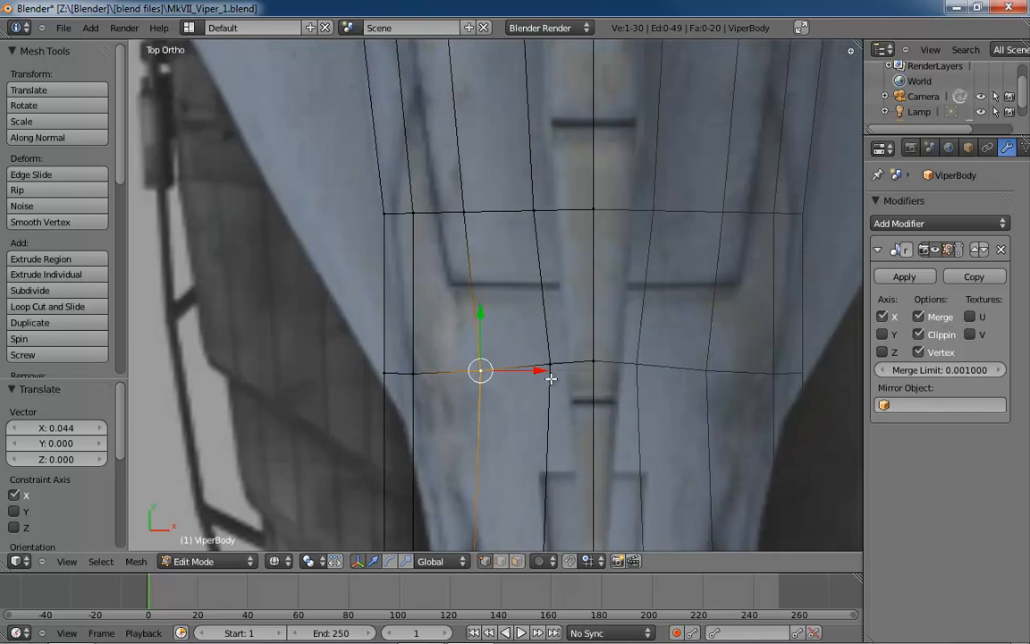
{"action": "key", "text": "g"}
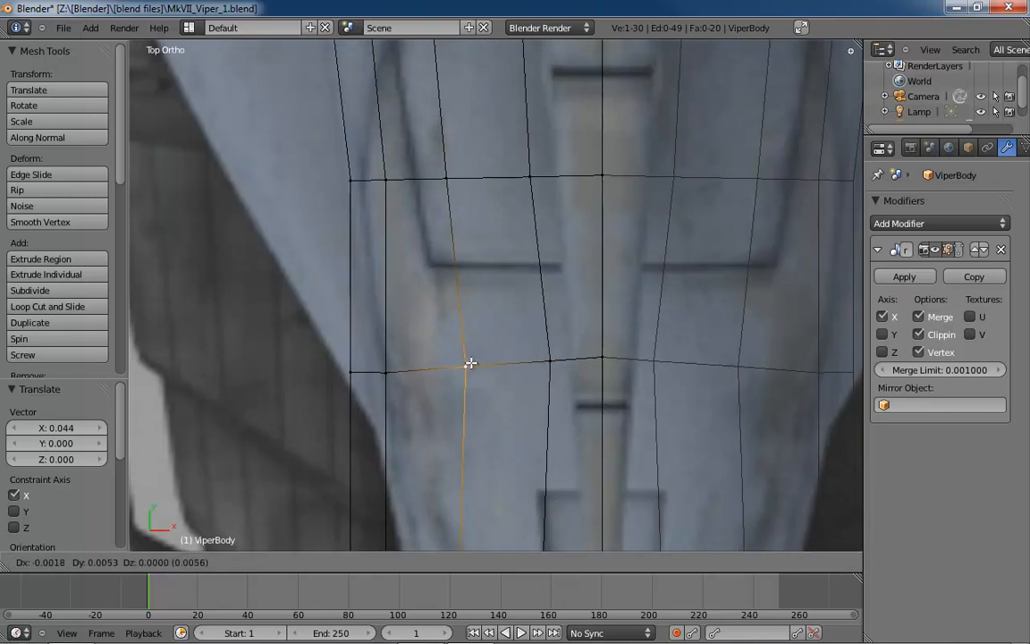
{"action": "left_click", "coordinate": [467, 364]}
Move the loop's second-outermost vertex inward about 0.074 X, 0.005 Y, and correct it by about -0.012 X, -0.002 Y
{"action": "scroll", "coordinate": [386, 374], "scroll_direction": "down", "scroll_amount": 5}
{"action": "scroll", "coordinate": [425, 363], "scroll_direction": "down", "scroll_amount": 1}
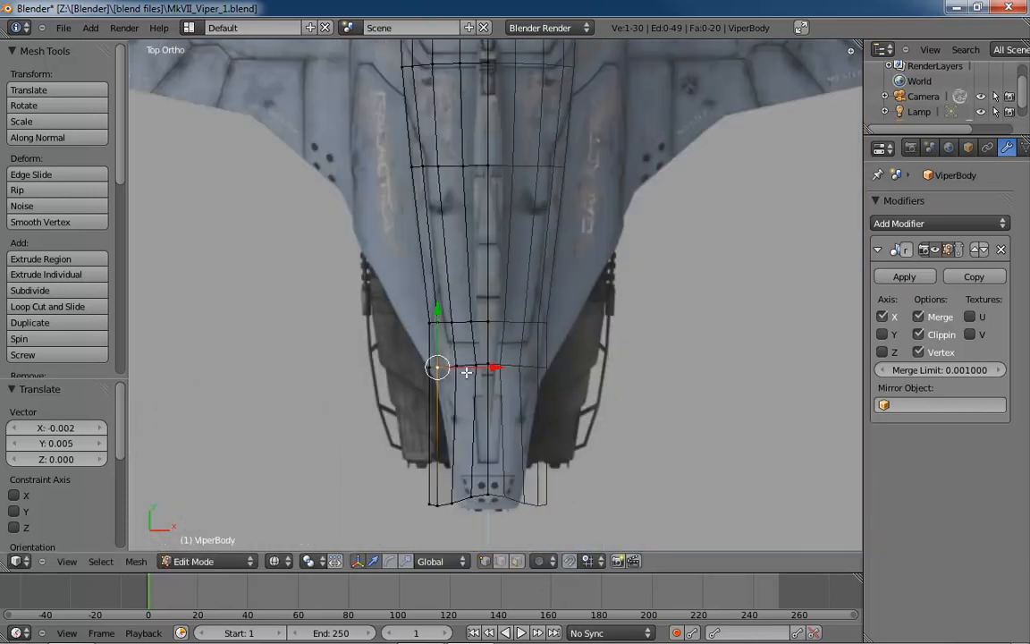
{"action": "scroll", "coordinate": [427, 361], "scroll_direction": "up", "scroll_amount": 1}
{"action": "key", "text": "g"}
{"action": "left_click", "coordinate": [444, 360]}
{"action": "scroll", "coordinate": [441, 363], "scroll_direction": "up", "scroll_amount": 6}
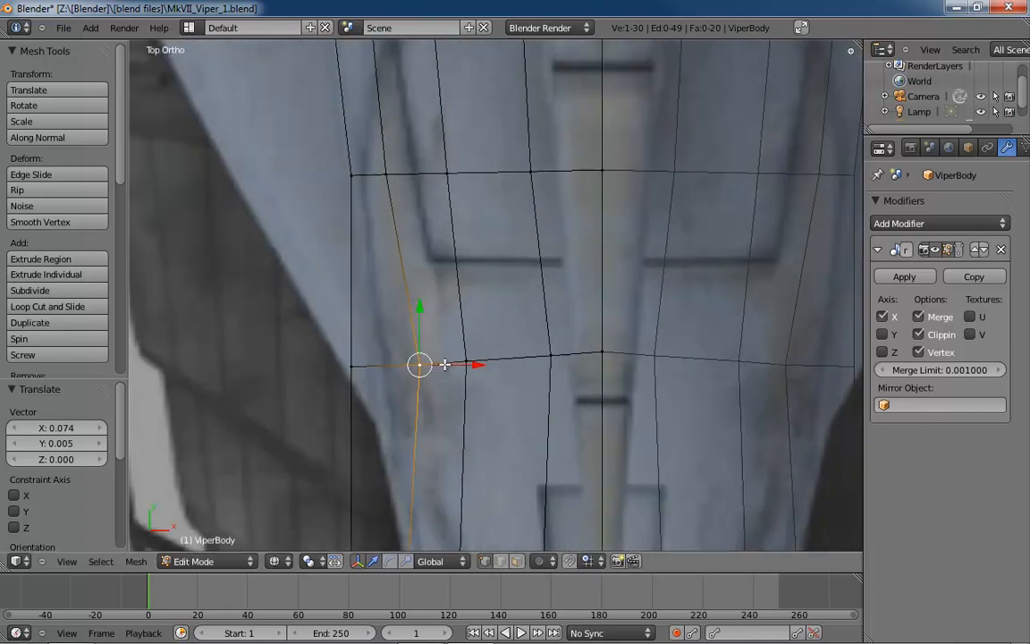
{"action": "key", "text": "g"}
{"action": "left_click", "coordinate": [426, 363]}
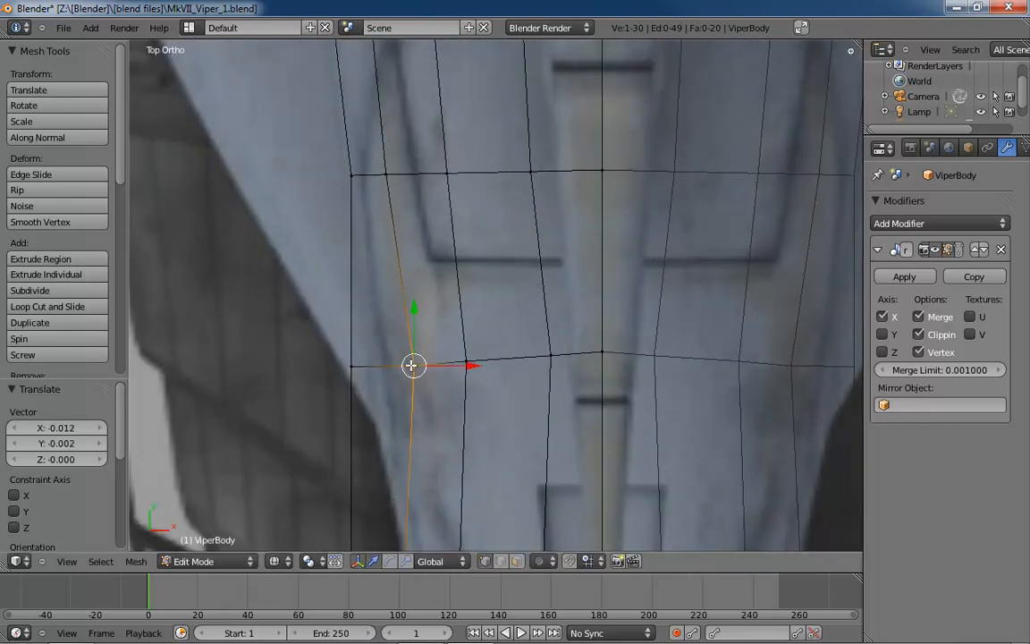
Move the loop's outermost vertex inward about 0.067 along X
{"action": "right_click", "coordinate": [356, 363]}
{"action": "key", "text": "g"}
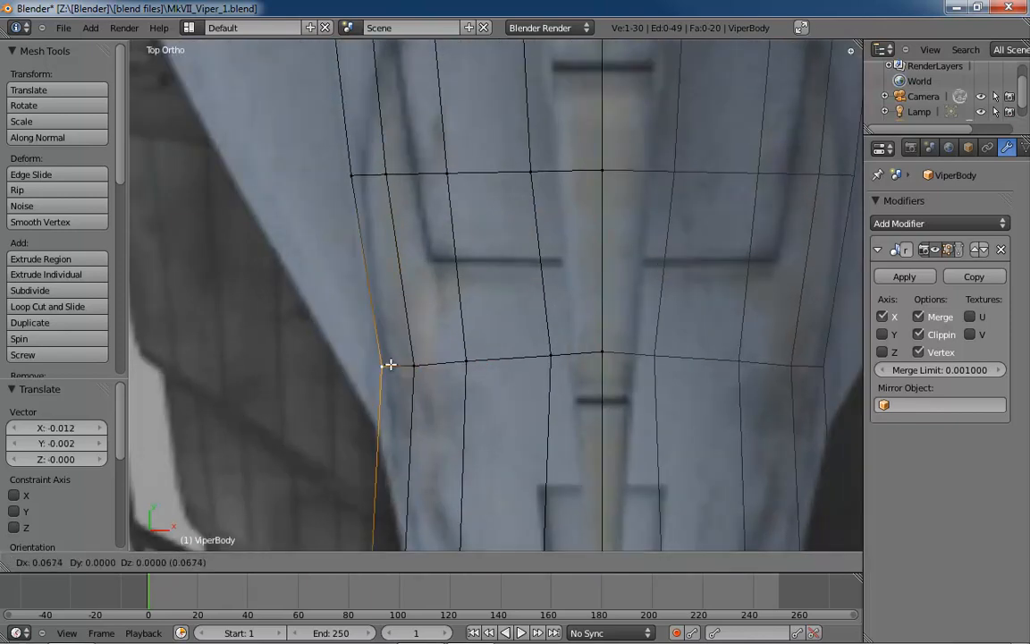
{"action": "left_click", "coordinate": [390, 364]}
{"action": "scroll", "coordinate": [451, 381], "scroll_direction": "up", "scroll_amount": 3, "text": "shift"}
{"action": "scroll", "coordinate": [470, 453], "scroll_direction": "up", "scroll_amount": 2}
{"action": "scroll", "coordinate": [454, 432], "scroll_direction": "down", "scroll_amount": 2}
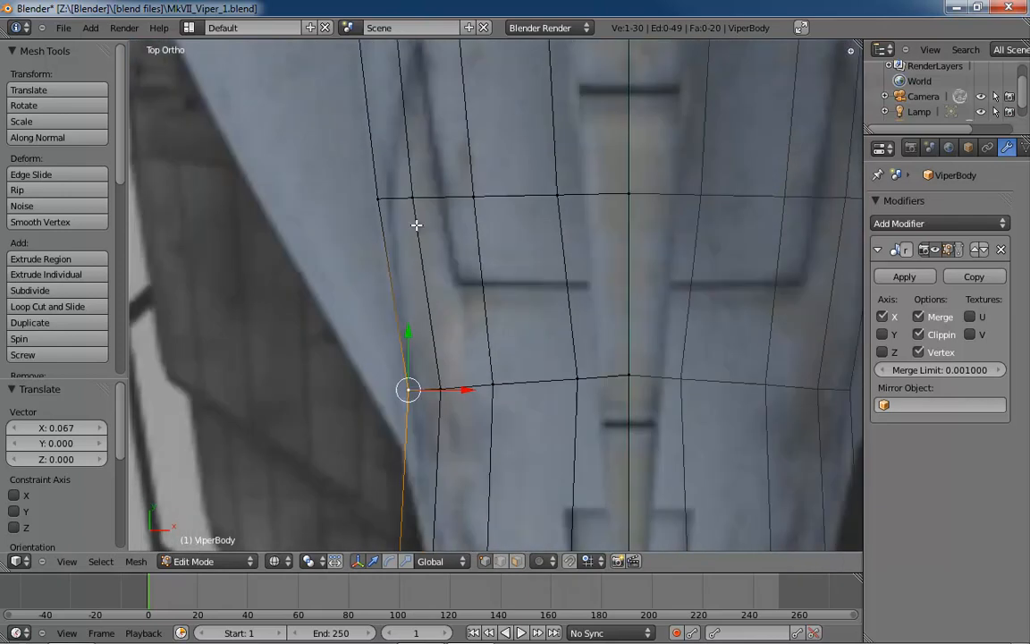
At the tail end, move the rear edge's first two vertices out from the centreline inward, about 0.062 X, 0.026 Y and 0.143 X, 0.064 Y
{"action": "scroll", "coordinate": [487, 315], "scroll_direction": "down", "scroll_amount": 10, "text": "shift"}
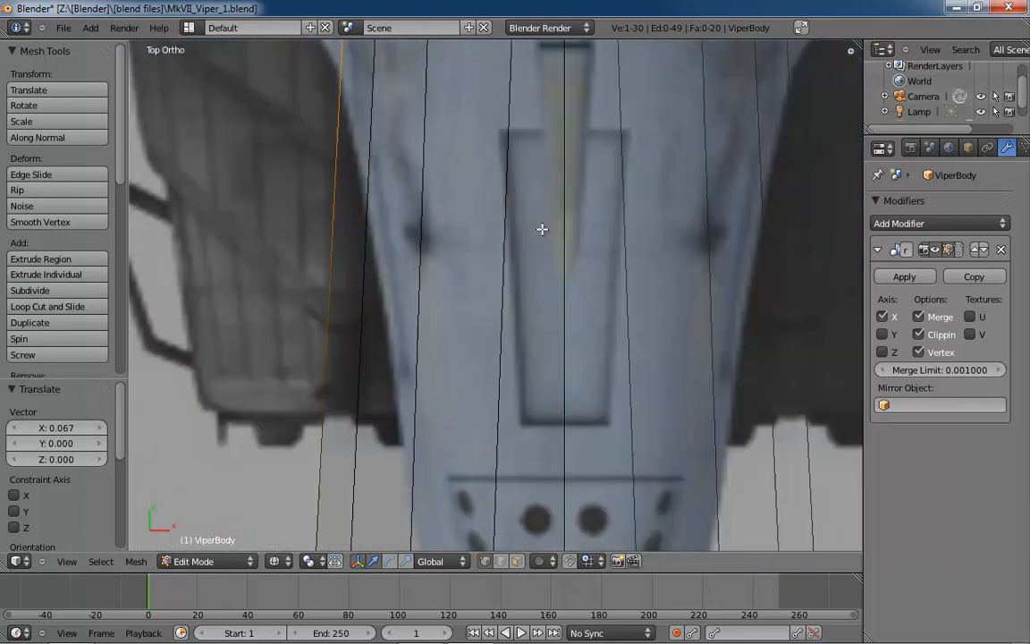
{"action": "middle_click_drag", "start_coordinate": [597, 459], "coordinate": [581, 340], "text": "shift"}
{"action": "scroll", "coordinate": [580, 358], "scroll_direction": "down", "scroll_amount": 1}
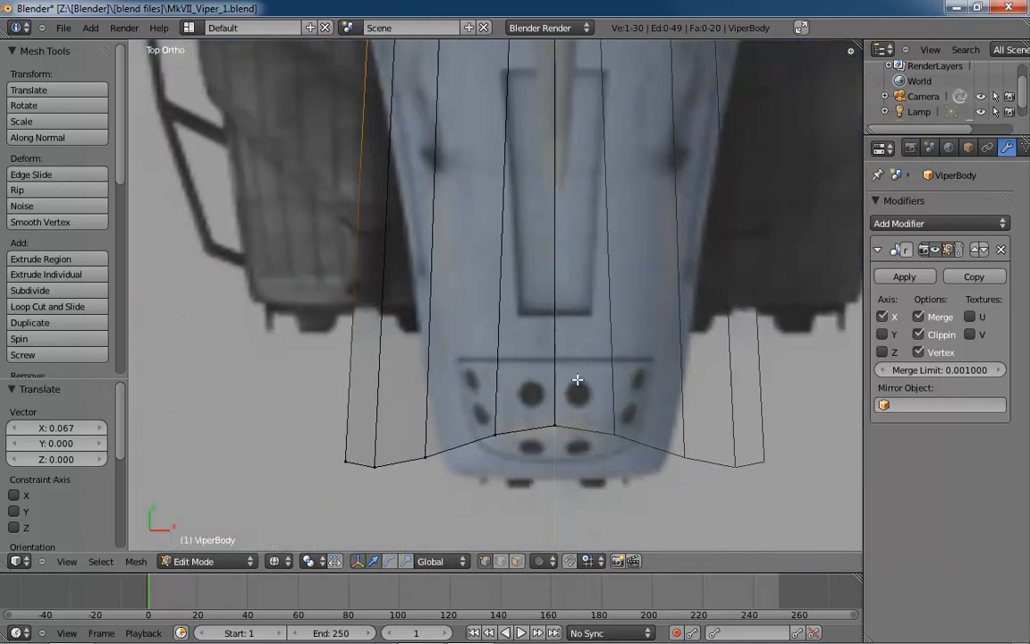
{"action": "right_click", "coordinate": [495, 435]}
{"action": "key", "text": "g"}
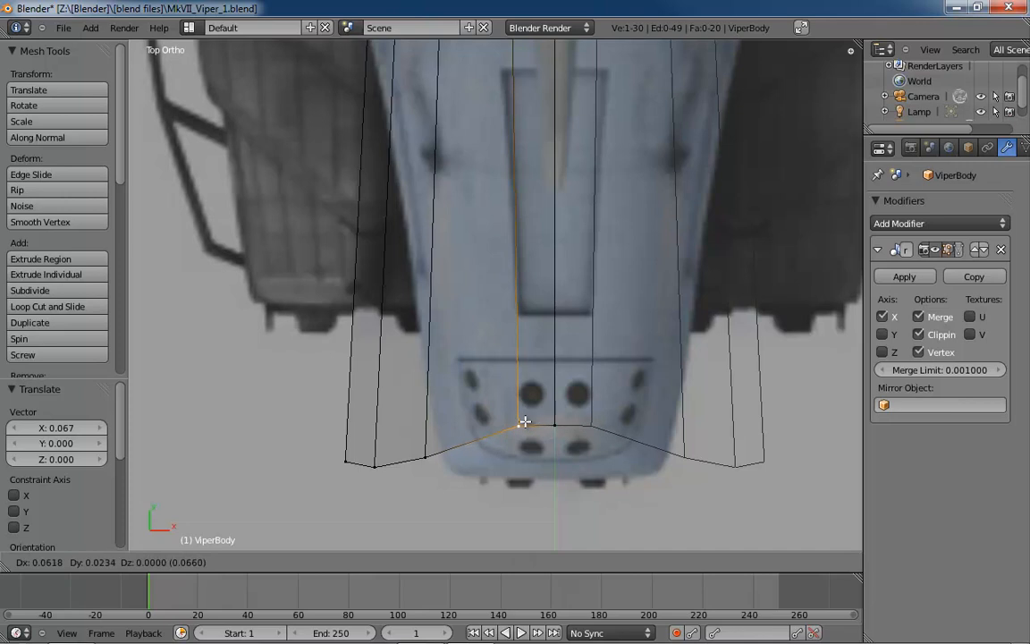
{"action": "left_click", "coordinate": [525, 421]}
{"action": "right_click", "coordinate": [426, 457]}
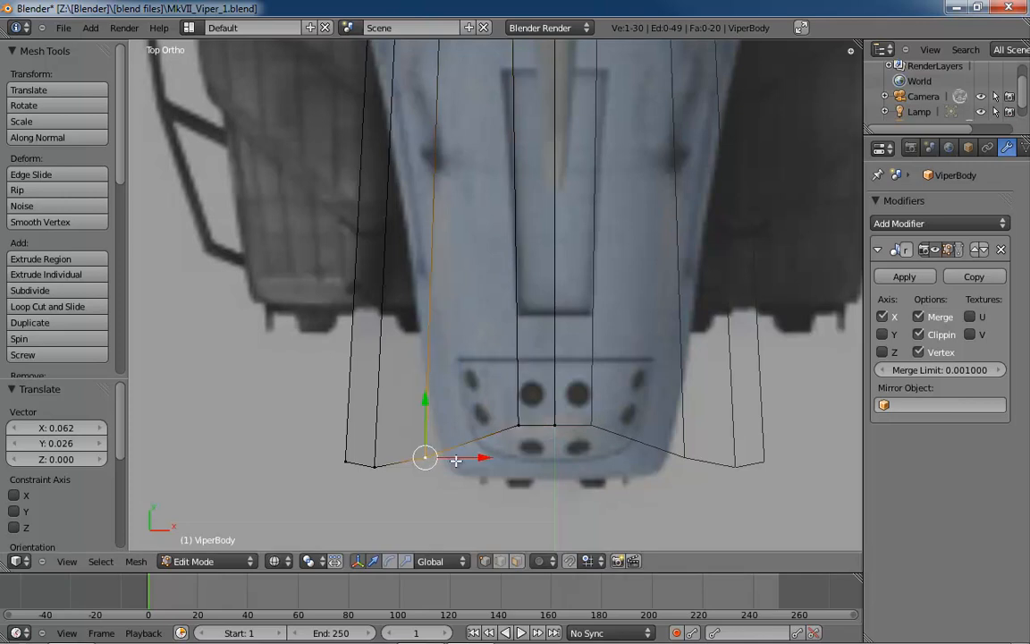
{"action": "key", "text": "g"}
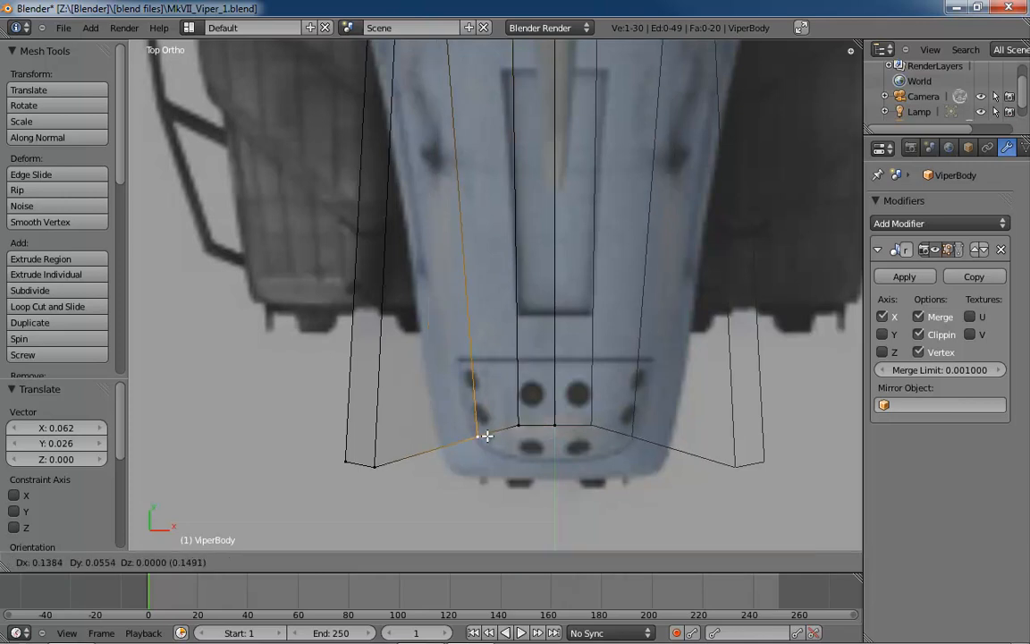
{"action": "left_click", "coordinate": [483, 432]}
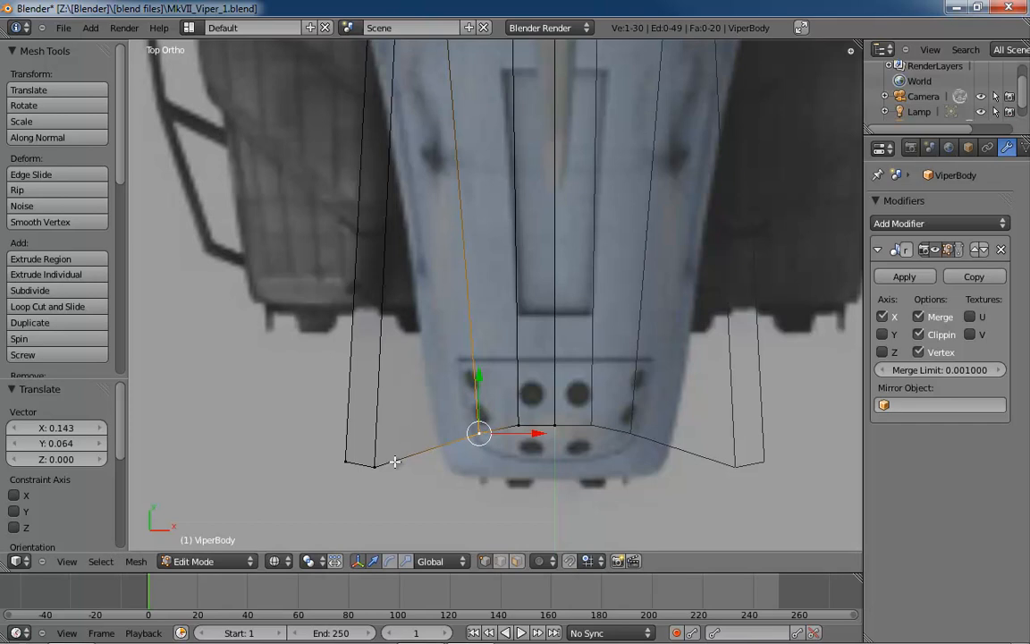
Fit the rear edge's outer two vertices to the tail outline: the second-outermost about 0.228 X, 0.068 Y, the outermost about 0.266 X, -0.009 Y
{"action": "right_click", "coordinate": [374, 466]}
{"action": "key", "text": "g"}
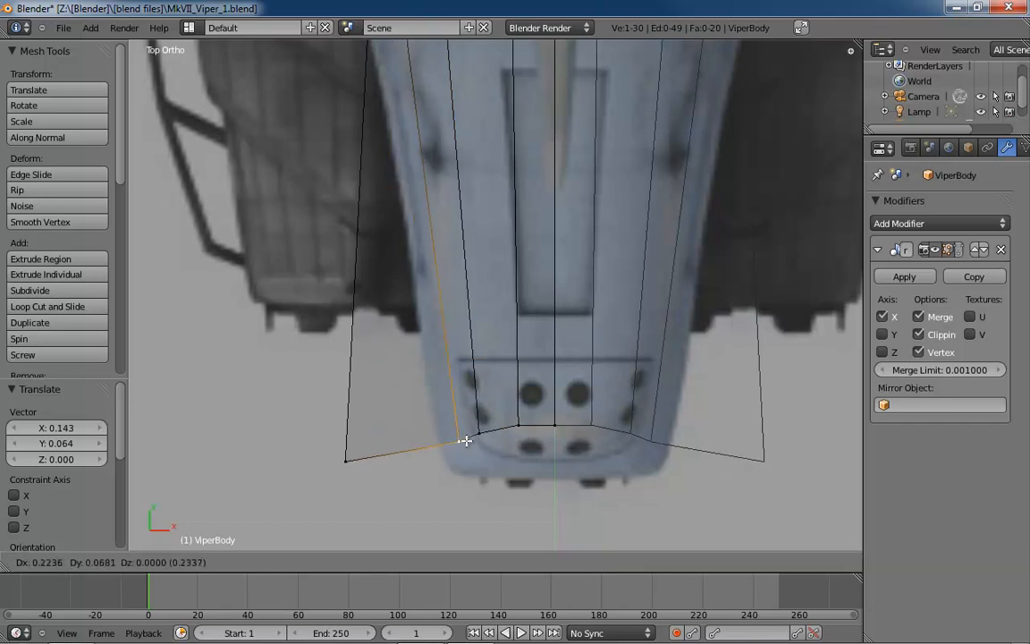
{"action": "left_click", "coordinate": [467, 440]}
{"action": "right_click", "coordinate": [347, 459]}
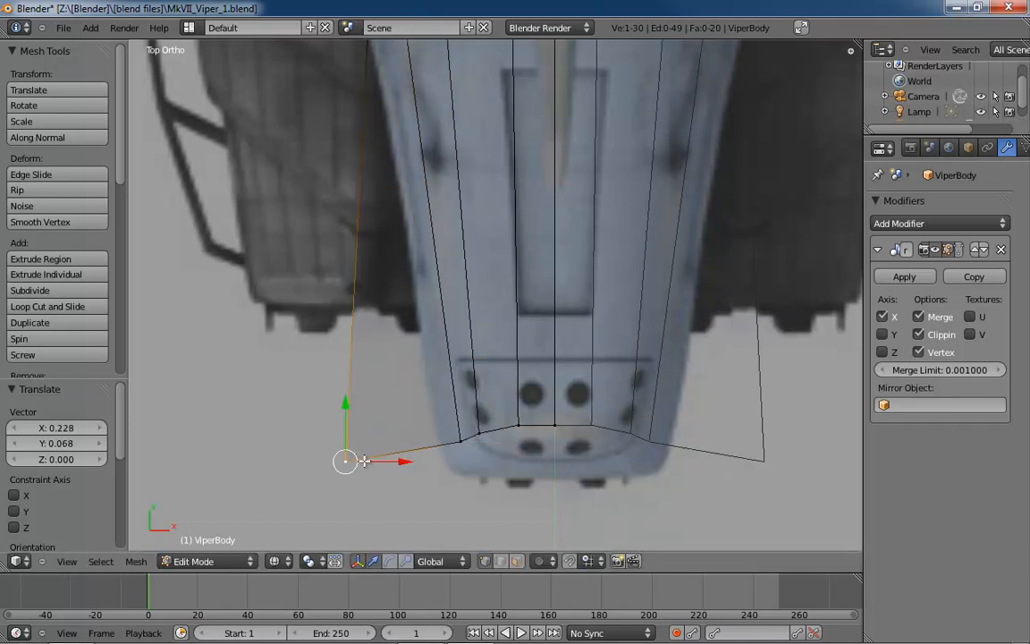
{"action": "key", "text": "g"}
{"action": "left_click", "coordinate": [452, 465]}
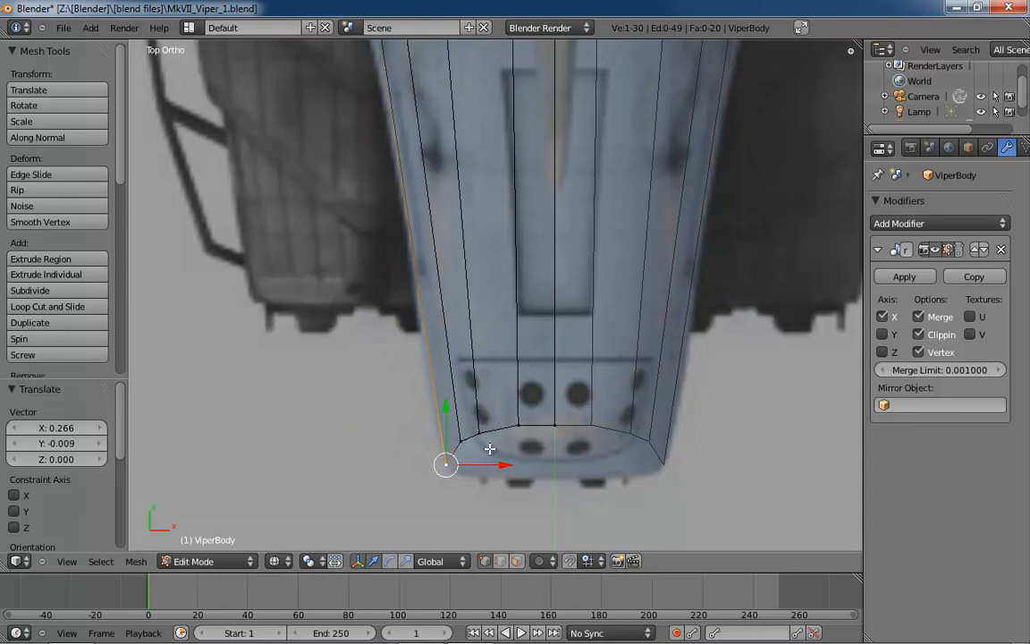
{"action": "scroll", "coordinate": [509, 313], "scroll_direction": "up", "scroll_amount": 5}
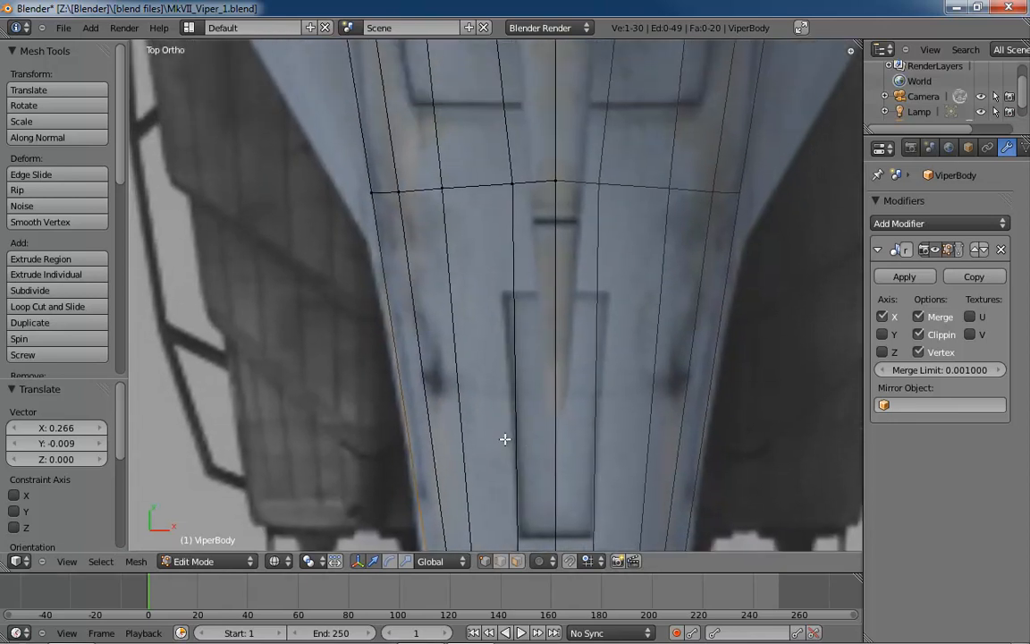
{"action": "scroll", "coordinate": [498, 448], "scroll_direction": "up", "scroll_amount": 3, "text": "shift"}
{"action": "right_click", "coordinate": [511, 304]}
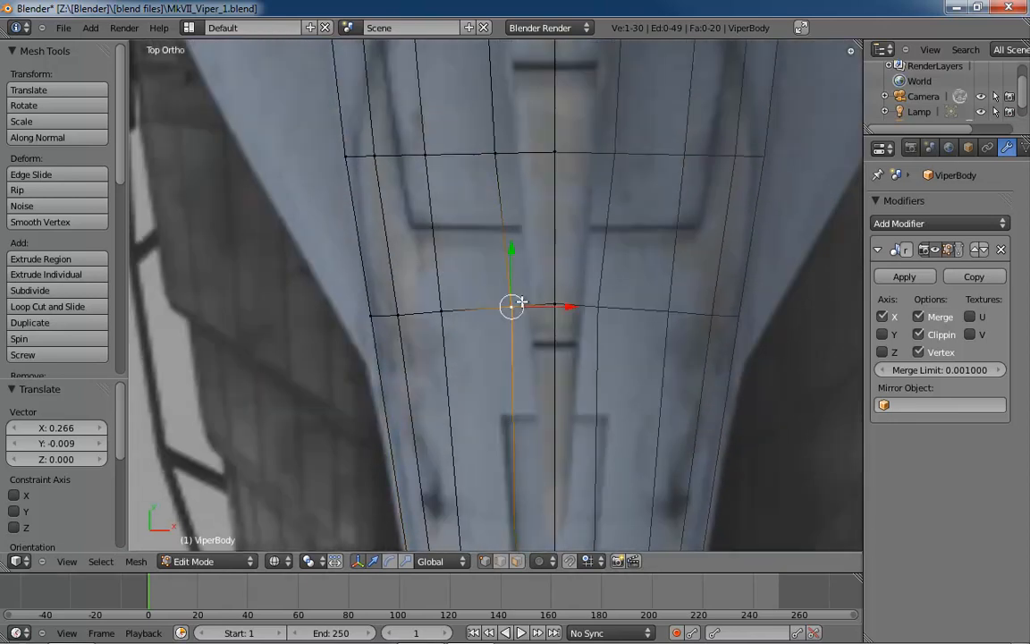
{"action": "key", "text": "g"}
{"action": "left_click", "coordinate": [511, 304]}
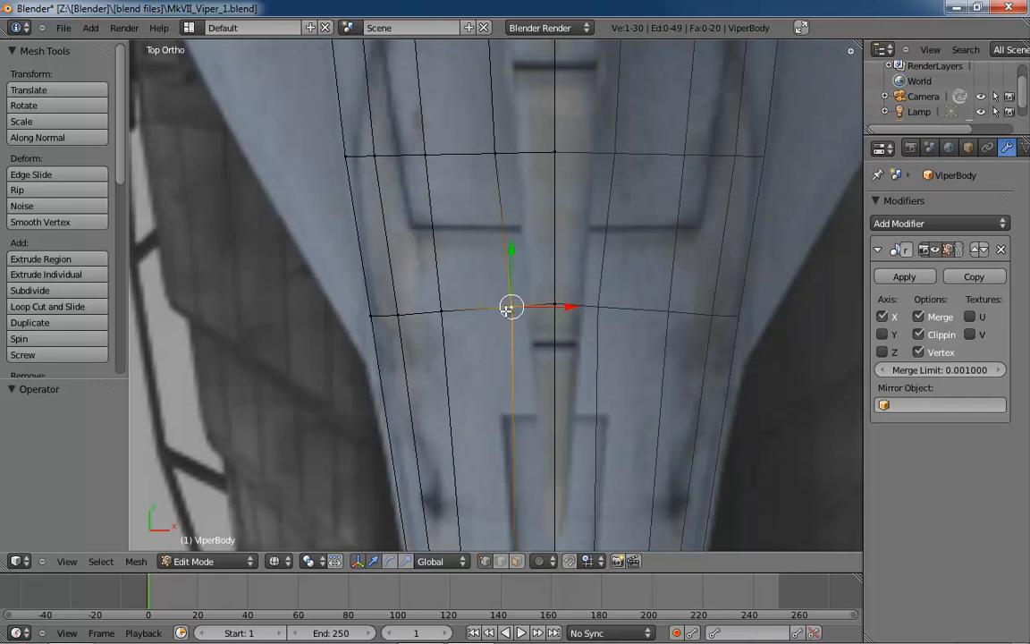
Adjust the vertex beside the centreline along X, and refit the rear edge's middle vertex in Z and by about 0.005 along X
{"action": "left_click_drag", "start_coordinate": [568, 306], "coordinate": [555, 307]}
{"action": "mouse_move", "coordinate": [586, 379]}
{"action": "middle_mouse_down"}
{"action": "mouse_move", "coordinate": [663, 278]}
{"action": "mouse_move", "coordinate": [639, 397]}
{"action": "mouse_move", "coordinate": [582, 325]}
{"action": "mouse_move", "coordinate": [616, 308]}
{"action": "mouse_move", "coordinate": [740, 308]}
{"action": "mouse_move", "coordinate": [580, 382]}
{"action": "mouse_move", "coordinate": [624, 384]}
{"action": "mouse_move", "coordinate": [426, 341]}
{"action": "mouse_move", "coordinate": [430, 331]}
{"action": "mouse_move", "coordinate": [553, 391]}
{"action": "mouse_move", "coordinate": [558, 373]}
{"action": "mouse_move", "coordinate": [635, 382]}
{"action": "mouse_move", "coordinate": [676, 402]}
{"action": "mouse_move", "coordinate": [768, 420]}
{"action": "mouse_move", "coordinate": [616, 379]}
{"action": "mouse_move", "coordinate": [524, 375]}
{"action": "middle_mouse_up"}
{"action": "key", "text": "z"}
{"action": "right_click", "coordinate": [500, 404]}
{"action": "key", "text": "g"}
{"action": "key", "text": "z"}
{"action": "left_click", "coordinate": [641, 360]}
{"action": "key", "text": "g"}
{"action": "key", "text": "x"}
{"action": "left_click", "coordinate": [669, 386]}
In the side view, add an edge loop to the last tail section and slide it forward by about 0.55
{"action": "key", "text": "ctrl+KP_3"}
{"action": "scroll", "coordinate": [524, 375], "scroll_direction": "up", "scroll_amount": 3}
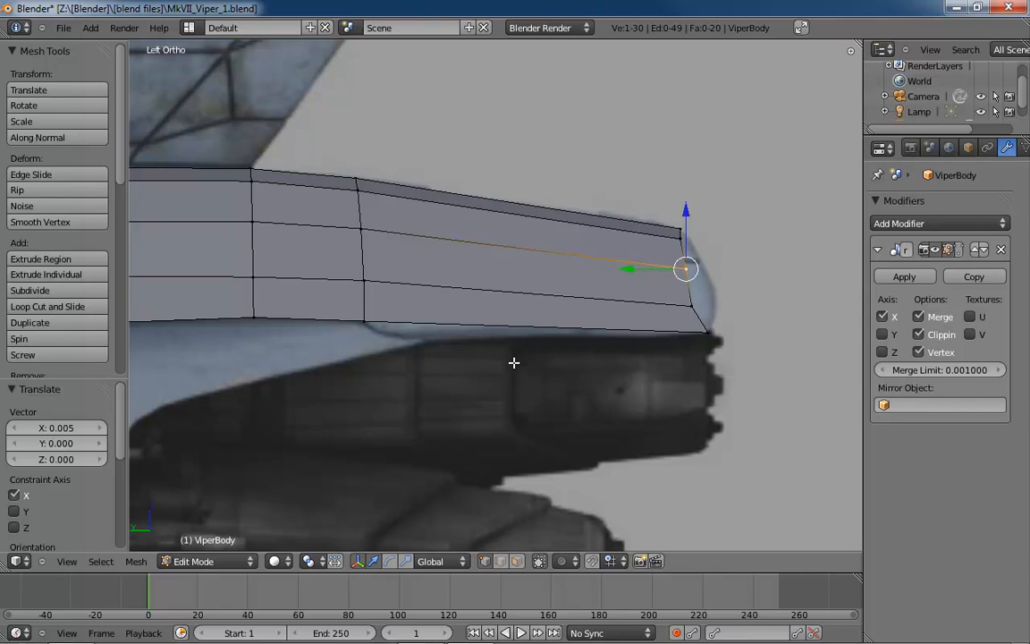
{"action": "middle_click_drag", "start_coordinate": [478, 321], "coordinate": [519, 389], "text": "shift"}
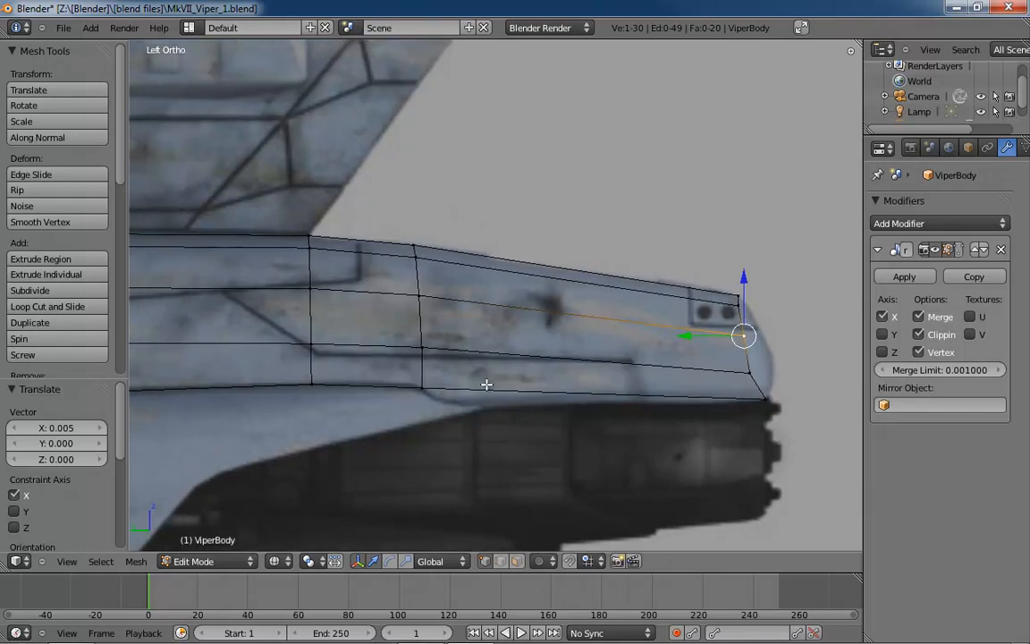
{"action": "key", "text": "ctrl+r"}
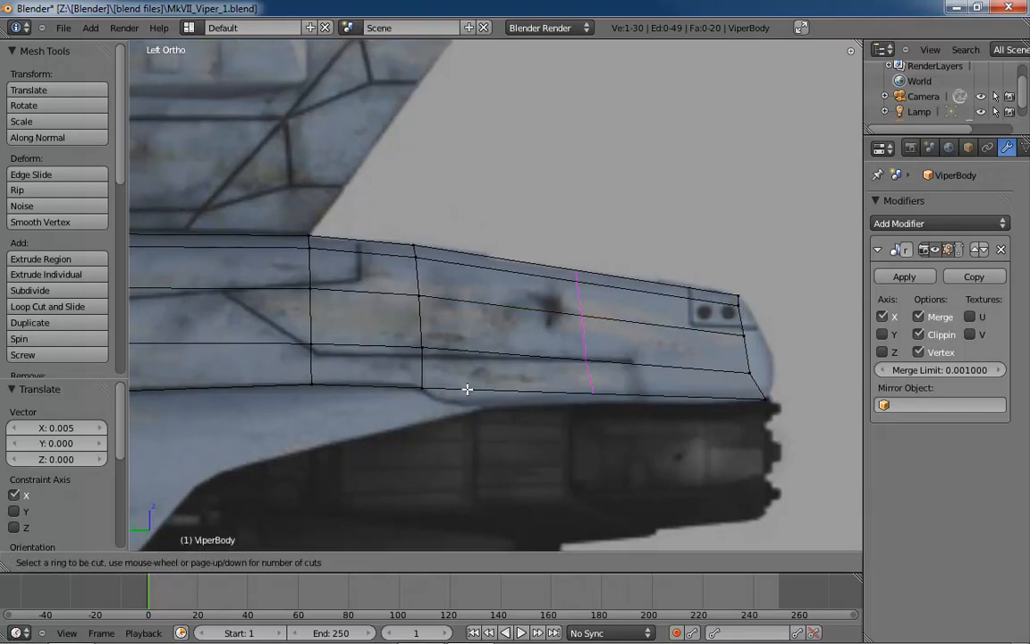
{"action": "left_click", "coordinate": [602, 370]}
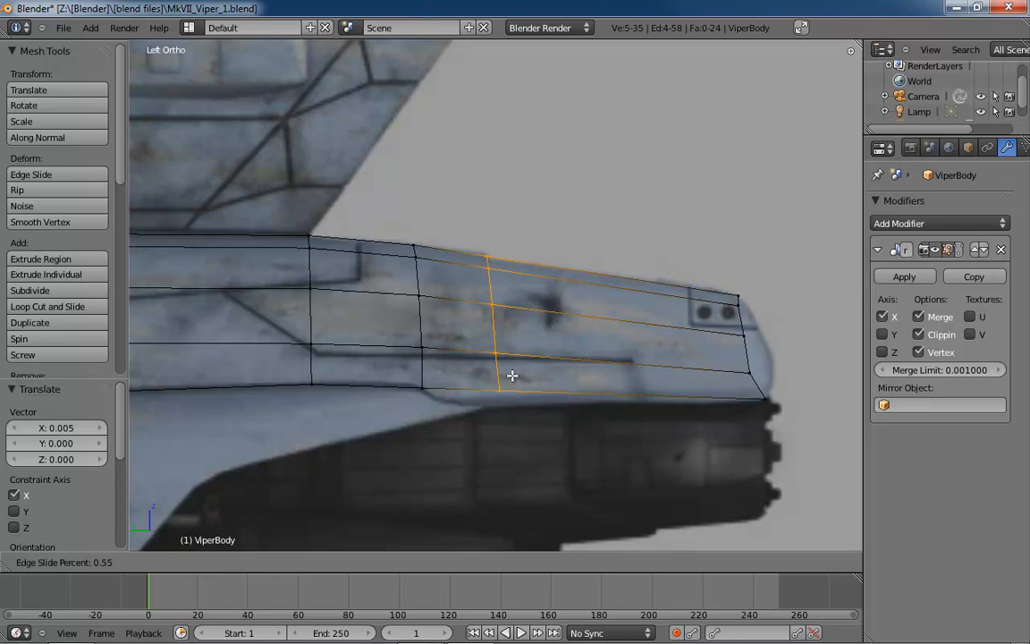
{"action": "left_click", "coordinate": [503, 393]}
Fit the new loop's lowest vertex to the body underside, about 0.058 Y, -0.061 Z, and raise the vertex above it about 0.012 Z
{"action": "right_click", "coordinate": [500, 391]}
{"action": "key", "text": "g"}
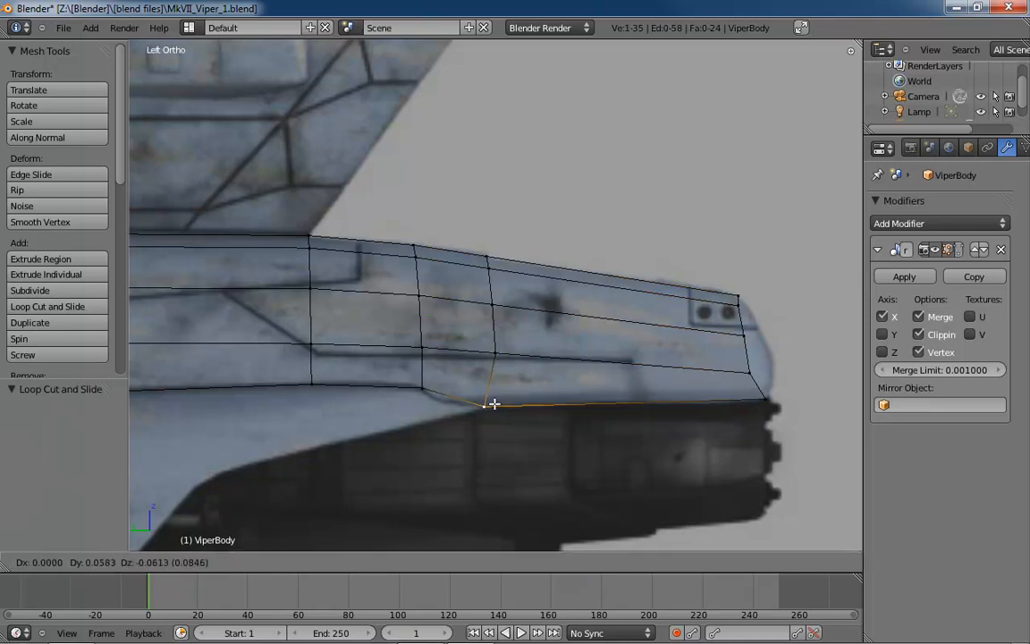
{"action": "left_click", "coordinate": [494, 404]}
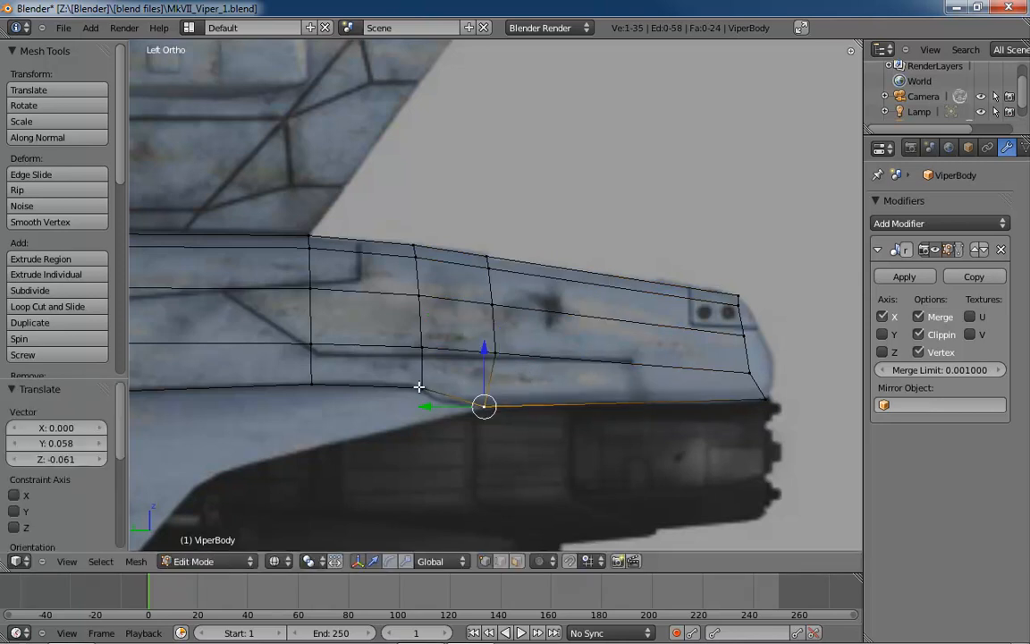
{"action": "right_click", "coordinate": [495, 351]}
{"action": "key", "text": "g"}
{"action": "key", "text": "z"}
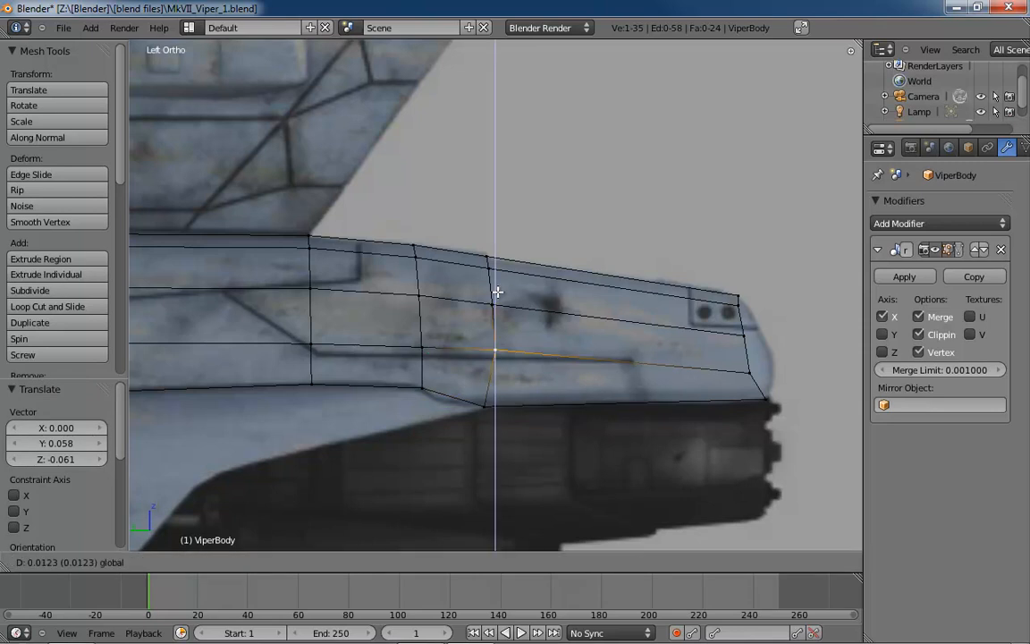
{"action": "left_click", "coordinate": [497, 292]}
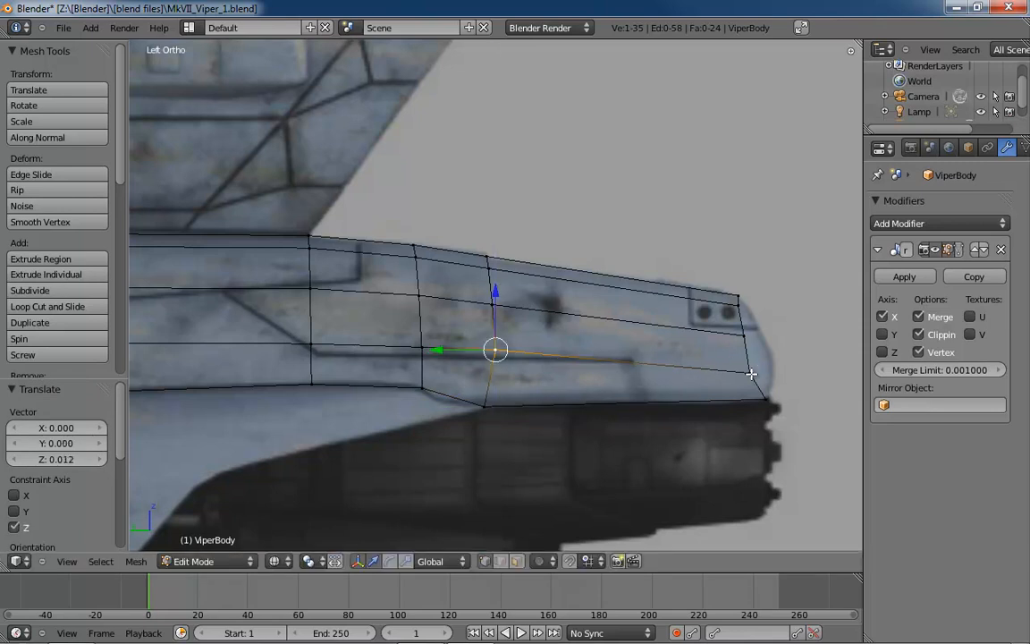
Move the rear edge's second-lowest vertex backward and up, about -0.028 Y and 0.018 Z
{"action": "right_click", "coordinate": [752, 372]}
{"action": "key", "text": "g"}
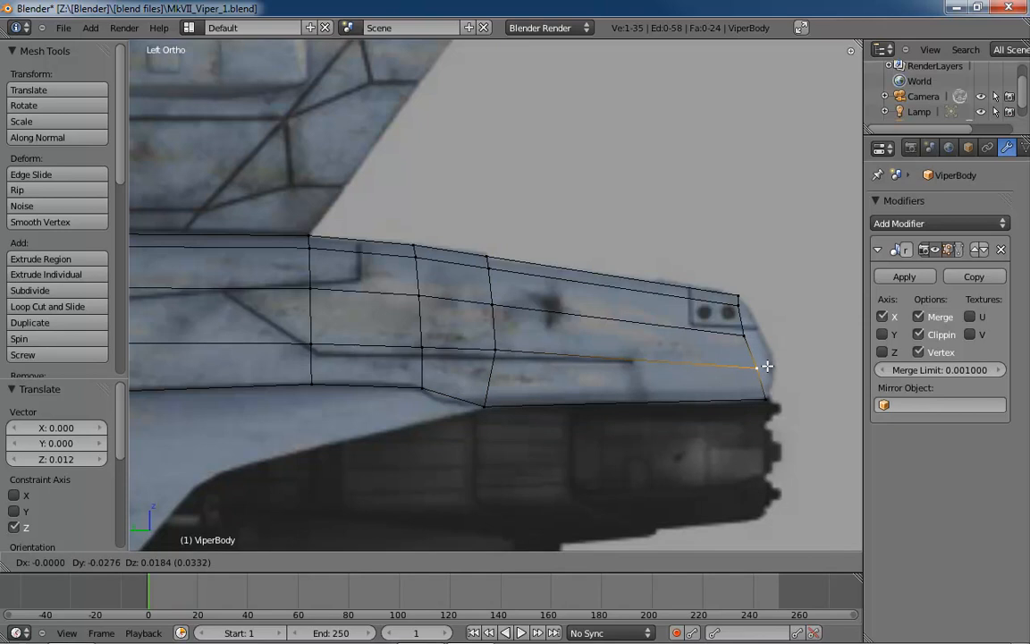
{"action": "left_click", "coordinate": [767, 367]}
Select the second-lowest vertex of the new tail loop
{"action": "right_click", "coordinate": [496, 348]}
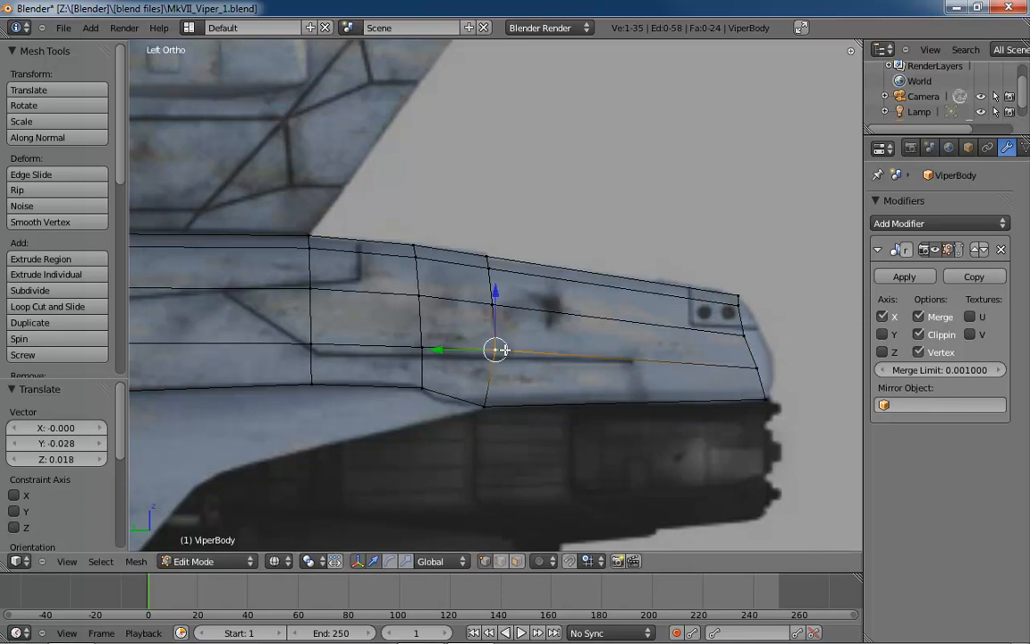
Shift the selected lower side vertex 0.028 along Y and fine-tune its height by -0.003 along Z
{"action": "key", "text": "g"}
{"action": "key", "text": "z"}
{"action": "left_click", "coordinate": [490, 347]}
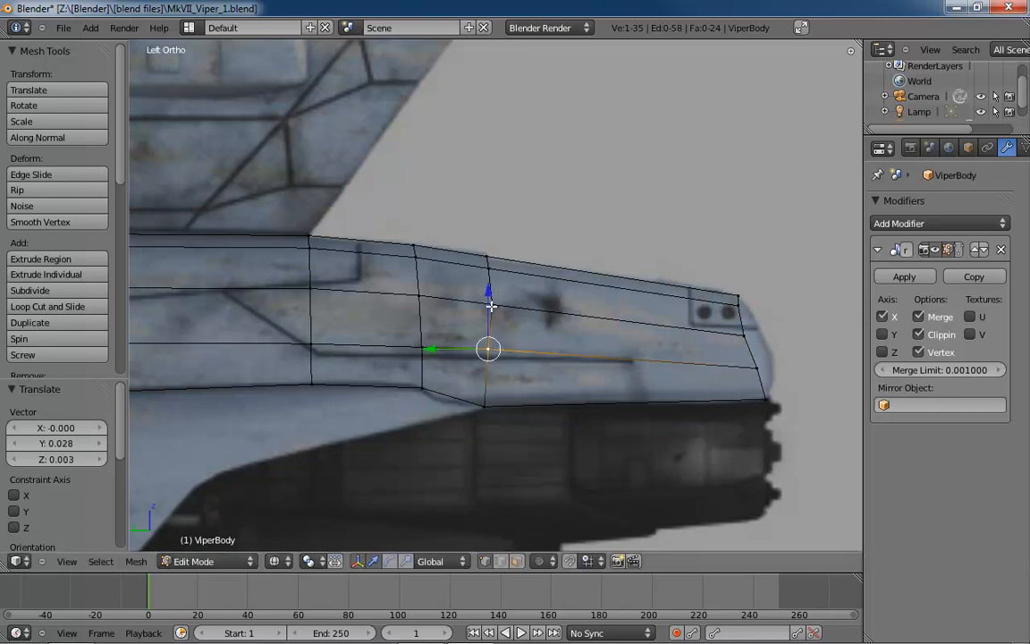
{"action": "key", "text": "g"}
{"action": "key", "text": "z"}
{"action": "left_click", "coordinate": [491, 299]}
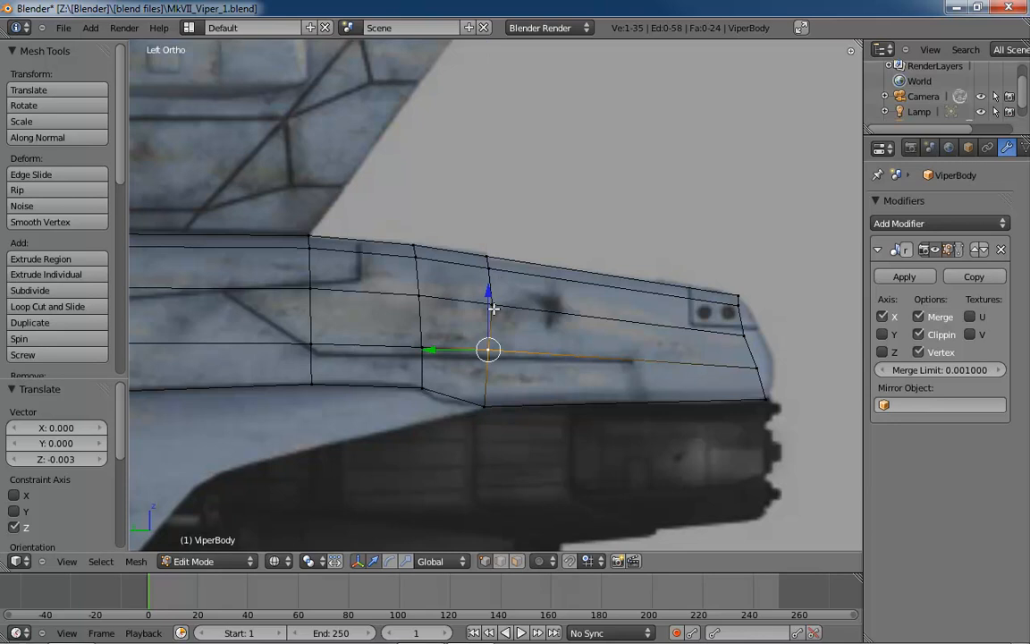
Raise the vertex directly above on the same cross-section loop by 0.009 along Z
{"action": "key", "text": "a"}
{"action": "right_click", "coordinate": [491, 302]}
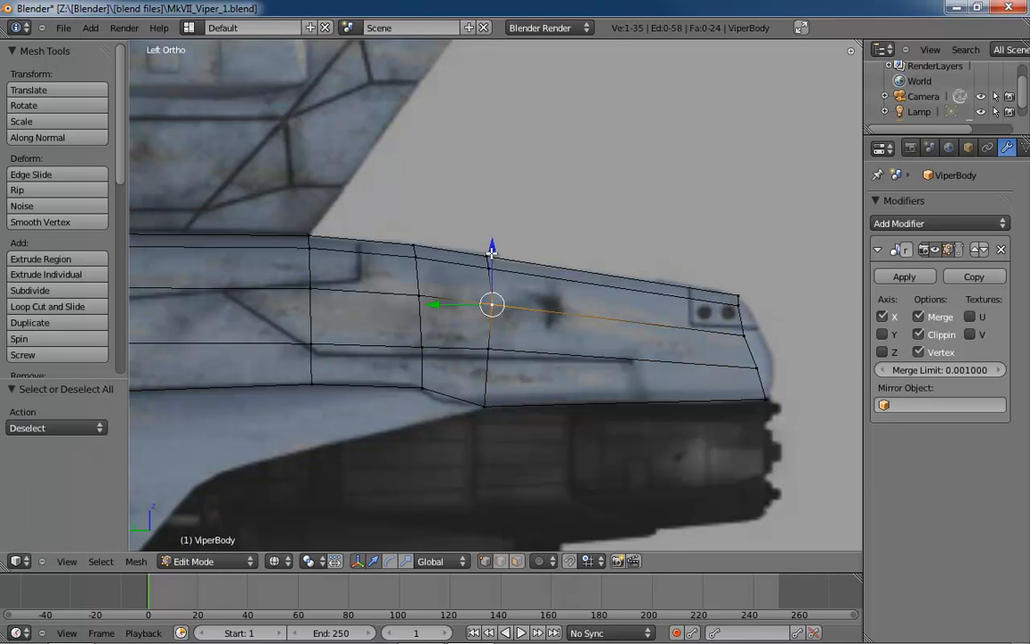
{"action": "key", "text": "g"}
{"action": "key", "text": "z"}
{"action": "left_click", "coordinate": [491, 251]}
Adjust the heights of the loop's upper two vertices along Z, raising the topmost one by 0.009
{"action": "right_click", "coordinate": [487, 265]}
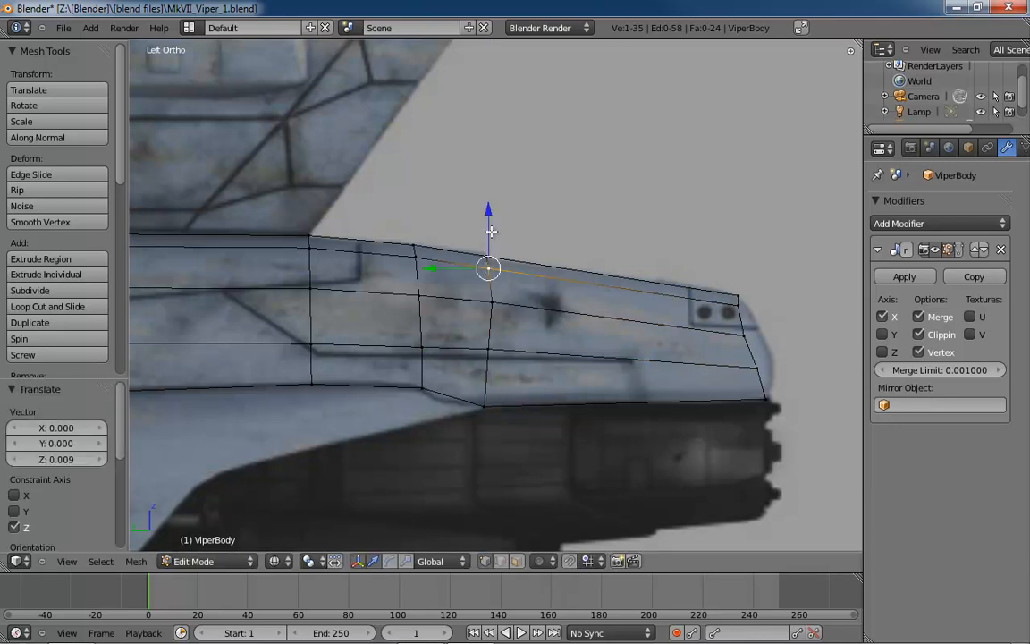
{"action": "key", "text": "g"}
{"action": "key", "text": "z"}
{"action": "left_click", "coordinate": [490, 217]}
{"action": "key", "text": "a"}
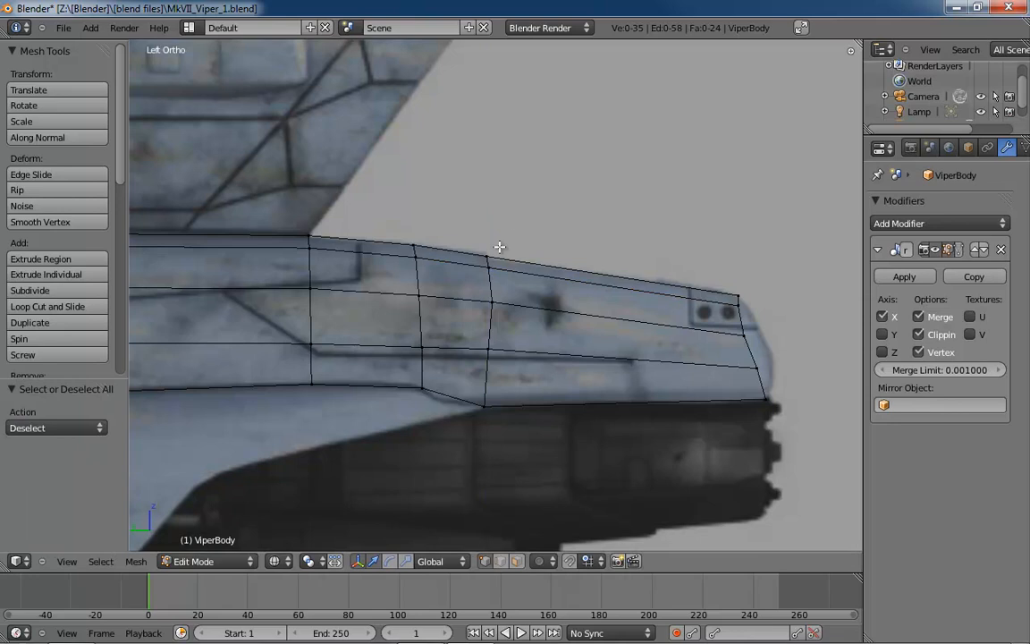
{"action": "right_click", "coordinate": [486, 254]}
{"action": "key", "text": "g"}
{"action": "key", "text": "z"}
{"action": "left_click", "coordinate": [486, 204]}
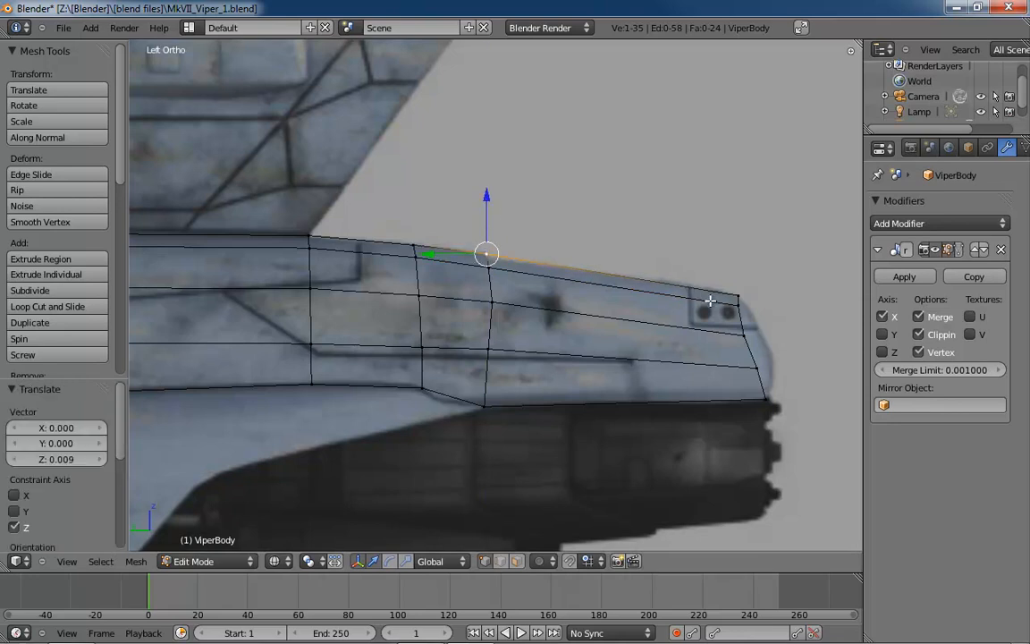
In solid shading and edge select mode, extrude the top rear edge of the body and lower the new edge 0.392 along Z
{"action": "middle_click_drag", "start_coordinate": [766, 378], "coordinate": [572, 361]}
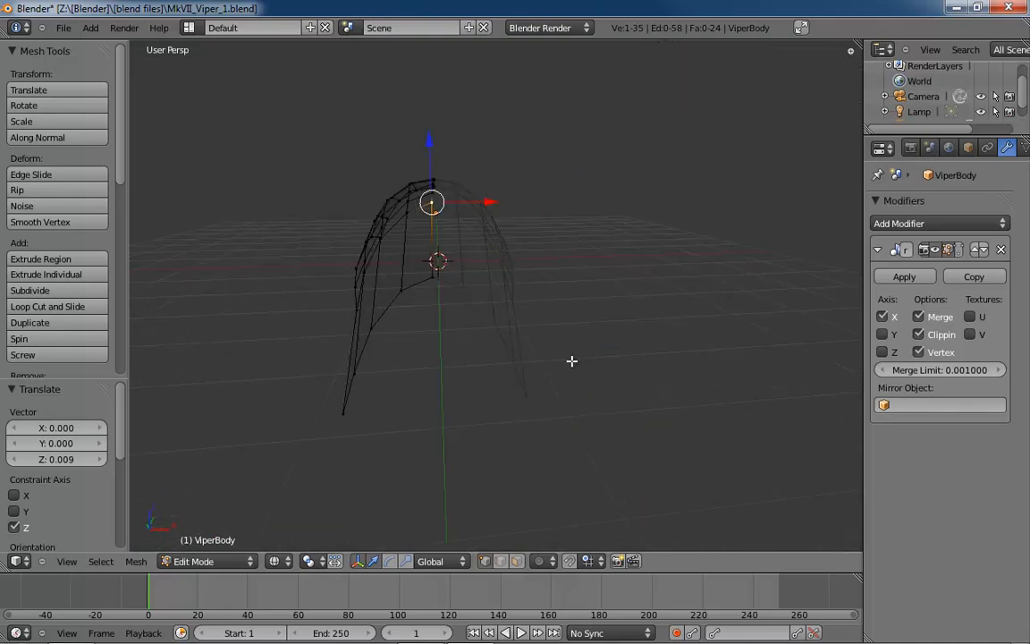
{"action": "mouse_move", "coordinate": [468, 342]}
{"action": "middle_mouse_down"}
{"action": "mouse_move", "coordinate": [506, 369]}
{"action": "mouse_move", "coordinate": [451, 266]}
{"action": "mouse_move", "coordinate": [490, 304]}
{"action": "middle_mouse_up"}
{"action": "key", "text": "z"}
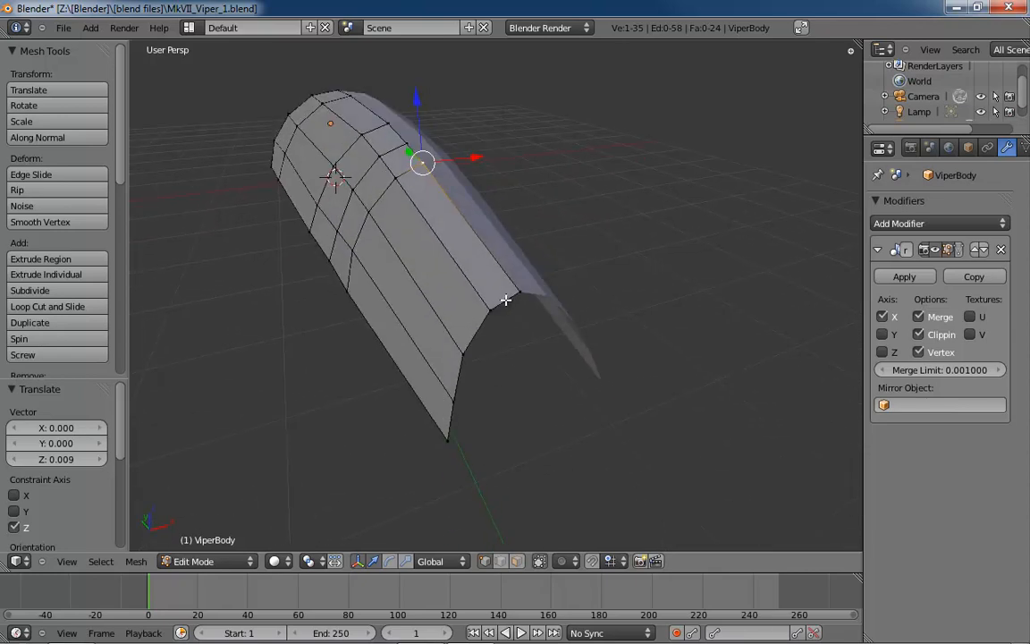
{"action": "key", "text": "ctrl+Tab"}
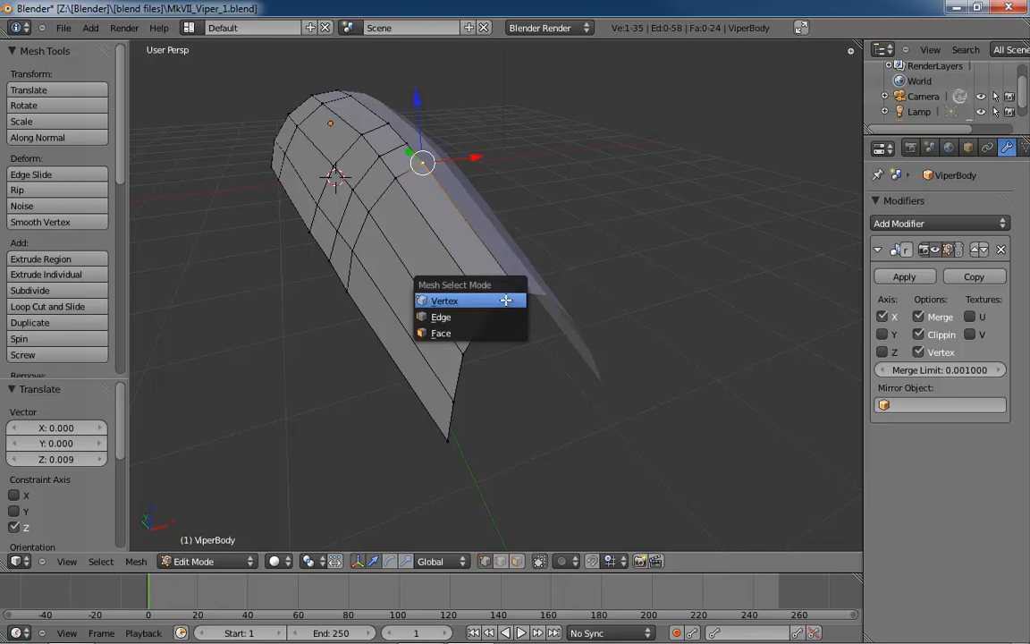
{"action": "key", "text": "2"}
{"action": "right_click", "coordinate": [506, 301]}
{"action": "middle_click_drag", "start_coordinate": [511, 315], "coordinate": [501, 346]}
{"action": "key", "text": "e"}
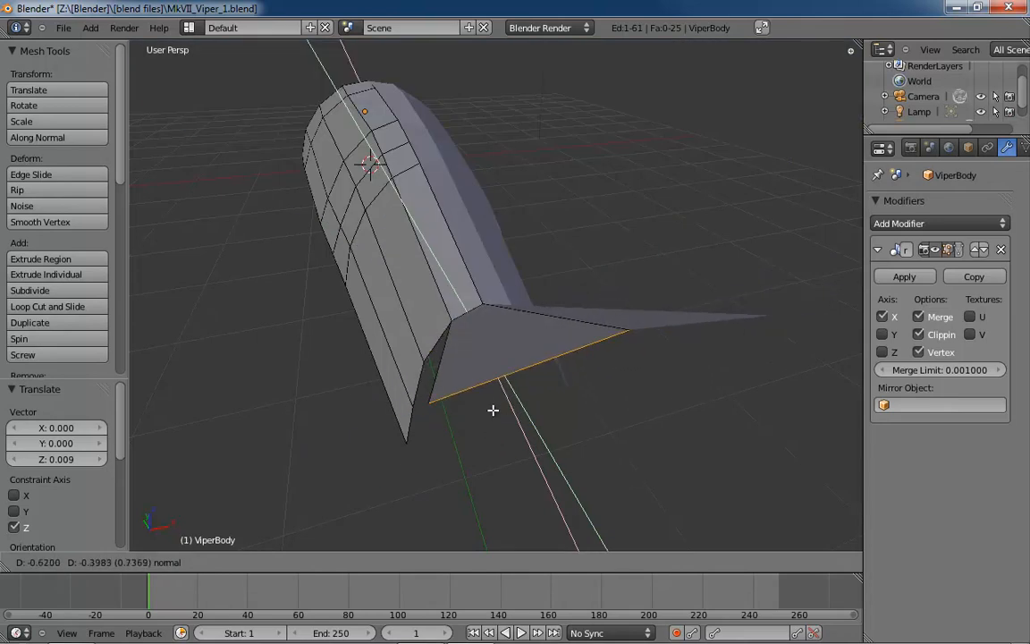
{"action": "left_click", "coordinate": [465, 368]}
{"action": "middle_click_drag", "start_coordinate": [466, 368], "coordinate": [571, 171]}
{"action": "left_click_drag", "start_coordinate": [553, 143], "coordinate": [556, 268]}
Level the extruded edge by scaling it along Z to about zero
{"action": "middle_click_drag", "start_coordinate": [603, 320], "coordinate": [525, 319]}
{"action": "scroll", "coordinate": [572, 304], "scroll_direction": "up", "scroll_amount": 3}
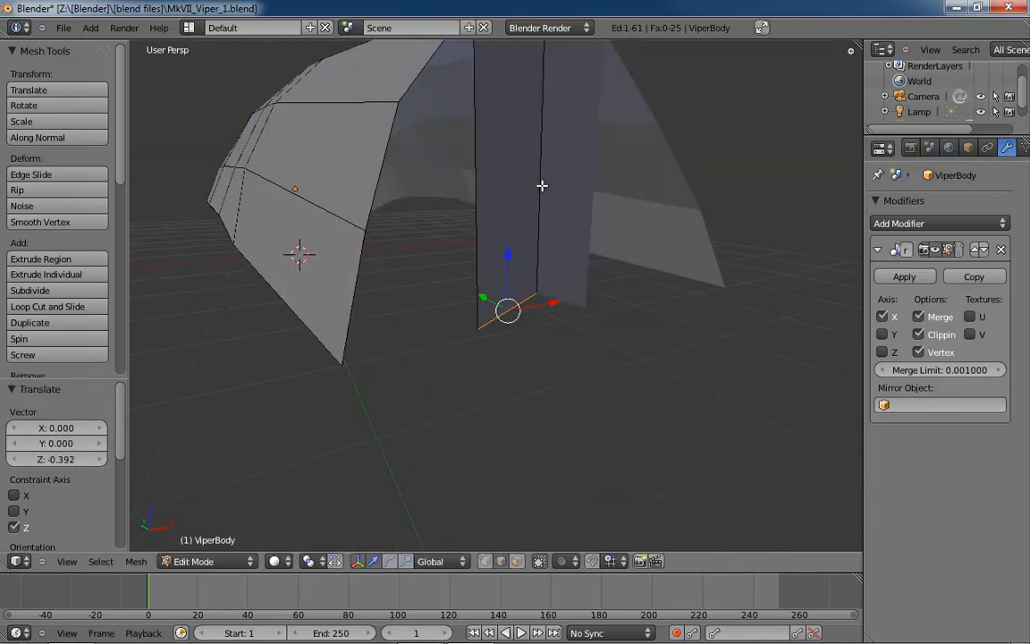
{"action": "key", "text": "s"}
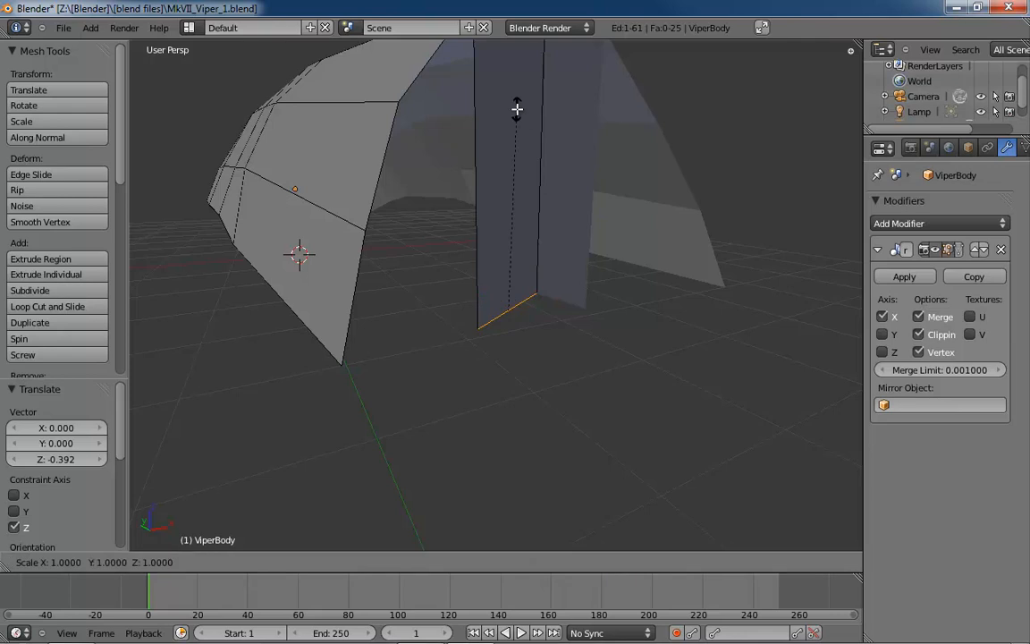
{"action": "key", "text": "z"}
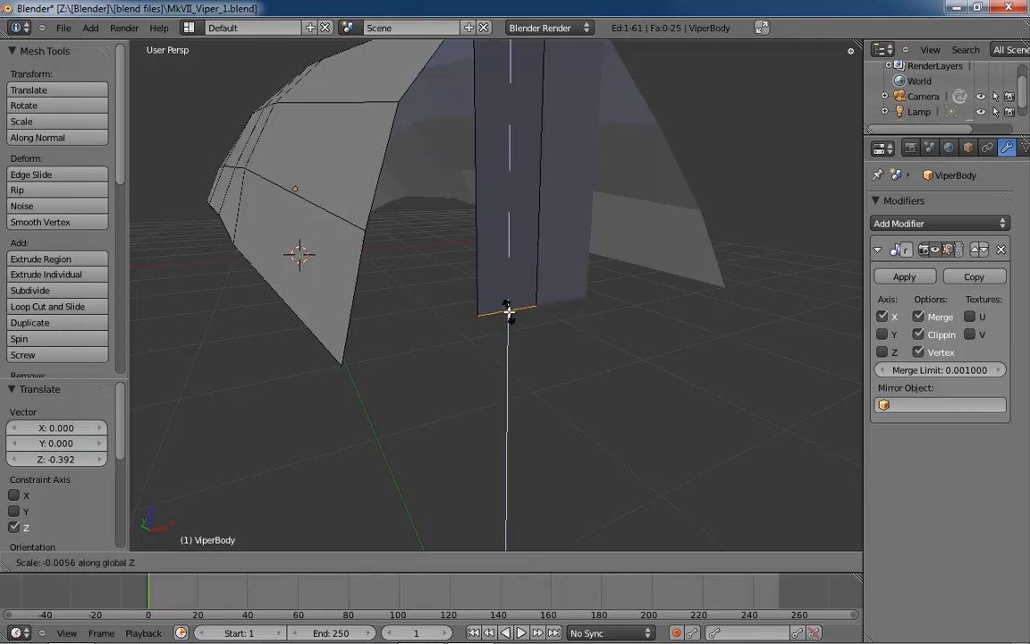
{"action": "left_click", "coordinate": [508, 310]}
Move the levelled lower edge of the extruded strip -0.135 along Y, tilting the strip backwards
{"action": "middle_click_drag", "start_coordinate": [558, 295], "coordinate": [537, 285]}
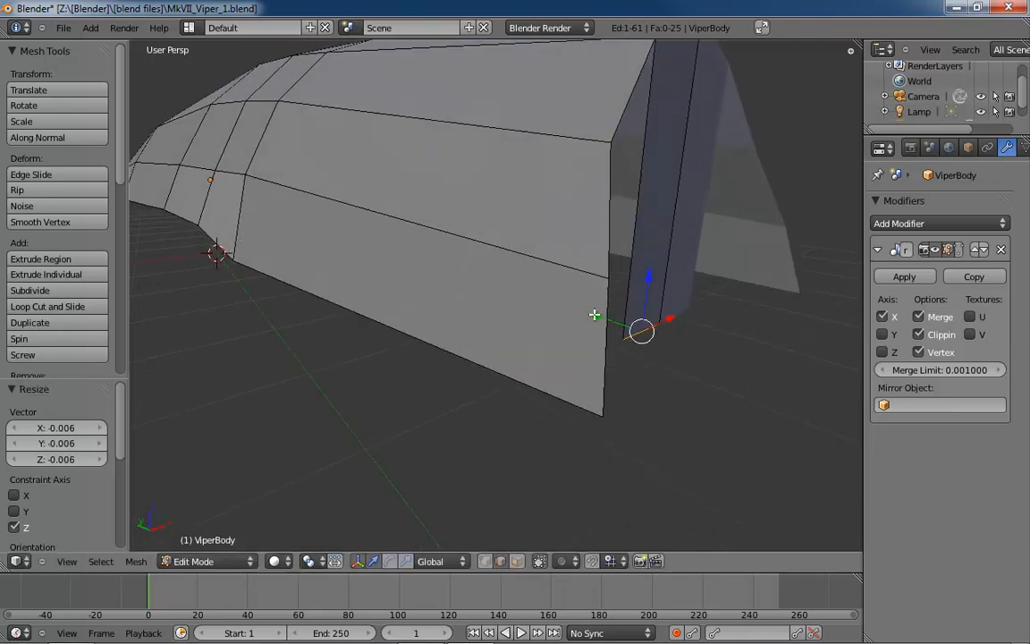
{"action": "key", "text": "g"}
{"action": "key", "text": "y"}
{"action": "left_click", "coordinate": [685, 345]}
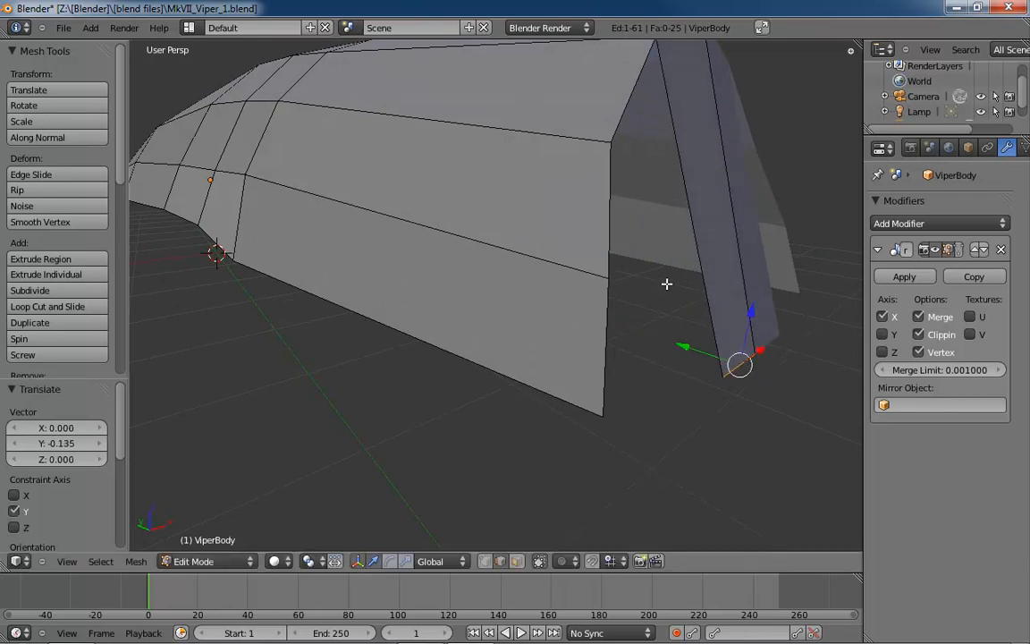
Add three evenly spaced horizontal loop cuts across the extruded rear strip
{"action": "middle_click_drag", "start_coordinate": [667, 283], "coordinate": [526, 266]}
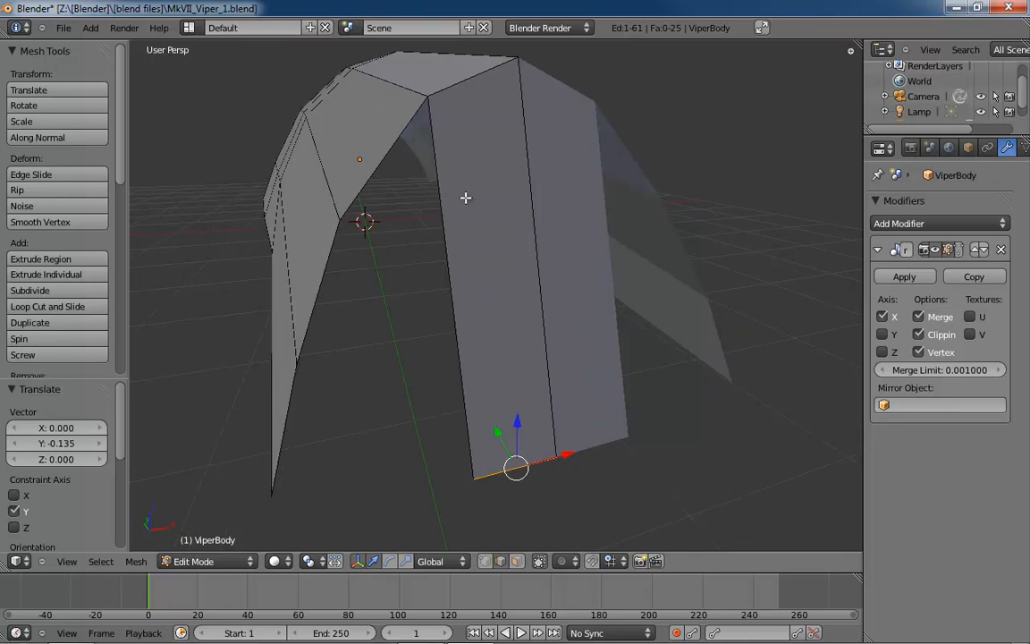
{"action": "key", "text": "ctrl+r"}
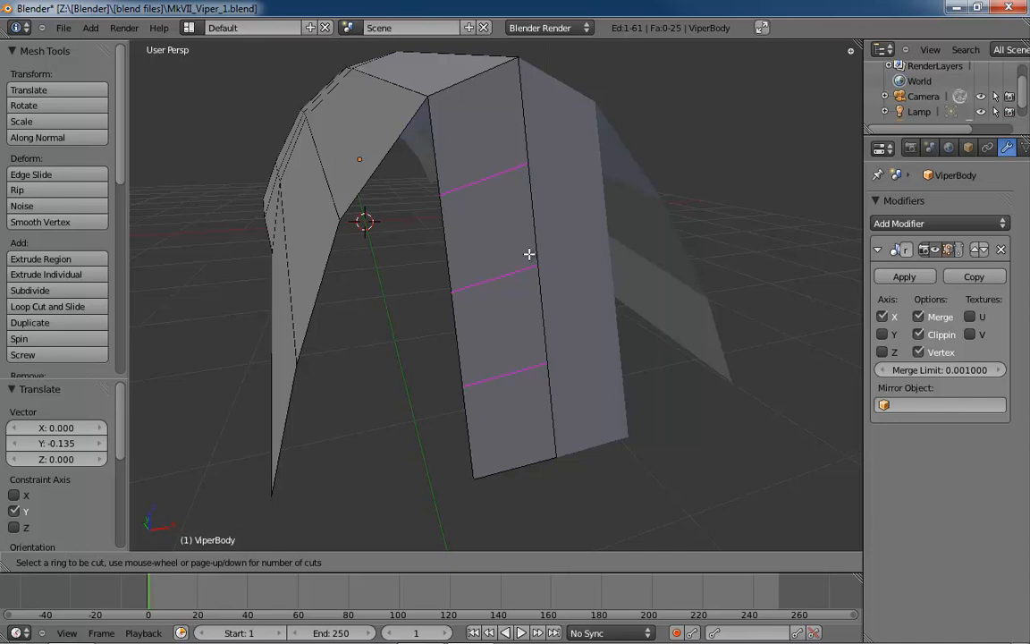
{"action": "left_click", "coordinate": [529, 254]}
{"action": "right_click", "coordinate": [529, 254]}
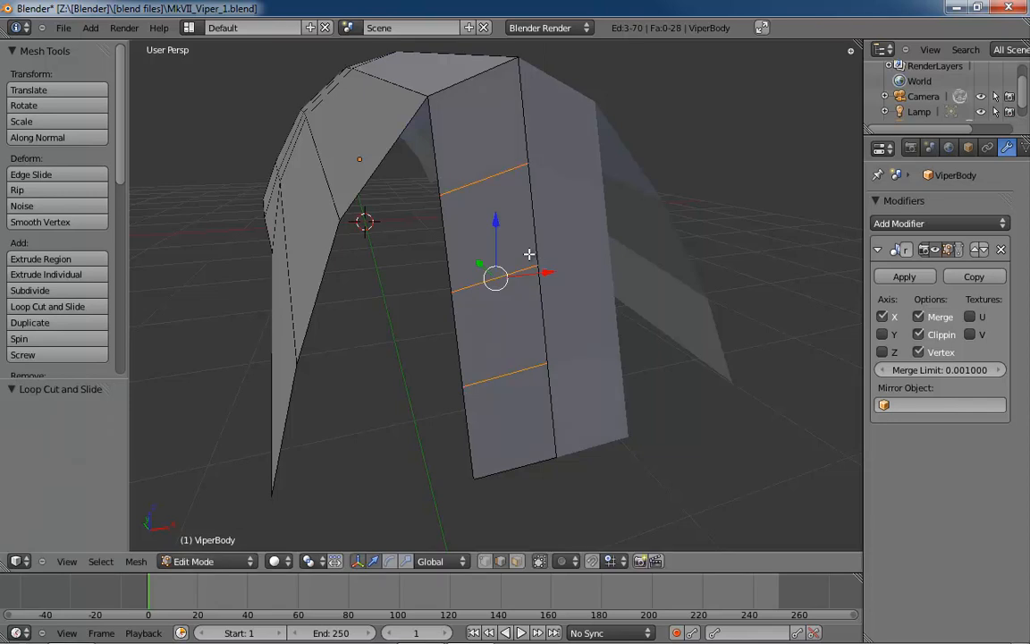
In vertex select mode, merge the outer vertex of the strip's upper cut into the adjacent body rim vertex using At Last
{"action": "key", "text": "ctrl+Tab"}
{"action": "left_click", "coordinate": [447, 199]}
{"action": "right_click", "coordinate": [439, 194]}
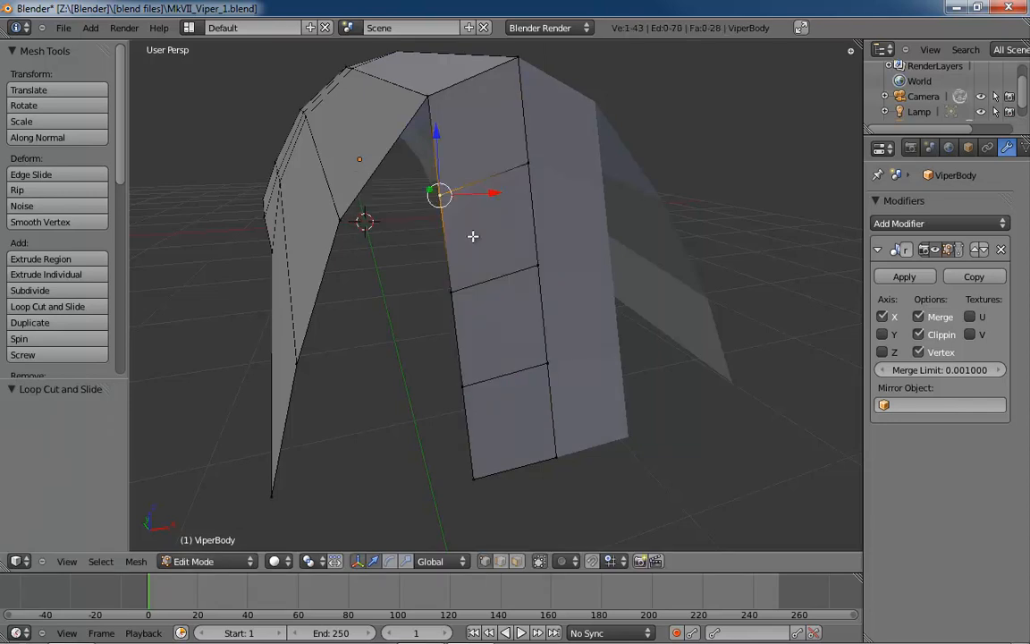
{"action": "right_click", "coordinate": [339, 218], "text": "shift"}
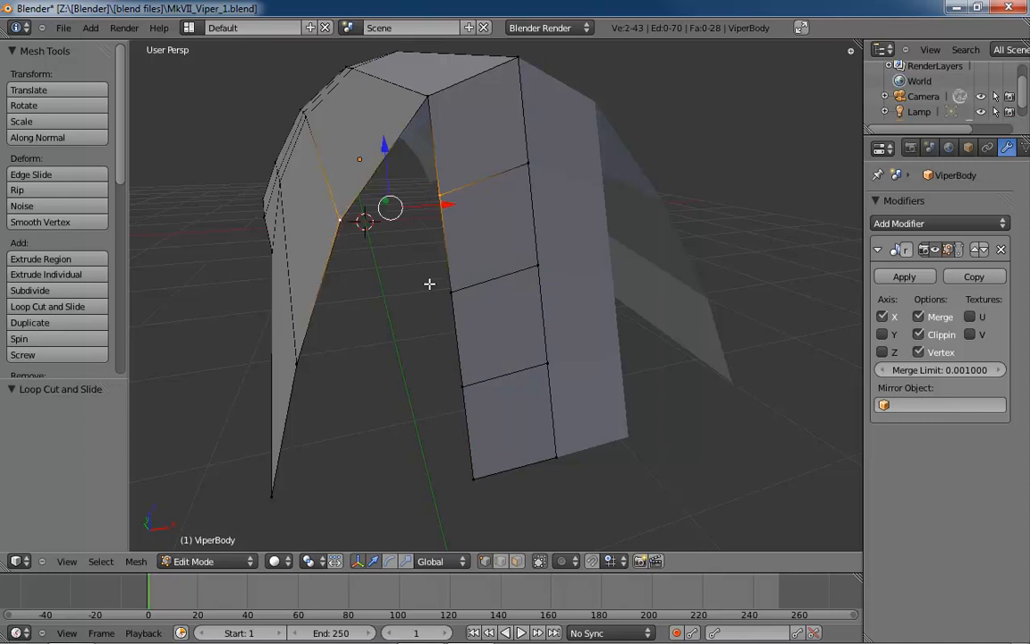
{"action": "key", "text": "alt+m"}
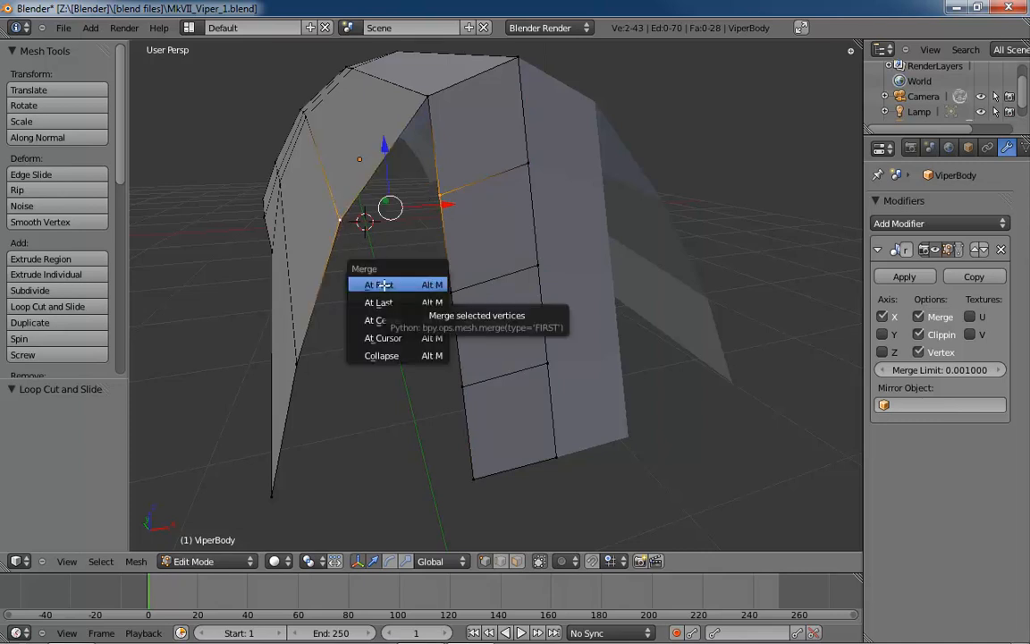
{"action": "left_click", "coordinate": [401, 304]}
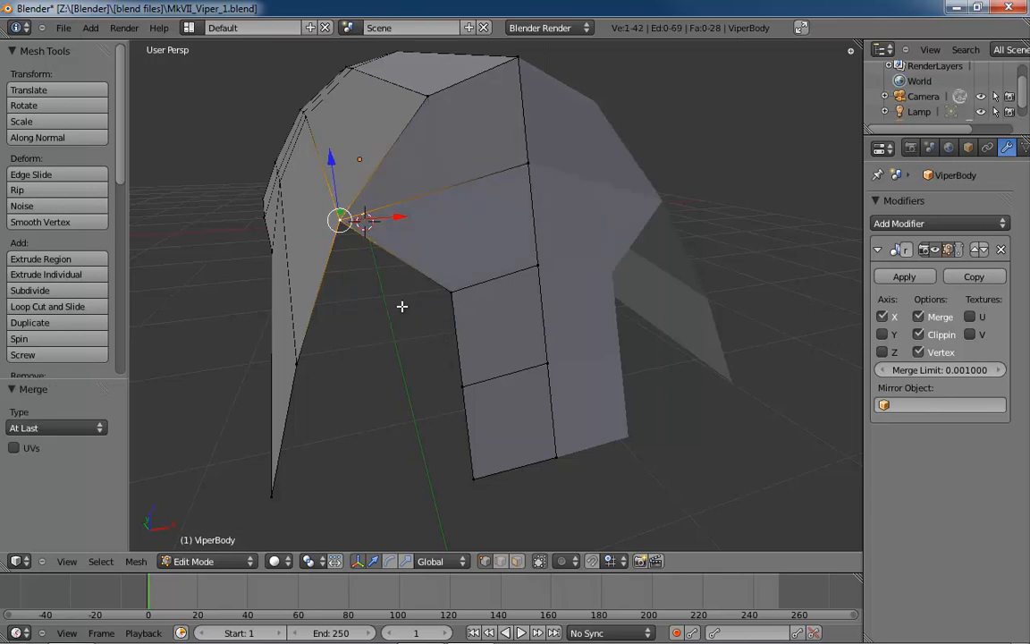
Merge the outer vertex of the strip's middle cut into the second-lowest body rim vertex using At Last
{"action": "right_click", "coordinate": [449, 293]}
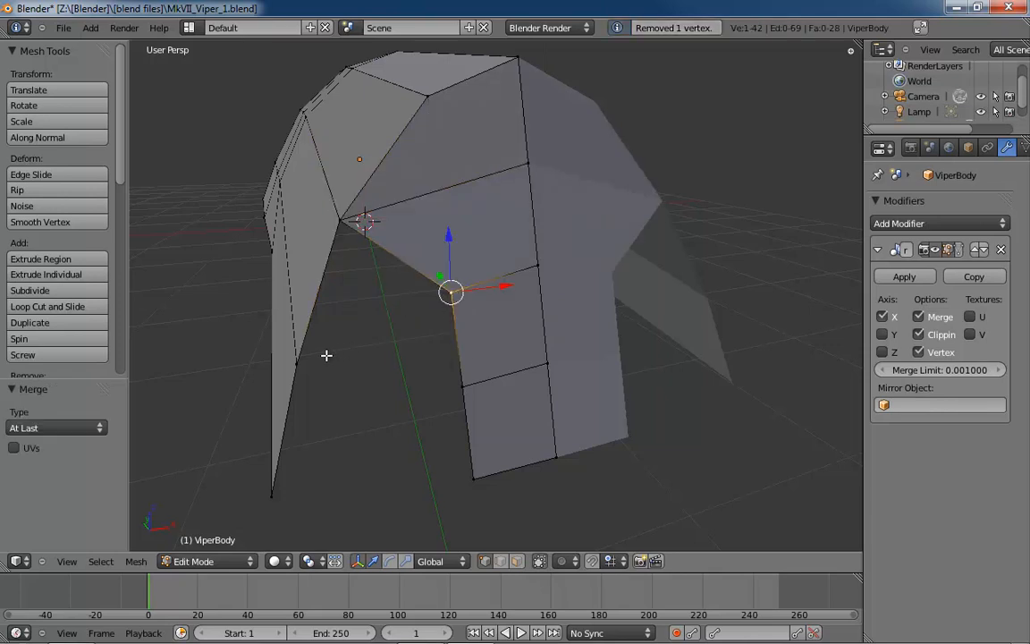
{"action": "right_click", "coordinate": [300, 364], "text": "shift"}
{"action": "middle_click_drag", "start_coordinate": [443, 383], "coordinate": [456, 343]}
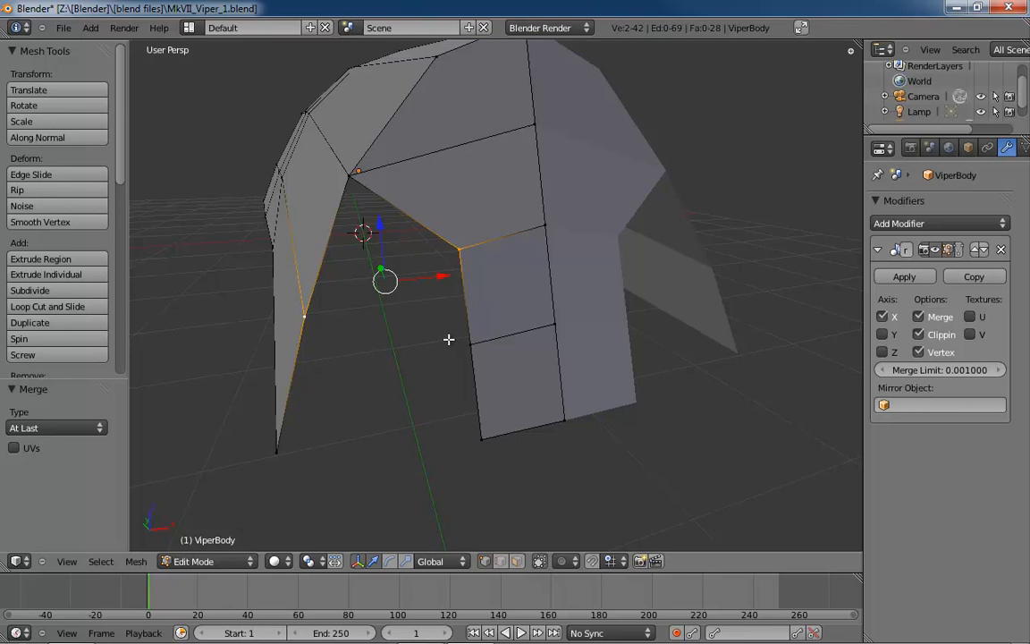
{"action": "key", "text": "alt+m"}
{"action": "left_click", "coordinate": [447, 338]}
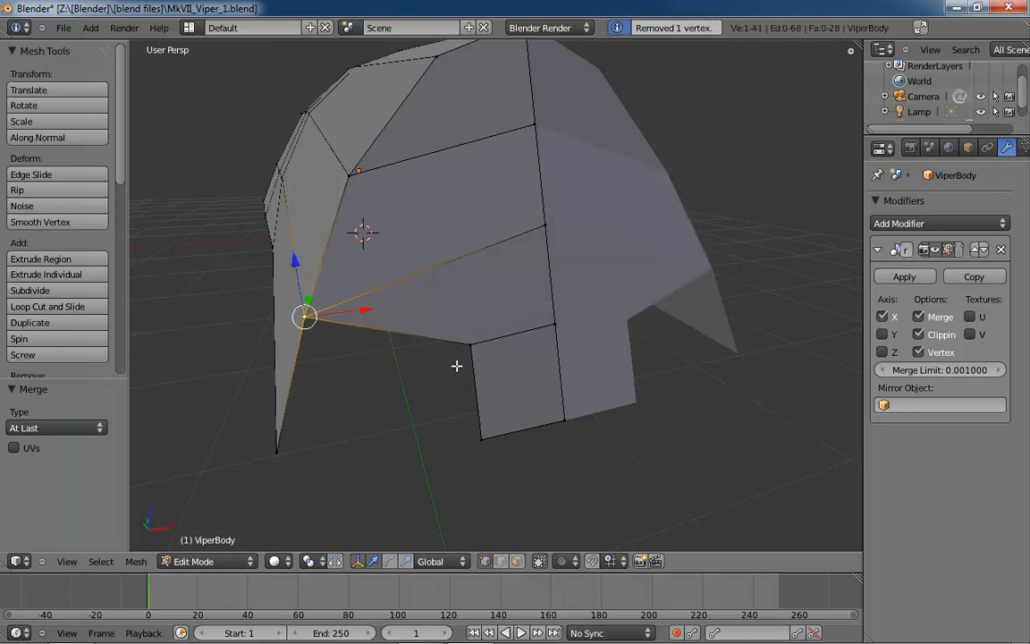
Merge the outer vertex of the strip's lowest cut into the bottom corner vertex of the body rim using At Last
{"action": "right_click", "coordinate": [277, 452], "text": "shift"}
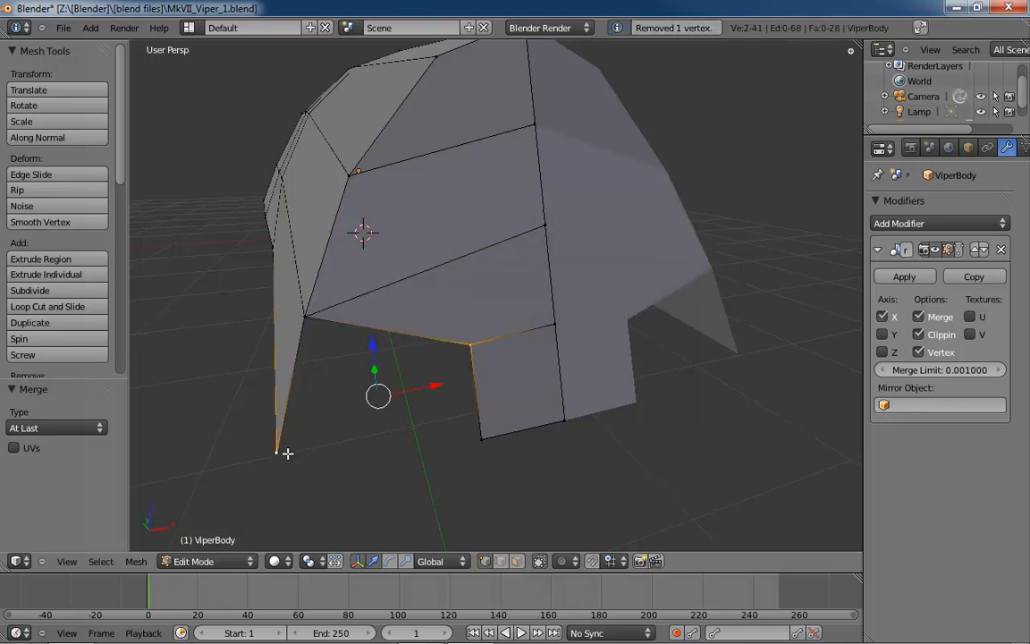
{"action": "key", "text": "space"}
{"action": "right_click", "coordinate": [470, 345]}
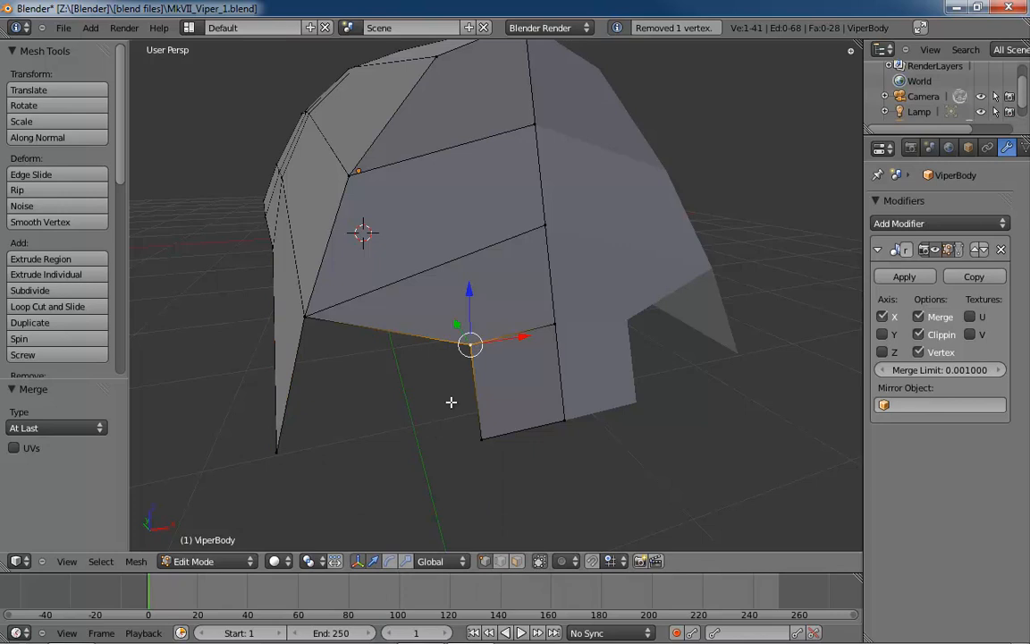
{"action": "key", "text": "a"}
{"action": "right_click", "coordinate": [472, 345]}
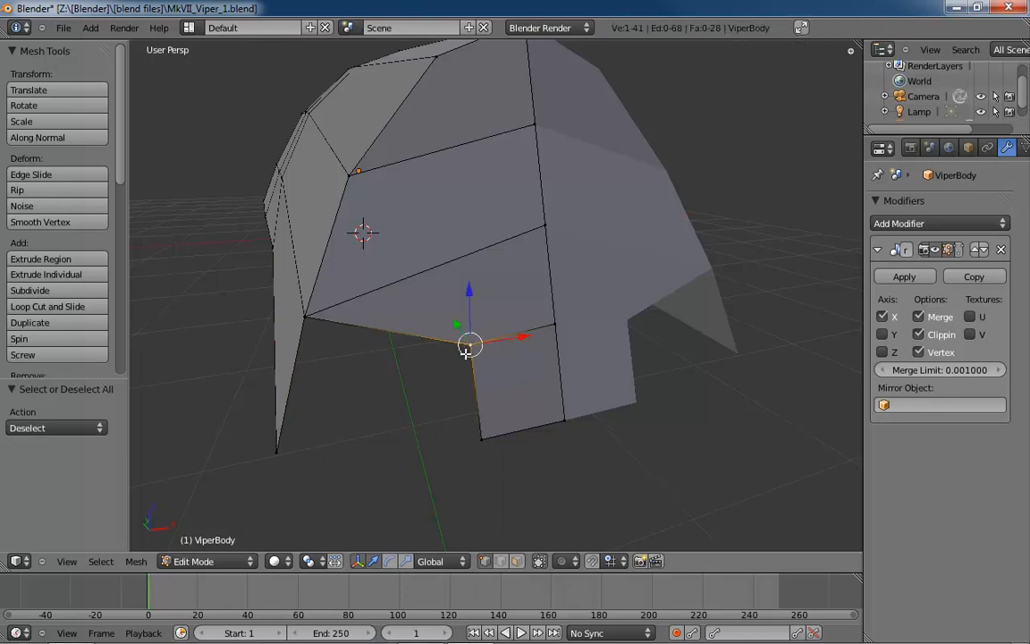
{"action": "right_click", "coordinate": [274, 452], "text": "shift"}
{"action": "key", "text": "alt+m"}
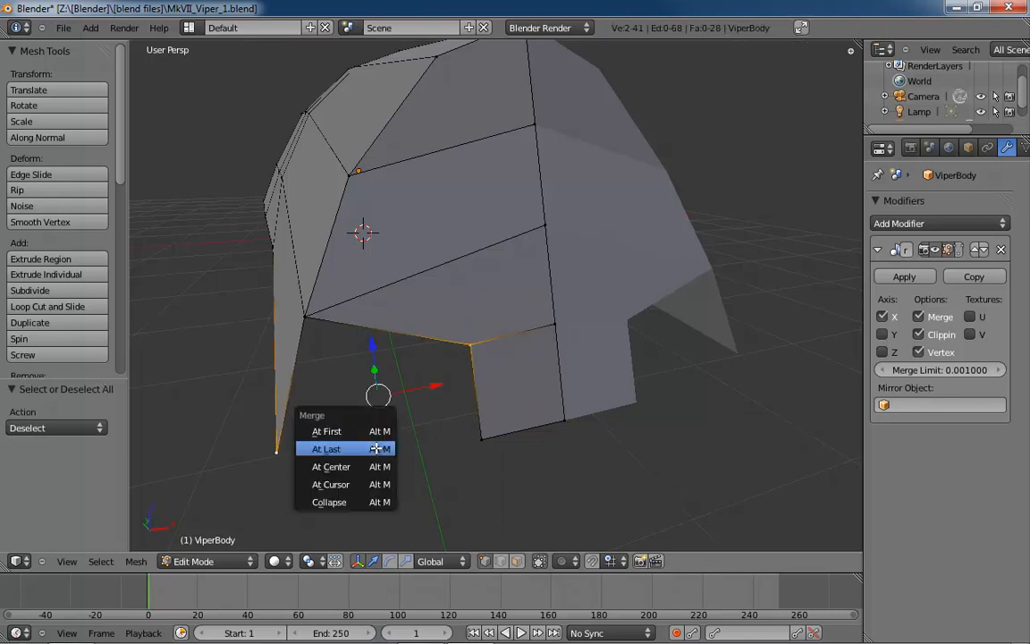
{"action": "left_click", "coordinate": [376, 449]}
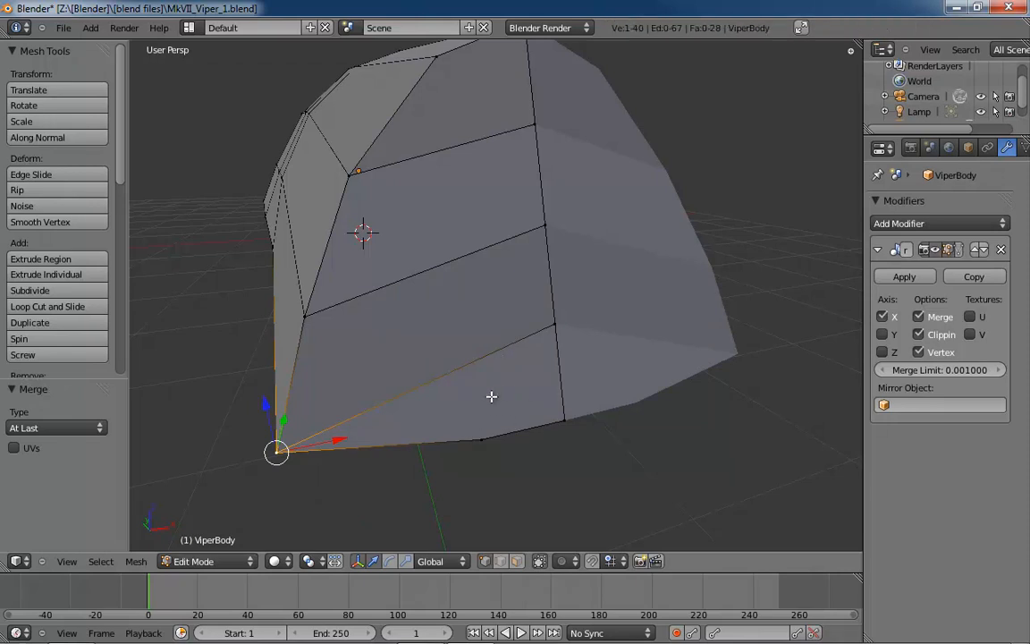
In face select mode, delete the leftover lowest face of the rear strip with the Faces option
{"action": "key", "text": "ctrl+Tab"}
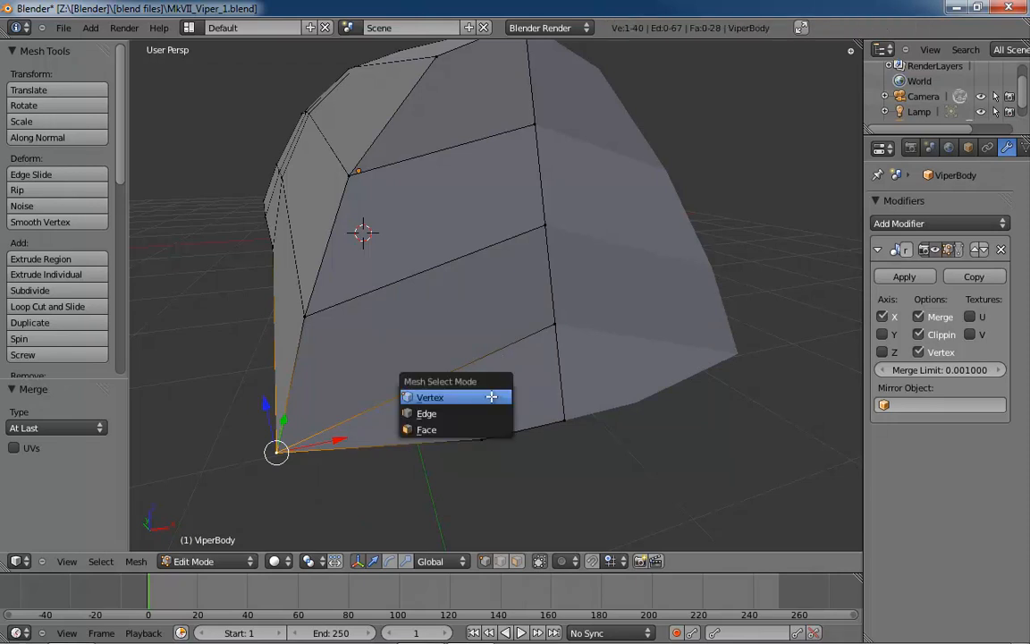
{"action": "left_click", "coordinate": [442, 433]}
{"action": "right_click", "coordinate": [498, 427]}
{"action": "key", "text": "x"}
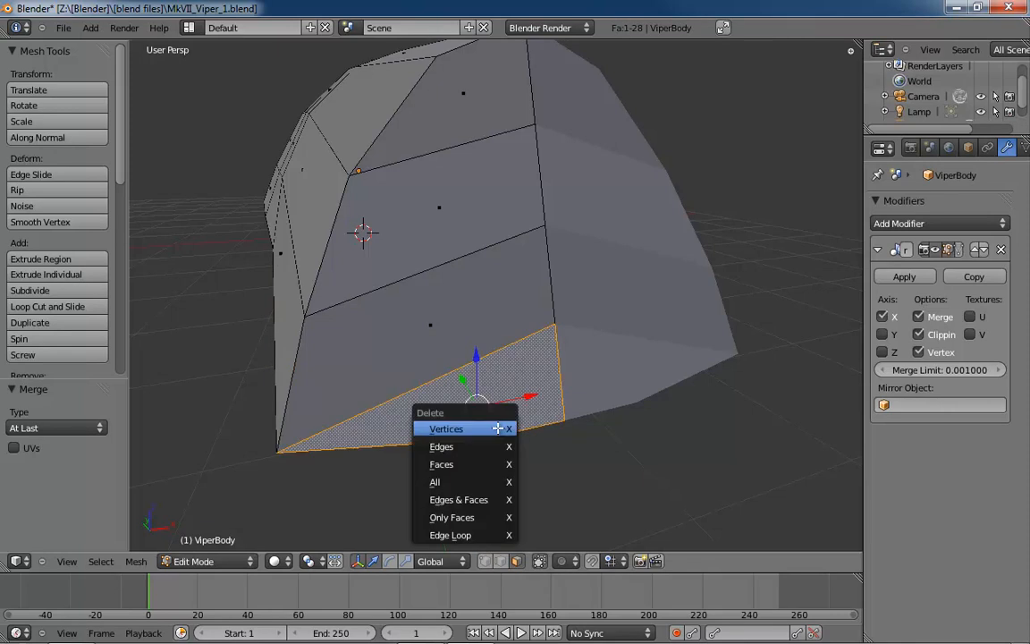
{"action": "left_click", "coordinate": [498, 427]}
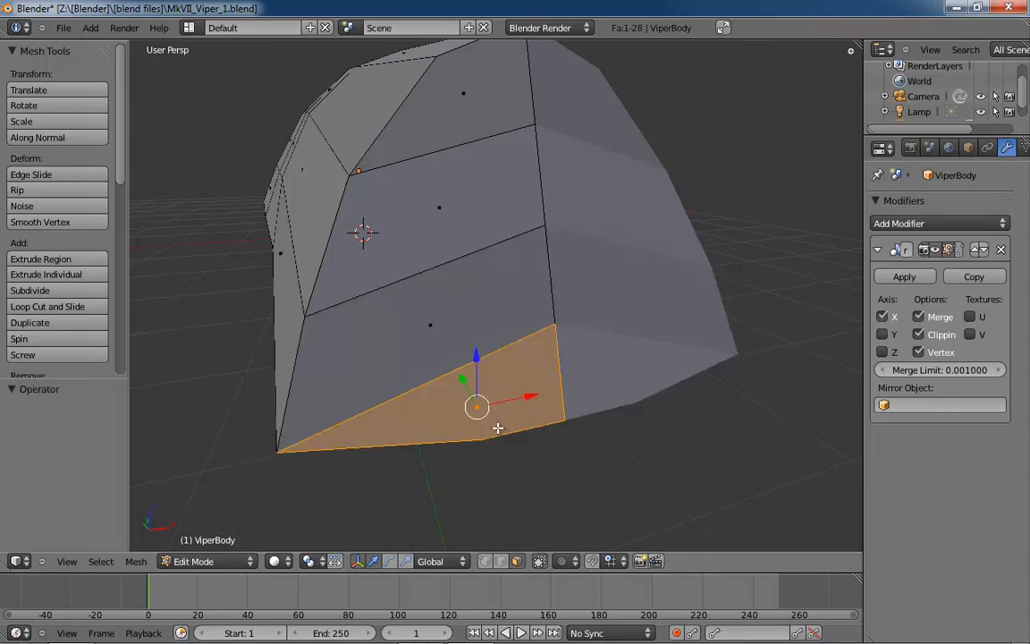
{"action": "key", "text": "x"}
{"action": "left_click", "coordinate": [454, 462]}
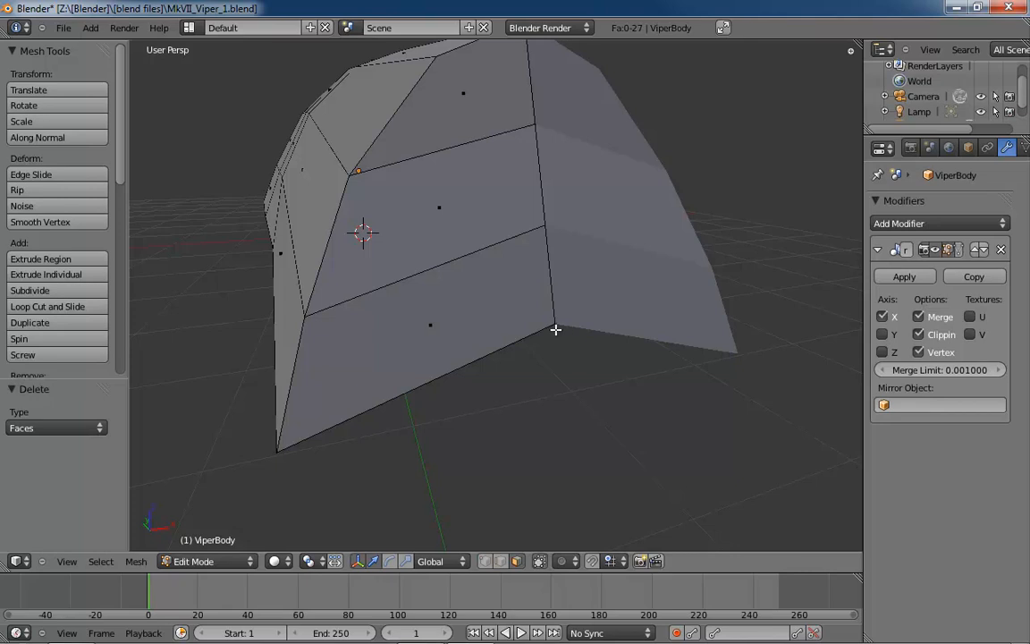
In vertex select mode, lower the bottom centre-line vertex of the rear end by about 0.094 along Z
{"action": "key", "text": "ctrl+Tab"}
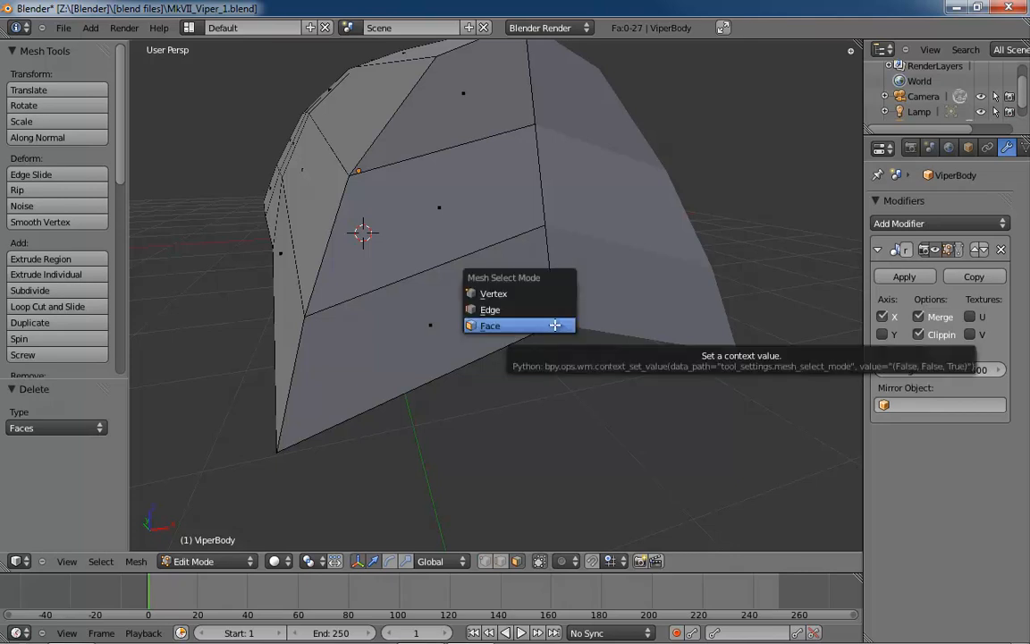
{"action": "key", "text": "1"}
{"action": "right_click", "coordinate": [554, 323]}
{"action": "key", "text": "g"}
{"action": "key", "text": "z"}
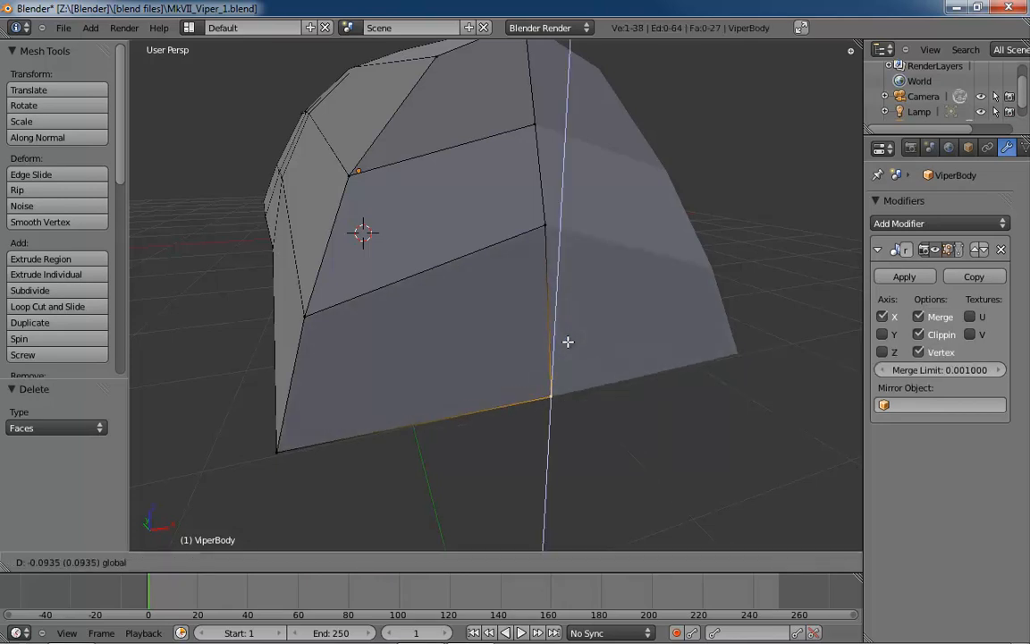
{"action": "left_click", "coordinate": [568, 341]}
Pull the bottom centre-line vertex of the rear end outward by about 0.055 along negative Y
{"action": "middle_click_drag", "start_coordinate": [568, 341], "coordinate": [604, 306]}
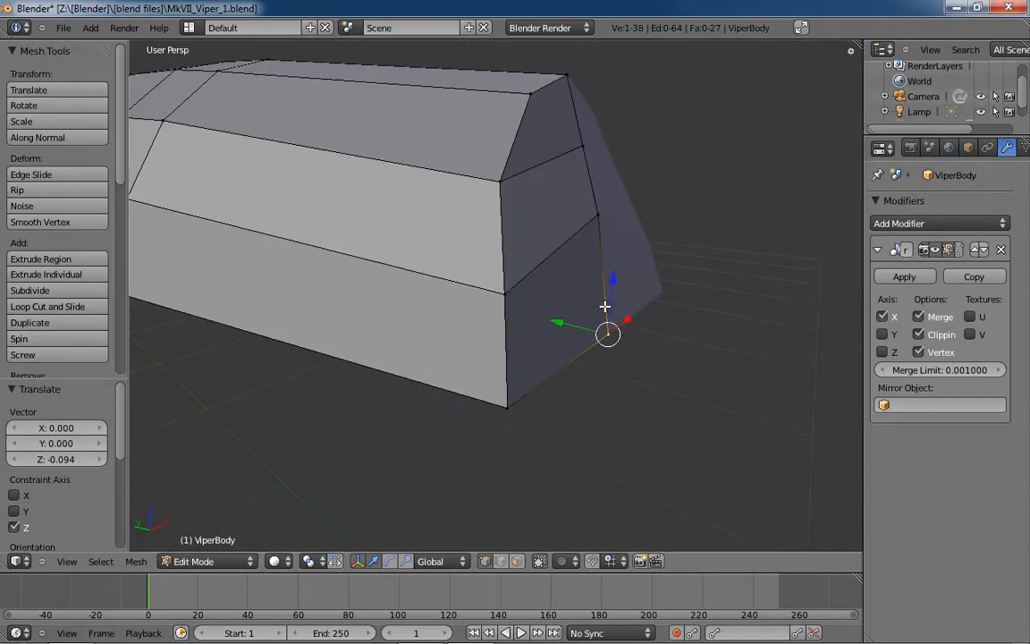
{"action": "key", "text": "g"}
{"action": "key", "text": "y"}
{"action": "left_click", "coordinate": [602, 276]}
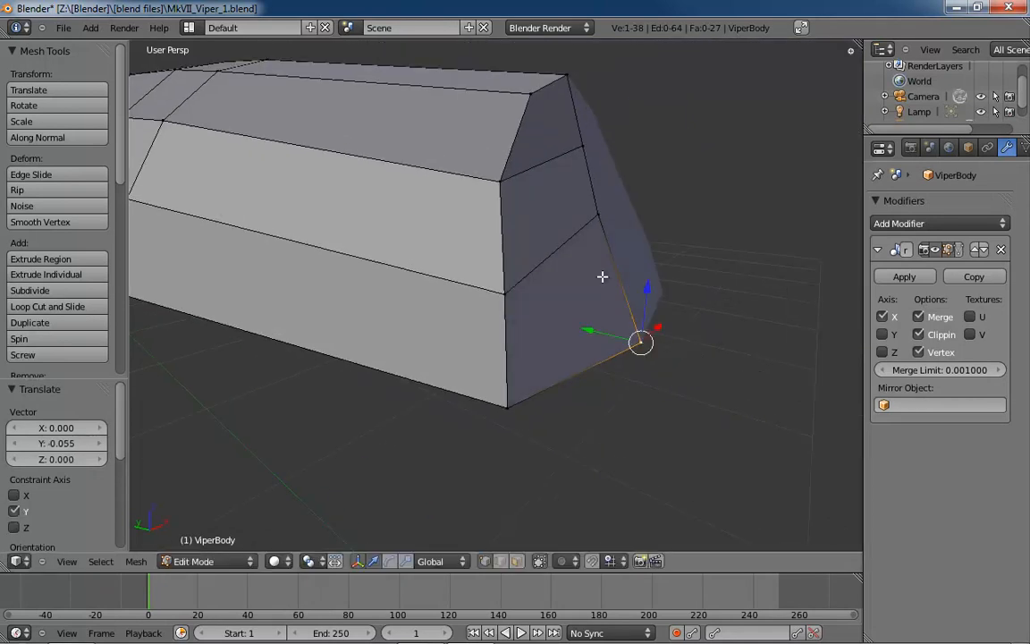
Pull the two centre-line vertices above it outward along negative Y, the lower one by about 0.044 and the upper by about 0.035
{"action": "right_click", "coordinate": [598, 212]}
{"action": "key", "text": "g"}
{"action": "key", "text": "y"}
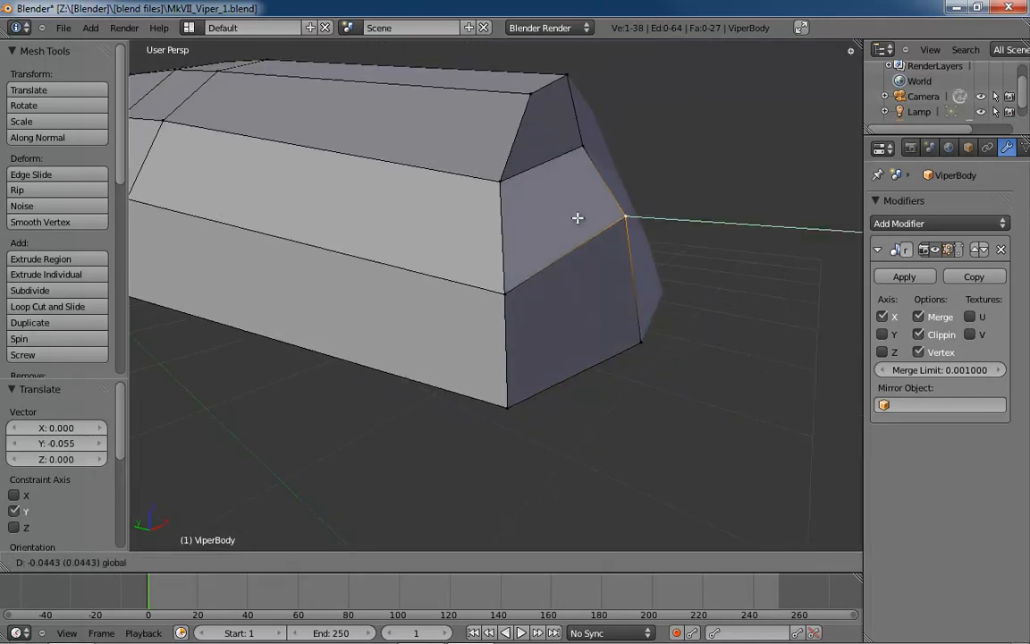
{"action": "left_click", "coordinate": [582, 152]}
{"action": "right_click", "coordinate": [582, 152]}
{"action": "key", "text": "g"}
{"action": "key", "text": "y"}
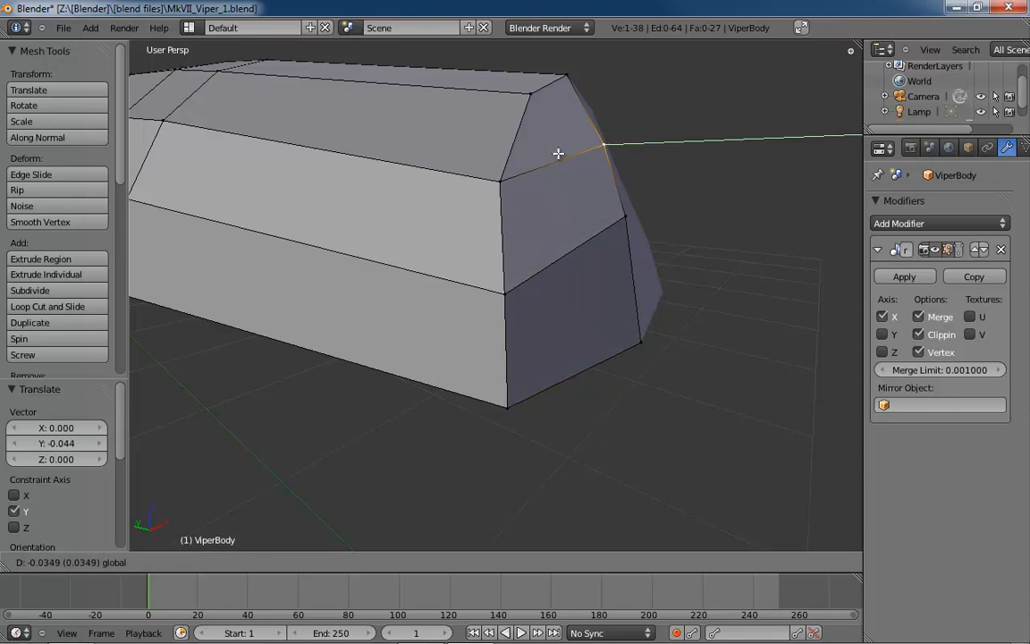
{"action": "left_click", "coordinate": [559, 153]}
In the left orthographic wireframe view, nudge the upper side vertex of the rear rim slightly and lower the one beneath it by about 0.011
{"action": "middle_click_drag", "start_coordinate": [572, 170], "coordinate": [602, 242]}
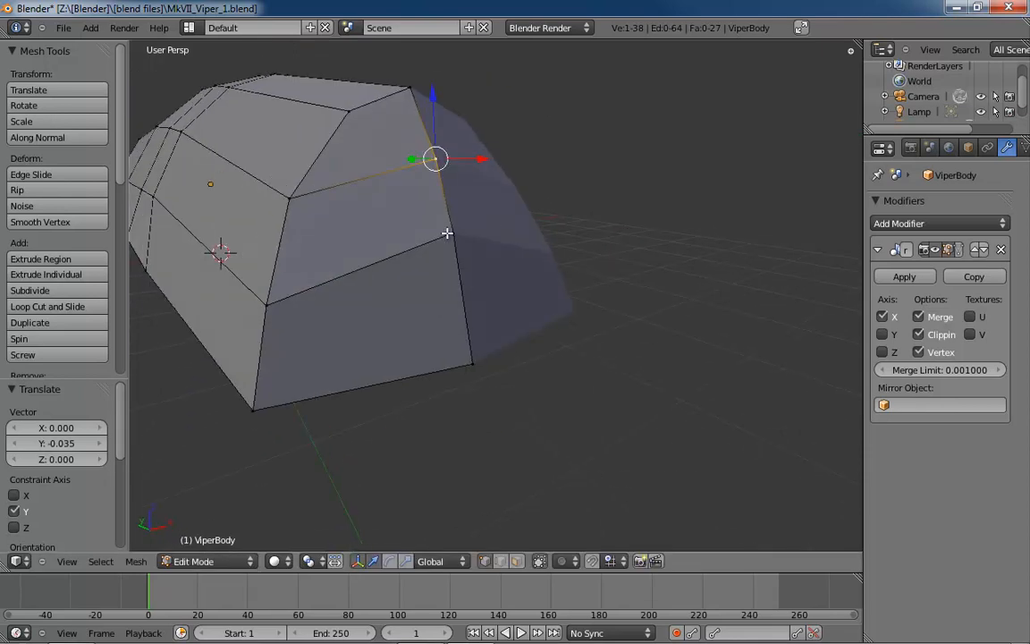
{"action": "key", "text": "ctrl+KP_3"}
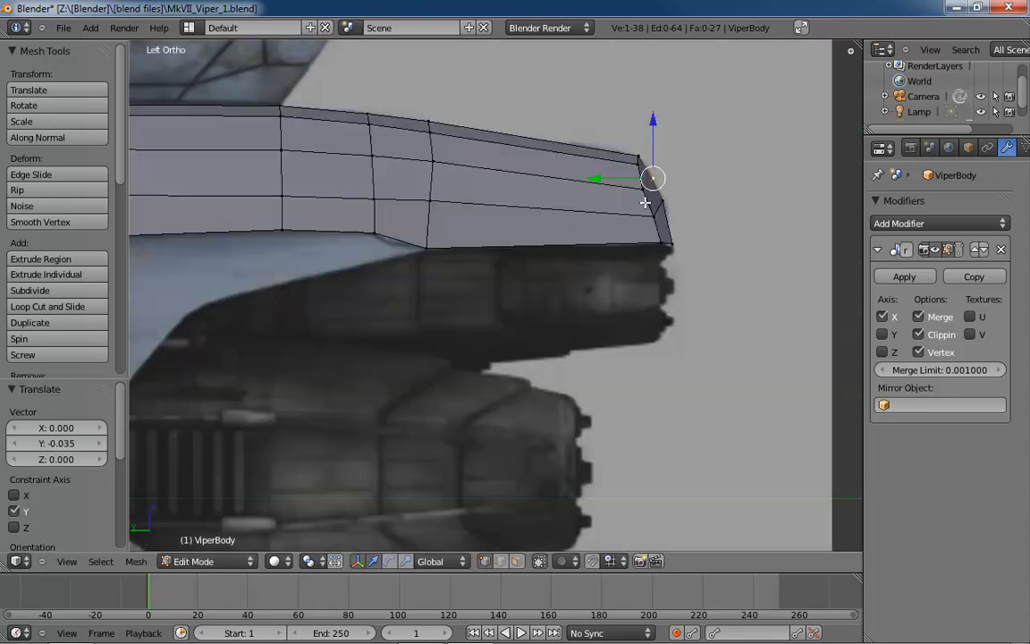
{"action": "scroll", "coordinate": [543, 281], "scroll_direction": "up", "scroll_amount": 3}
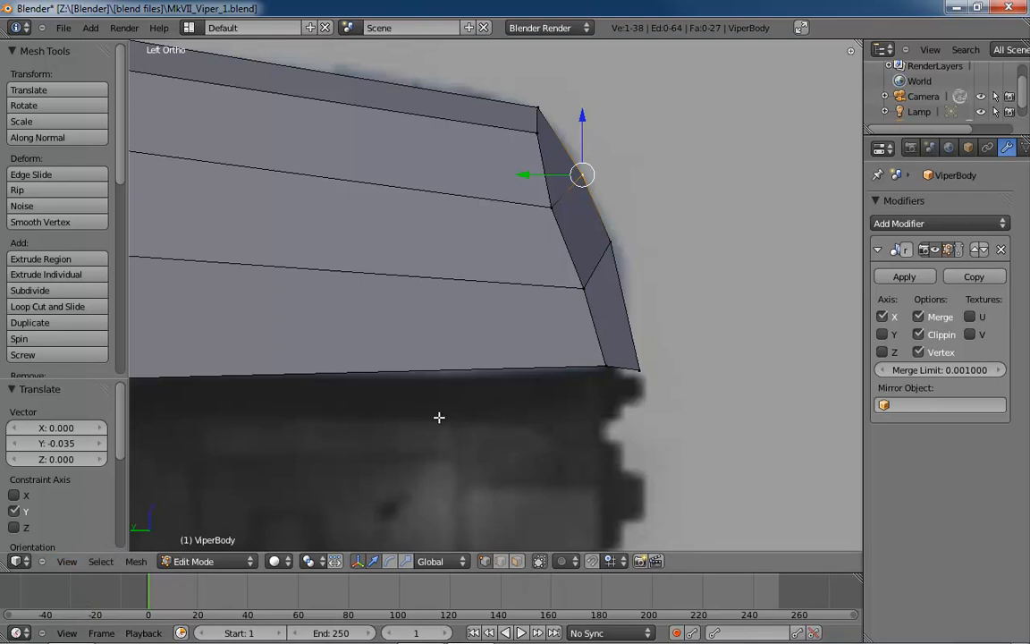
{"action": "key", "text": "z"}
{"action": "middle_click_drag", "start_coordinate": [572, 338], "coordinate": [499, 404], "text": "shift"}
{"action": "right_click", "coordinate": [478, 296]}
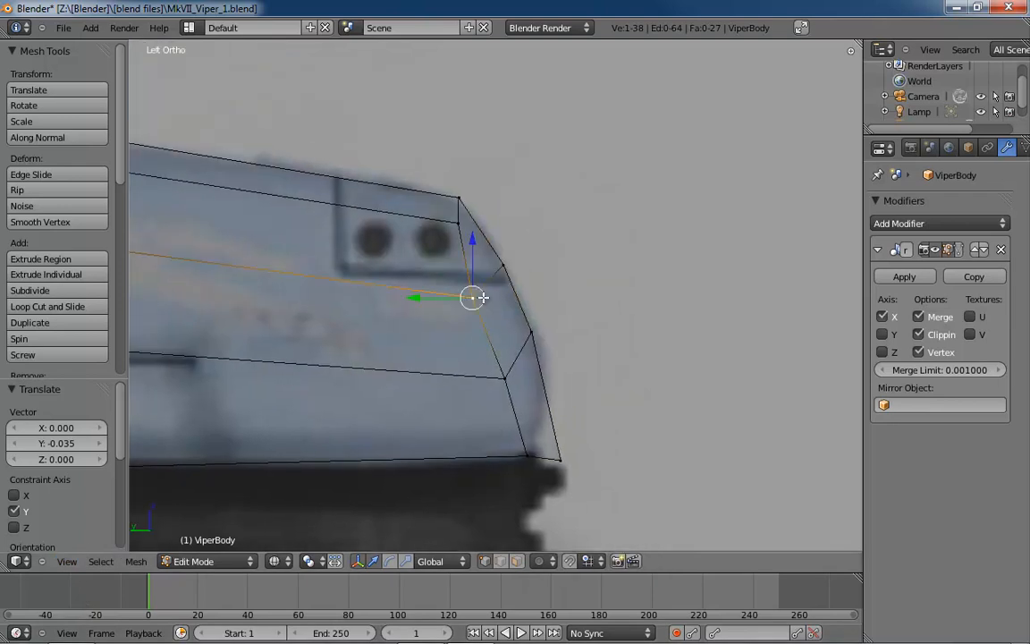
{"action": "key", "text": "g"}
{"action": "left_click", "coordinate": [509, 374]}
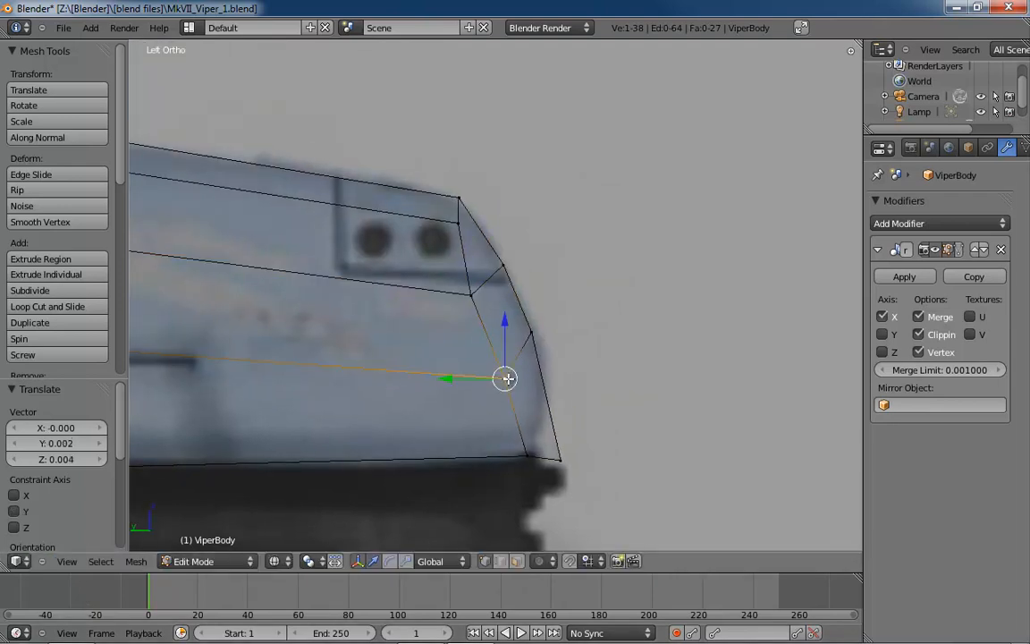
{"action": "key", "text": "g"}
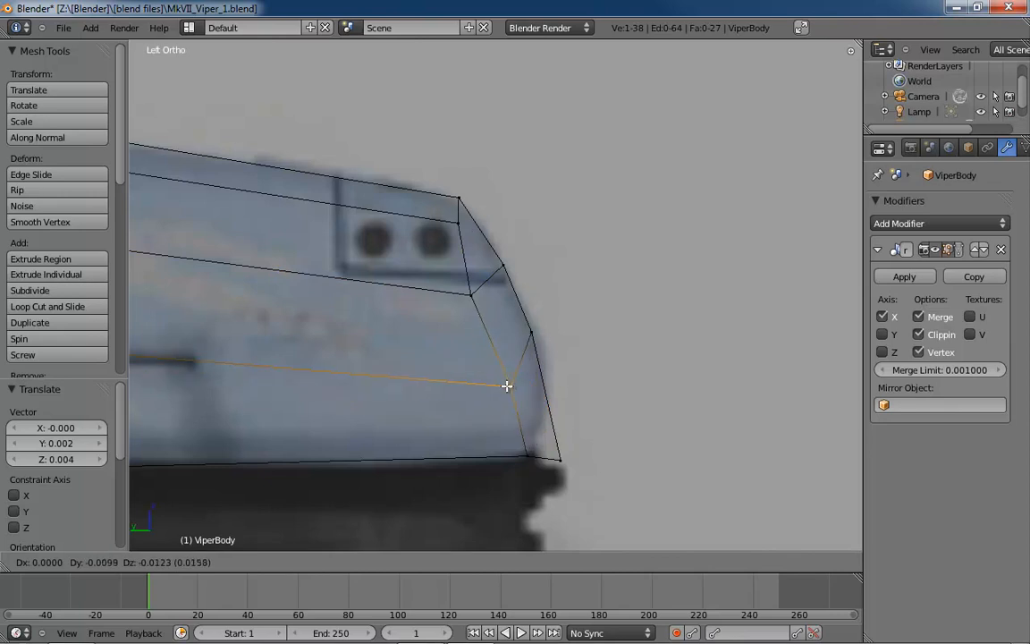
{"action": "left_click", "coordinate": [501, 384]}
Move the upper side rim vertex by about Y -0.026, Z 0.016 and the one beneath it by about Y -0.020, Z 0.023
{"action": "right_click", "coordinate": [471, 292]}
{"action": "key", "text": "g"}
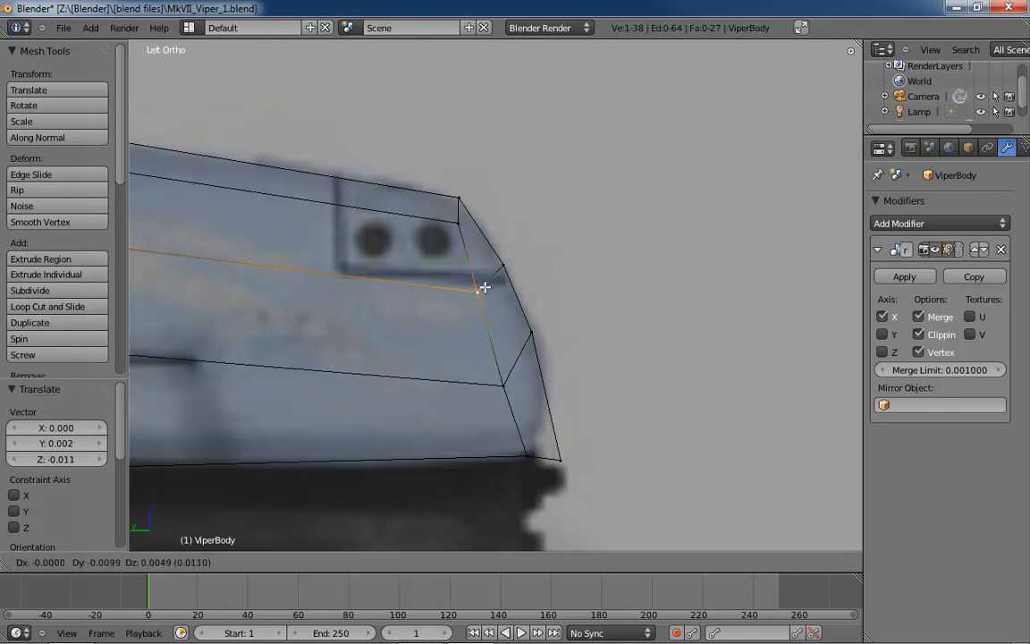
{"action": "left_click", "coordinate": [490, 284]}
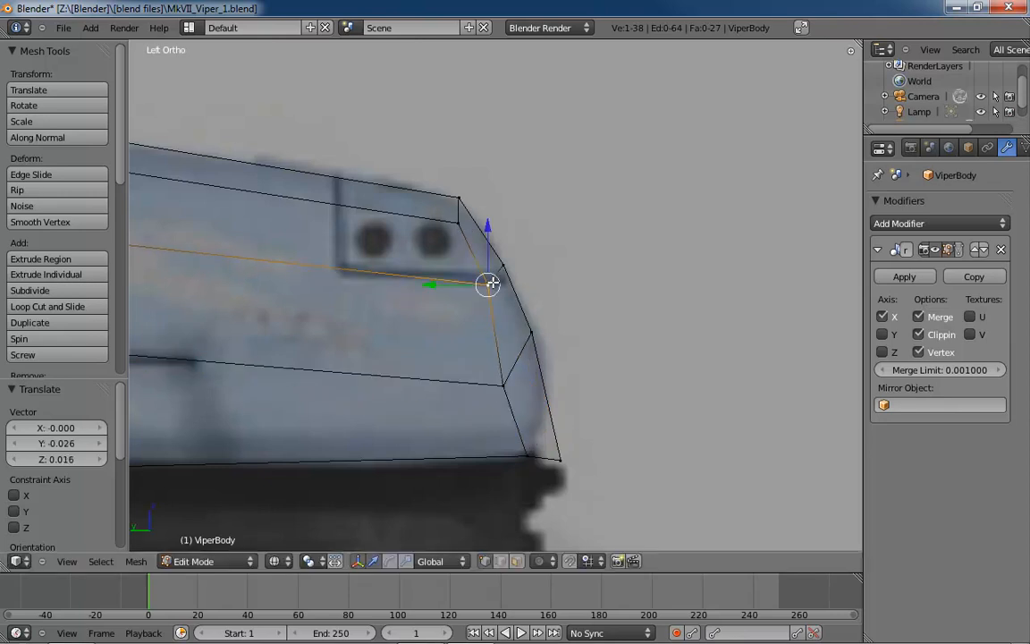
{"action": "right_click", "coordinate": [503, 384]}
{"action": "key", "text": "g"}
{"action": "left_click", "coordinate": [517, 365]}
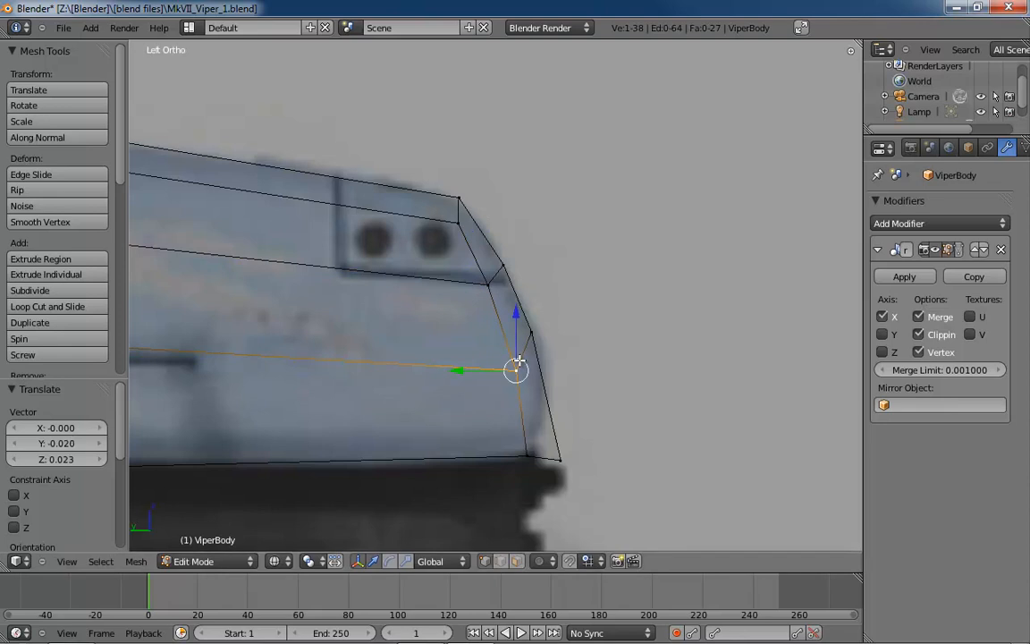
Move the bottom centre-line vertex of the rear end inward to the rear edge of the hull in the side reference
{"action": "right_click", "coordinate": [560, 459]}
{"action": "key", "text": "g"}
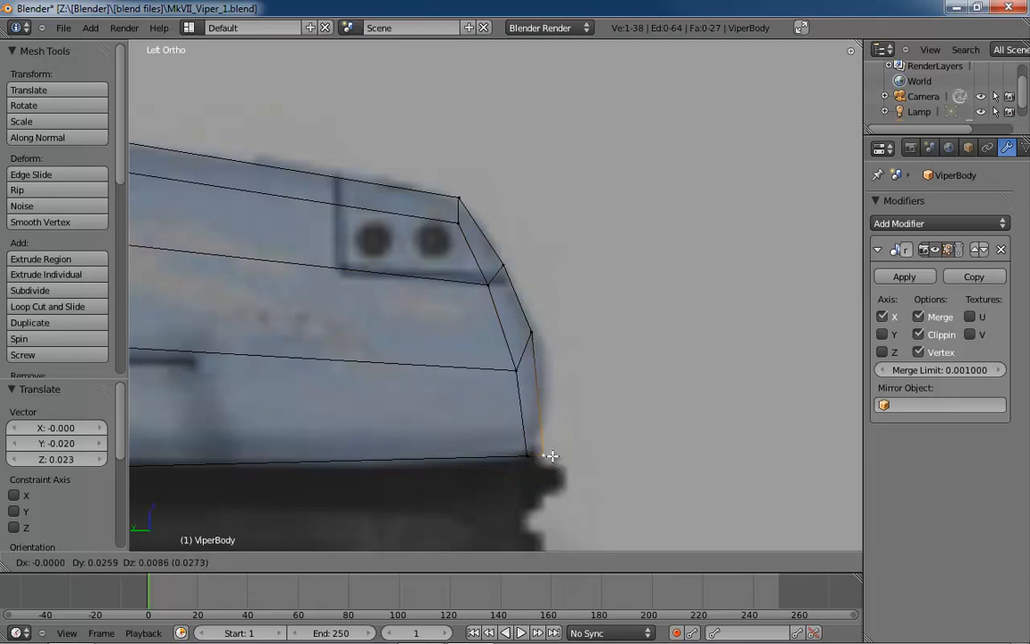
{"action": "left_click", "coordinate": [545, 453]}
Move the lower middle centre-line vertex by about Y -0.010, Z -0.060 and the upper one by about Y -0.012, Z -0.031
{"action": "right_click", "coordinate": [531, 340]}
{"action": "key", "text": "g"}
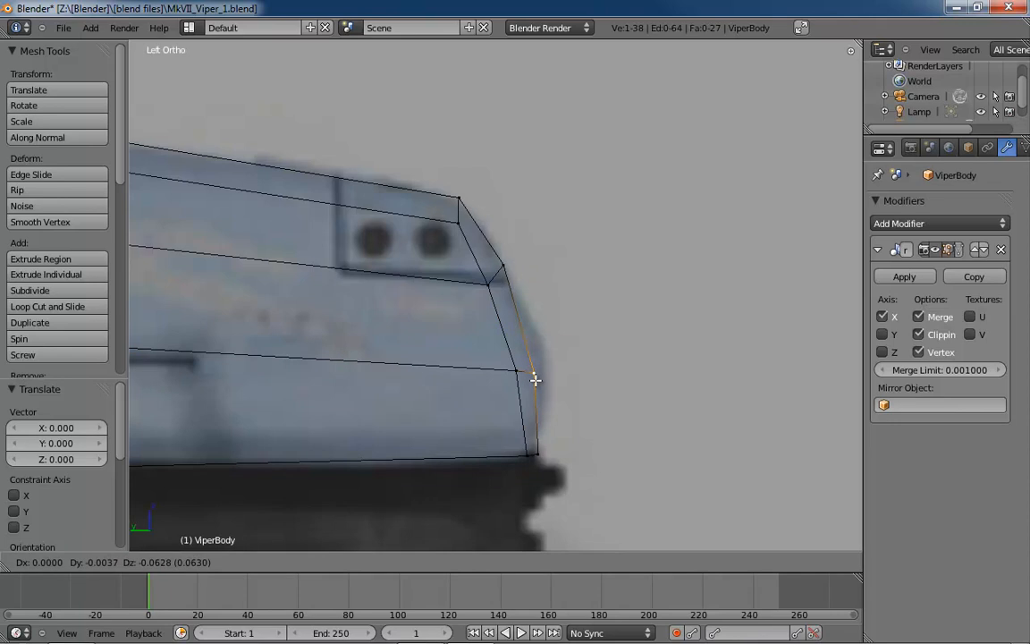
{"action": "left_click", "coordinate": [537, 375]}
{"action": "right_click", "coordinate": [502, 265]}
{"action": "key", "text": "g"}
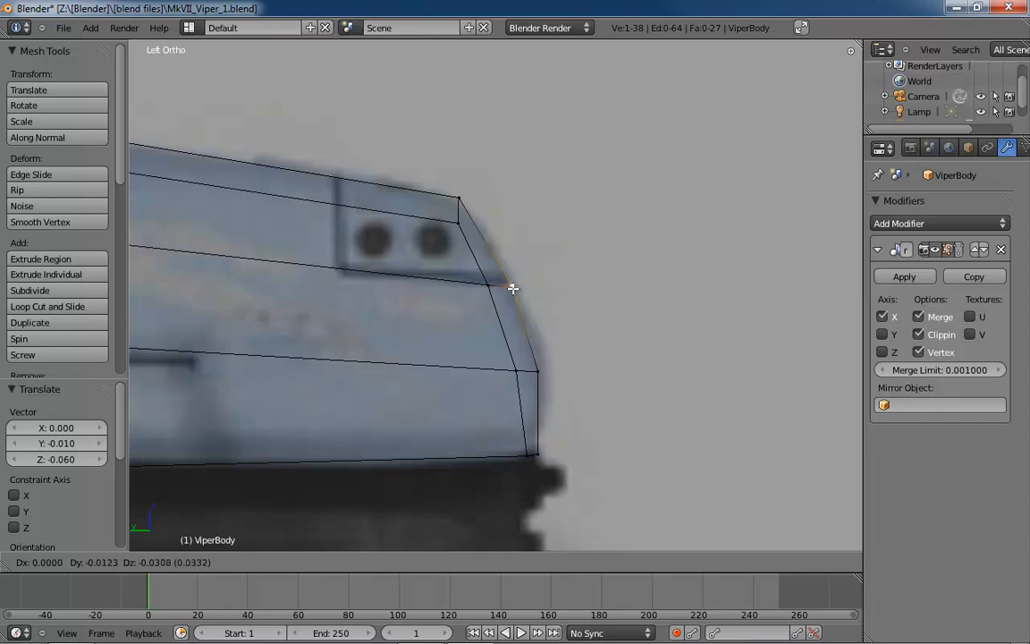
{"action": "left_click", "coordinate": [512, 288]}
Compare the rear end with the top-view reference and switch to face select mode
{"action": "middle_click_drag", "start_coordinate": [544, 294], "coordinate": [604, 361]}
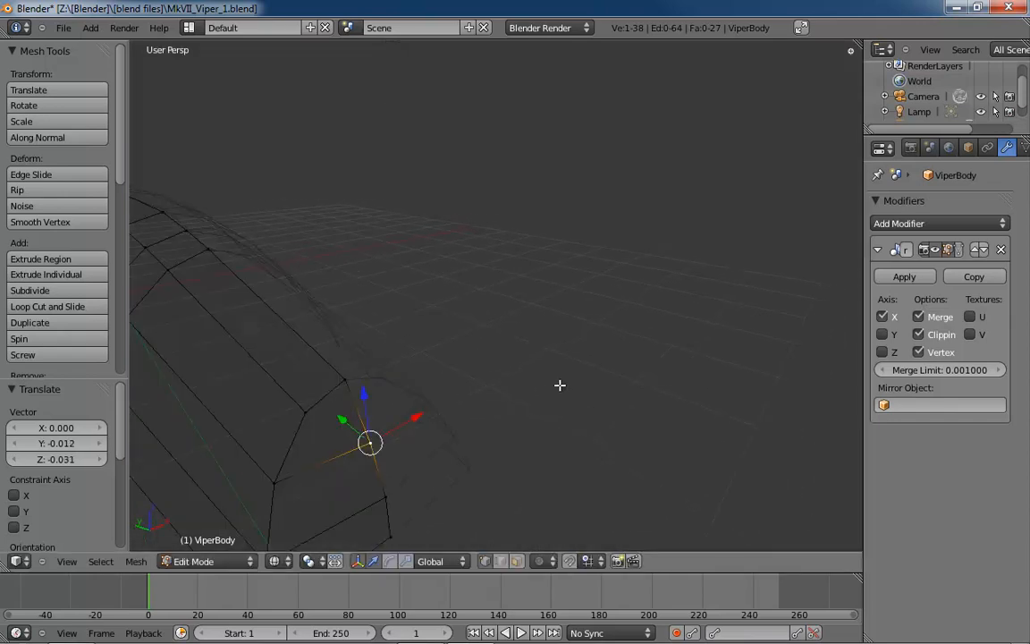
{"action": "key", "text": "KP_7"}
{"action": "scroll", "coordinate": [558, 380], "scroll_direction": "up", "scroll_amount": 4}
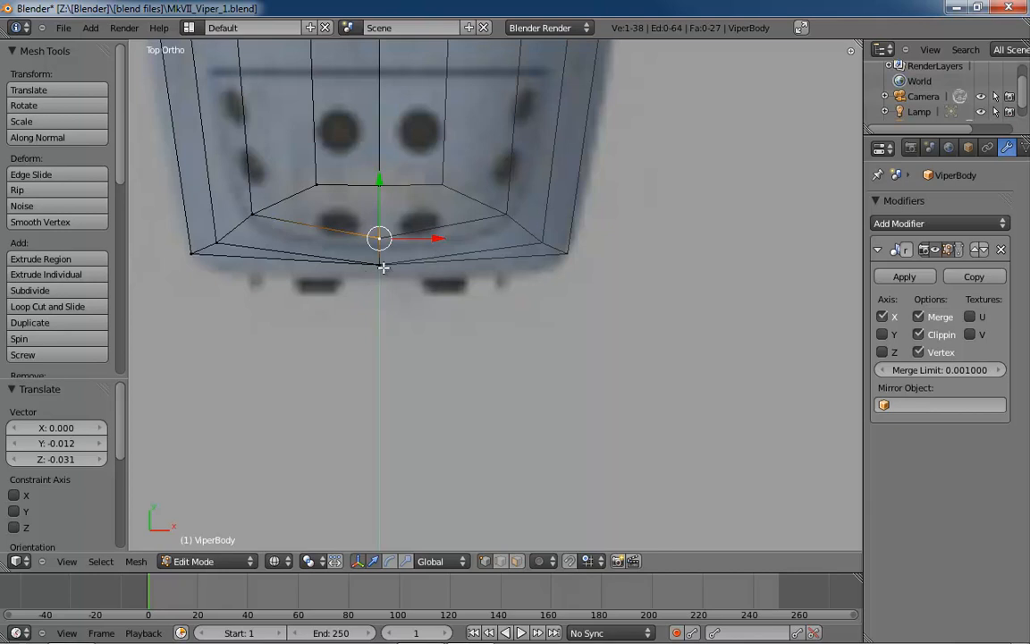
{"action": "middle_click_drag", "start_coordinate": [383, 268], "coordinate": [418, 344]}
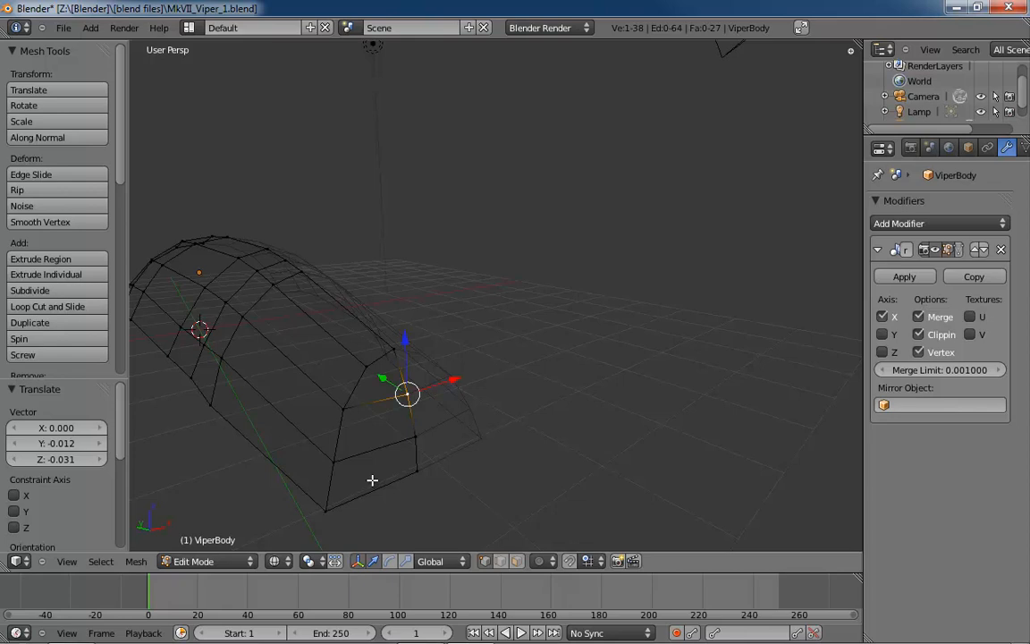
{"action": "key", "text": "ctrl+Tab"}
{"action": "key", "text": "3"}
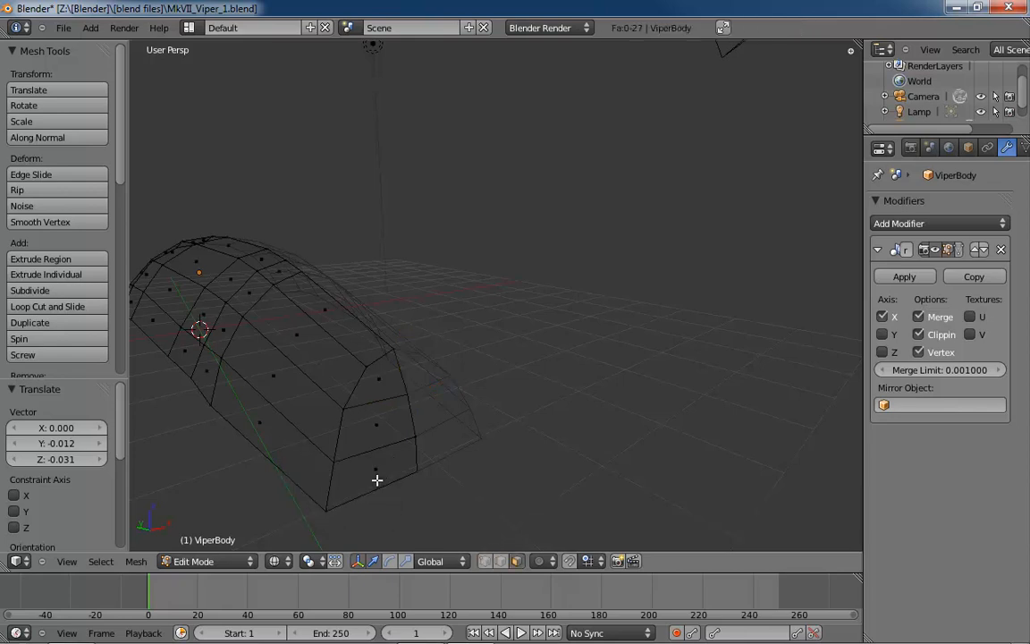
{"action": "right_click", "coordinate": [376, 469]}
{"action": "right_click", "coordinate": [378, 380], "text": "shift"}
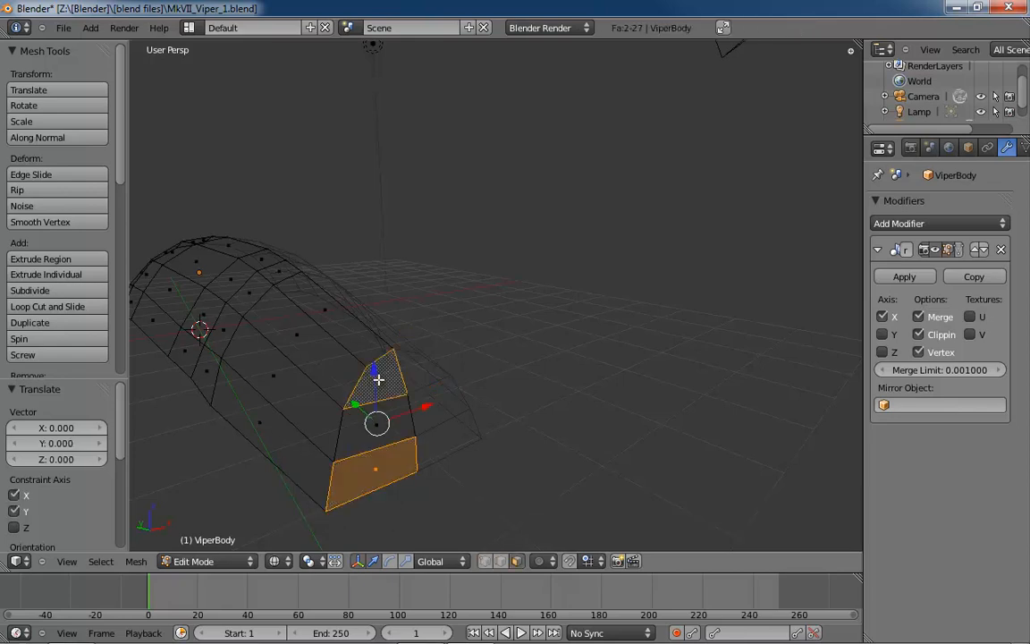
{"action": "scroll", "coordinate": [377, 439], "scroll_direction": "up", "scroll_amount": 3}
{"action": "scroll", "coordinate": [380, 412], "scroll_direction": "up", "scroll_amount": 3}
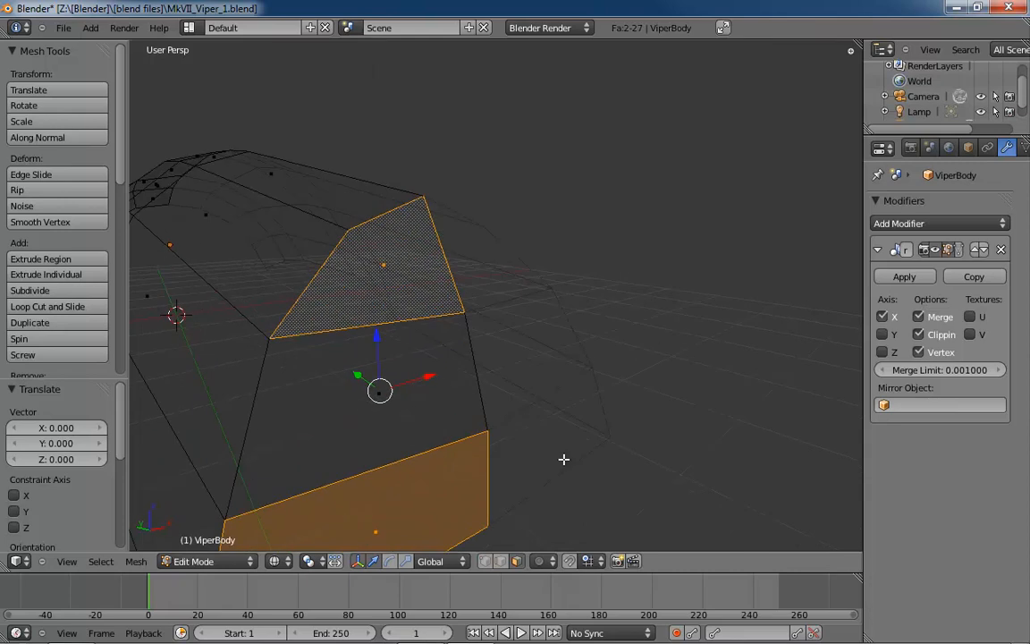
{"action": "key", "text": "a"}
Extrude the three faces closing the rear end outward by about 0.035 and scale them down to about 0.713
{"action": "right_click", "coordinate": [388, 266]}
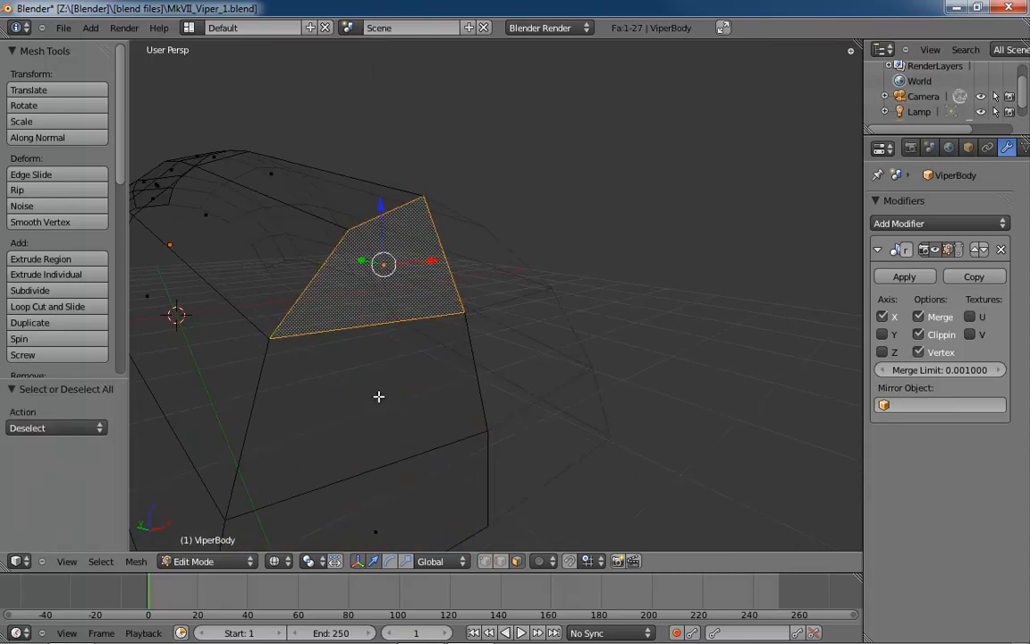
{"action": "right_click", "coordinate": [379, 395], "text": "shift"}
{"action": "right_click", "coordinate": [379, 524], "text": "shift"}
{"action": "scroll", "coordinate": [475, 448], "scroll_direction": "down", "scroll_amount": 1}
{"action": "scroll", "coordinate": [475, 448], "scroll_direction": "down", "scroll_amount": 2}
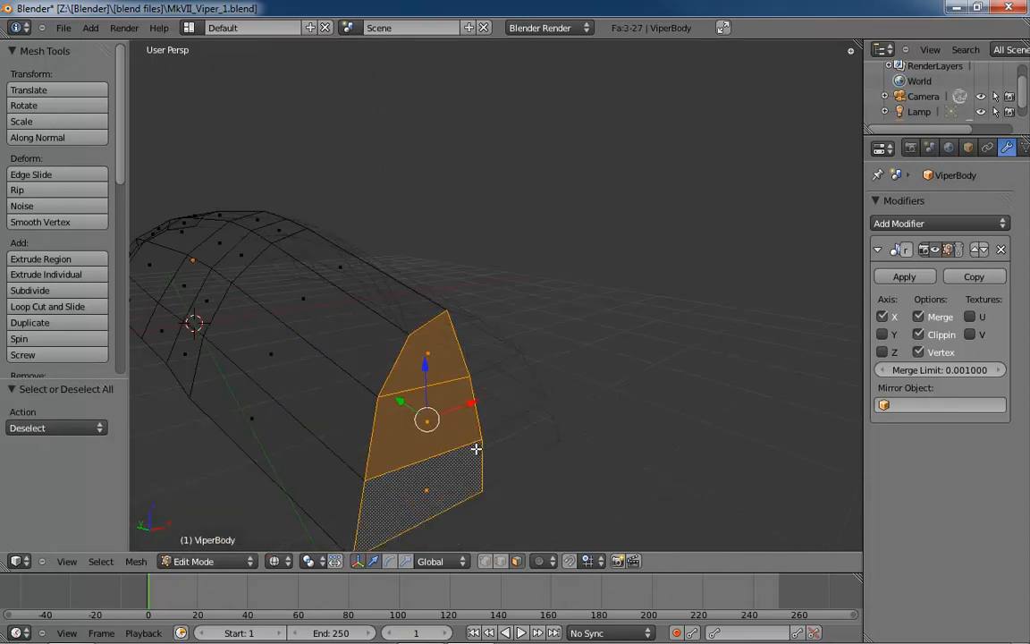
{"action": "middle_click_drag", "start_coordinate": [475, 436], "coordinate": [537, 442]}
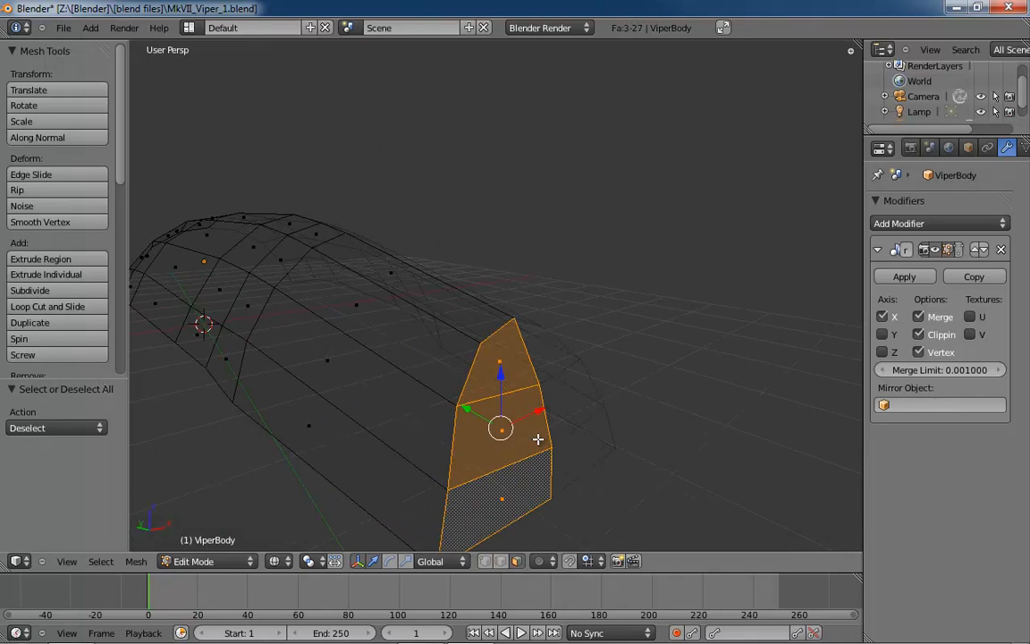
{"action": "key", "text": "e"}
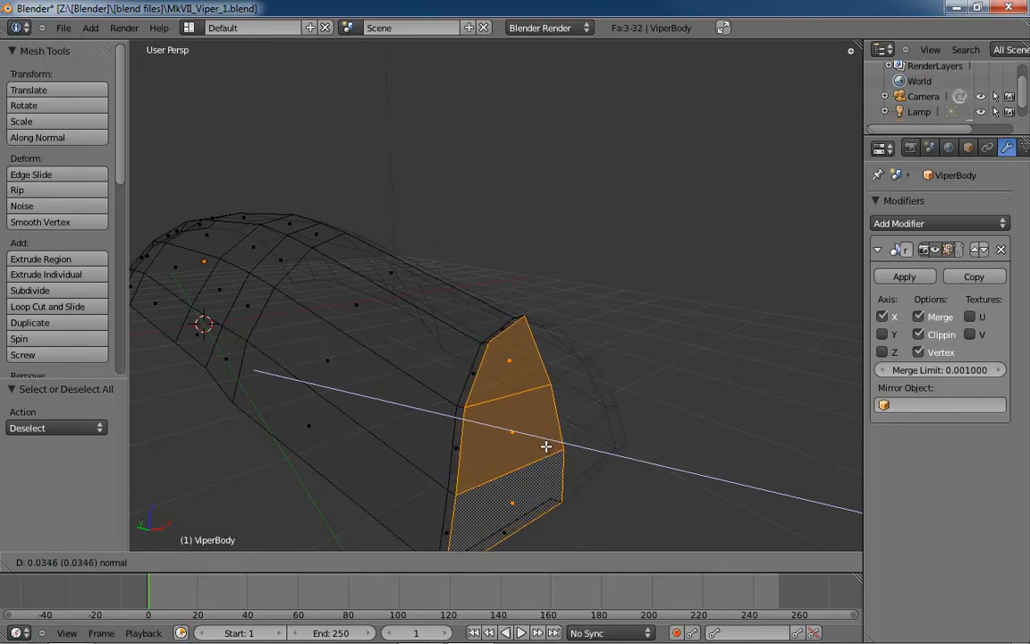
{"action": "left_click", "coordinate": [546, 446]}
{"action": "key", "text": "s"}
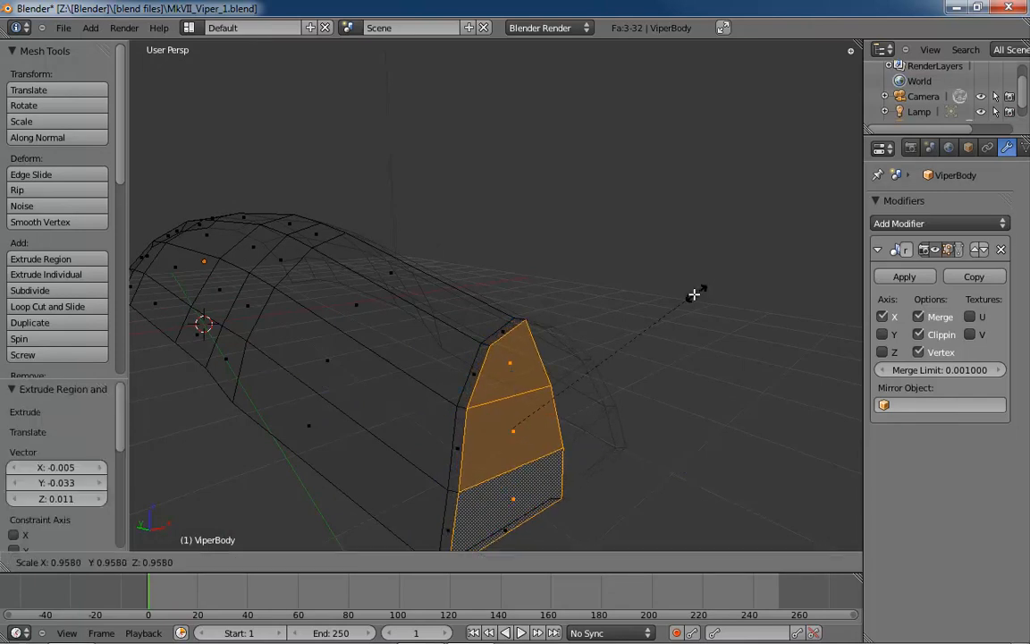
{"action": "left_click", "coordinate": [644, 322]}
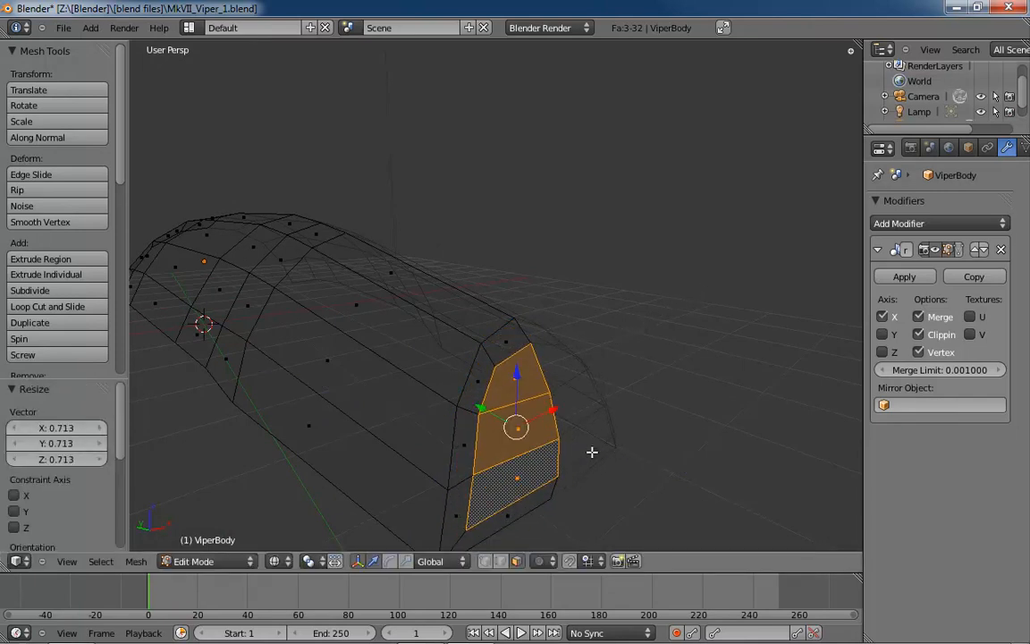
Delete the underside face created by the rear extrusion using the Faces option
{"action": "middle_click_drag", "start_coordinate": [591, 451], "coordinate": [564, 374]}
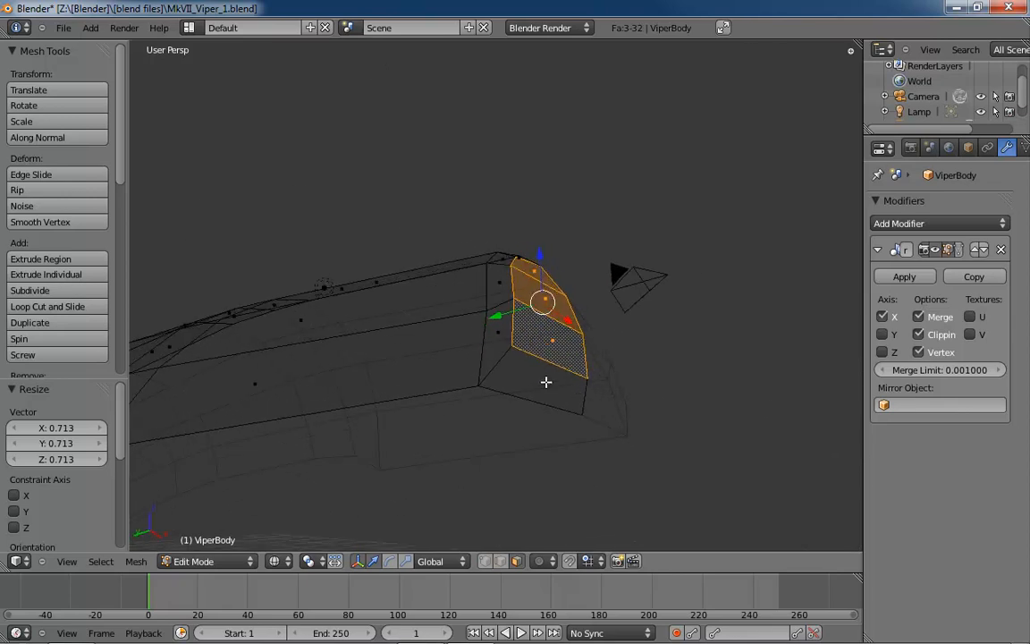
{"action": "right_click", "coordinate": [576, 390]}
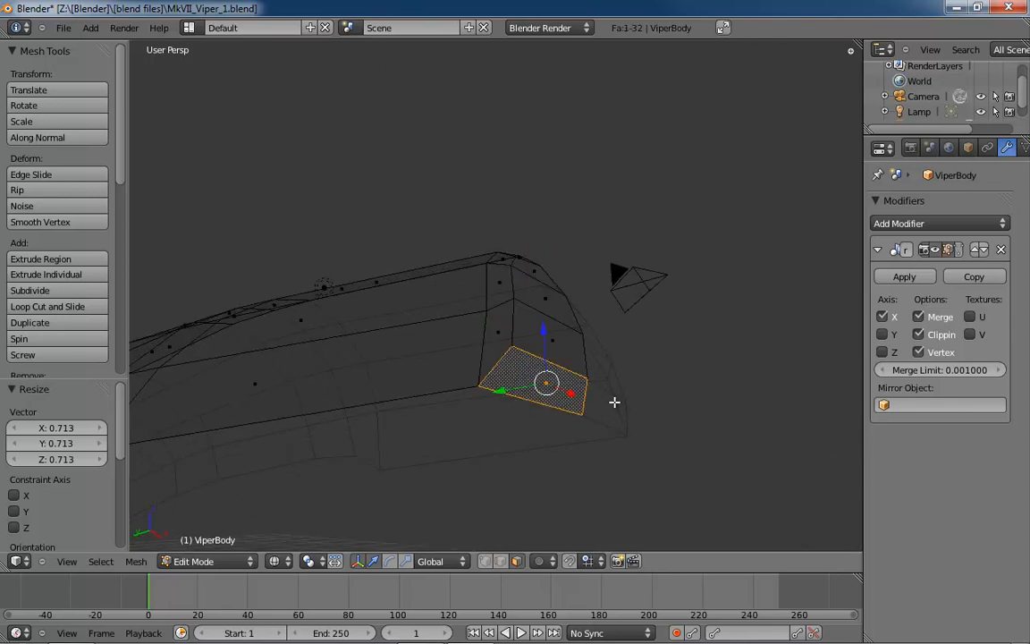
{"action": "key", "text": "x"}
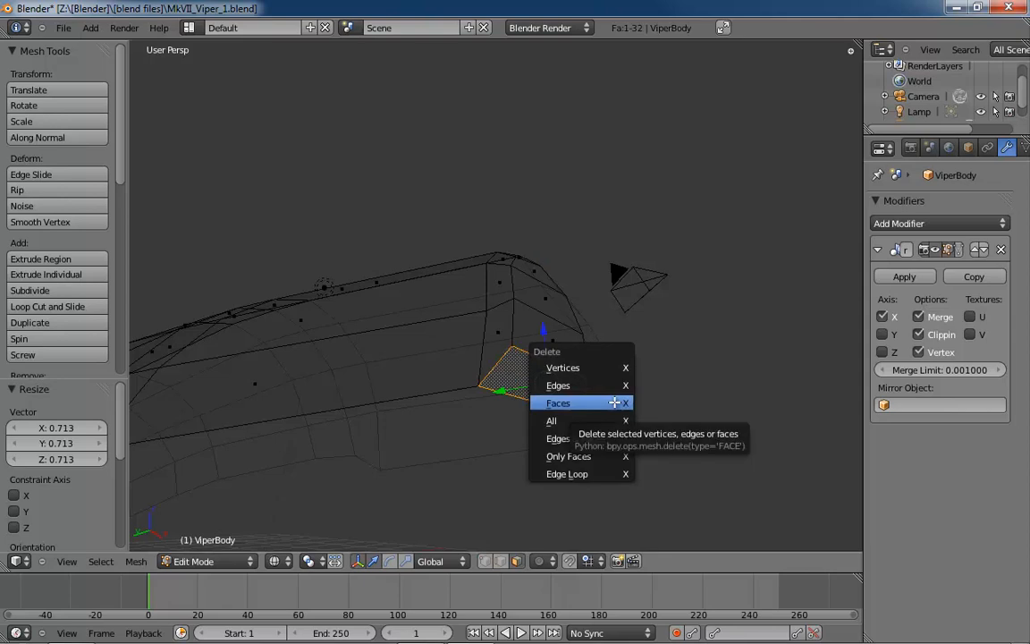
{"action": "left_click", "coordinate": [614, 402]}
In edge select mode, lower the rear panel's bottom edge by about Z -0.069 and the horizontal edge above it by about Z -0.026
{"action": "middle_click_drag", "start_coordinate": [534, 358], "coordinate": [500, 384]}
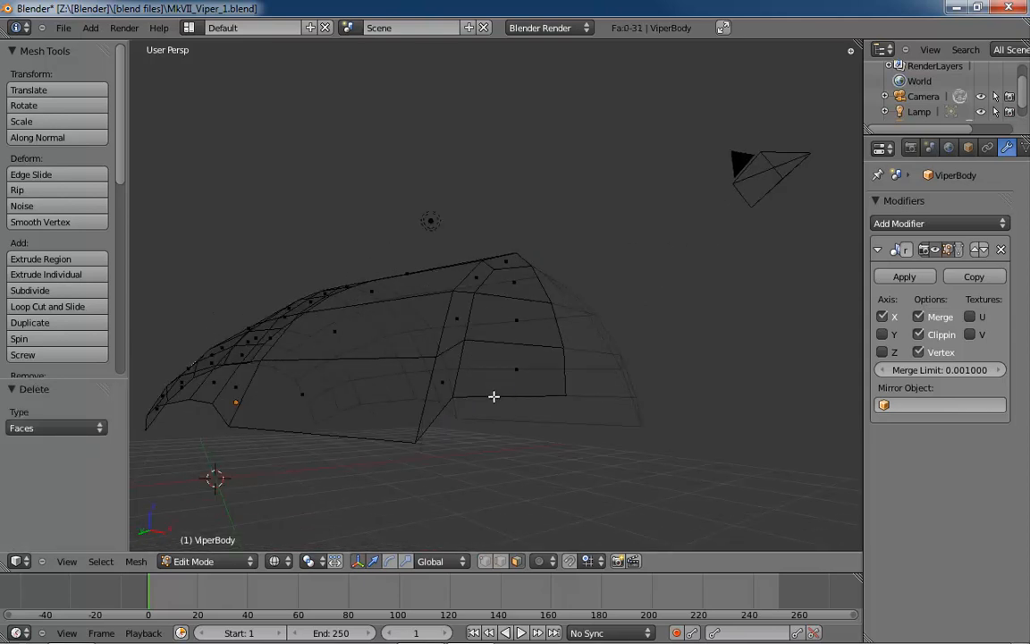
{"action": "key", "text": "ctrl+Tab"}
{"action": "left_click", "coordinate": [487, 385]}
{"action": "right_click", "coordinate": [493, 396]}
{"action": "key", "text": "g"}
{"action": "key", "text": "z"}
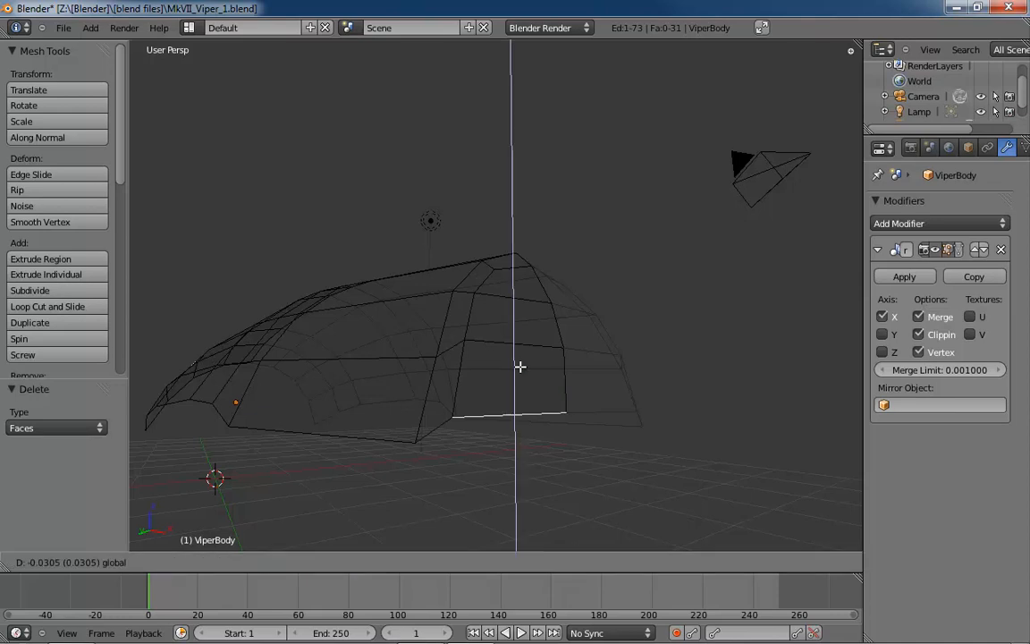
{"action": "left_click", "coordinate": [526, 381]}
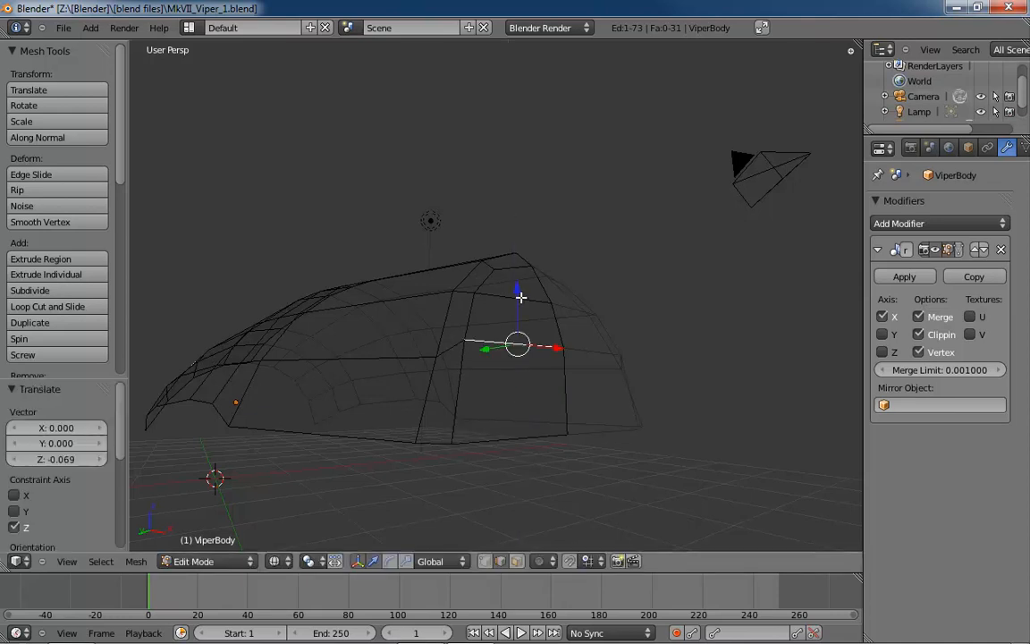
{"action": "key", "text": "g"}
{"action": "key", "text": "z"}
{"action": "left_click", "coordinate": [517, 302]}
{"action": "middle_click_drag", "start_coordinate": [517, 301], "coordinate": [571, 326]}
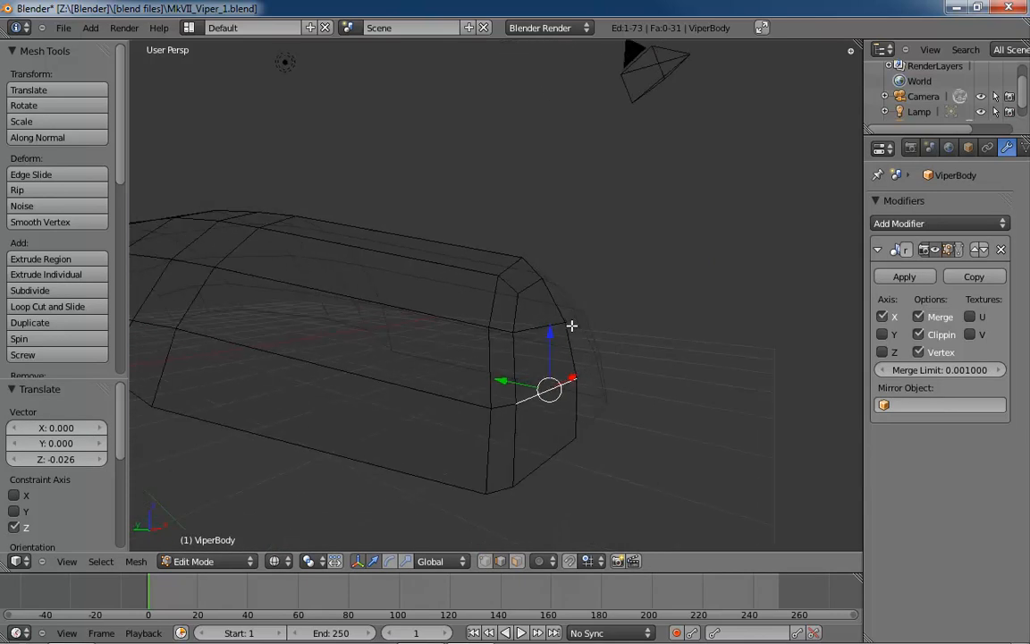
In the left side view, pull the top centre-line vertex of the rear end forward and move the vertex beneath it by about Y 0.015, Z 0.001
{"action": "key", "text": "ctrl+KP_3"}
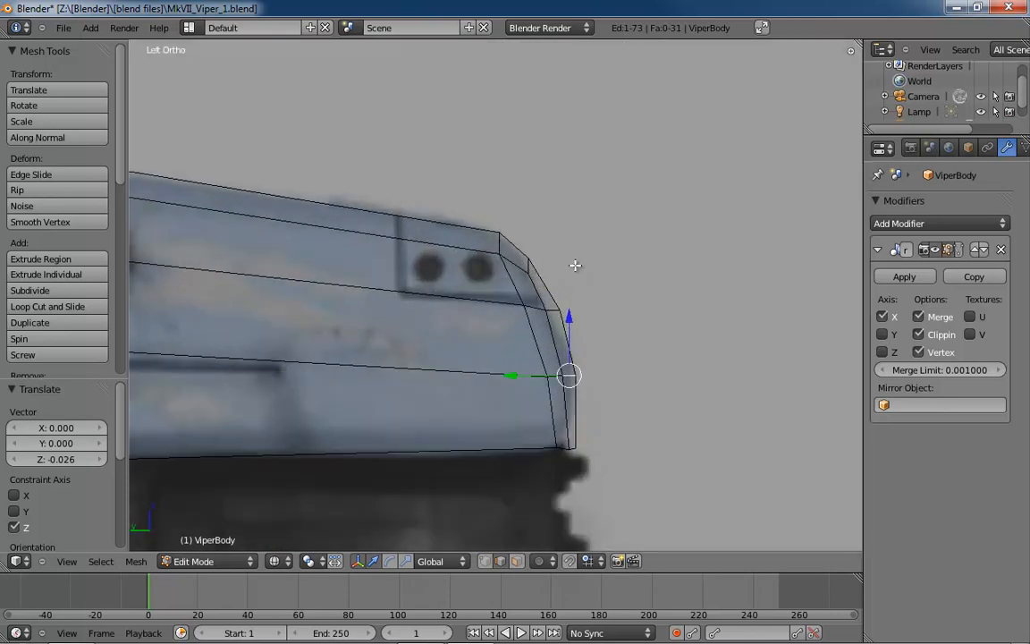
{"action": "key", "text": "ctrl+Tab"}
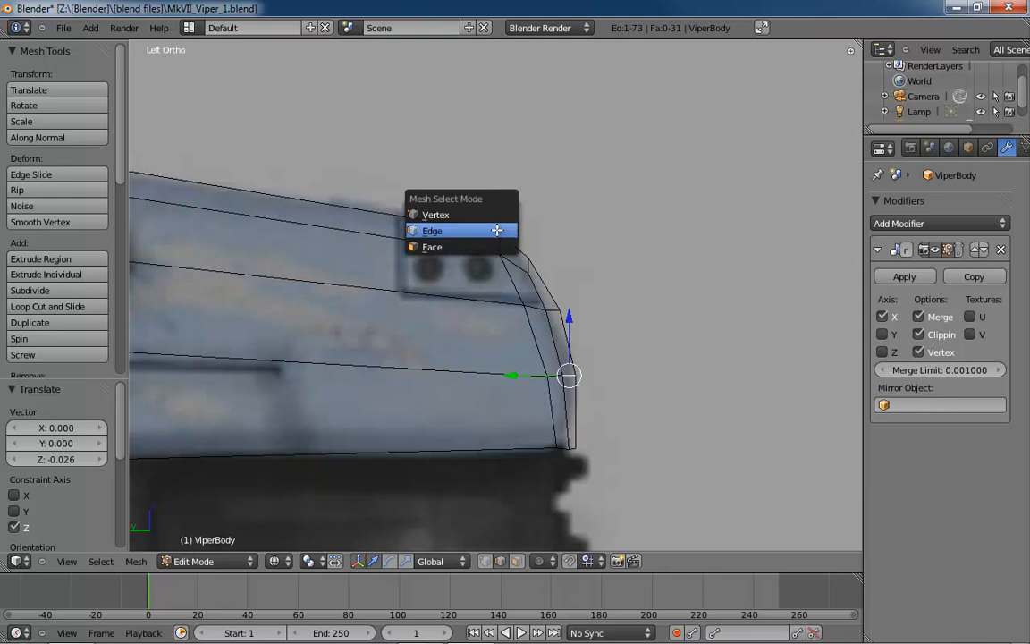
{"action": "left_click", "coordinate": [496, 214]}
{"action": "right_click", "coordinate": [498, 232]}
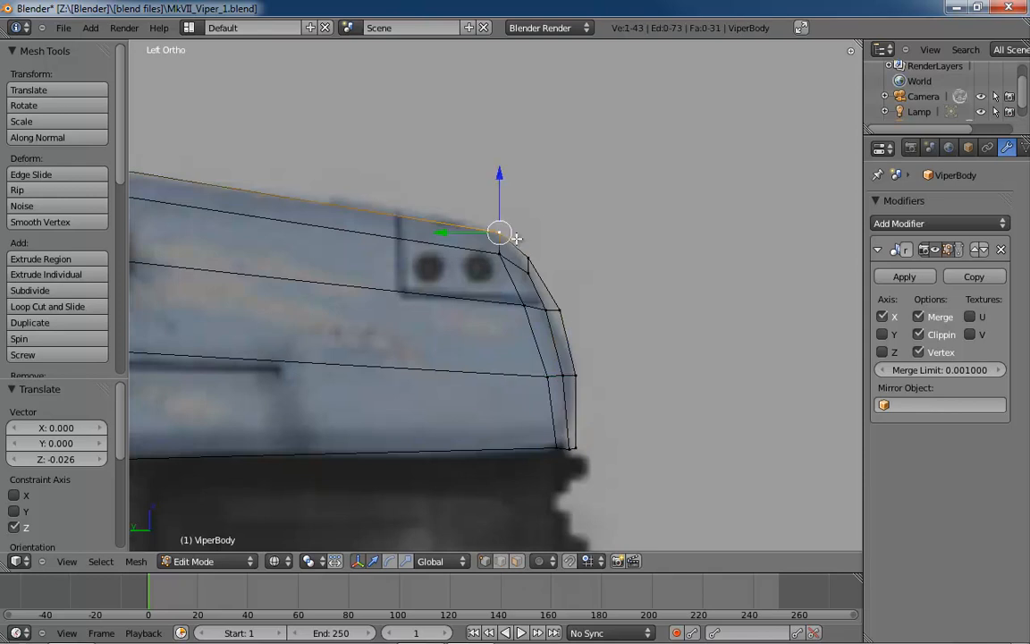
{"action": "left_click_drag", "start_coordinate": [508, 235], "coordinate": [501, 234]}
{"action": "left_click", "coordinate": [499, 235]}
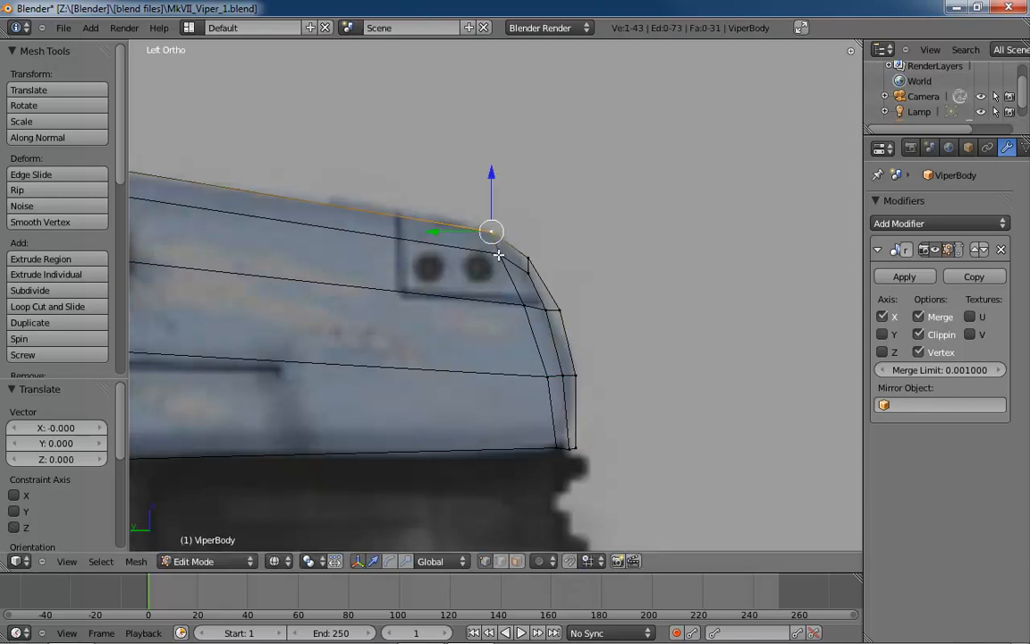
{"action": "right_click", "coordinate": [496, 254]}
{"action": "key", "text": "g"}
{"action": "left_click", "coordinate": [495, 255]}
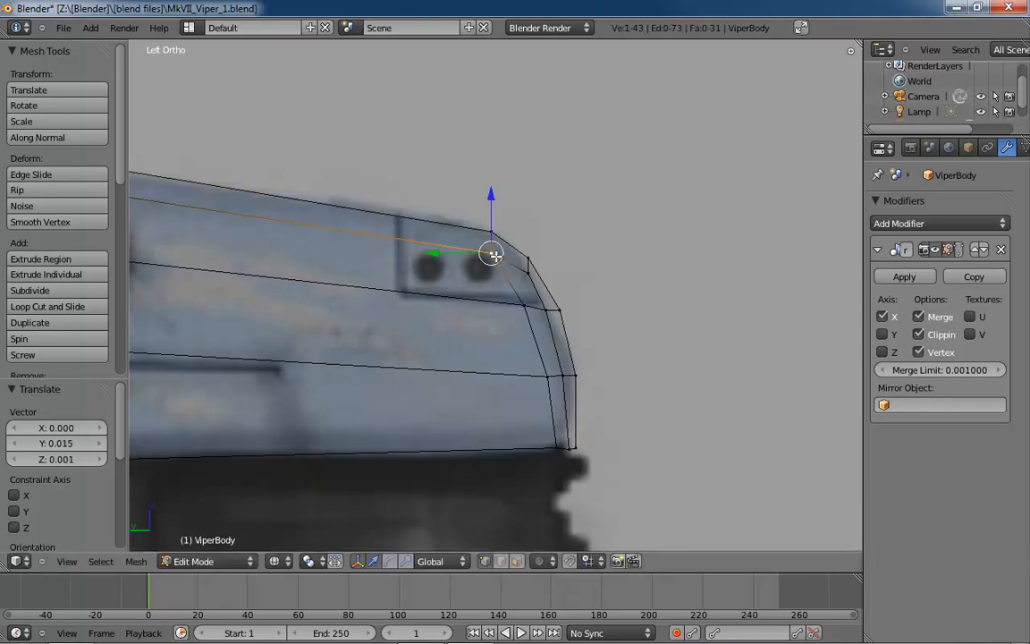
Move the three lower vertices of the outer rear loop forward by about Y 0.025, 0.028 and 0.030, from upper to lowest
{"action": "right_click", "coordinate": [523, 306]}
{"action": "key", "text": "g"}
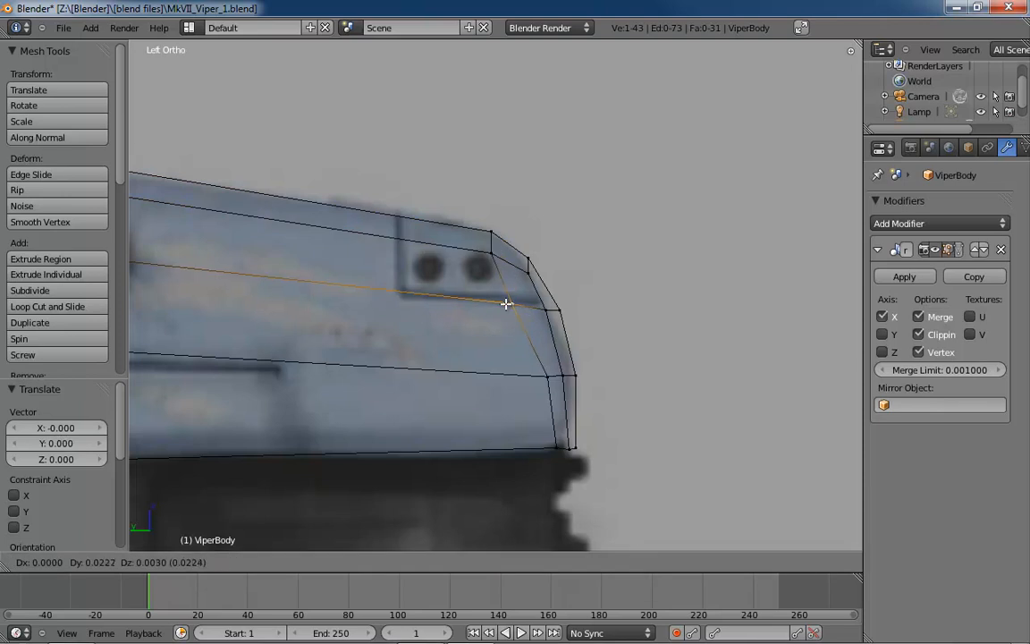
{"action": "left_click", "coordinate": [510, 306]}
{"action": "right_click", "coordinate": [537, 374]}
{"action": "key", "text": "g"}
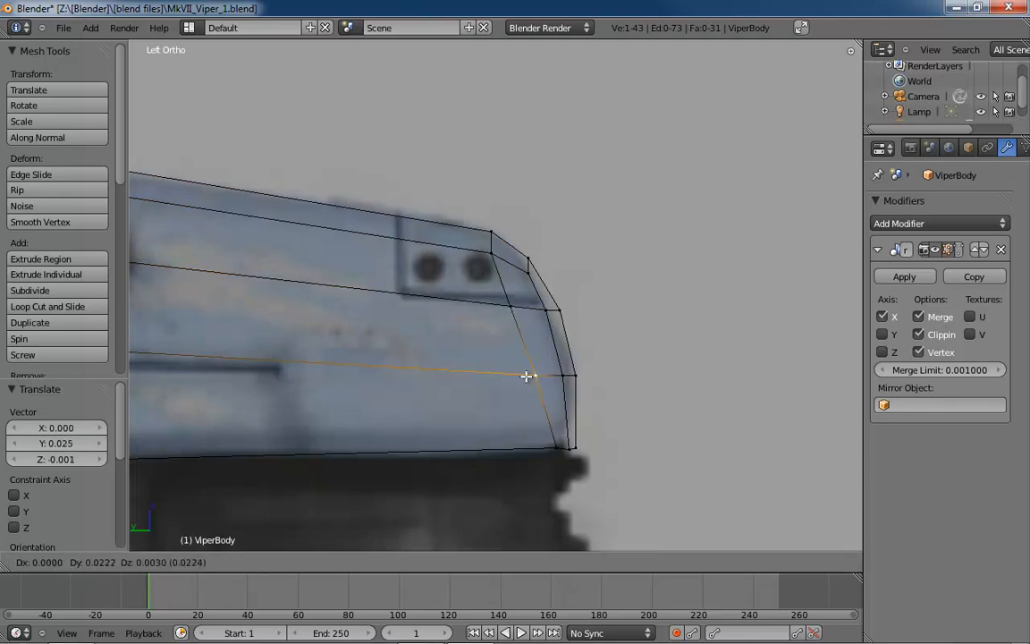
{"action": "left_click", "coordinate": [530, 373]}
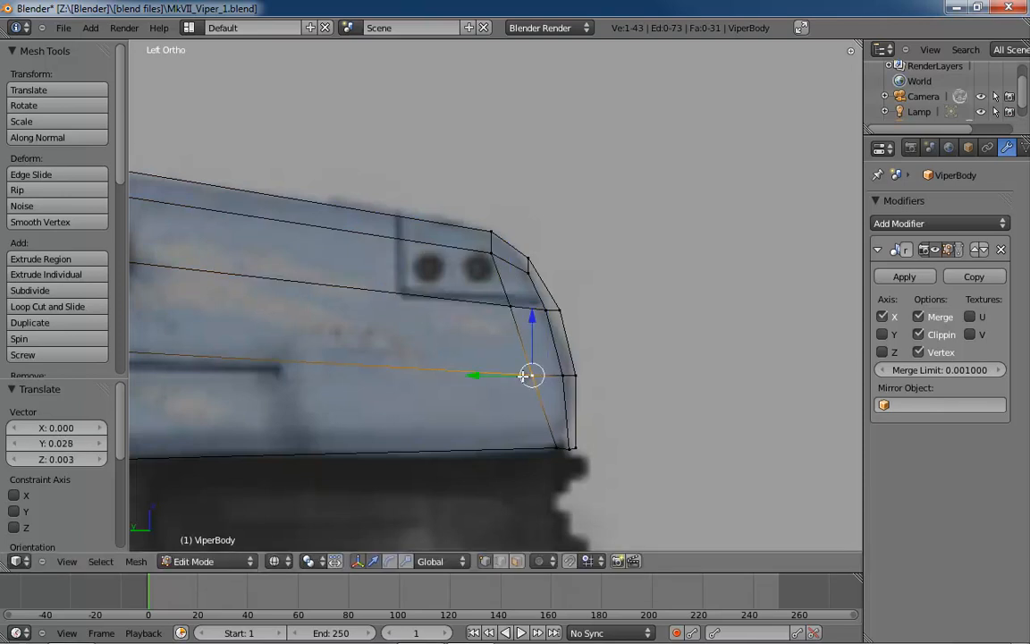
{"action": "right_click", "coordinate": [554, 444]}
{"action": "key", "text": "g"}
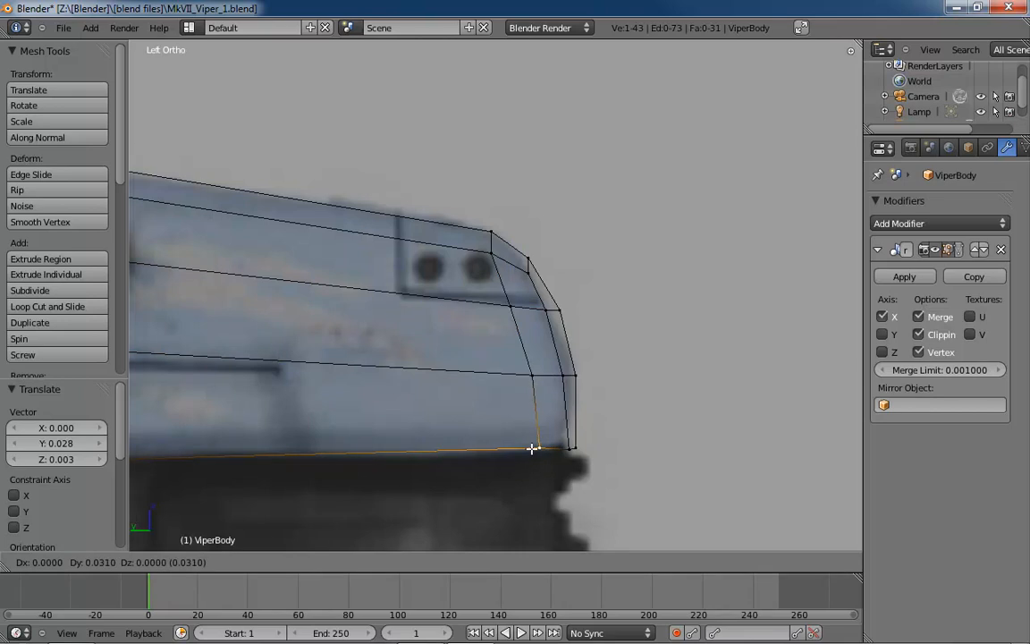
{"action": "left_click", "coordinate": [538, 447]}
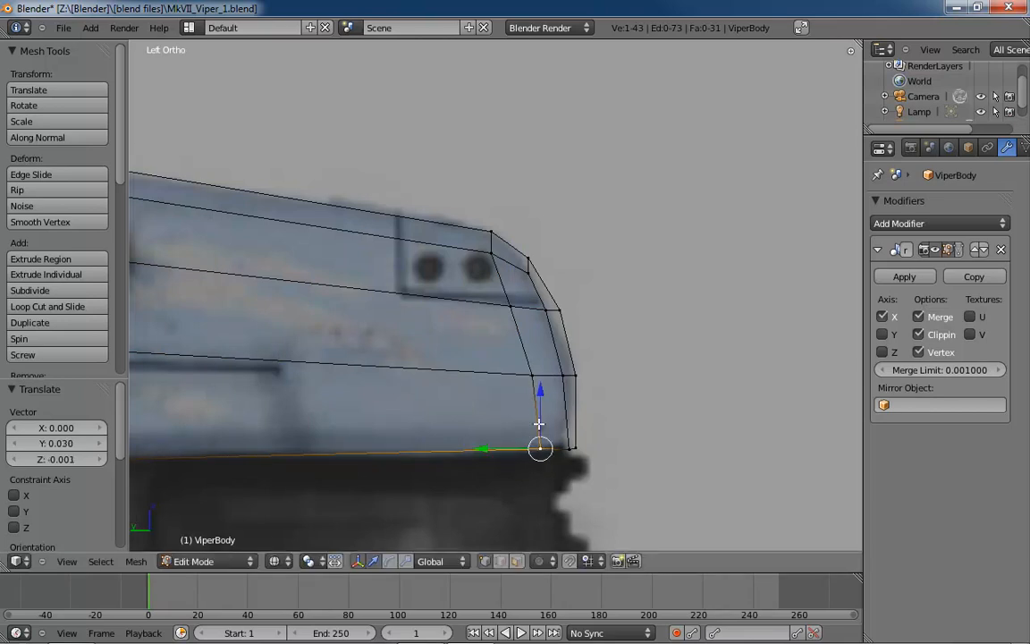
Move the inner rear loop's second vertex forward by about Y 0.024, raise it about Z 0.013, and correct it by about Y -0.007, Z 0.003
{"action": "right_click", "coordinate": [545, 312]}
{"action": "key", "text": "g"}
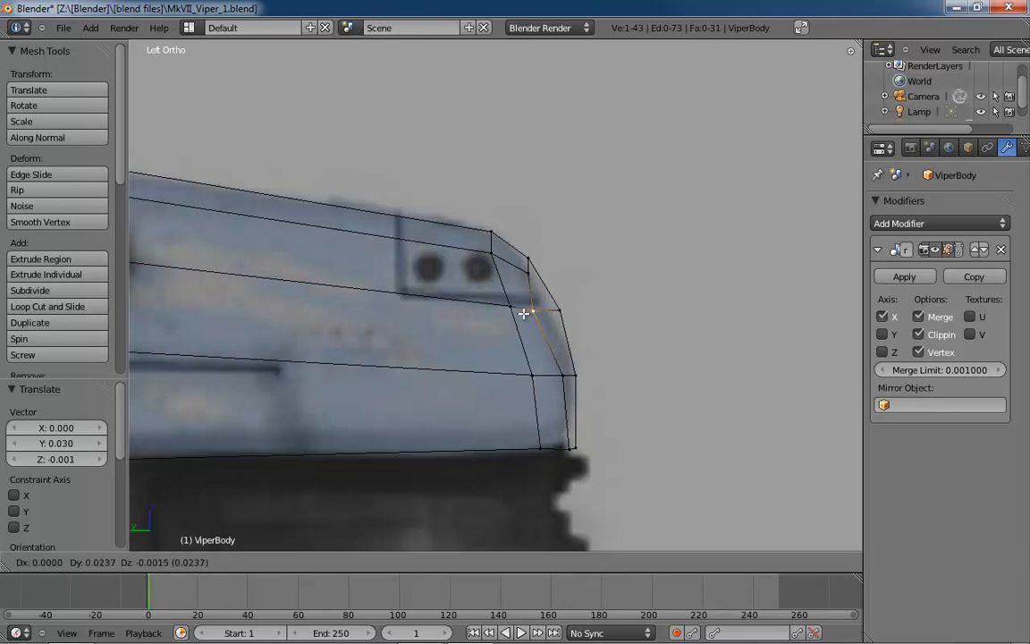
{"action": "left_click", "coordinate": [528, 311]}
{"action": "key", "text": "g"}
{"action": "key", "text": "z"}
{"action": "left_click", "coordinate": [521, 269]}
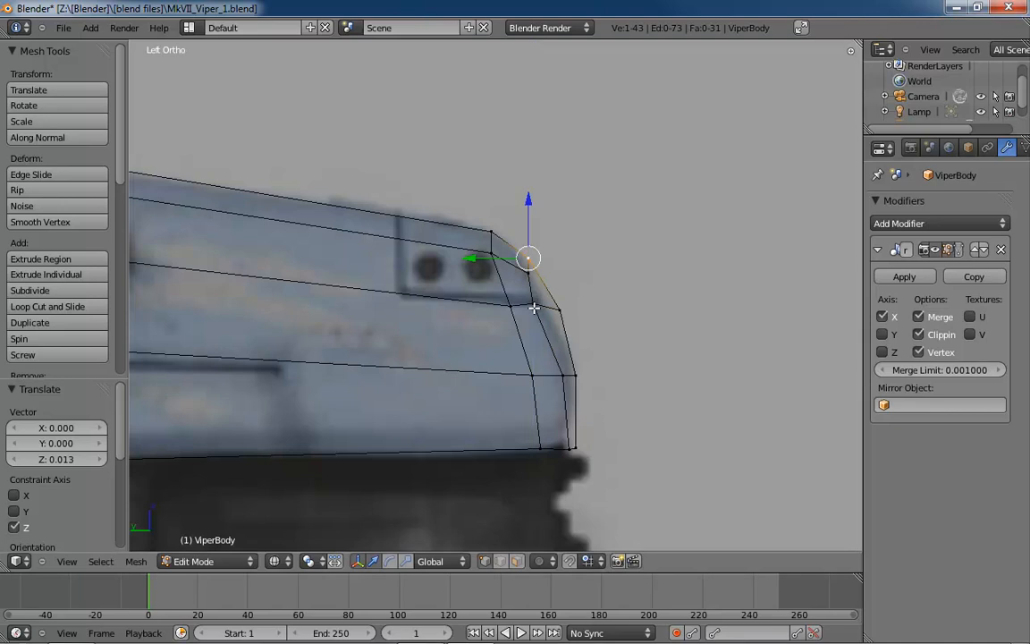
{"action": "right_click", "coordinate": [534, 305]}
{"action": "key", "text": "g"}
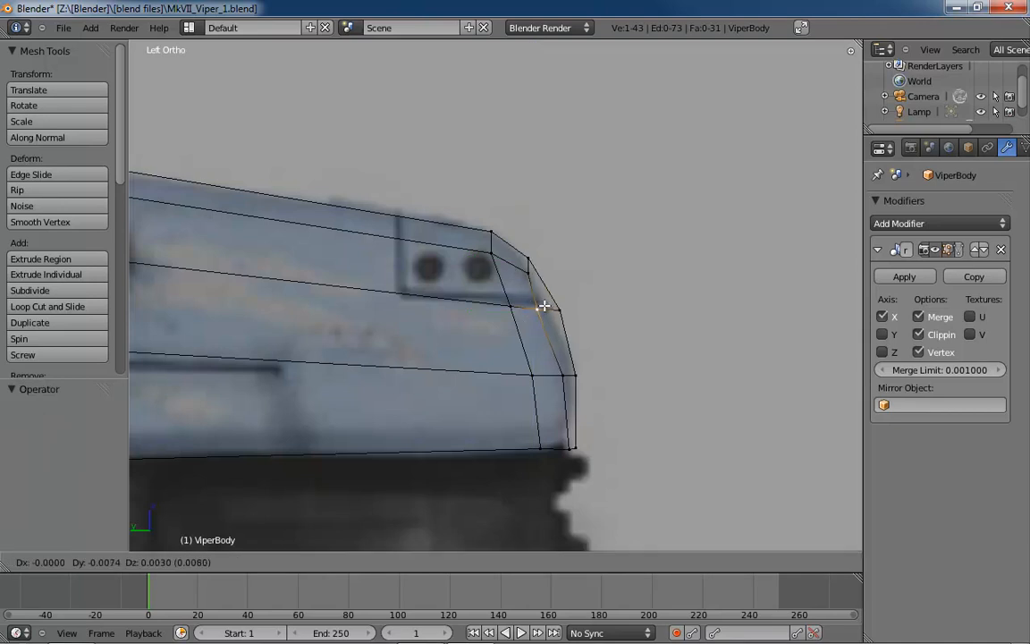
{"action": "left_click", "coordinate": [544, 306]}
Move the inner loop's upper corner vertex by about Y 0.016, Z 0.018 and the second centre-line vertex by about Y 0.015, Z 0.003
{"action": "right_click", "coordinate": [527, 262]}
{"action": "key", "text": "g"}
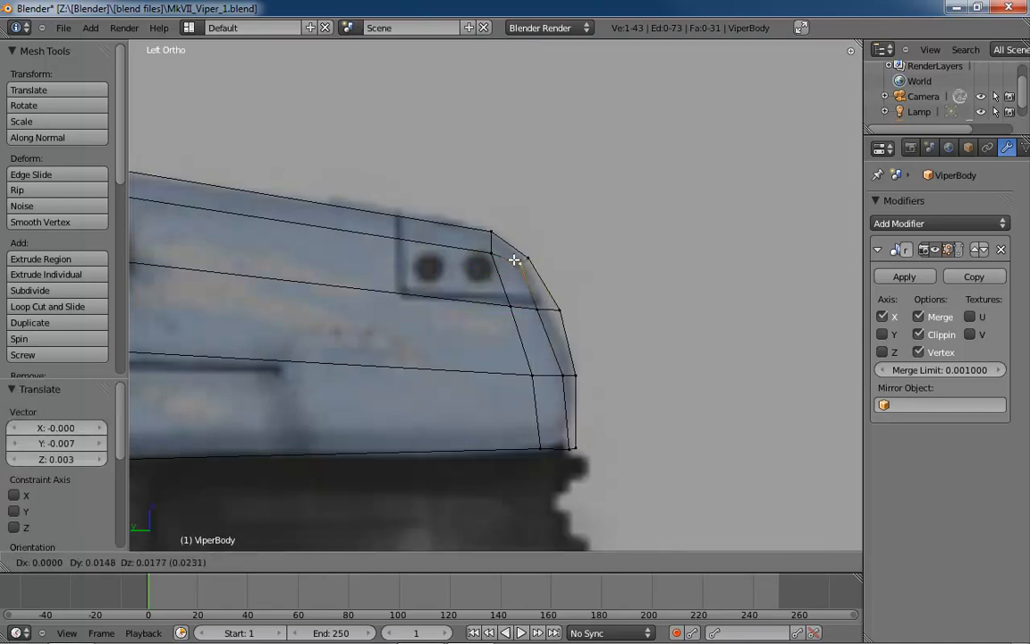
{"action": "left_click", "coordinate": [517, 262]}
{"action": "right_click", "coordinate": [555, 309]}
{"action": "key", "text": "g"}
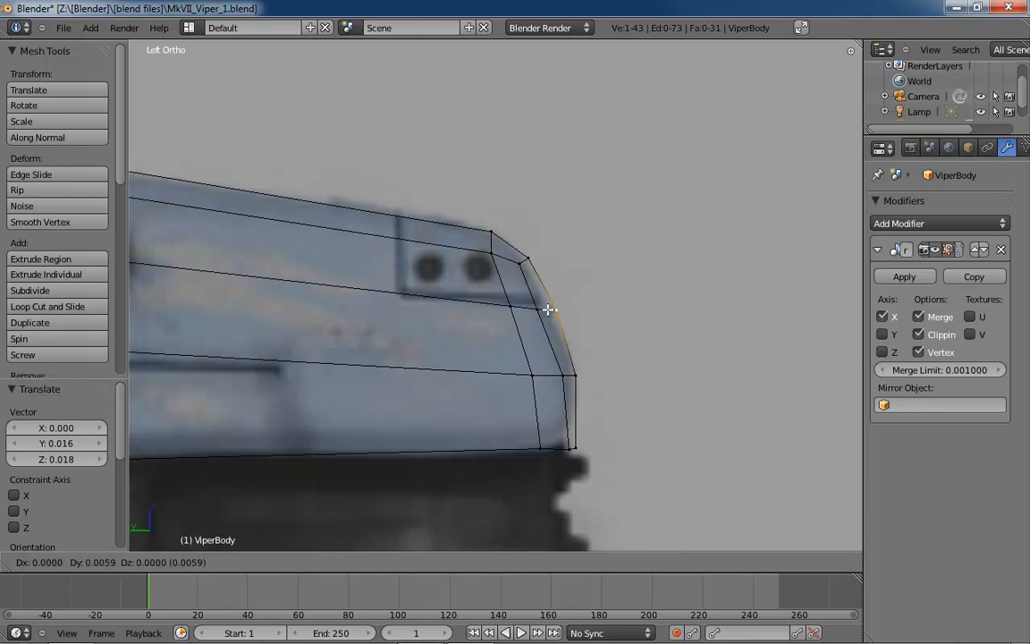
{"action": "left_click", "coordinate": [543, 307]}
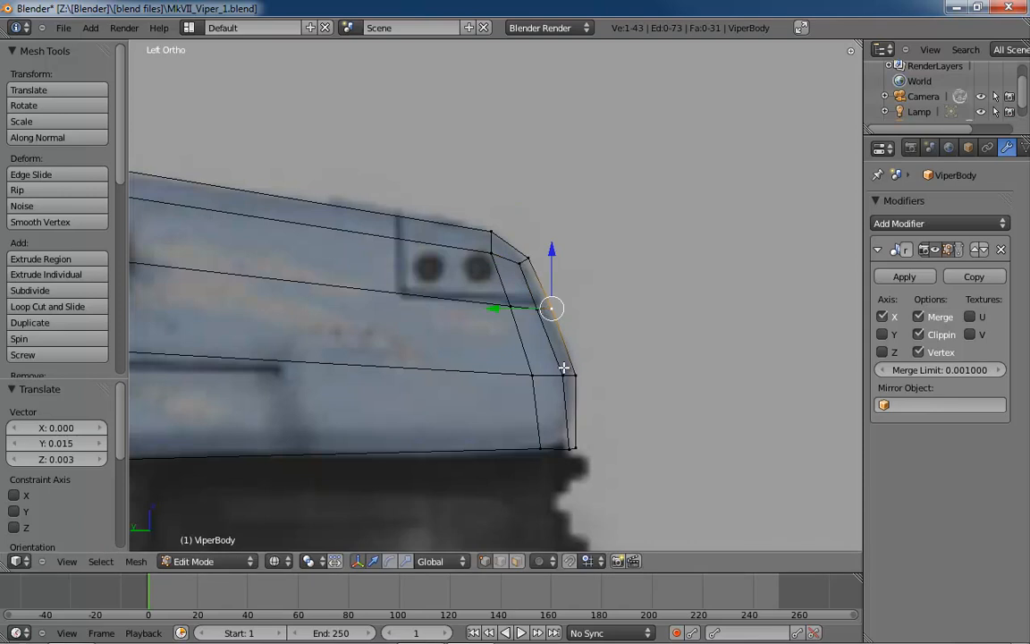
Move the inner loop's third vertex forward by about Y 0.013 and the outer loop vertex at the same height by about Y 0.007
{"action": "right_click", "coordinate": [564, 374]}
{"action": "key", "text": "g"}
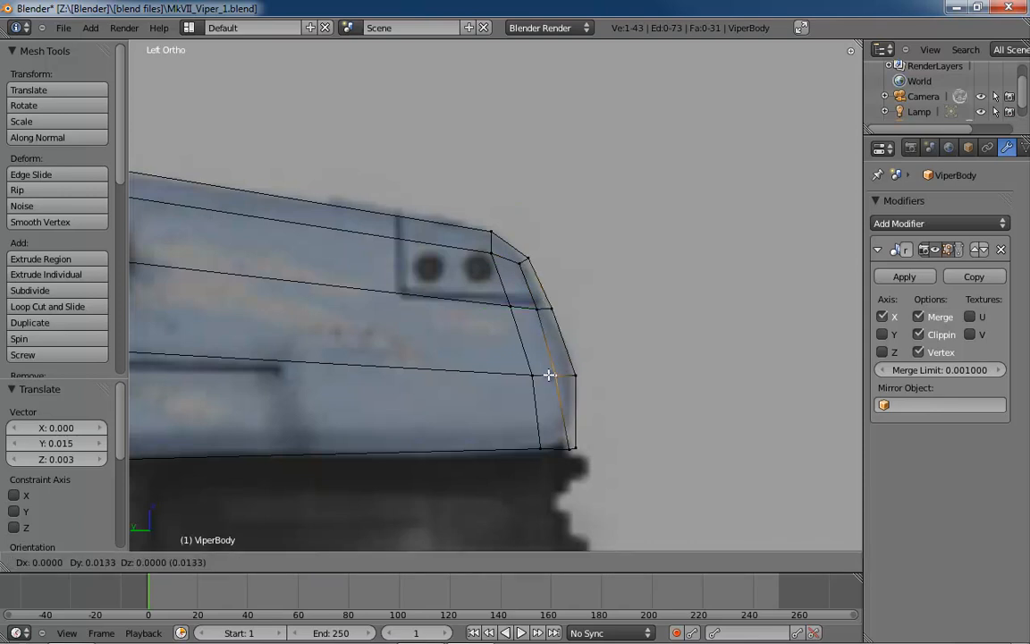
{"action": "left_click", "coordinate": [550, 374]}
{"action": "key", "text": "a"}
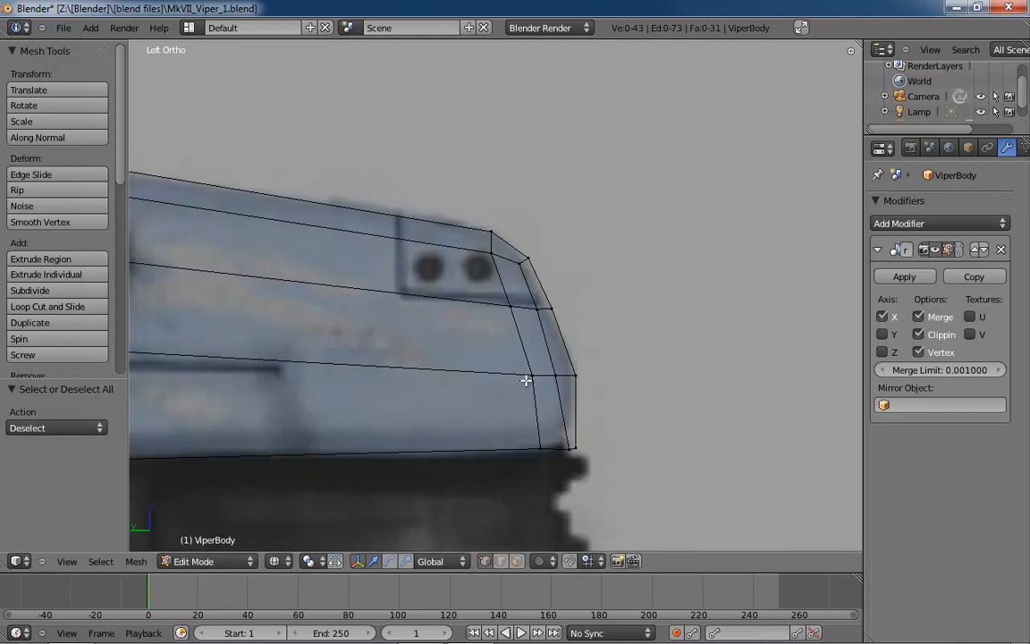
{"action": "right_click", "coordinate": [531, 376]}
{"action": "key", "text": "g"}
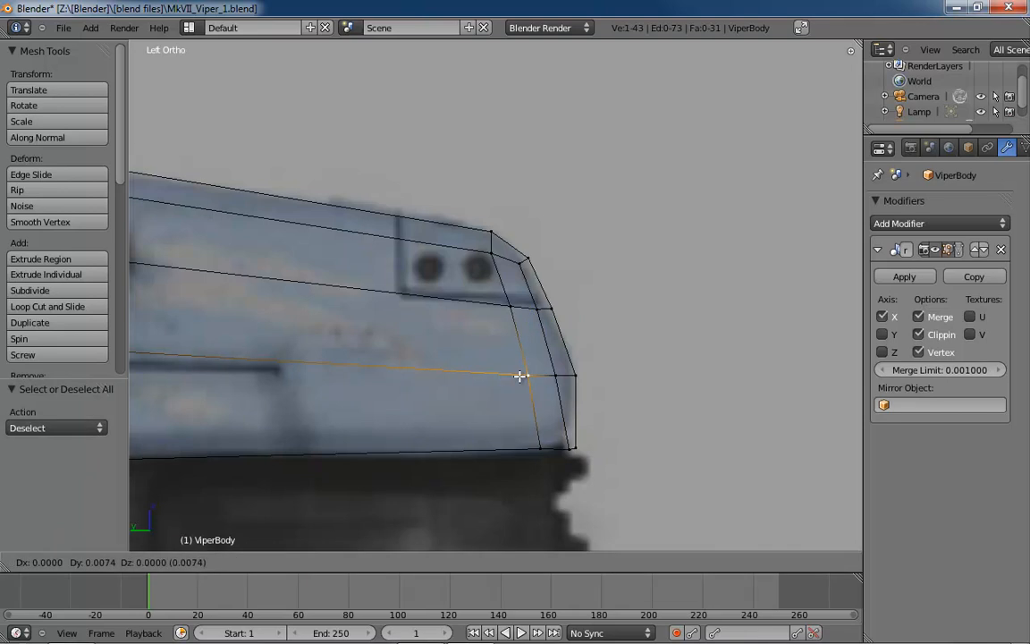
{"action": "left_click", "coordinate": [521, 376]}
Move the inner loop's bottom vertex by about Y 0.015, Z 0.003 and shift the centre-line vertex above the lowest one slightly forward along Y
{"action": "right_click", "coordinate": [571, 448]}
{"action": "key", "text": "g"}
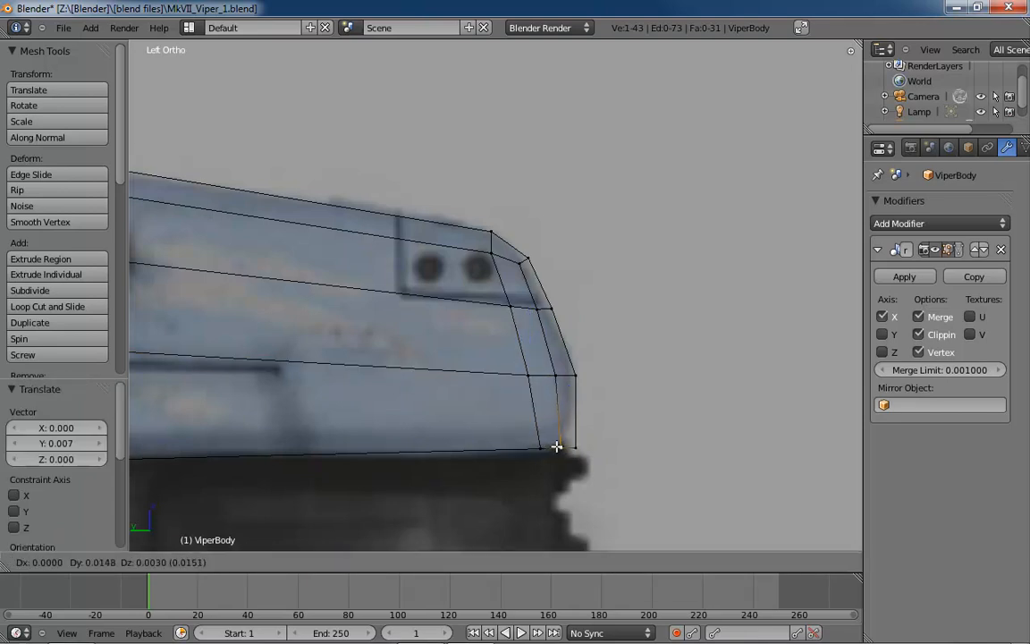
{"action": "left_click", "coordinate": [556, 446]}
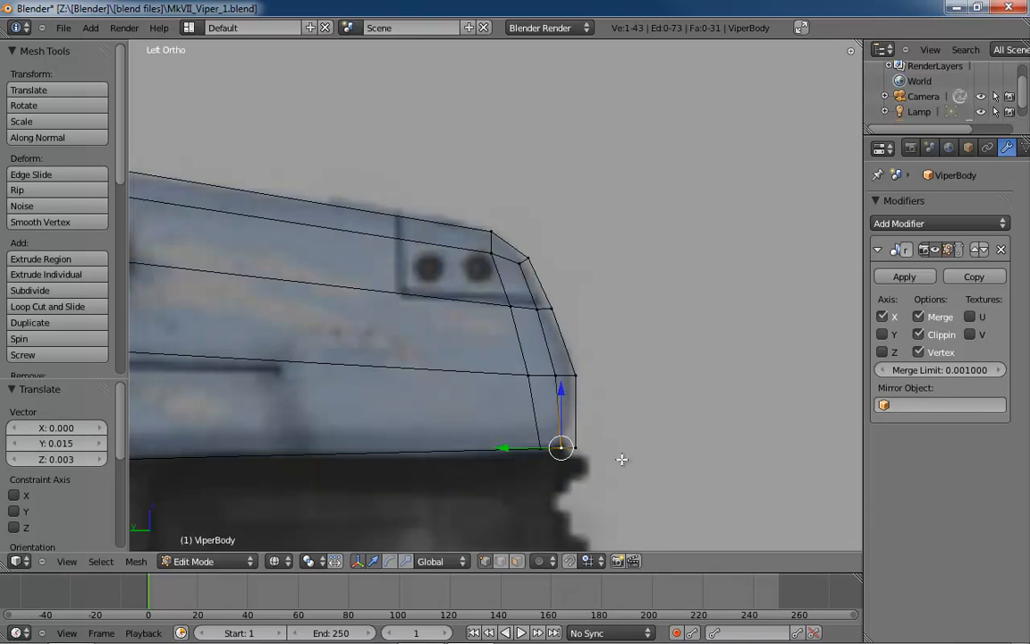
{"action": "right_click", "coordinate": [577, 374]}
{"action": "key", "text": "g"}
{"action": "key", "text": "y"}
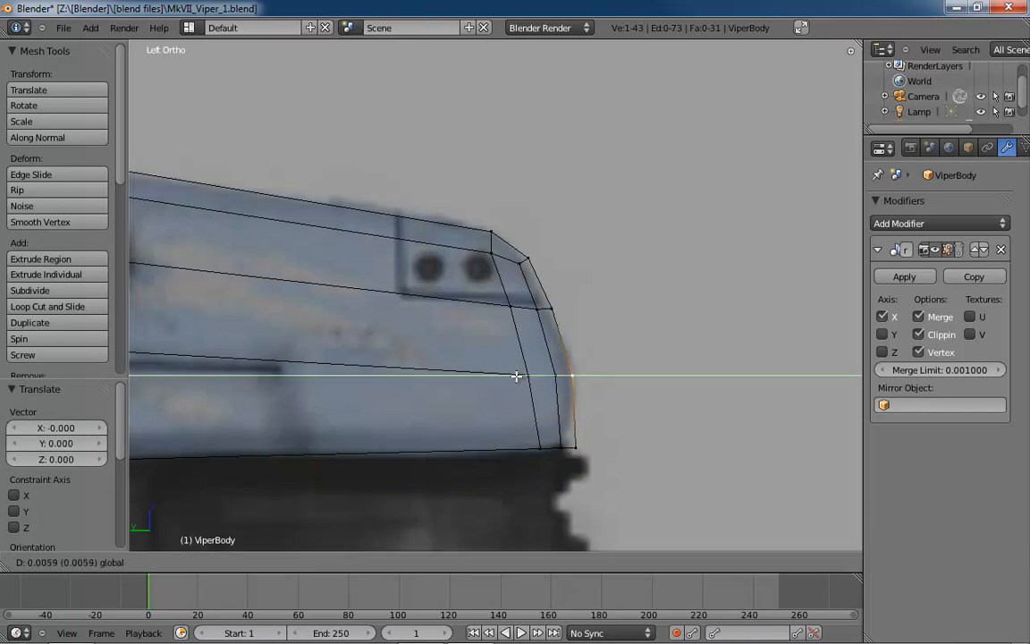
{"action": "left_click", "coordinate": [515, 375]}
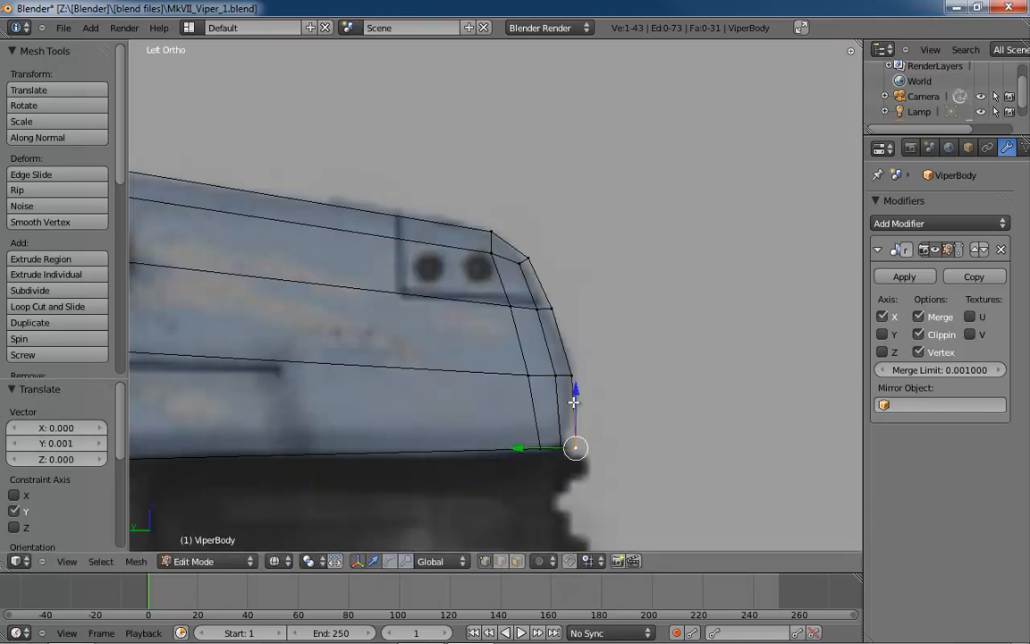
Raise the bottom centre-line vertex of the rear end by about Z 0.047 and shift it forward by about Y 0.007
{"action": "key", "text": "g"}
{"action": "key", "text": "z"}
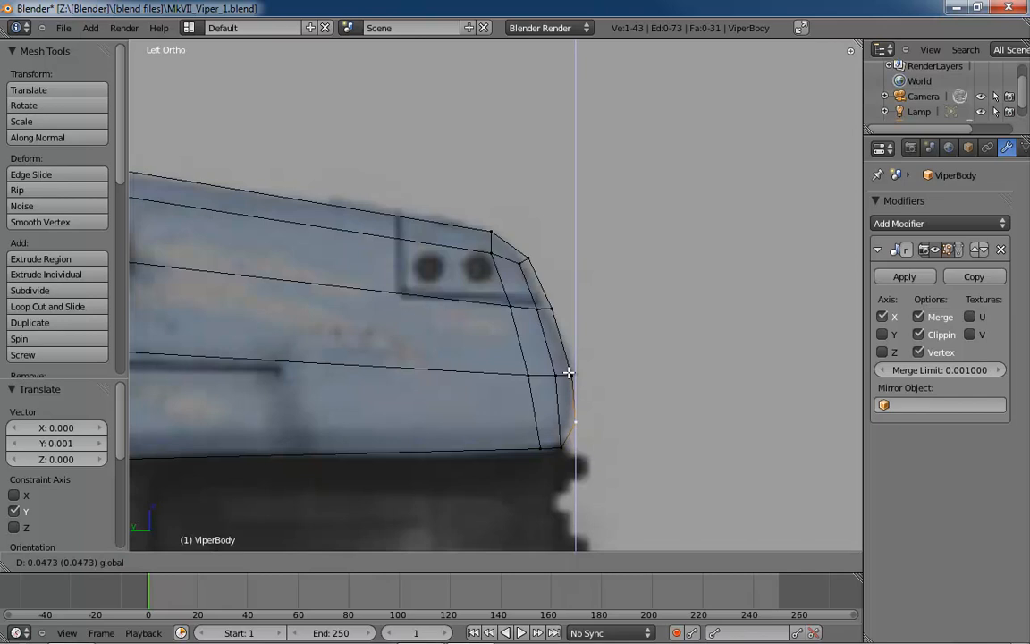
{"action": "left_click", "coordinate": [517, 379]}
{"action": "key", "text": "g"}
{"action": "key", "text": "y"}
{"action": "left_click", "coordinate": [512, 420]}
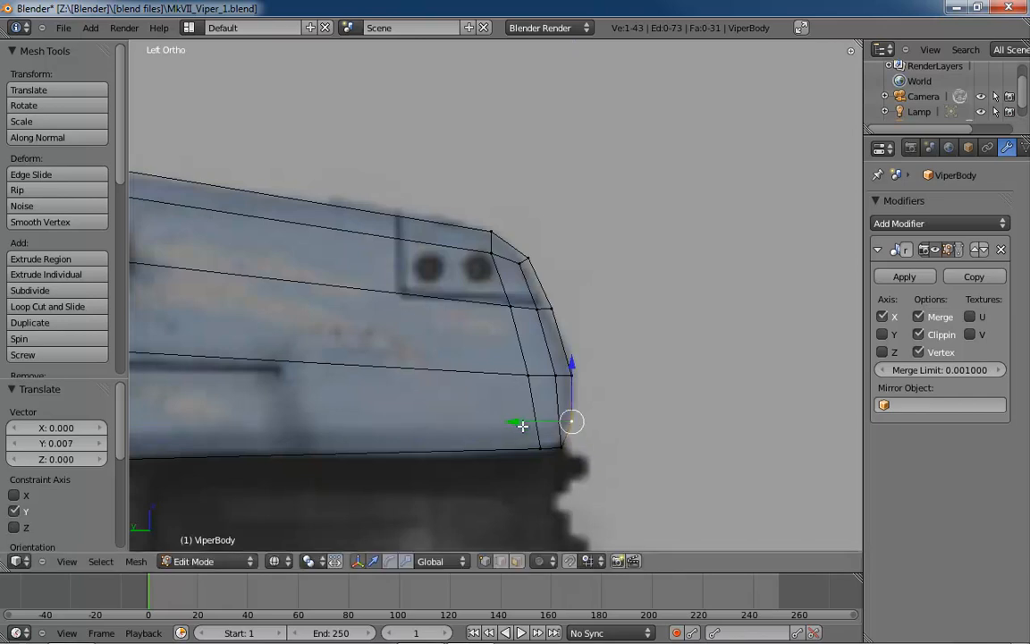
In the front view, raise the bottom centre-line vertex by about Z 0.046 and move the inner loop's bottom vertex by about X 0.006, Z 0.019
{"action": "key", "text": "KP_1"}
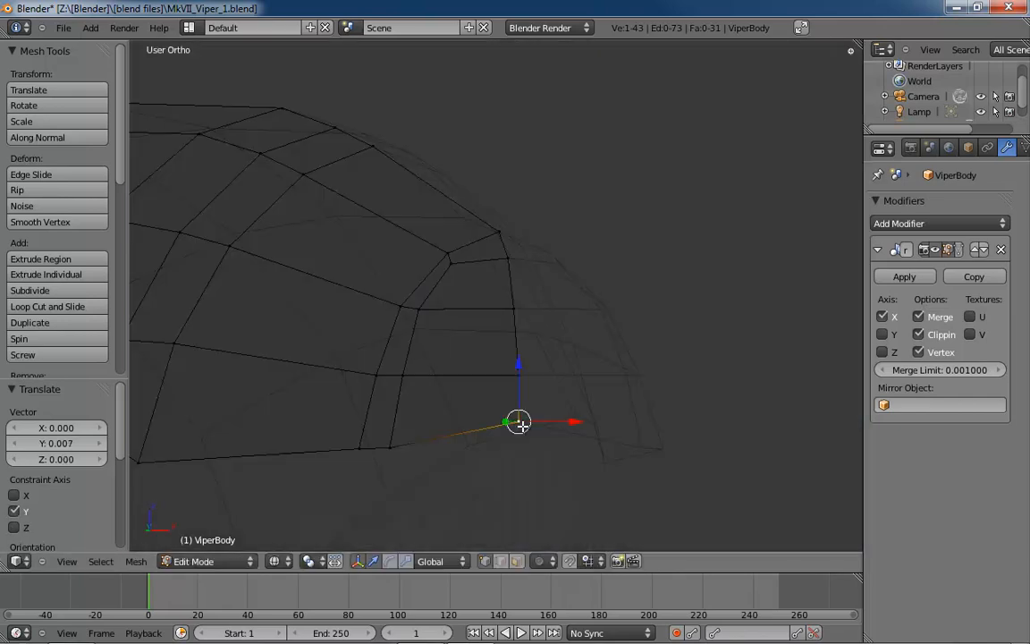
{"action": "key", "text": "g"}
{"action": "key", "text": "z"}
{"action": "left_click", "coordinate": [503, 335]}
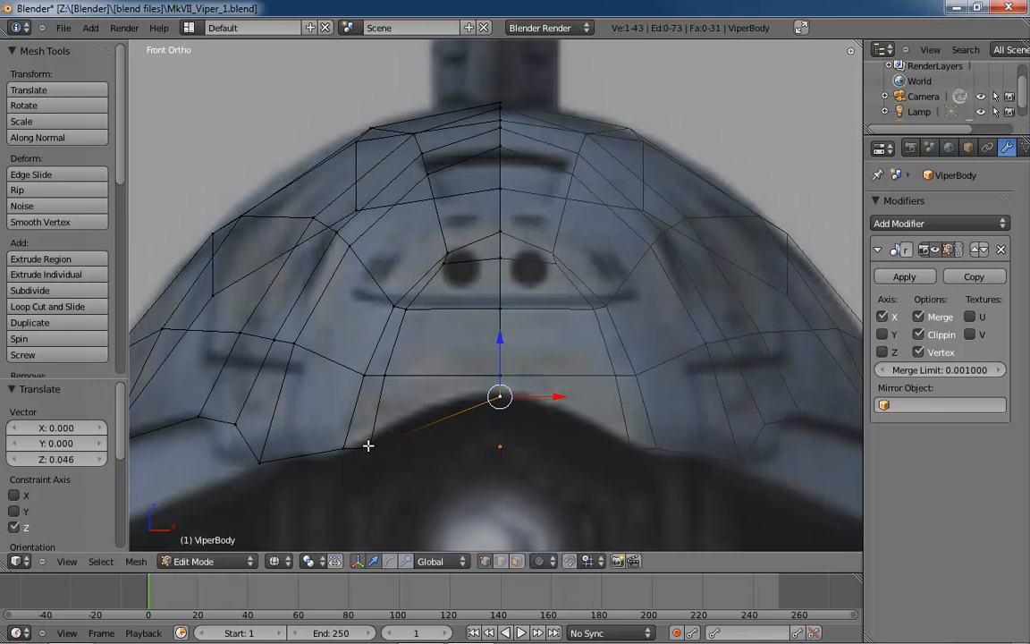
{"action": "right_click", "coordinate": [368, 445]}
{"action": "key", "text": "g"}
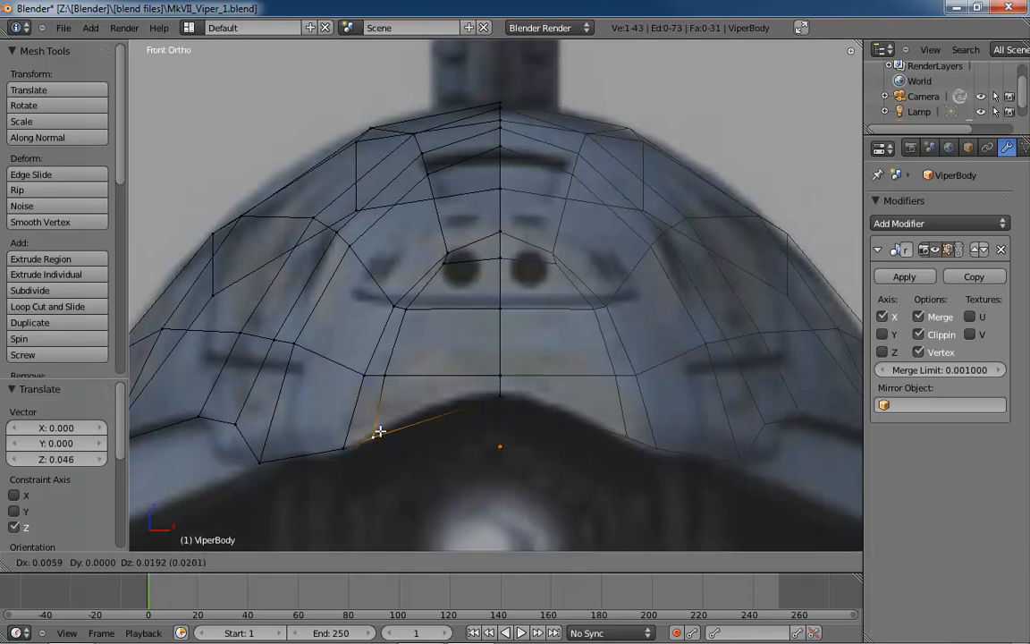
{"action": "left_click", "coordinate": [378, 434]}
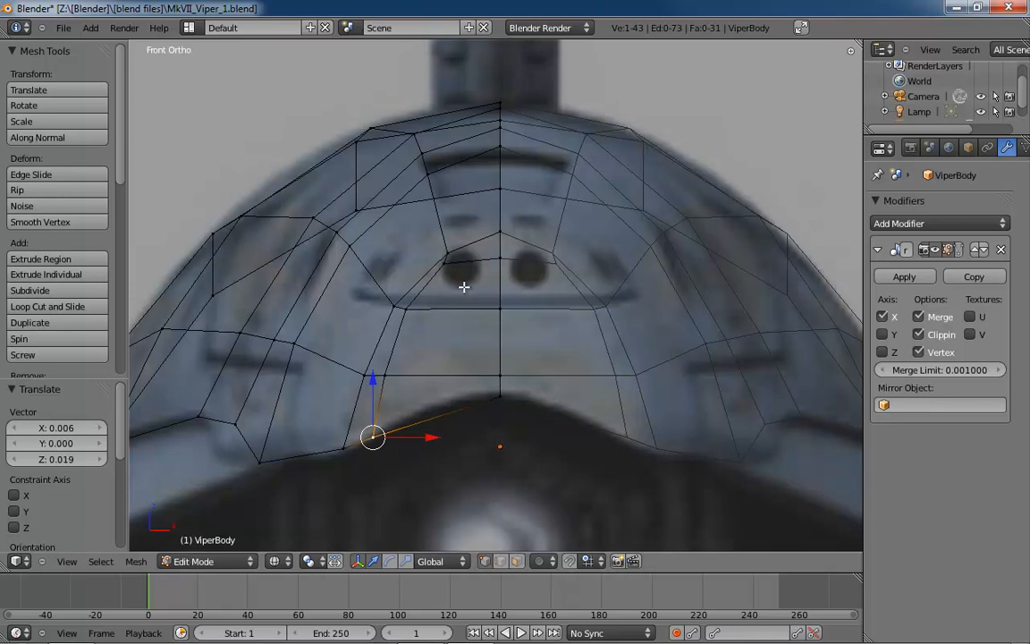
Move the inner loop's top vertex by about X 0.012, Z -0.004 and raise the outer loop vertex beside it towards the centre-line vertex's height
{"action": "right_click", "coordinate": [445, 259]}
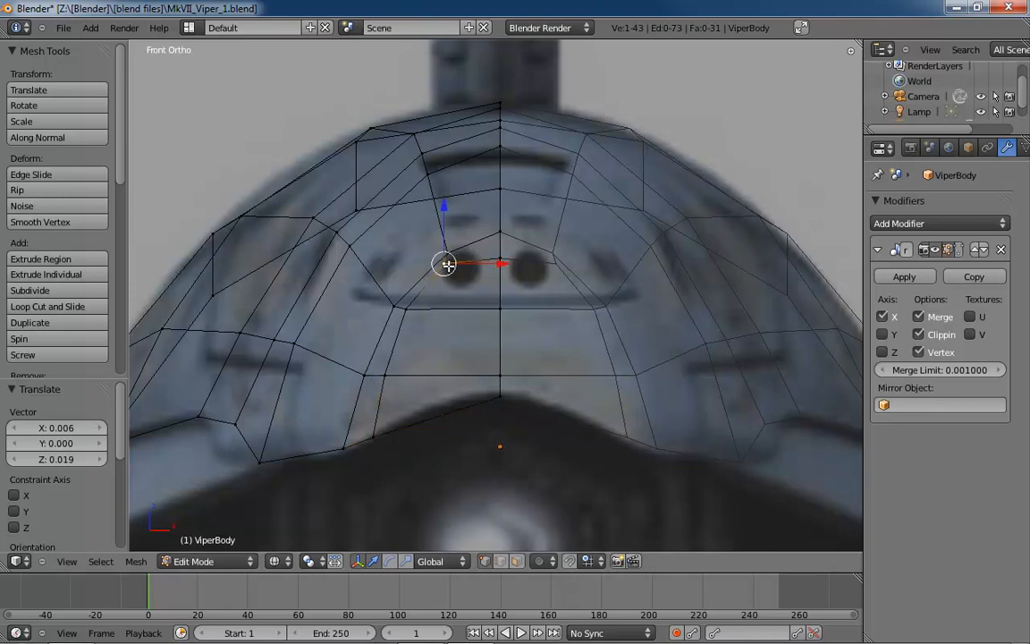
{"action": "key", "text": "g"}
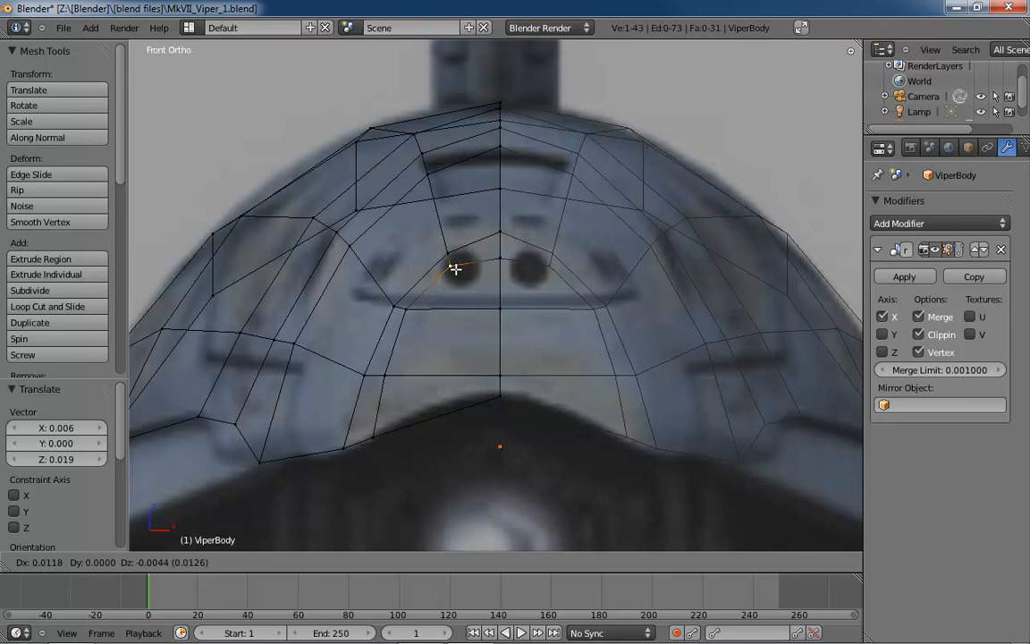
{"action": "left_click", "coordinate": [458, 269]}
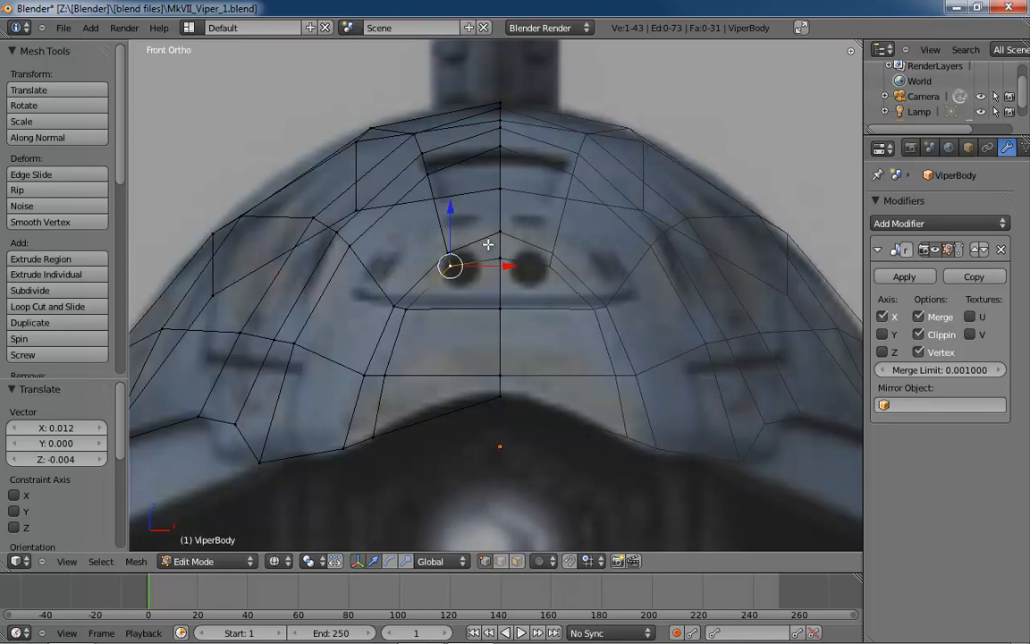
{"action": "key", "text": "g"}
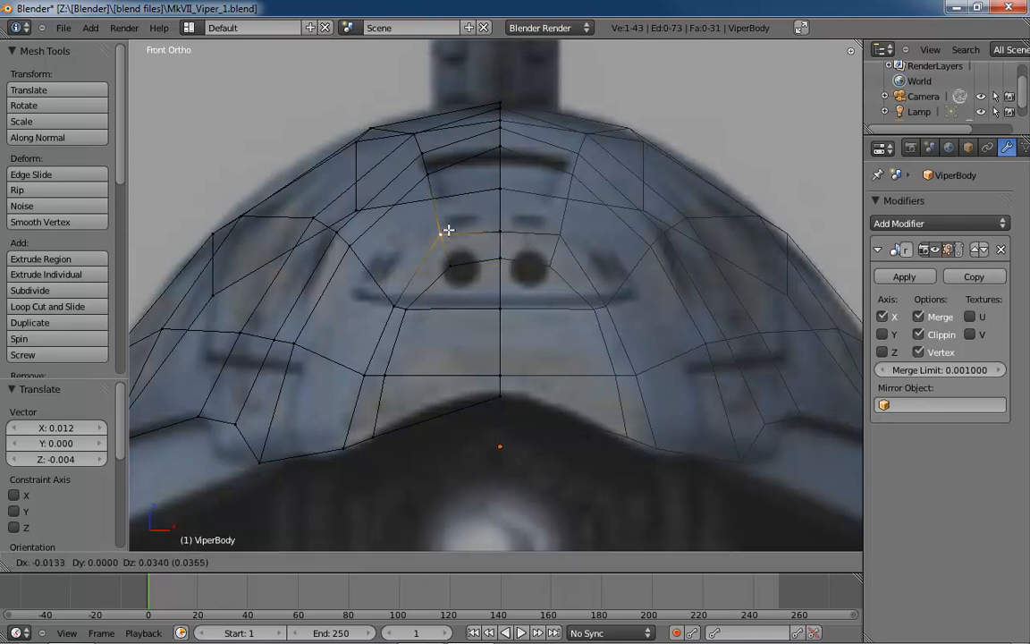
{"action": "left_click", "coordinate": [451, 226]}
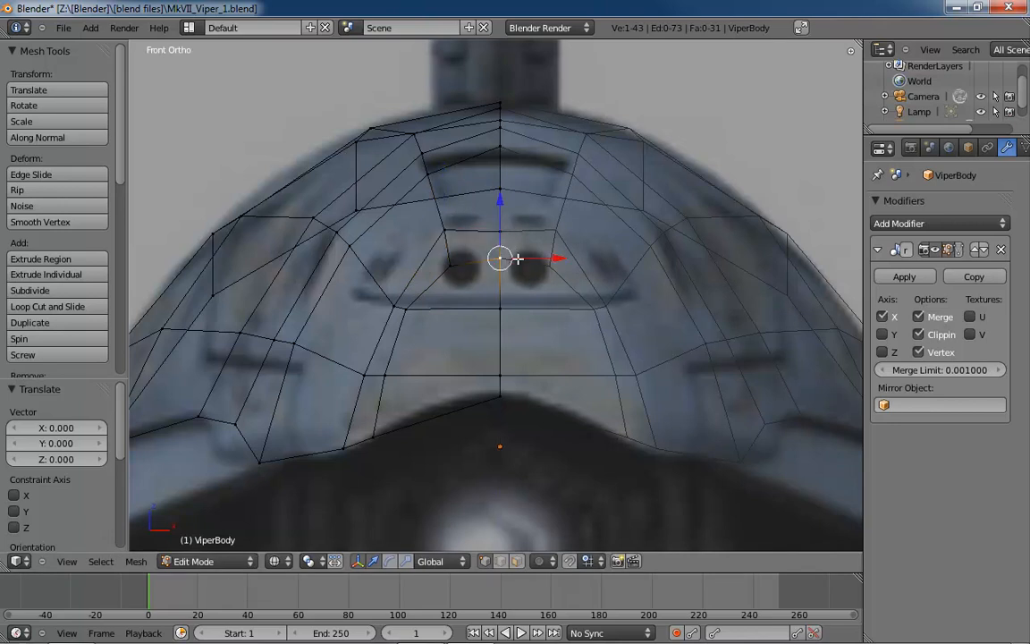
Raise the outer loop's top centre-line vertex by about Z 0.006 and fine-tune the height of the adjacent outer loop corner along Z
{"action": "key", "text": "a"}
{"action": "right_click", "coordinate": [498, 231]}
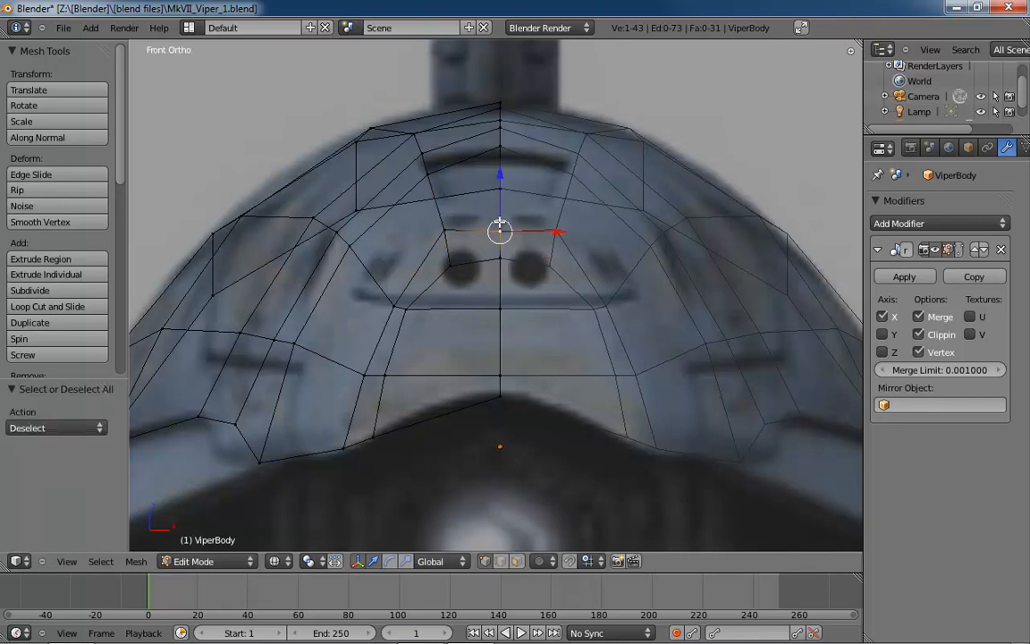
{"action": "key", "text": "g"}
{"action": "left_click", "coordinate": [499, 218]}
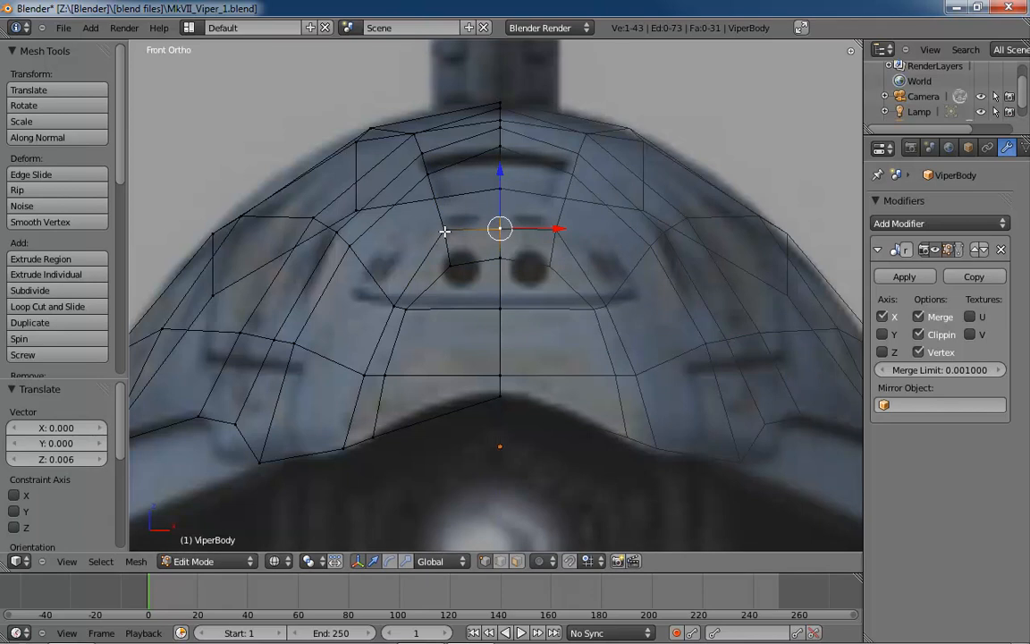
{"action": "right_click", "coordinate": [447, 230]}
{"action": "key", "text": "g"}
{"action": "key", "text": "z"}
{"action": "left_click", "coordinate": [445, 175]}
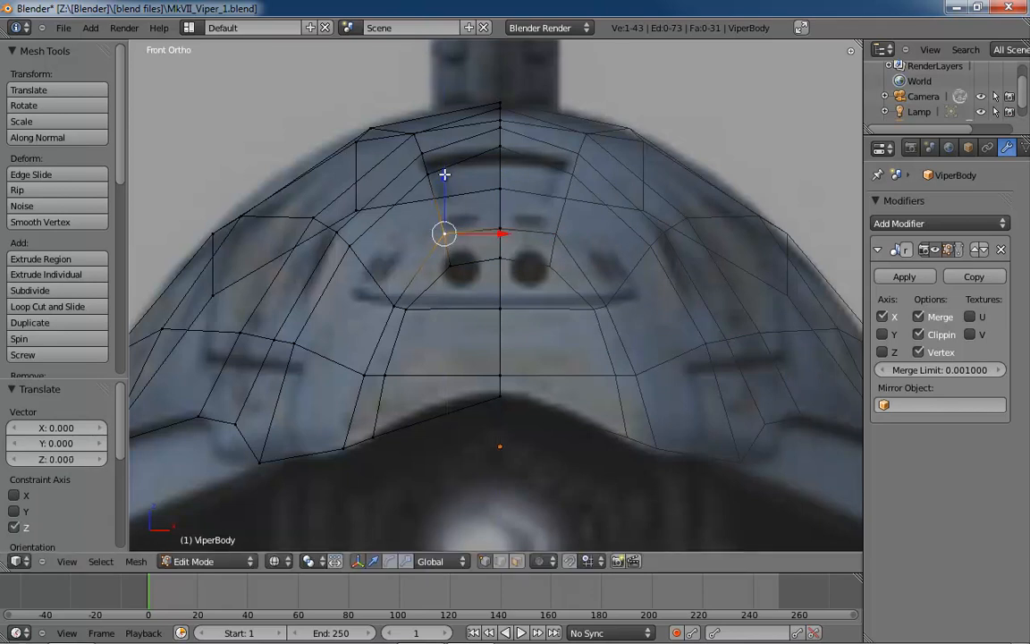
Move the outer loop corner beside the exhaust holes by about X -0.009, Z 0.009 and the matching inner loop vertex by X -0.013, Z 0.007
{"action": "right_click", "coordinate": [390, 303]}
{"action": "key", "text": "g"}
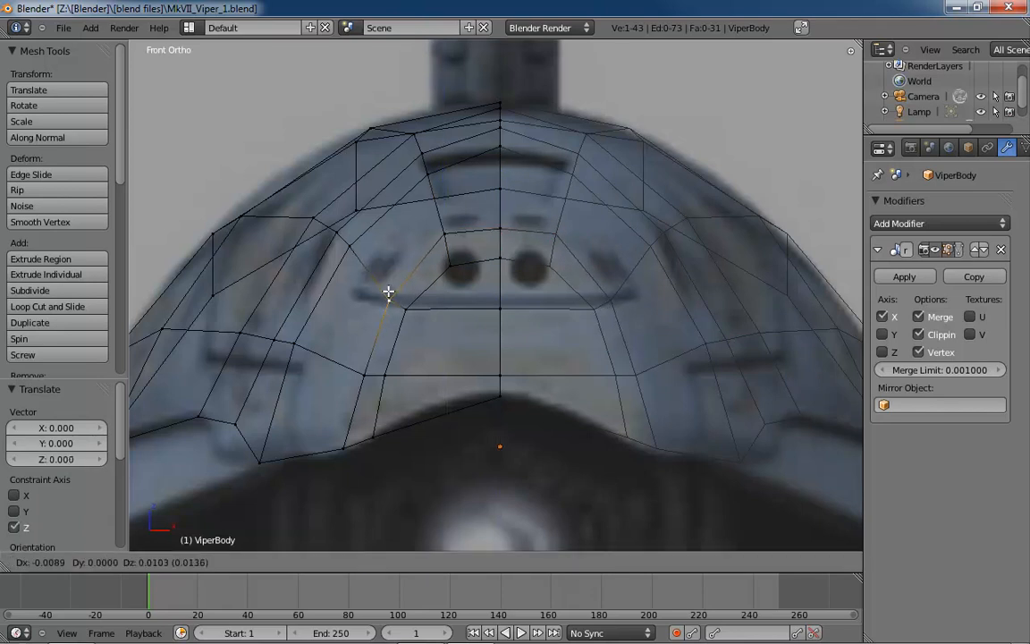
{"action": "left_click", "coordinate": [389, 295]}
{"action": "key", "text": "g"}
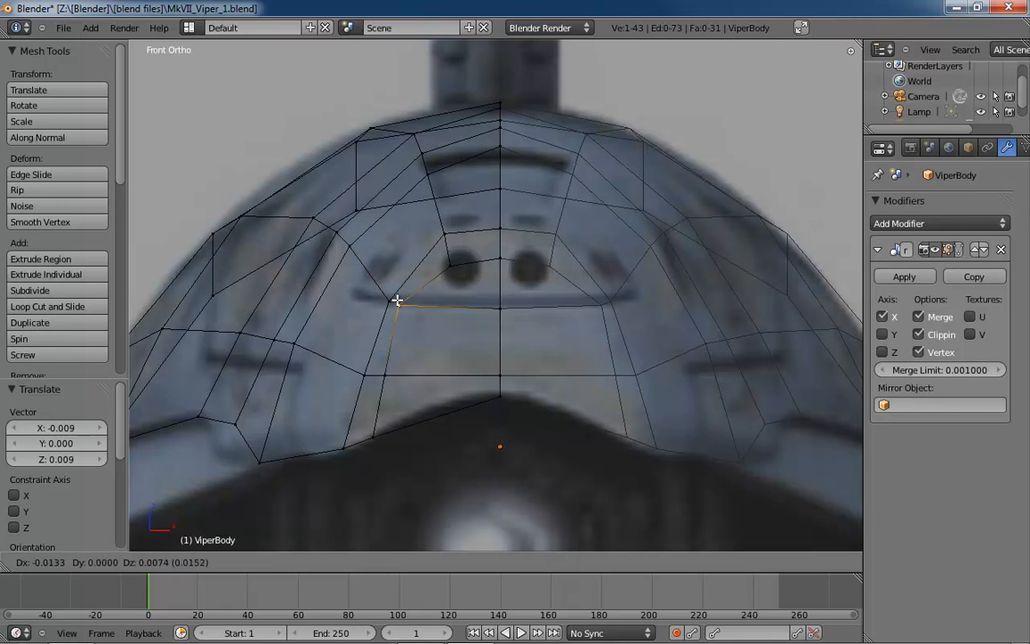
{"action": "left_click", "coordinate": [396, 299]}
Move the inner loop's top vertex by about X -0.003, Z 0.040 and raise its neighbouring centre-line vertex by about Z 0.033
{"action": "key", "text": "g"}
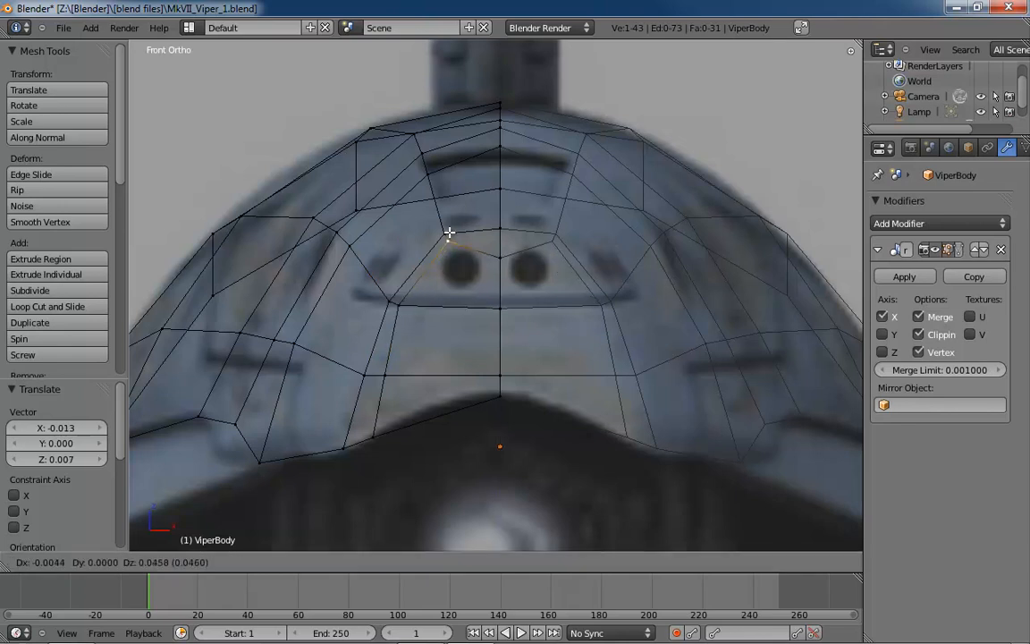
{"action": "left_click", "coordinate": [449, 236]}
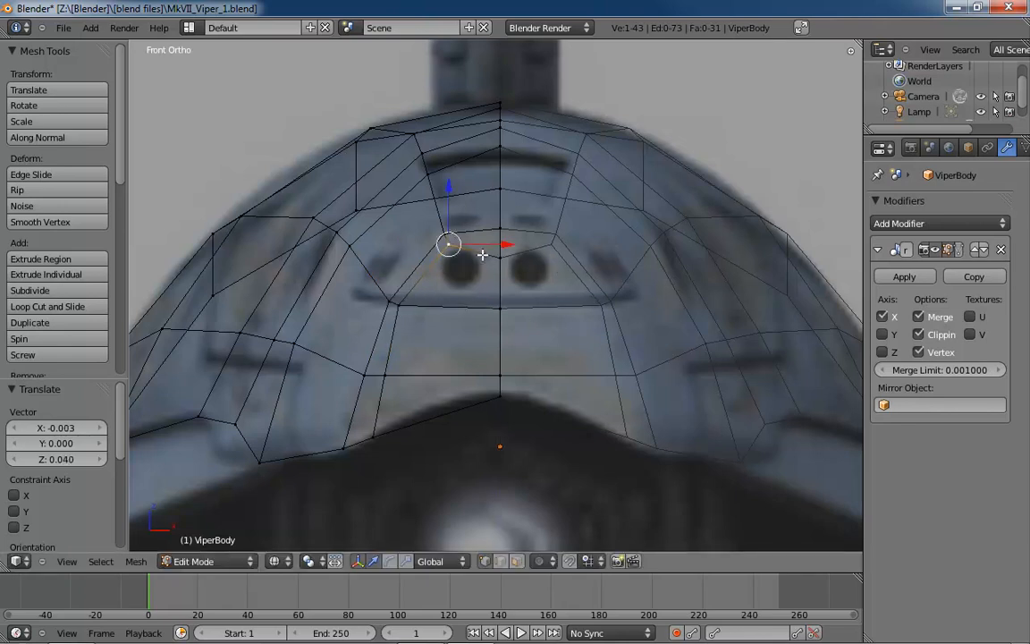
{"action": "key", "text": "g"}
{"action": "key", "text": "x"}
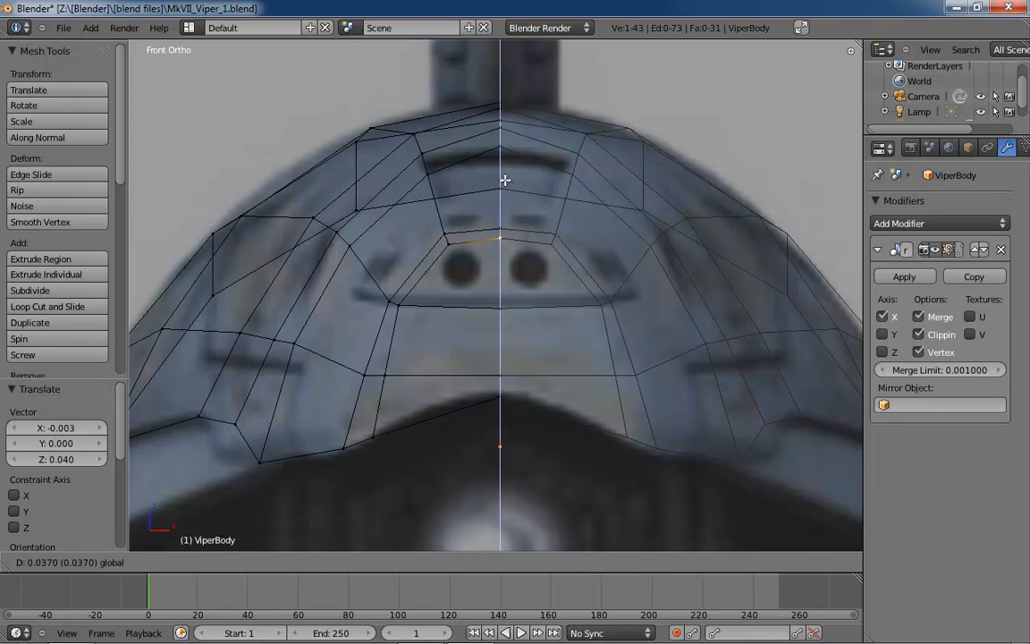
{"action": "left_click", "coordinate": [492, 209]}
Move the inner loop's third vertex by about X -0.015, Z -0.001 and its bottom vertex by about X -0.024, Z -0.004
{"action": "right_click", "coordinate": [384, 374]}
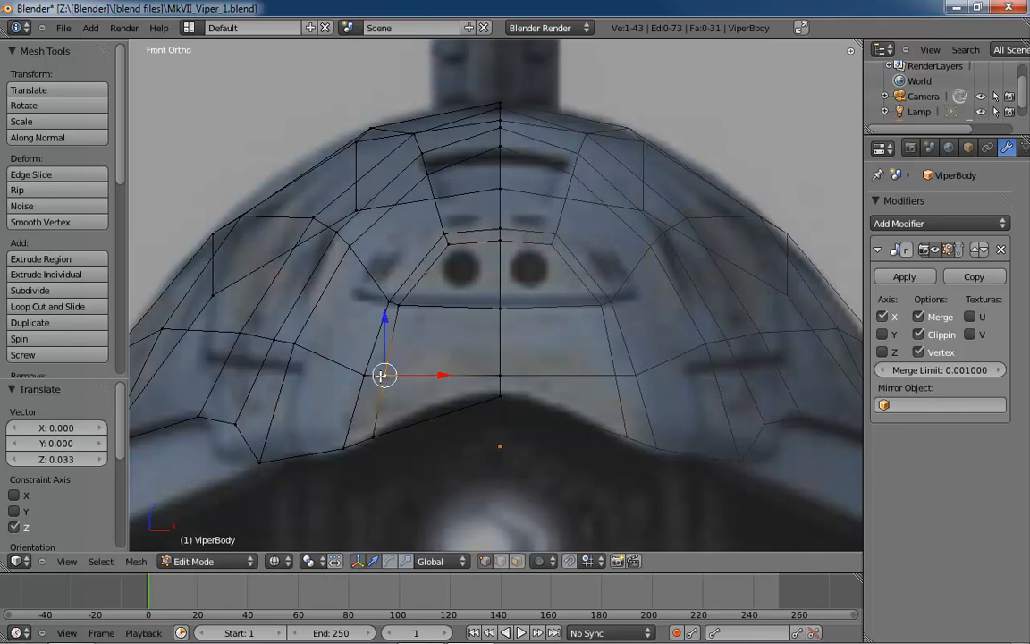
{"action": "key", "text": "g"}
{"action": "left_click", "coordinate": [369, 378]}
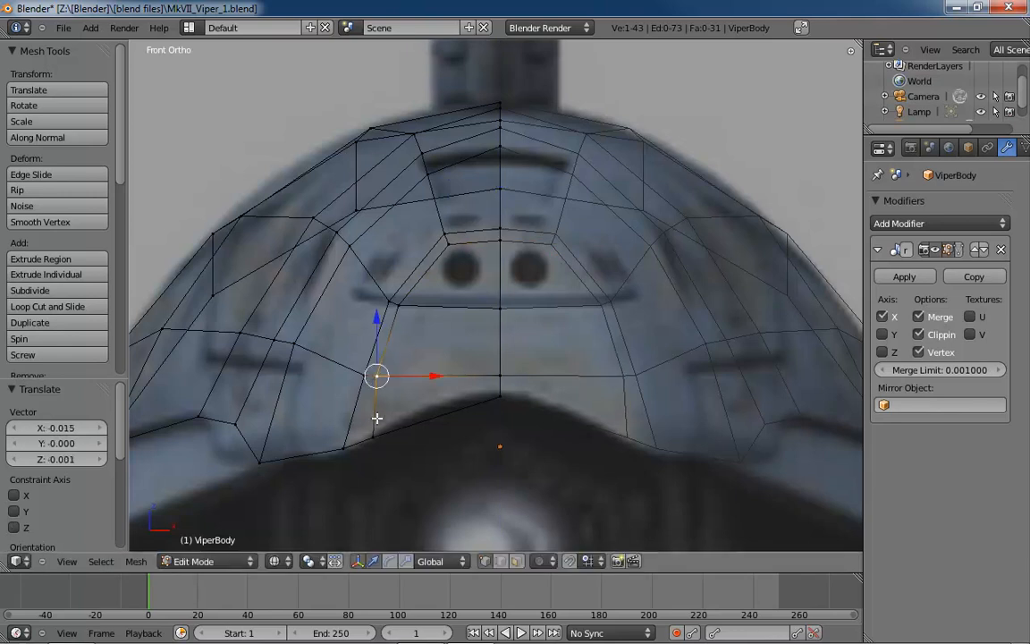
{"action": "right_click", "coordinate": [373, 438]}
{"action": "key", "text": "g"}
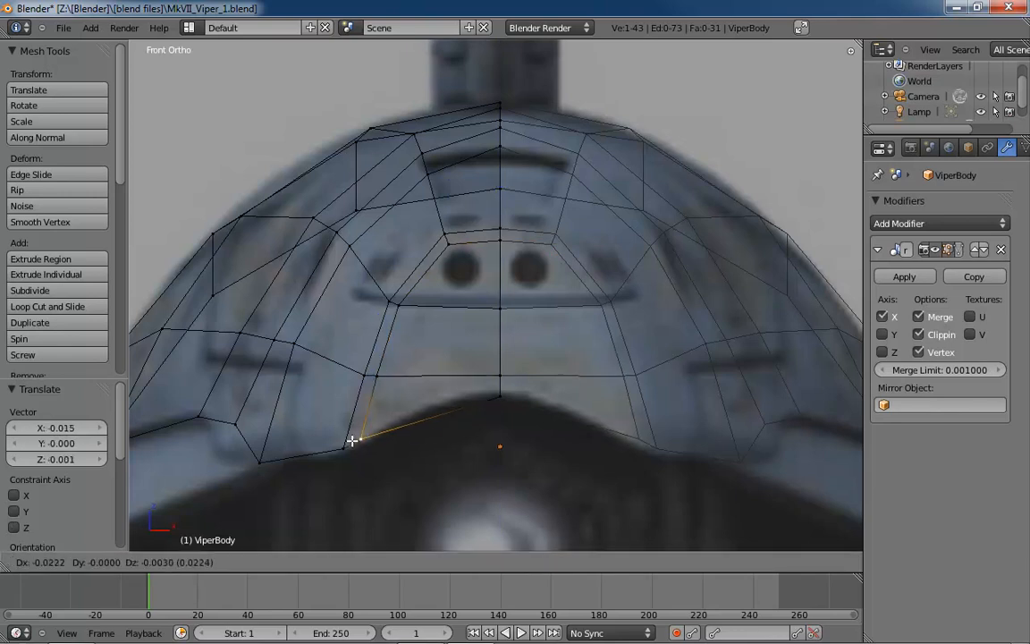
{"action": "left_click", "coordinate": [354, 440]}
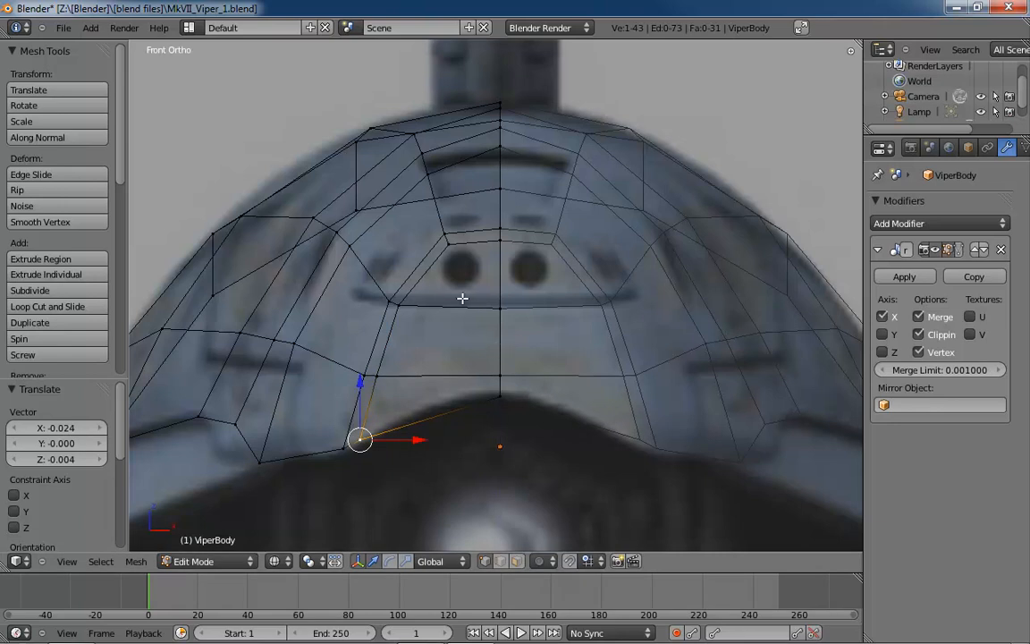
Delete the face covering the exhaust hole in the rear panel
{"action": "key", "text": "ctrl+Tab"}
{"action": "key", "text": "3"}
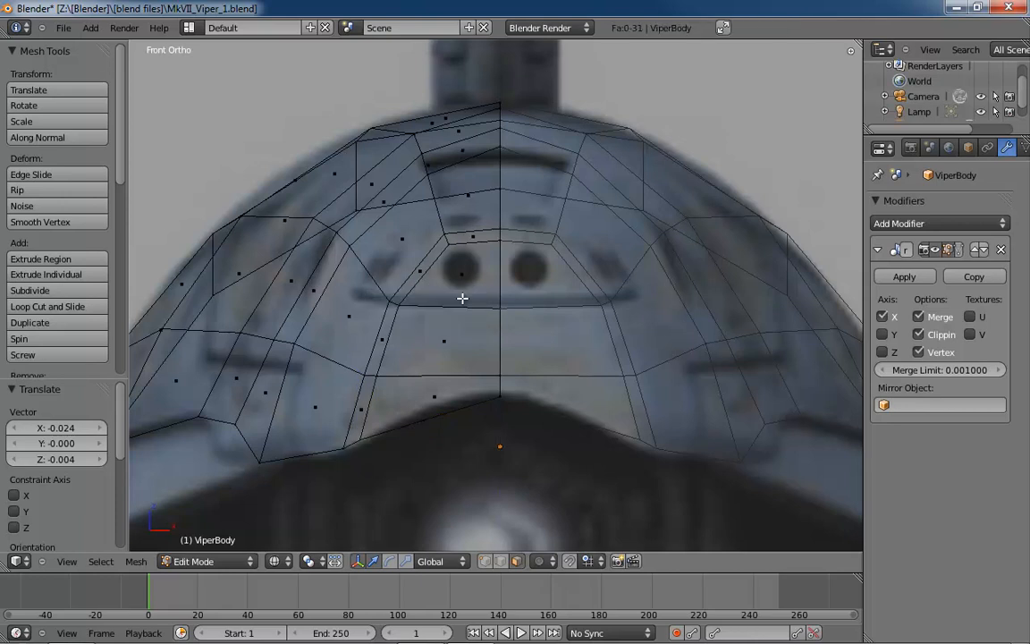
{"action": "right_click", "coordinate": [464, 285]}
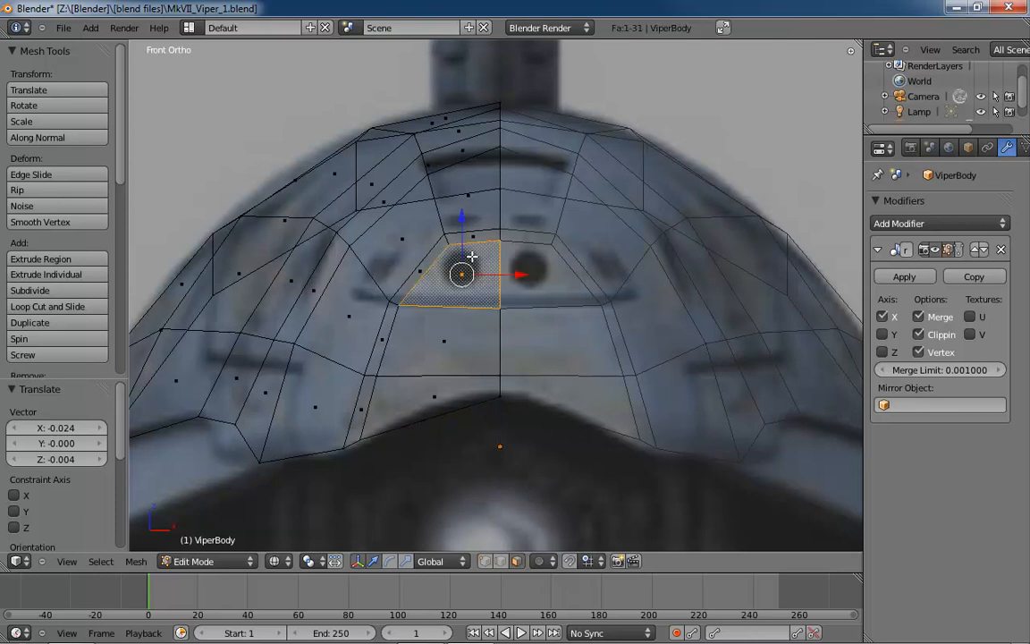
{"action": "key", "text": "x"}
{"action": "left_click", "coordinate": [471, 257]}
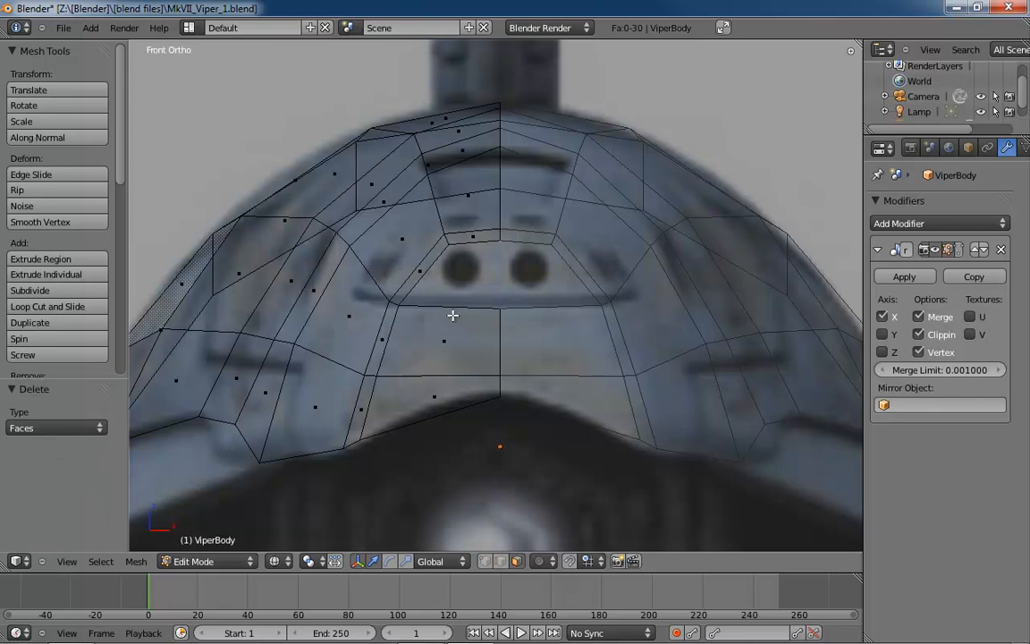
Add a centred vertical loop cut through the two rear-panel faces below the opening
{"action": "key", "text": "ctrl+r"}
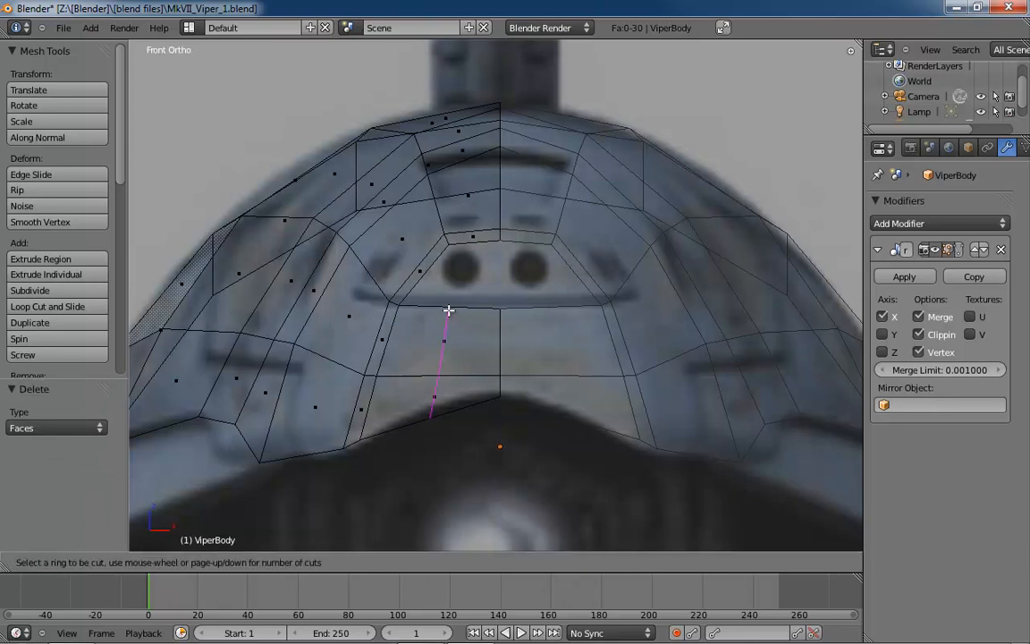
{"action": "left_click", "coordinate": [448, 311]}
{"action": "right_click", "coordinate": [449, 317]}
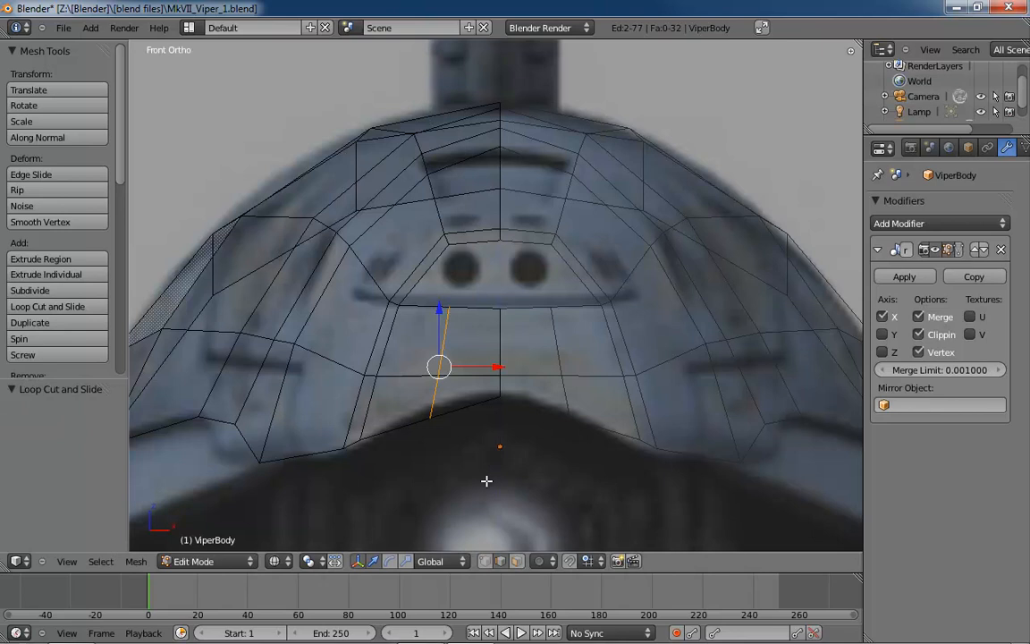
Raise the new cut's bottom vertex to the reference curve and the bottom centre-line vertex by about Z 0.004
{"action": "key", "text": "ctrl+Tab"}
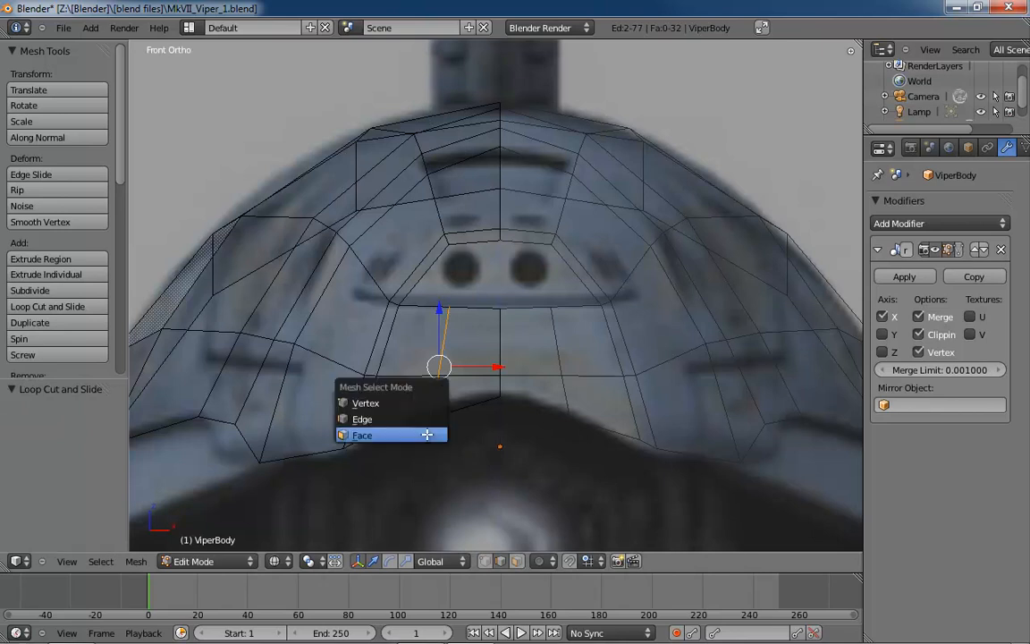
{"action": "left_click", "coordinate": [393, 403]}
{"action": "right_click", "coordinate": [428, 419]}
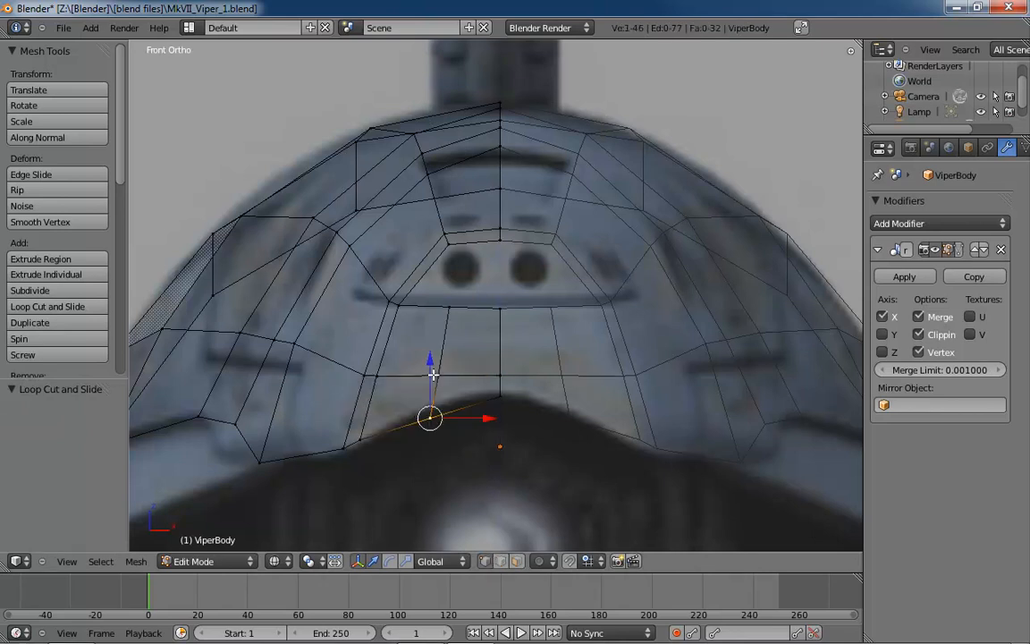
{"action": "left_click_drag", "start_coordinate": [429, 363], "coordinate": [431, 347]}
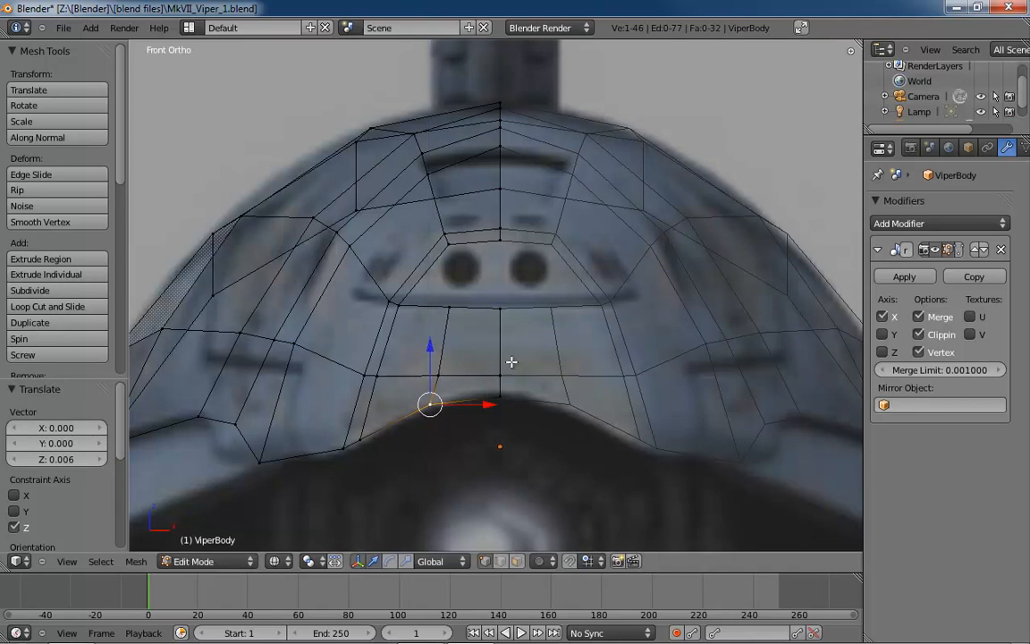
{"action": "right_click", "coordinate": [500, 394]}
{"action": "left_click_drag", "start_coordinate": [500, 340], "coordinate": [501, 336]}
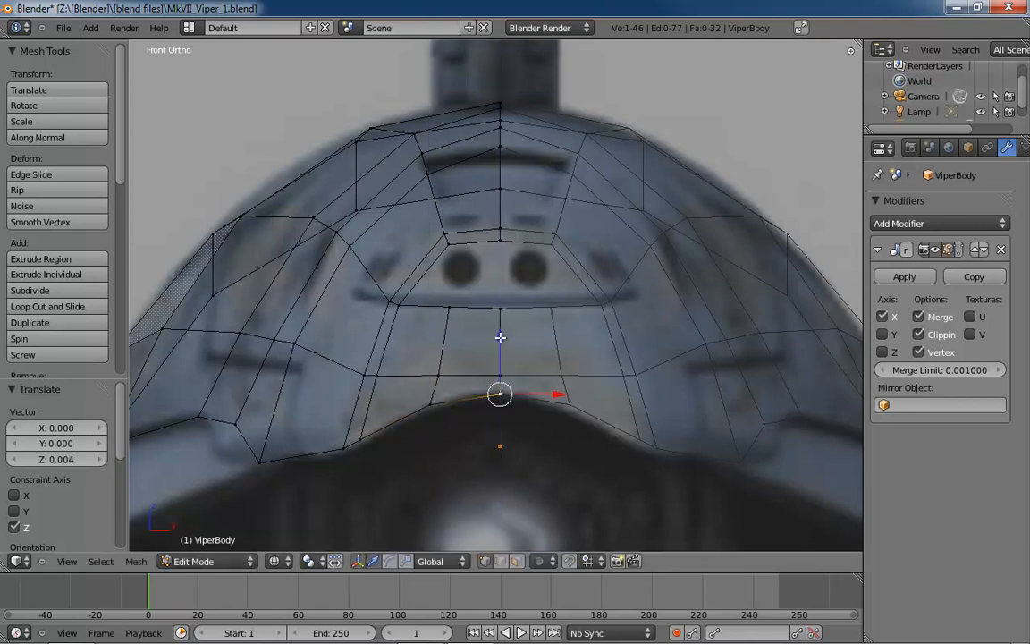
Fill the rear-panel opening with a quad beside the centre line and a triangle between the quad and the sloping inner edge
{"action": "key", "text": "ctrl+Tab"}
{"action": "left_click", "coordinate": [467, 259]}
{"action": "right_click", "coordinate": [475, 242]}
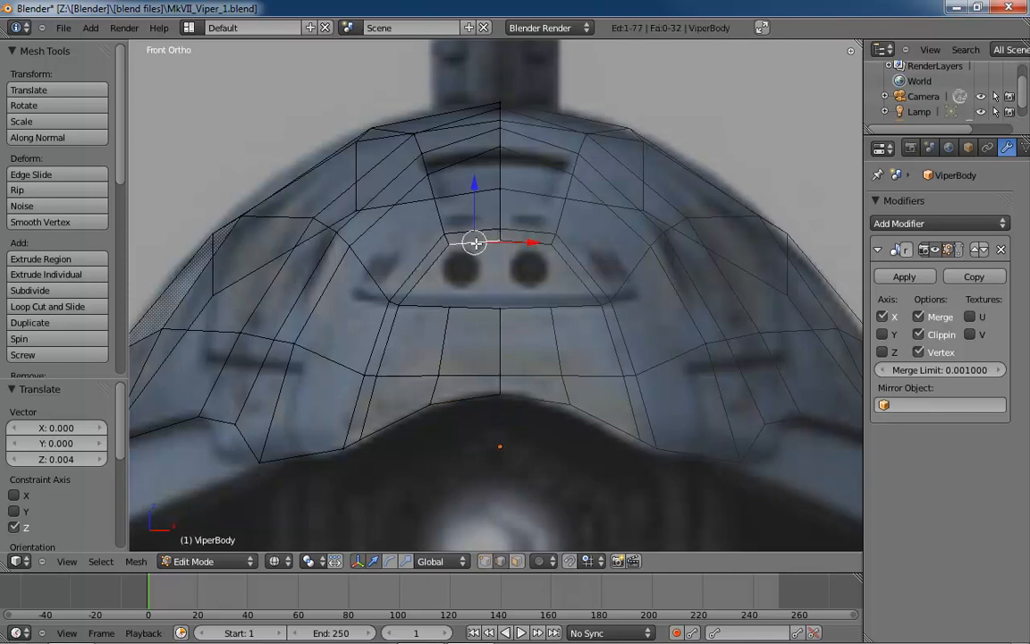
{"action": "right_click", "coordinate": [488, 308], "text": "shift"}
{"action": "key", "text": "f"}
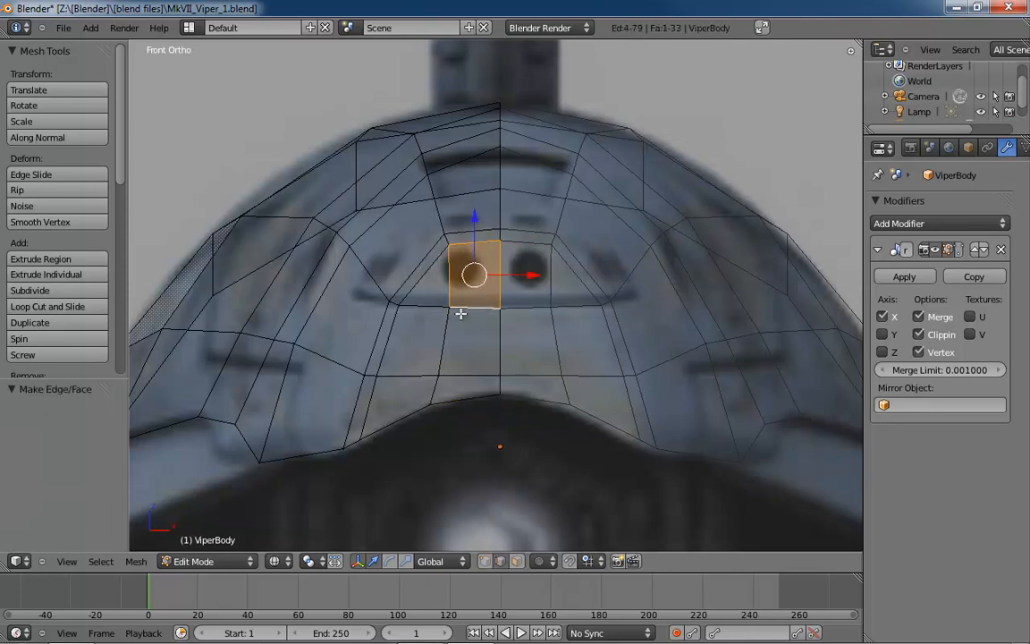
{"action": "right_click", "coordinate": [423, 274]}
{"action": "right_click", "coordinate": [452, 289], "text": "shift"}
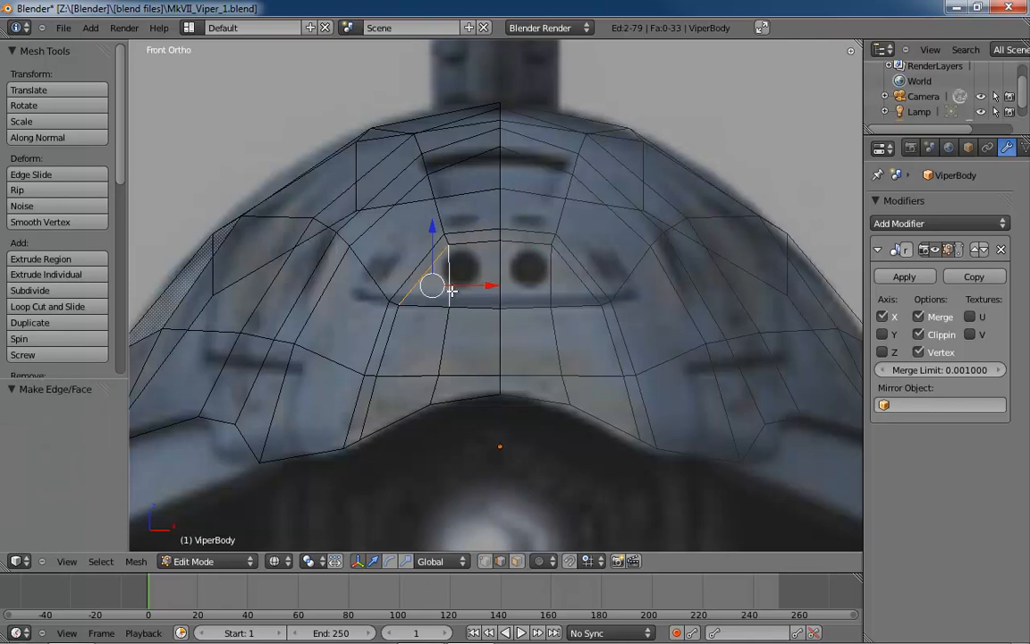
{"action": "key", "text": "f"}
In solid shading, shift the rear panel's bottom edge near the centre line in two vertex moves of about Y -0.007 and Y -0.005
{"action": "mouse_move", "coordinate": [501, 350]}
{"action": "middle_mouse_down"}
{"action": "mouse_move", "coordinate": [480, 345]}
{"action": "mouse_move", "coordinate": [614, 367]}
{"action": "mouse_move", "coordinate": [453, 394]}
{"action": "mouse_move", "coordinate": [398, 338]}
{"action": "mouse_move", "coordinate": [352, 327]}
{"action": "mouse_move", "coordinate": [447, 323]}
{"action": "mouse_move", "coordinate": [513, 333]}
{"action": "mouse_move", "coordinate": [527, 349]}
{"action": "mouse_move", "coordinate": [604, 327]}
{"action": "mouse_move", "coordinate": [612, 313]}
{"action": "mouse_move", "coordinate": [570, 317]}
{"action": "mouse_move", "coordinate": [569, 394]}
{"action": "middle_mouse_up"}
{"action": "key", "text": "z"}
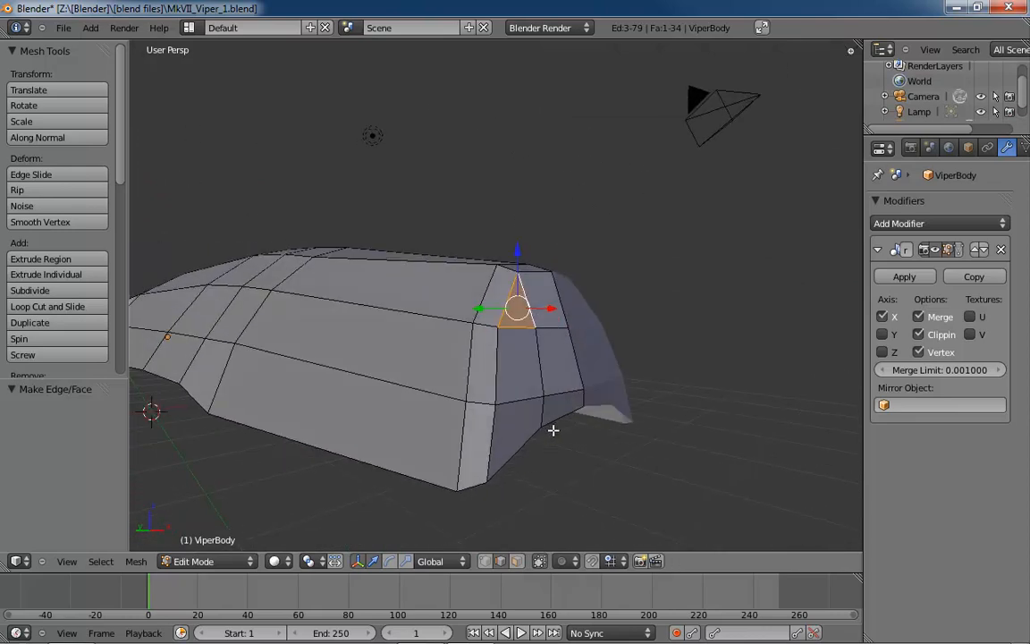
{"action": "key", "text": "ctrl+Tab"}
{"action": "left_click", "coordinate": [547, 413]}
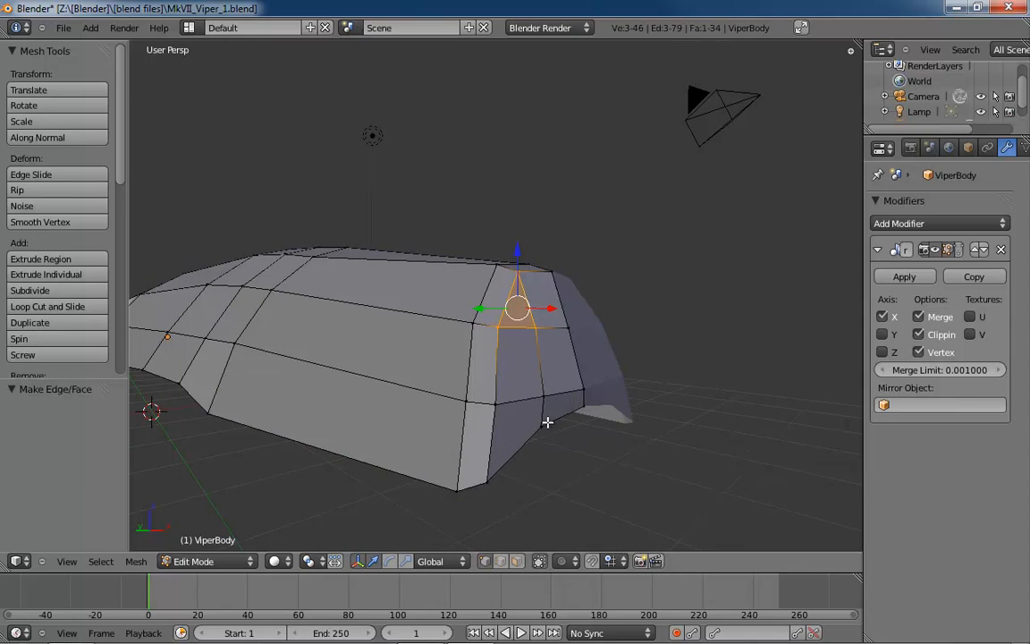
{"action": "middle_click_drag", "start_coordinate": [547, 420], "coordinate": [660, 398]}
{"action": "right_click", "coordinate": [560, 427]}
{"action": "key", "text": "g"}
{"action": "key", "text": "y"}
{"action": "left_click", "coordinate": [528, 416]}
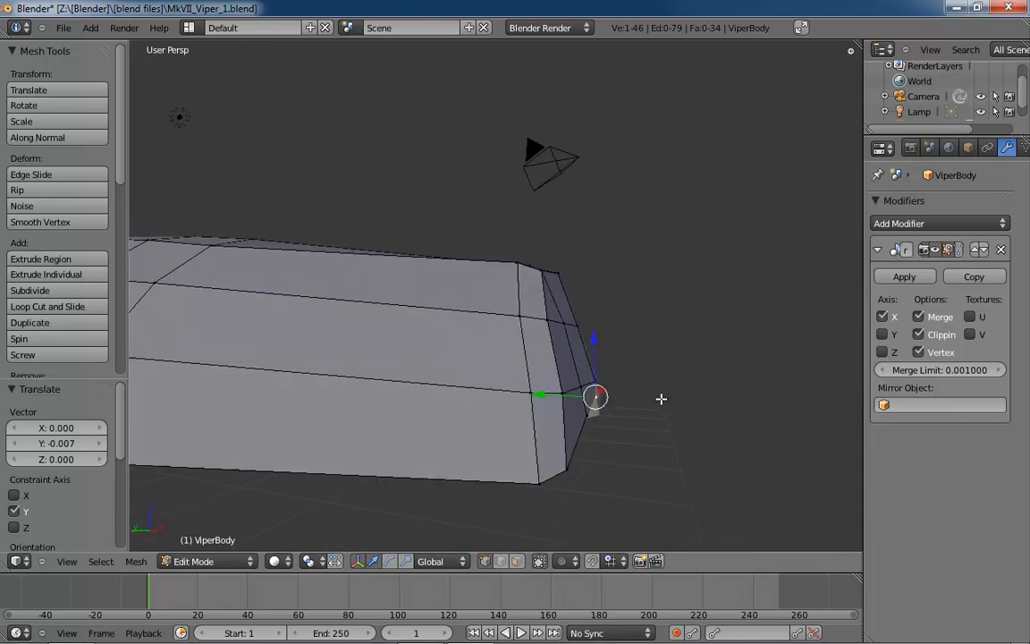
{"action": "key", "text": "g"}
{"action": "key", "text": "y"}
{"action": "left_click", "coordinate": [543, 395]}
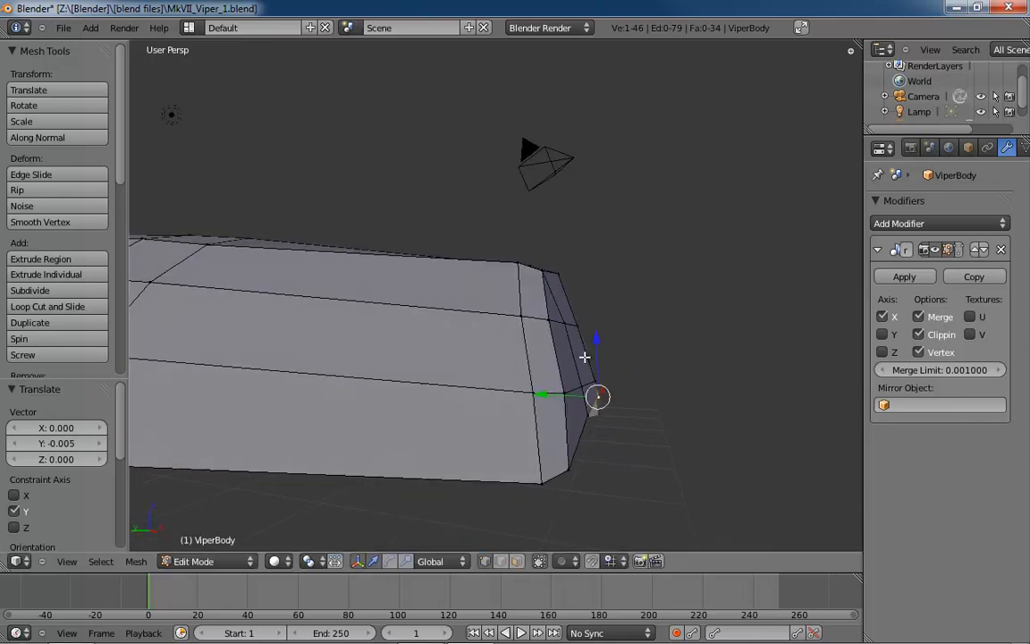
Move the vertex at the loop cut's upper end, where the quad and triangle meet, by about Y -0.011
{"action": "middle_click_drag", "start_coordinate": [584, 356], "coordinate": [594, 394]}
{"action": "right_click", "coordinate": [552, 356]}
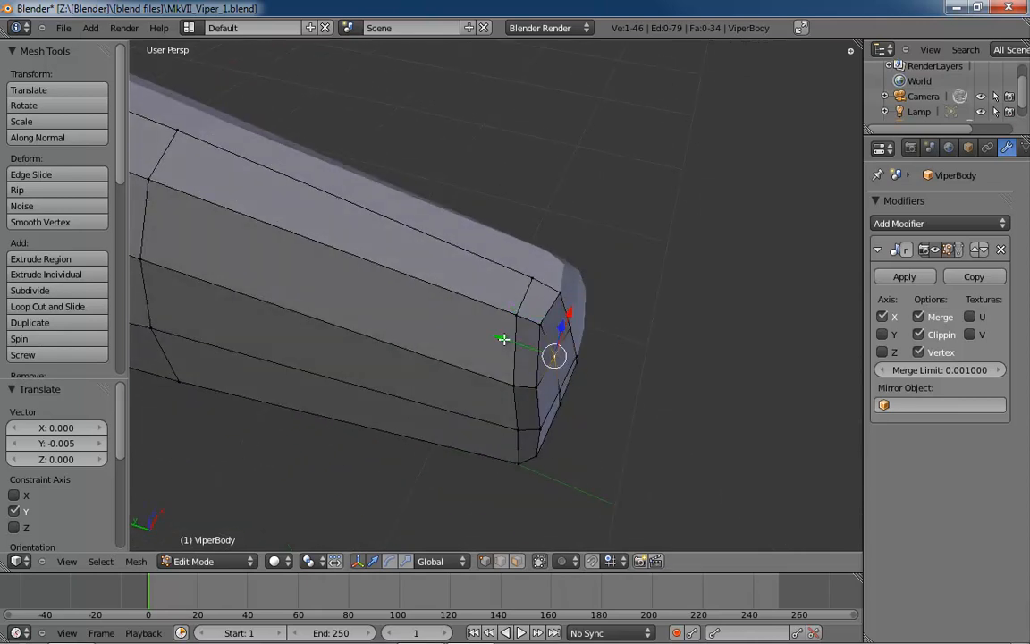
{"action": "key", "text": "g"}
{"action": "key", "text": "y"}
{"action": "left_click", "coordinate": [507, 339]}
{"action": "middle_click_drag", "start_coordinate": [632, 326], "coordinate": [434, 225]}
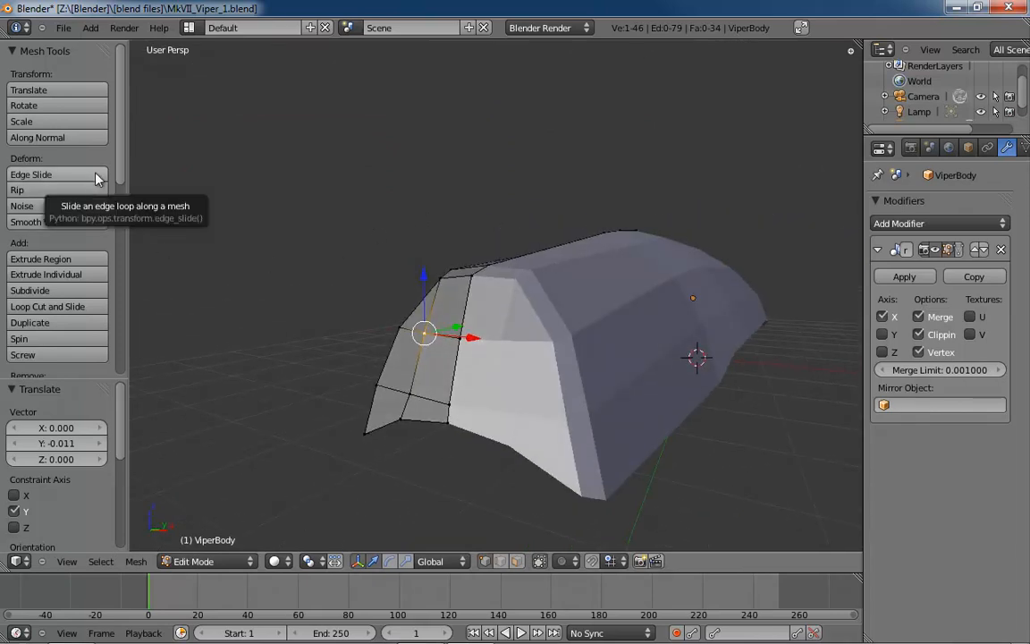
Apply smooth shading to the ViperBody object and return to editing its mesh
{"action": "key", "text": "Tab"}
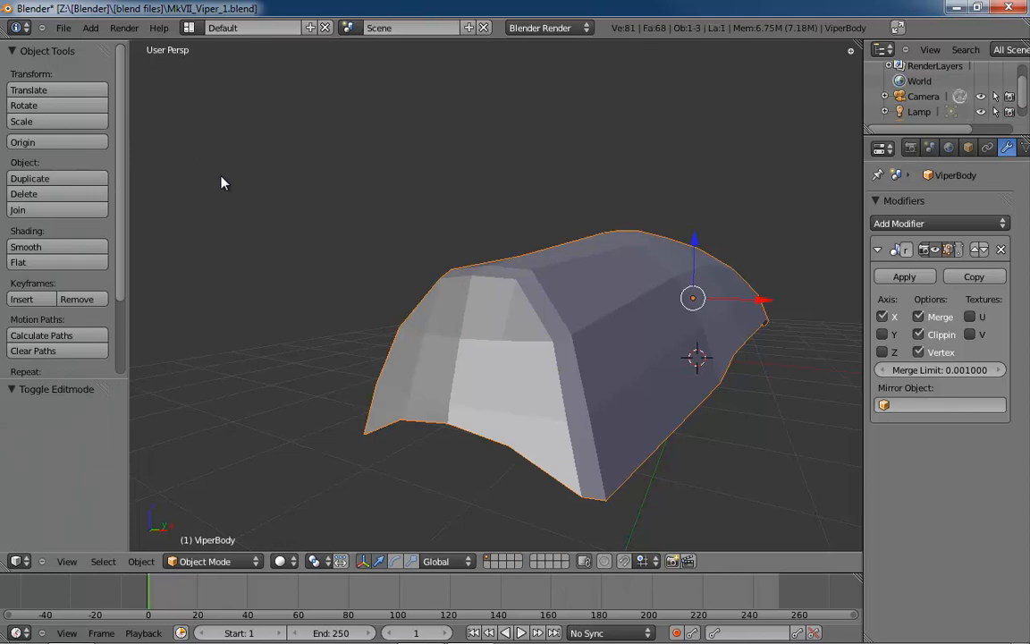
{"action": "left_click", "coordinate": [66, 246]}
{"action": "middle_click_drag", "start_coordinate": [393, 265], "coordinate": [535, 298]}
{"action": "key", "text": "Tab"}
{"action": "middle_click_drag", "start_coordinate": [580, 355], "coordinate": [534, 374]}
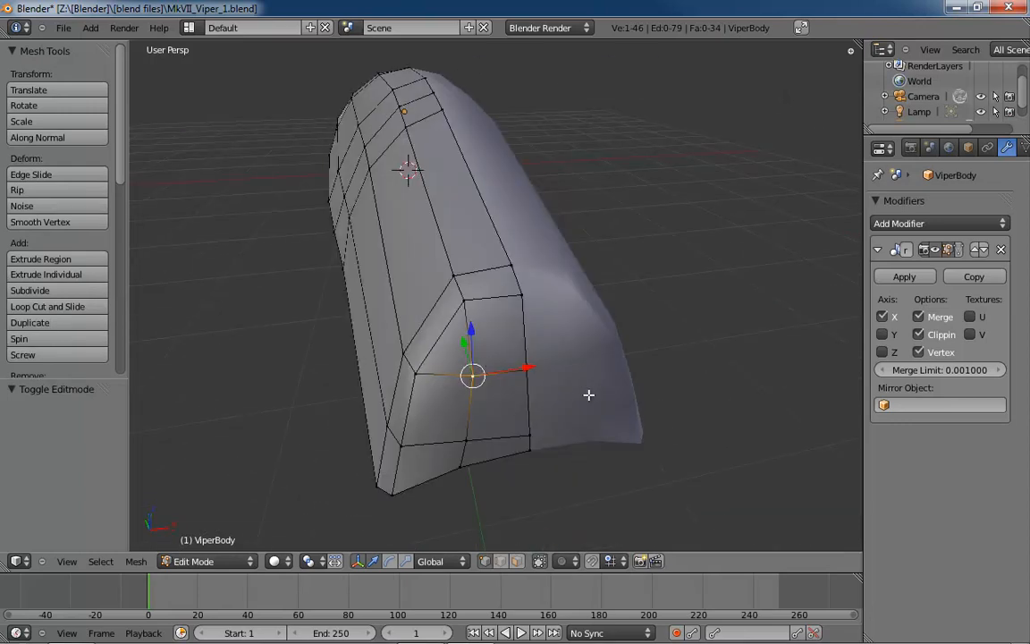
Move the selected vertex in the middle of the rear panel farther back by about Y -0.004
{"action": "left_click_drag", "start_coordinate": [463, 344], "coordinate": [461, 340]}
{"action": "middle_click_drag", "start_coordinate": [461, 340], "coordinate": [644, 294]}
{"action": "left_click_drag", "start_coordinate": [526, 325], "coordinate": [559, 293]}
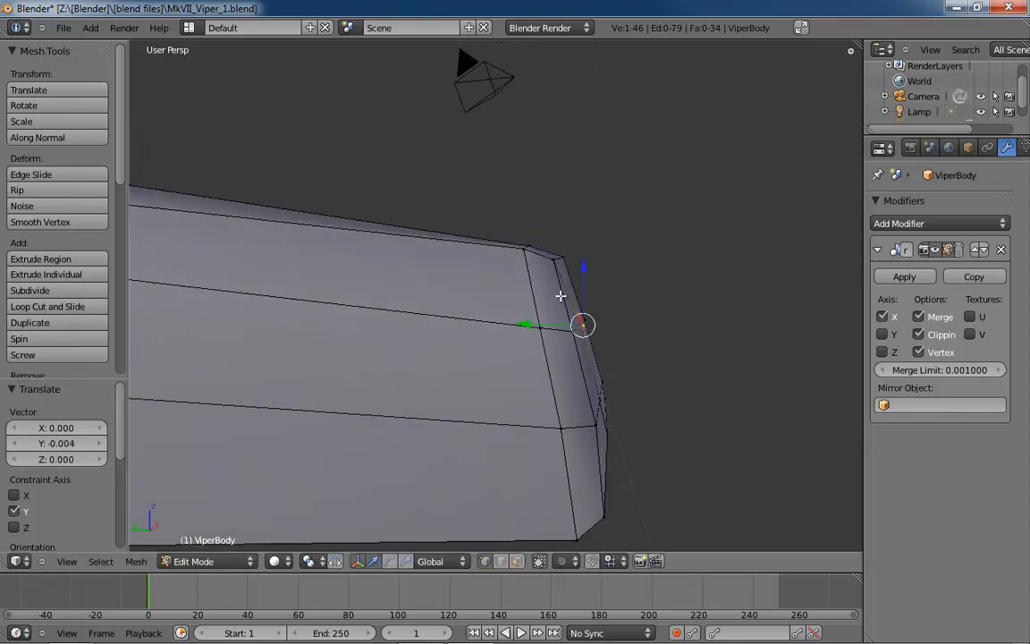
{"action": "middle_click_drag", "start_coordinate": [559, 292], "coordinate": [482, 248]}
Try lowering the rear panel's upper outer corner vertex by about Z -0.005
{"action": "right_click", "coordinate": [538, 296]}
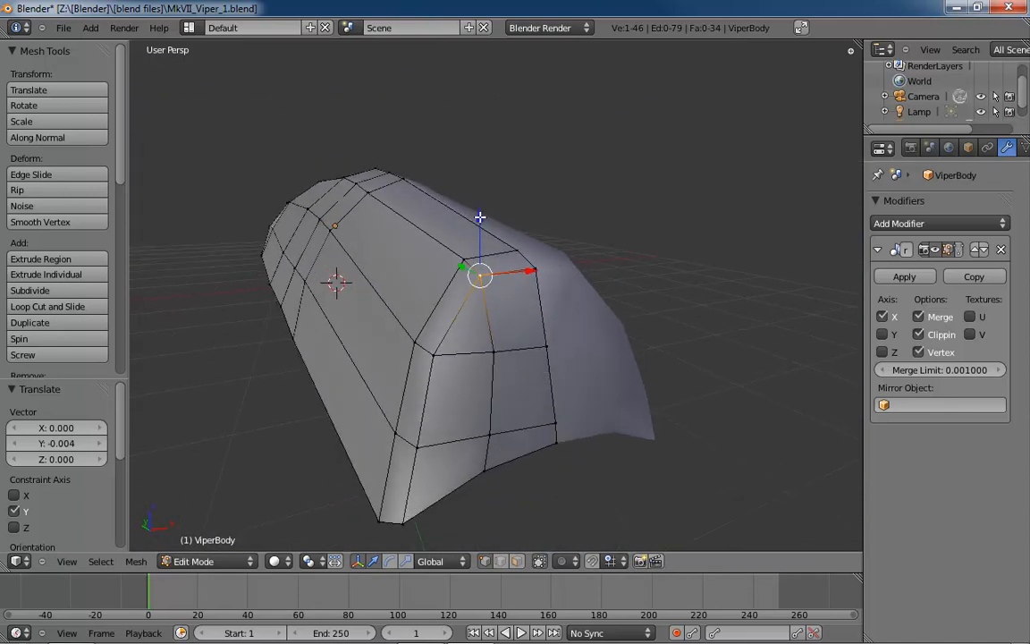
{"action": "left_click_drag", "start_coordinate": [480, 217], "coordinate": [479, 221]}
{"action": "middle_click_drag", "start_coordinate": [582, 258], "coordinate": [698, 235]}
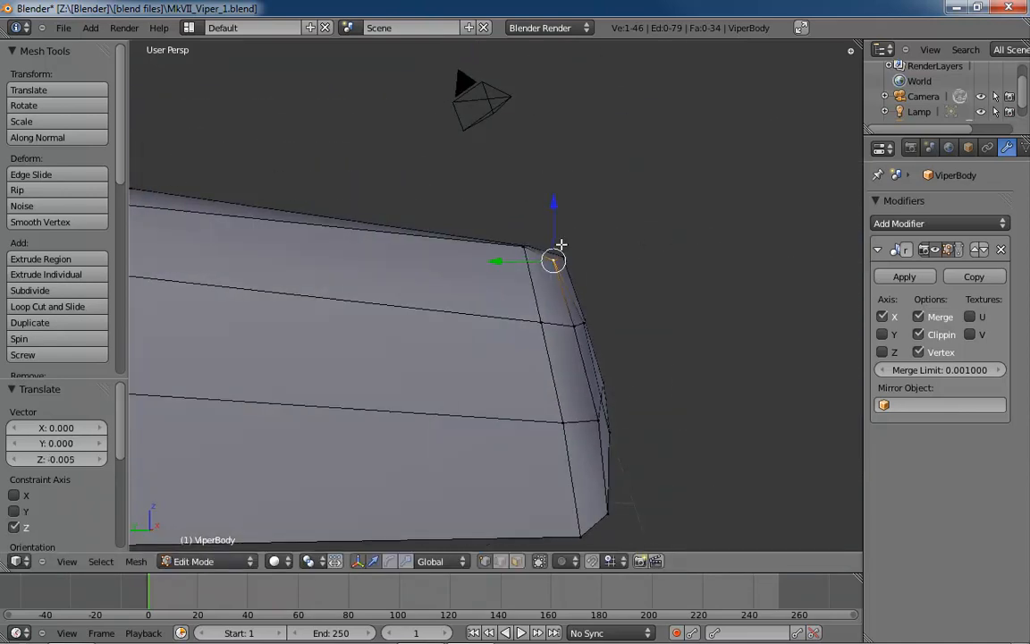
{"action": "middle_click_drag", "start_coordinate": [587, 254], "coordinate": [501, 360]}
{"action": "key", "text": "ctrl+z"}
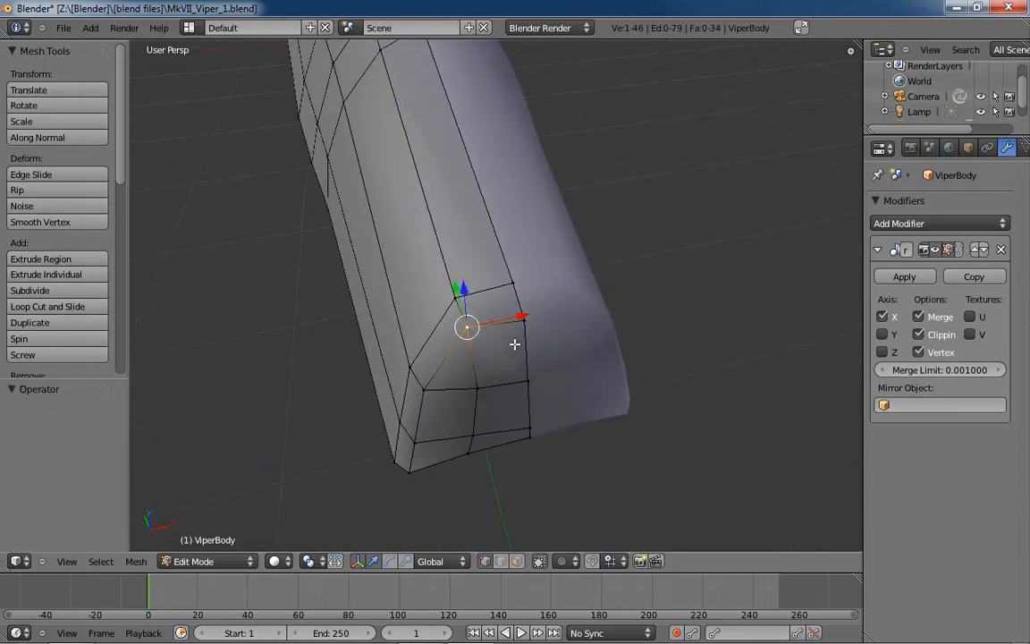
In the side view, shift the top vertex pair just ahead of the rear panel forward, and the panel's top pair by about Y 0.025
{"action": "key", "text": "ctrl+KP_1"}
{"action": "scroll", "coordinate": [515, 342], "scroll_direction": "up", "scroll_amount": 4}
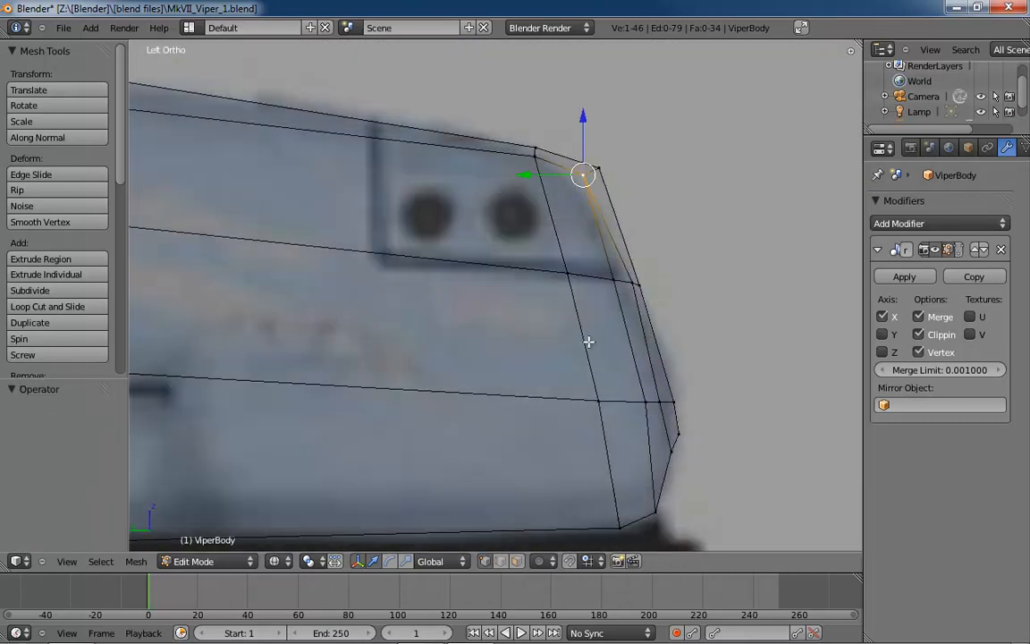
{"action": "right_click", "coordinate": [534, 145]}
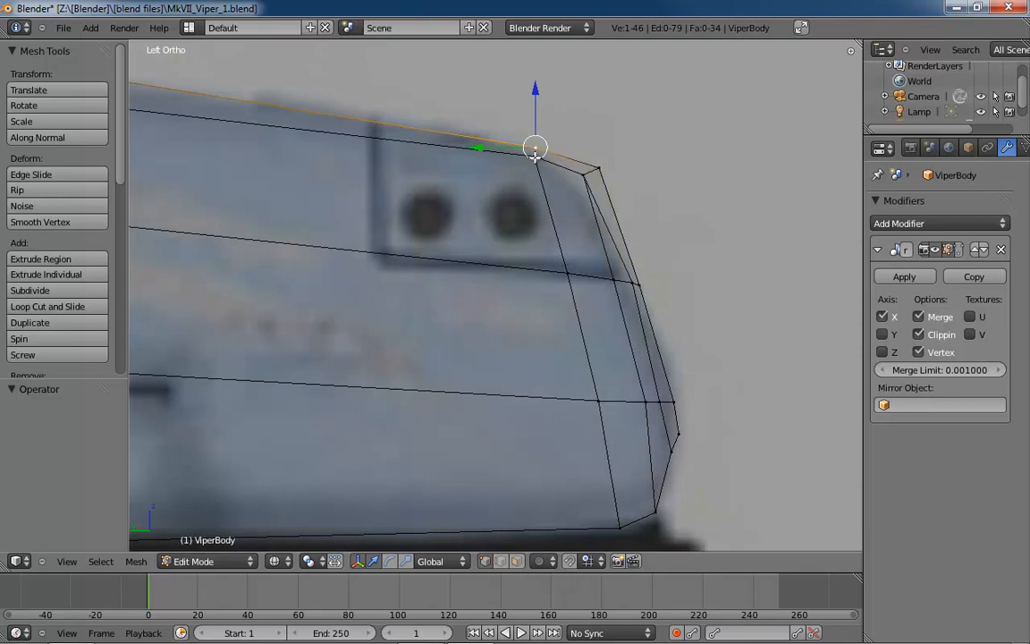
{"action": "key", "text": "a"}
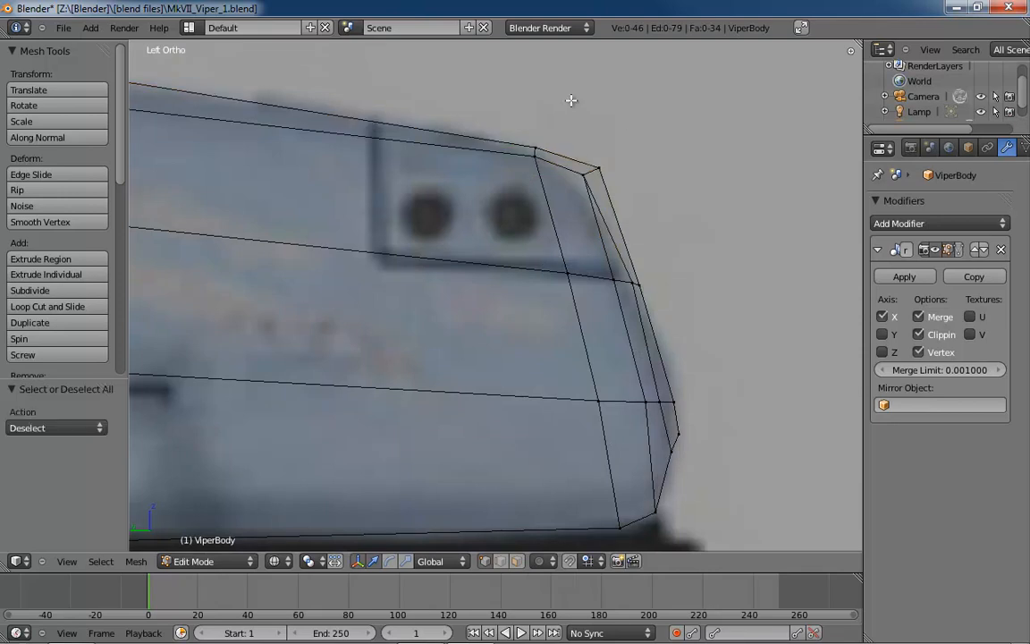
{"action": "right_click", "coordinate": [510, 156], "text": "alt"}
{"action": "left_click_drag", "start_coordinate": [481, 155], "coordinate": [461, 151]}
{"action": "key", "text": "a"}
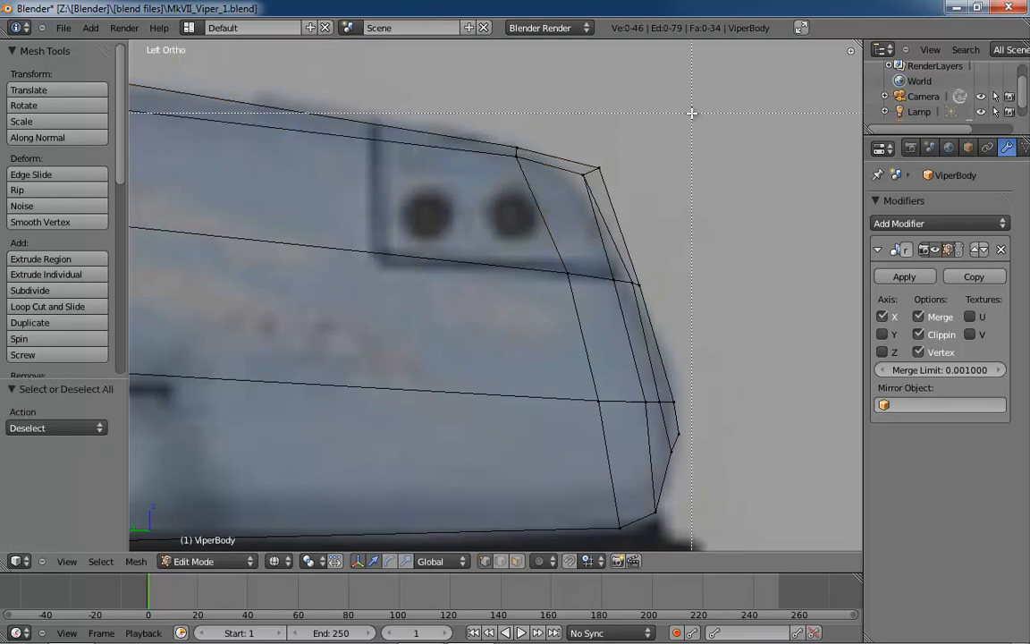
{"action": "right_click", "coordinate": [582, 174], "text": "alt"}
{"action": "left_click_drag", "start_coordinate": [534, 173], "coordinate": [508, 178]}
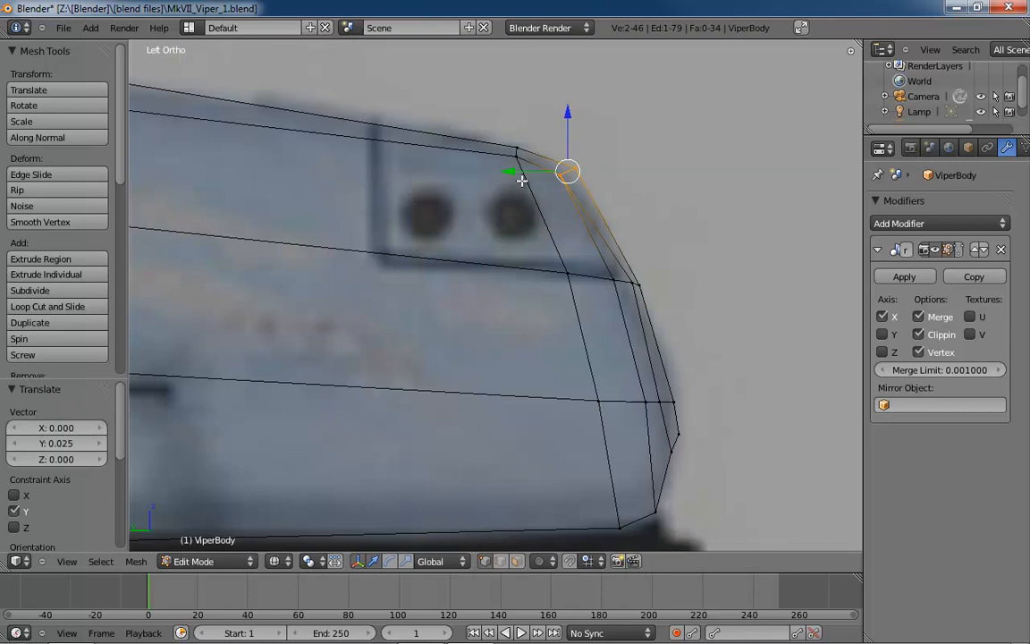
Shift the rear panel's second vertex row by about Y 0.003 and the outer vertex of the row below by about Y 0.008
{"action": "right_click", "coordinate": [611, 281], "text": "alt"}
{"action": "key", "text": "a"}
{"action": "key", "text": "b"}
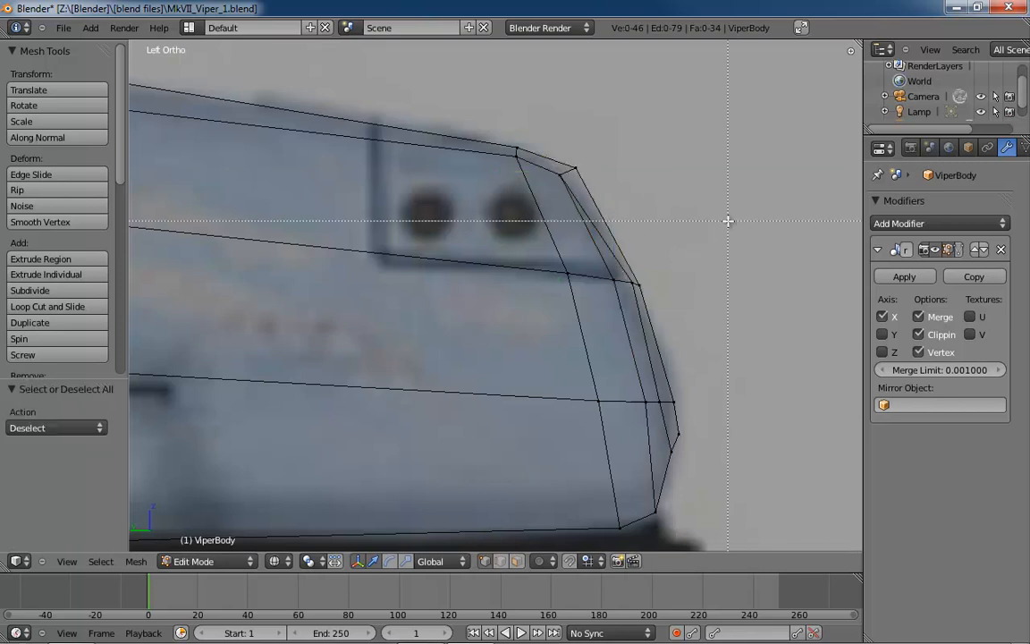
{"action": "left_click_drag", "start_coordinate": [729, 221], "coordinate": [570, 283]}
{"action": "key", "text": "a"}
{"action": "right_click", "coordinate": [628, 283]}
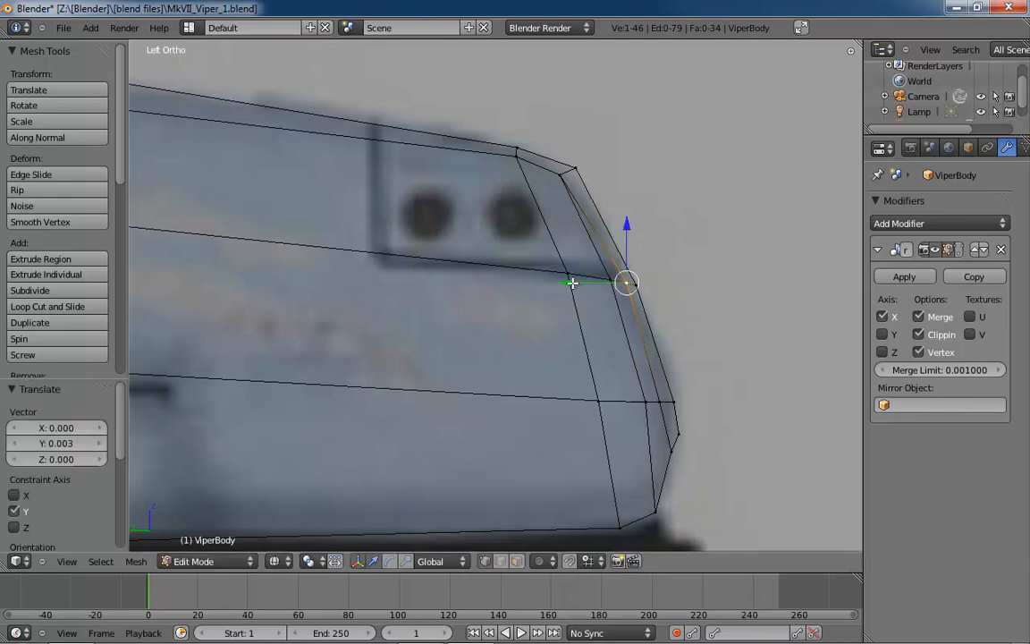
{"action": "right_click", "coordinate": [646, 402]}
{"action": "left_click_drag", "start_coordinate": [594, 402], "coordinate": [582, 402]}
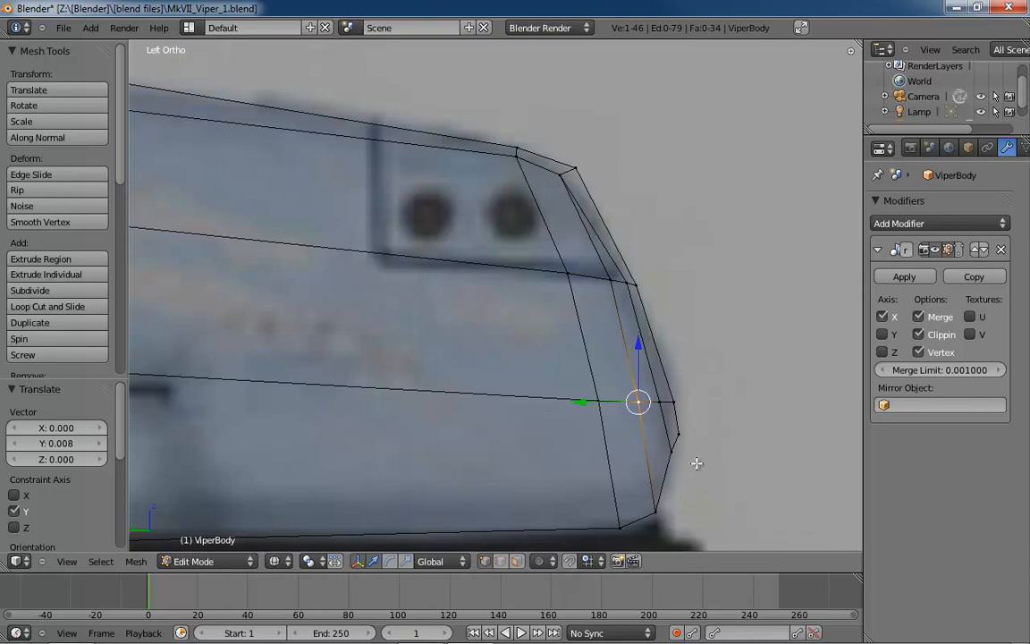
Add a vertical loop cut across the body's foremost section and slide it close to the front edge
{"action": "scroll", "coordinate": [742, 356], "scroll_direction": "down", "scroll_amount": 5}
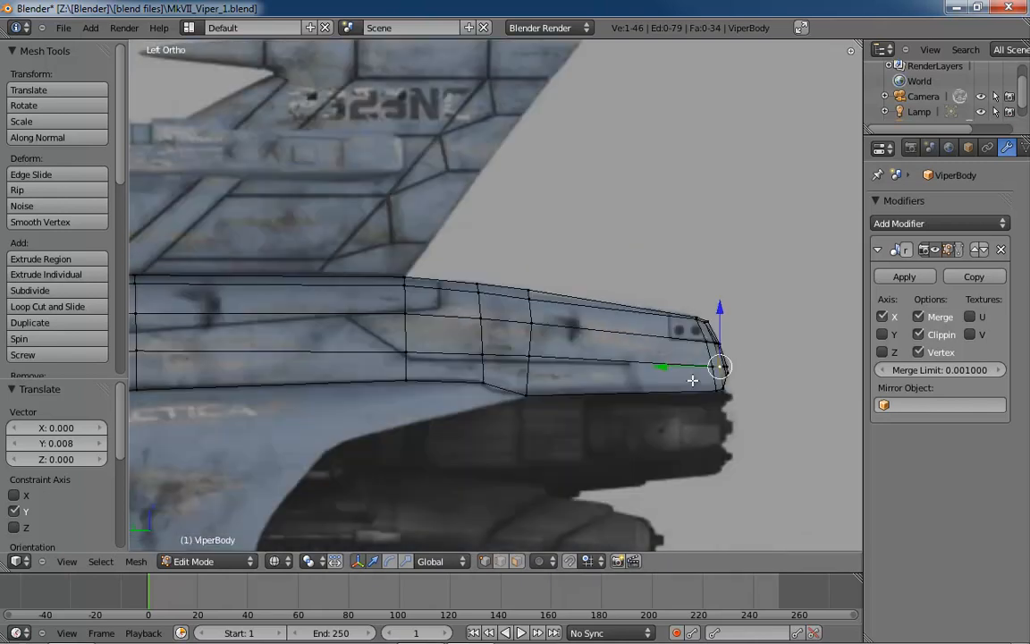
{"action": "scroll", "coordinate": [430, 352], "scroll_direction": "down", "scroll_amount": 8, "text": "ctrl"}
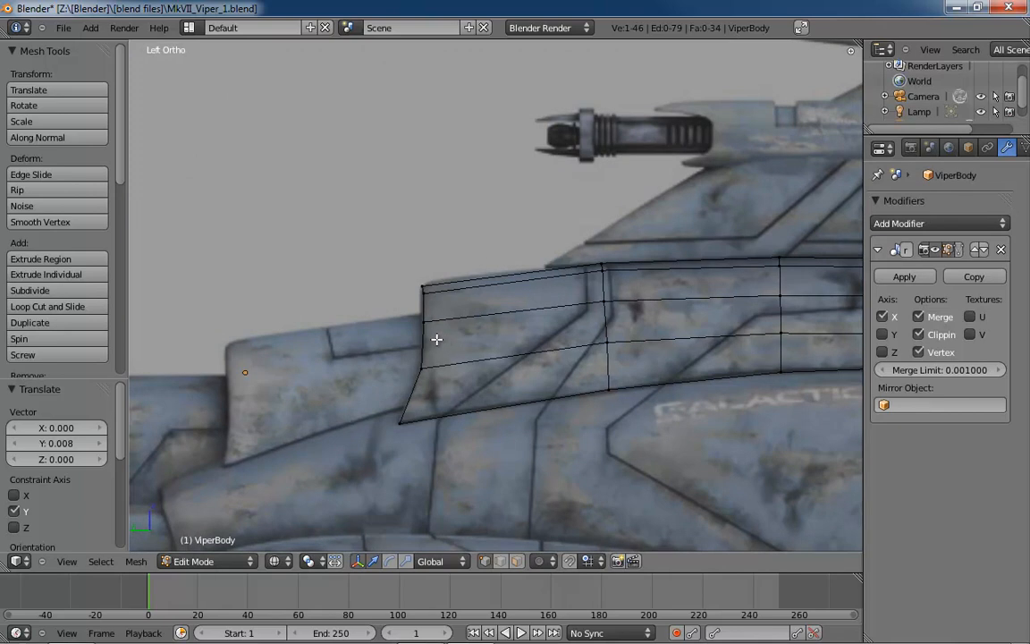
{"action": "scroll", "coordinate": [436, 339], "scroll_direction": "up", "scroll_amount": 4}
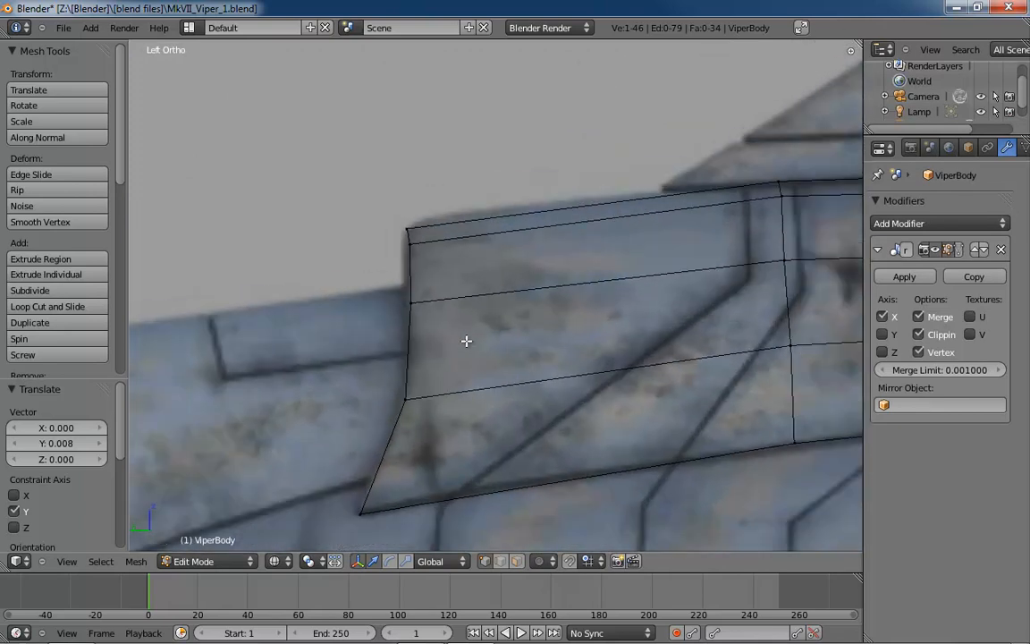
{"action": "key", "text": "ctrl+r"}
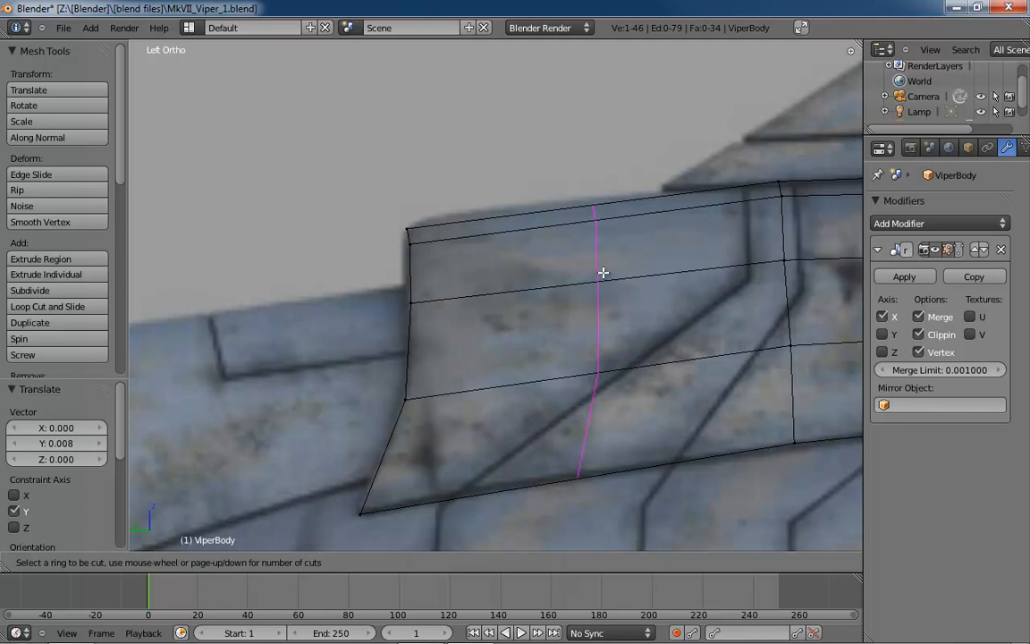
{"action": "left_click", "coordinate": [547, 250]}
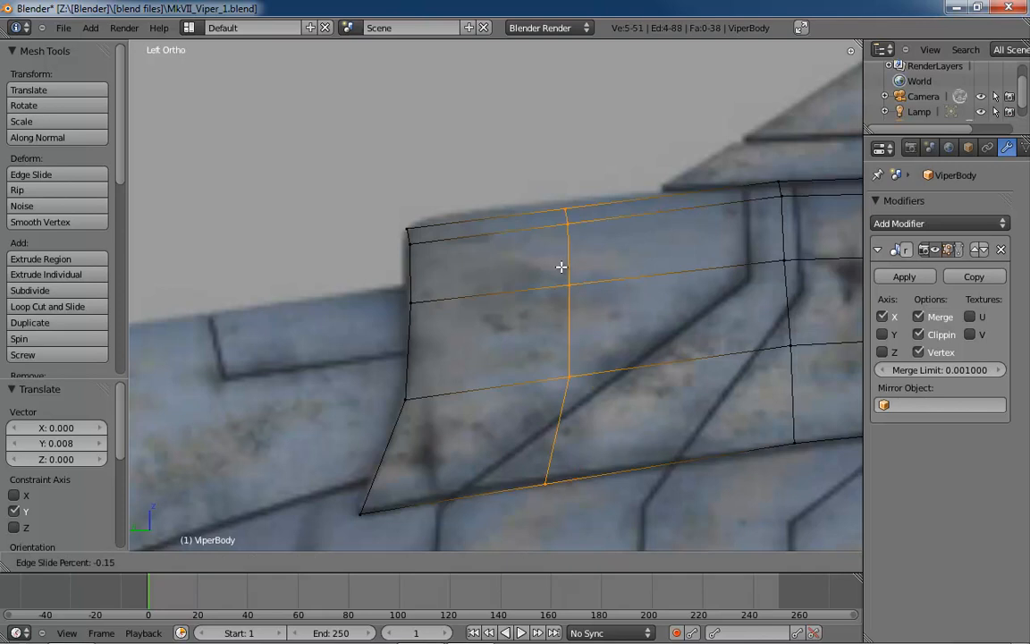
{"action": "left_click", "coordinate": [468, 278]}
Move the new front loop's top three vertices to the reference contour by about Y 0.023/Z 0.023, Y 0.015/Z 0.028 and Z 0.013
{"action": "right_click", "coordinate": [467, 217]}
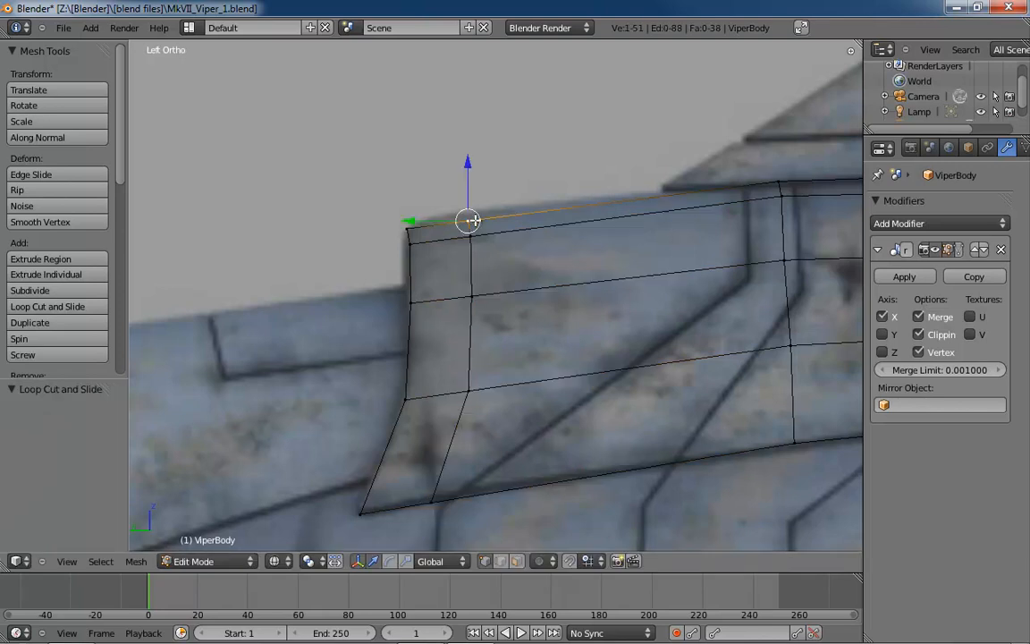
{"action": "key", "text": "g"}
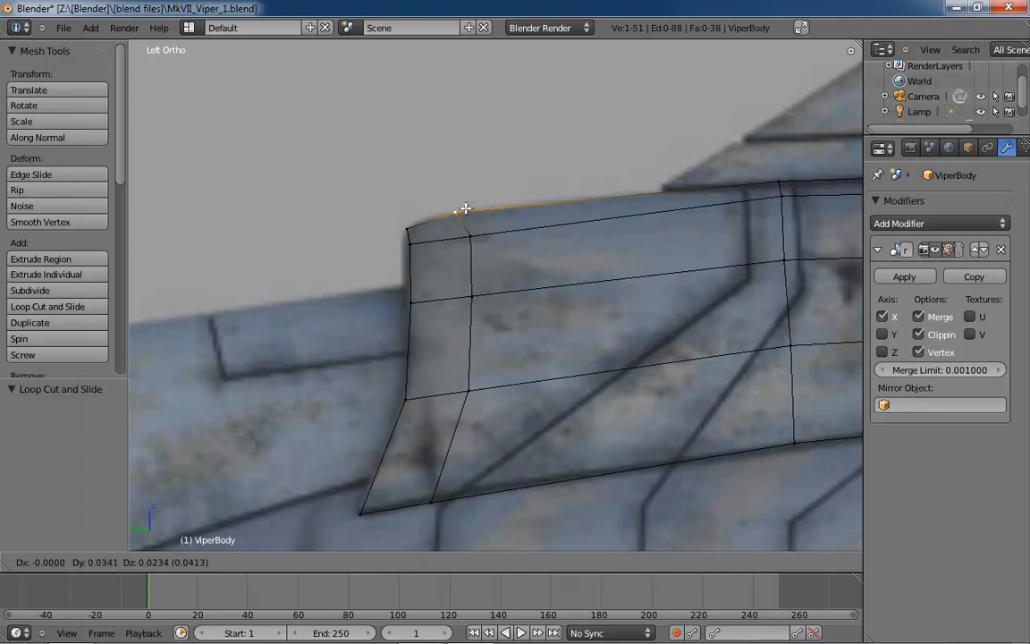
{"action": "left_click", "coordinate": [469, 208]}
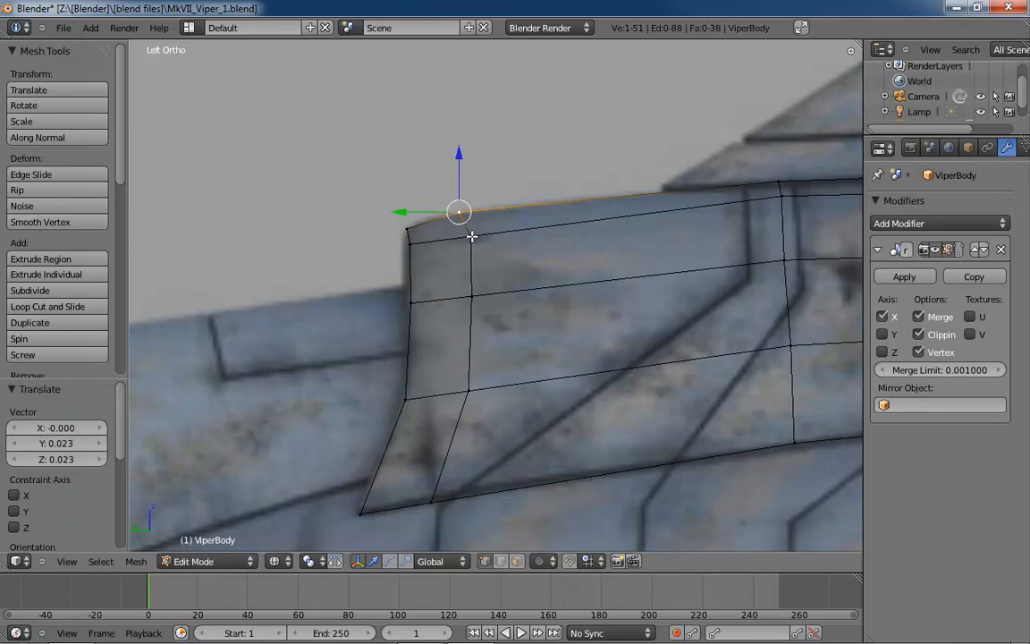
{"action": "key", "text": "g"}
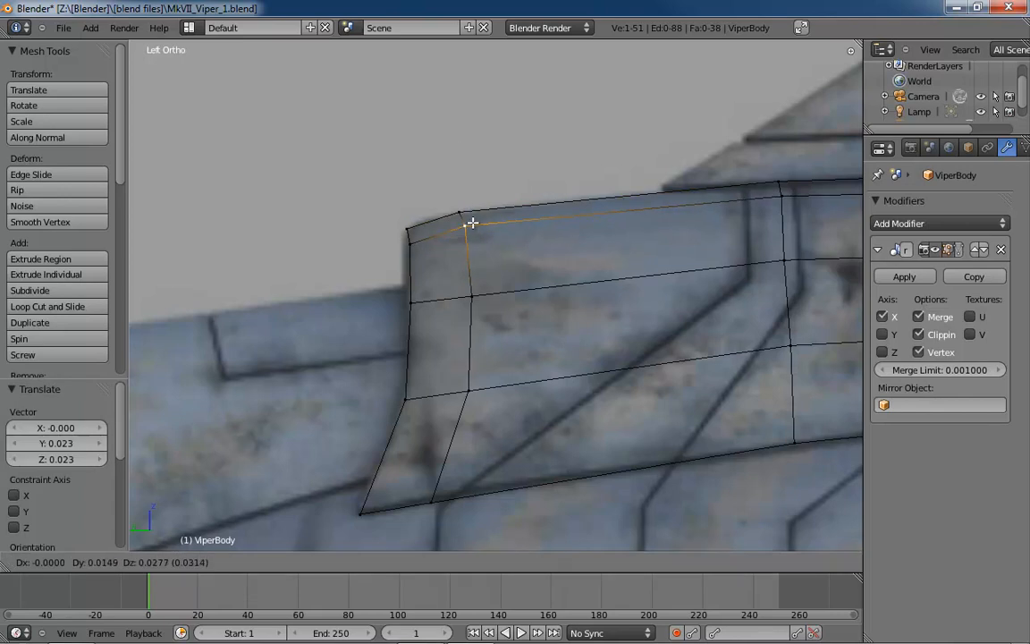
{"action": "left_click", "coordinate": [469, 224]}
{"action": "right_click", "coordinate": [471, 296]}
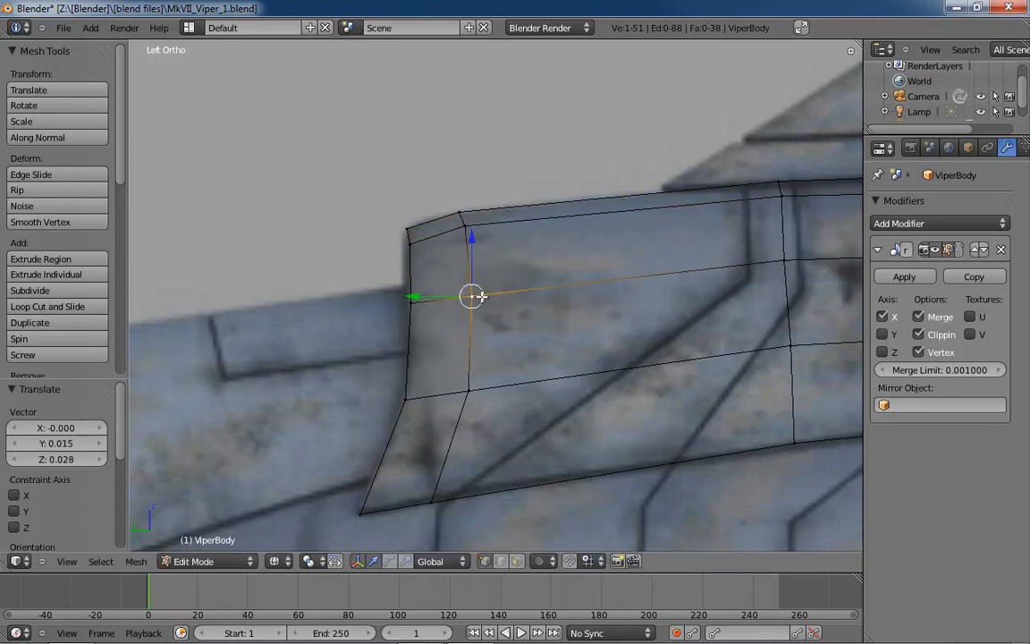
{"action": "key", "text": "g"}
{"action": "left_click", "coordinate": [482, 291]}
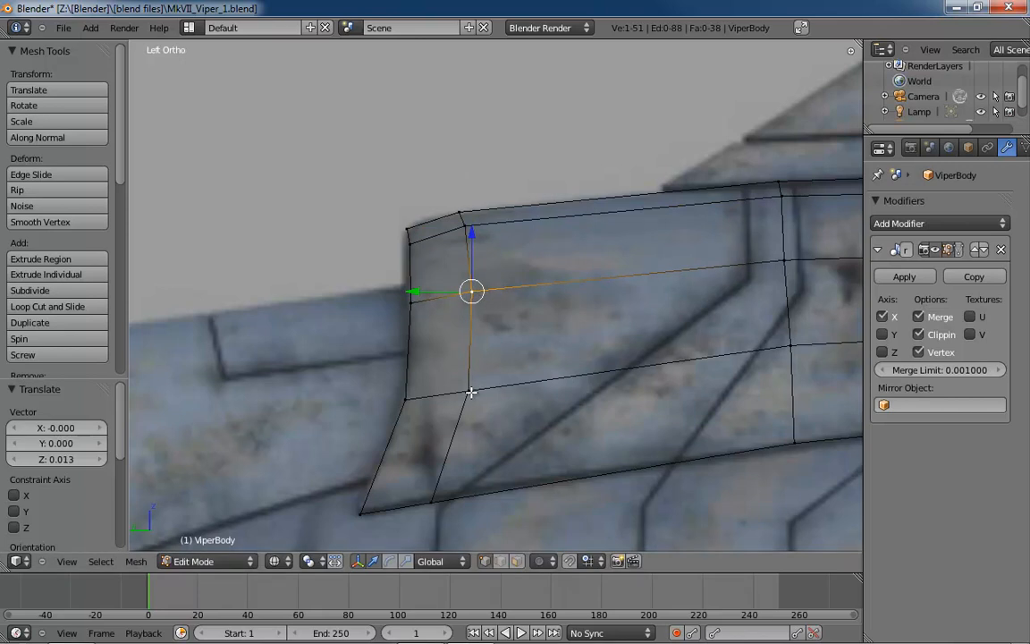
In the top view, move the new loop's centre-line vertex by about Y -0.017 and its neighbouring vertex by about Y -0.013
{"action": "key", "text": "KP_7"}
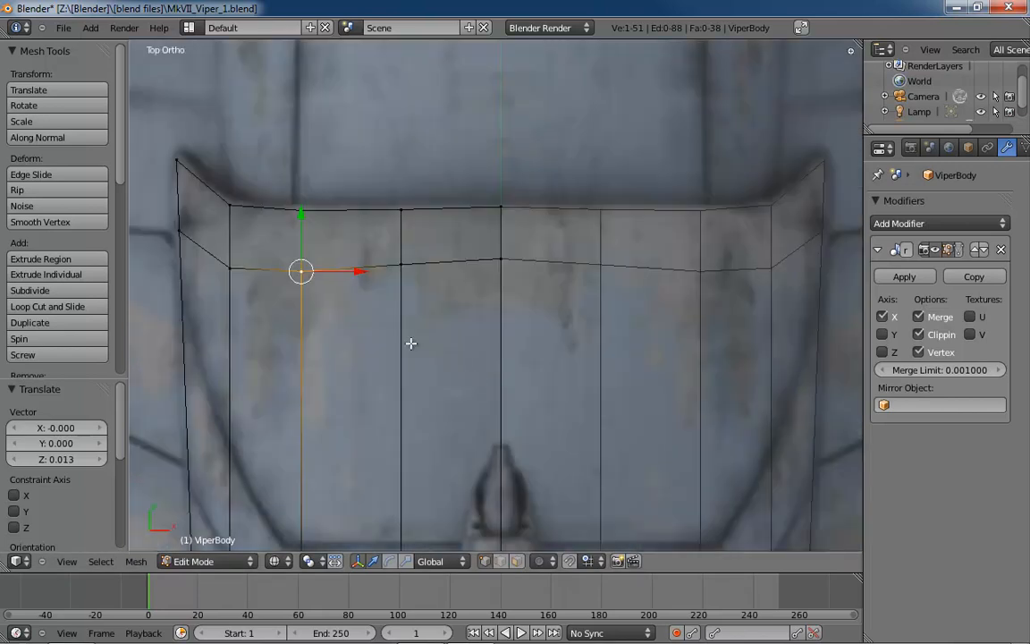
{"action": "right_click", "coordinate": [501, 257]}
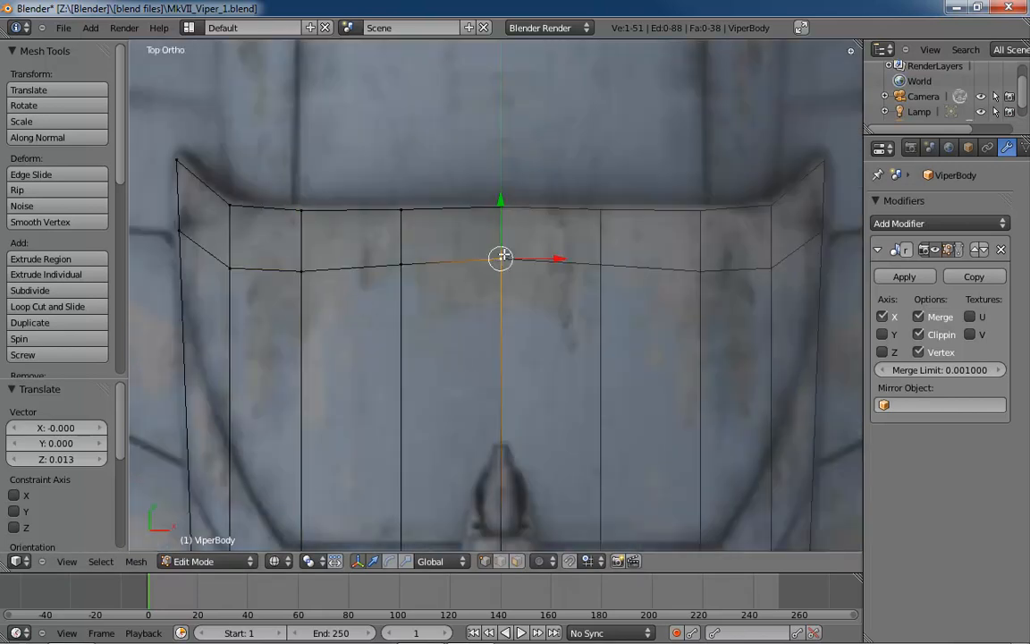
{"action": "key", "text": "g"}
{"action": "key", "text": "y"}
{"action": "key", "text": "Return"}
{"action": "right_click", "coordinate": [400, 265]}
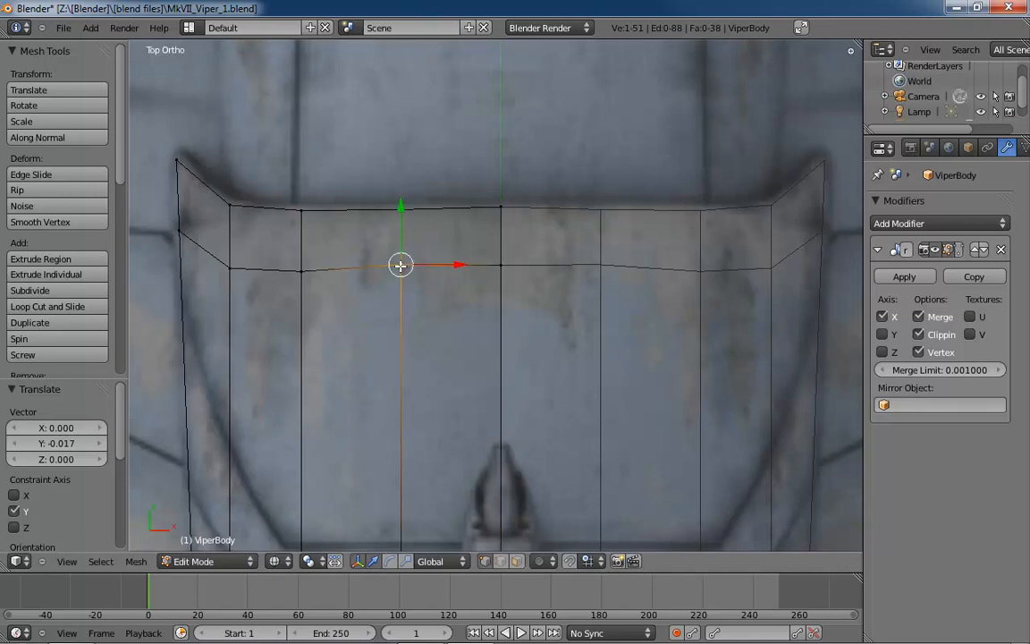
{"action": "key", "text": "g"}
{"action": "key", "text": "y"}
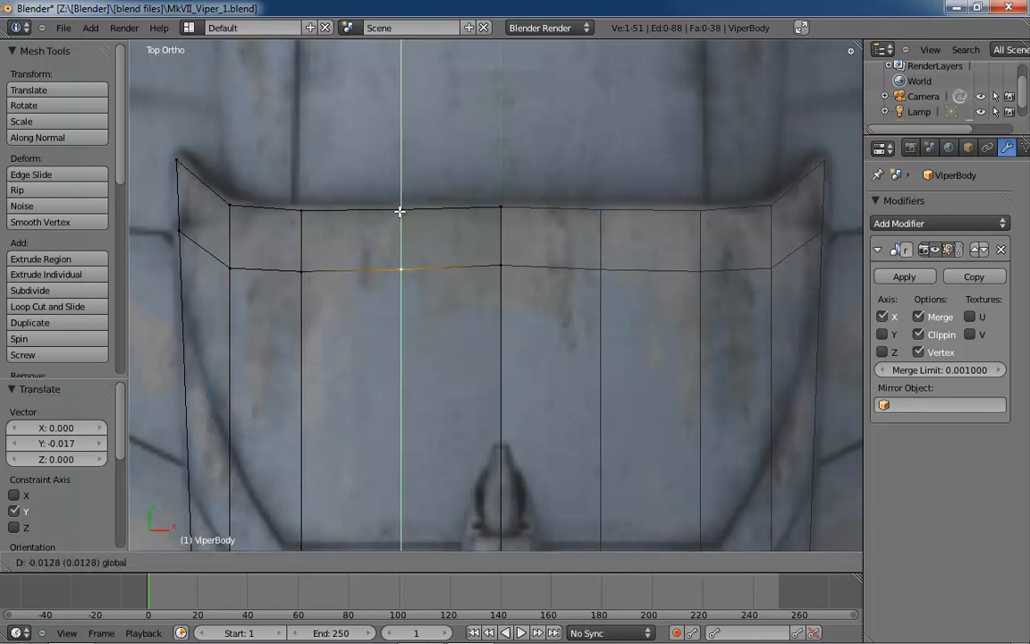
{"action": "key", "text": "Return"}
Move the new loop's centre-line vertex a further Y -0.006 to straighten the loop
{"action": "right_click", "coordinate": [501, 265]}
{"action": "key", "text": "g"}
{"action": "key", "text": "y"}
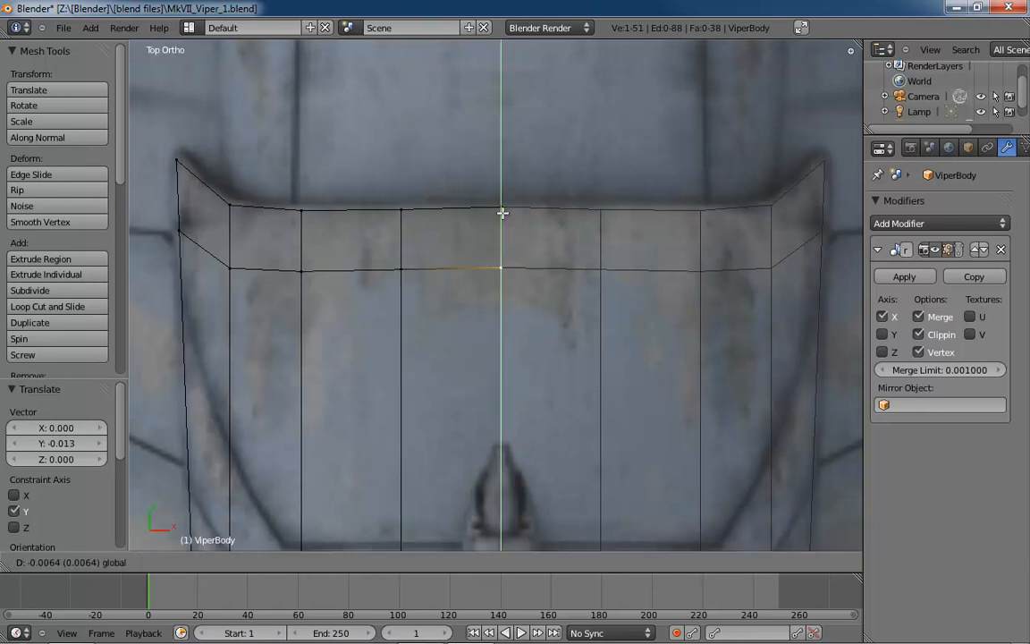
{"action": "key", "text": "Return"}
Align the front edge with the reference by moving the first vertex beside the centre line about Y 0.009 and the next about Y 0.011
{"action": "right_click", "coordinate": [400, 210]}
{"action": "key", "text": "g"}
{"action": "key", "text": "y"}
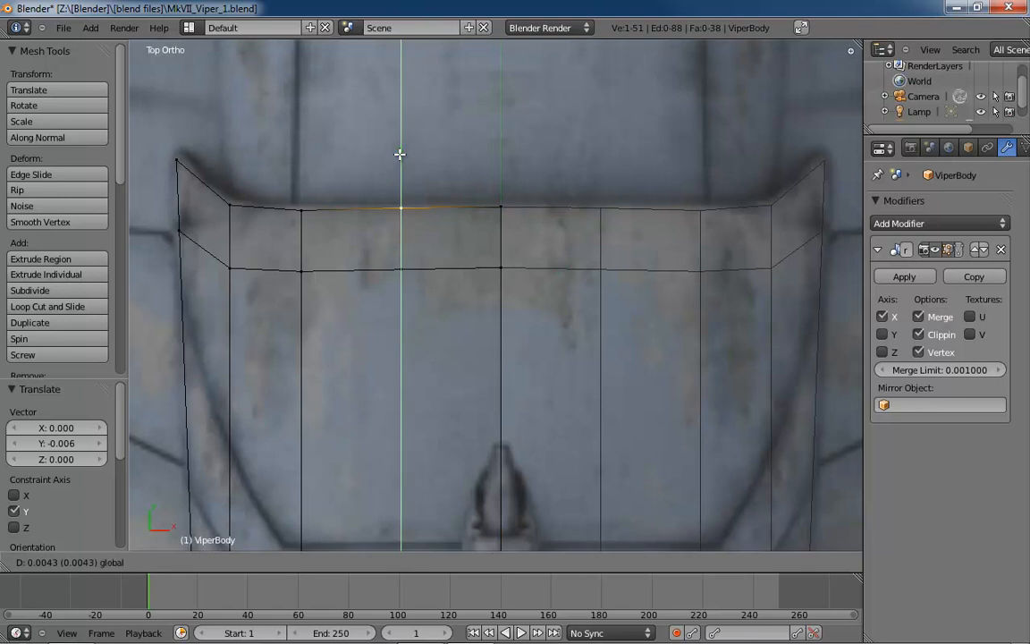
{"action": "key", "text": "Return"}
{"action": "right_click", "coordinate": [303, 209]}
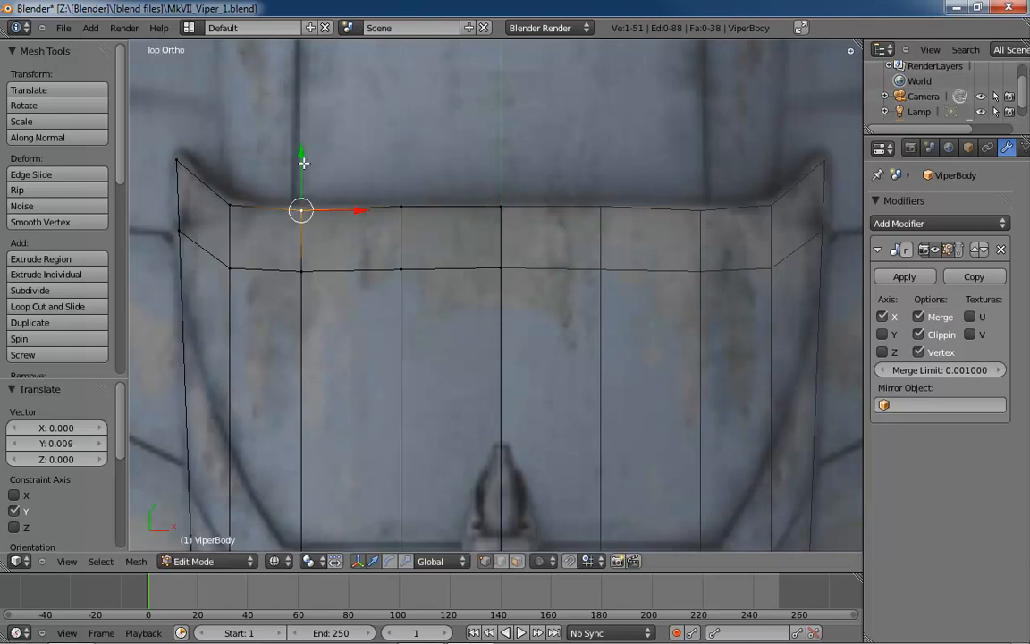
{"action": "key", "text": "g"}
{"action": "key", "text": "y"}
{"action": "key", "text": "Return"}
Move the front edge's corner vertex by about Y 0.011 and the outermost tip vertex by about Y 0.006
{"action": "right_click", "coordinate": [231, 205]}
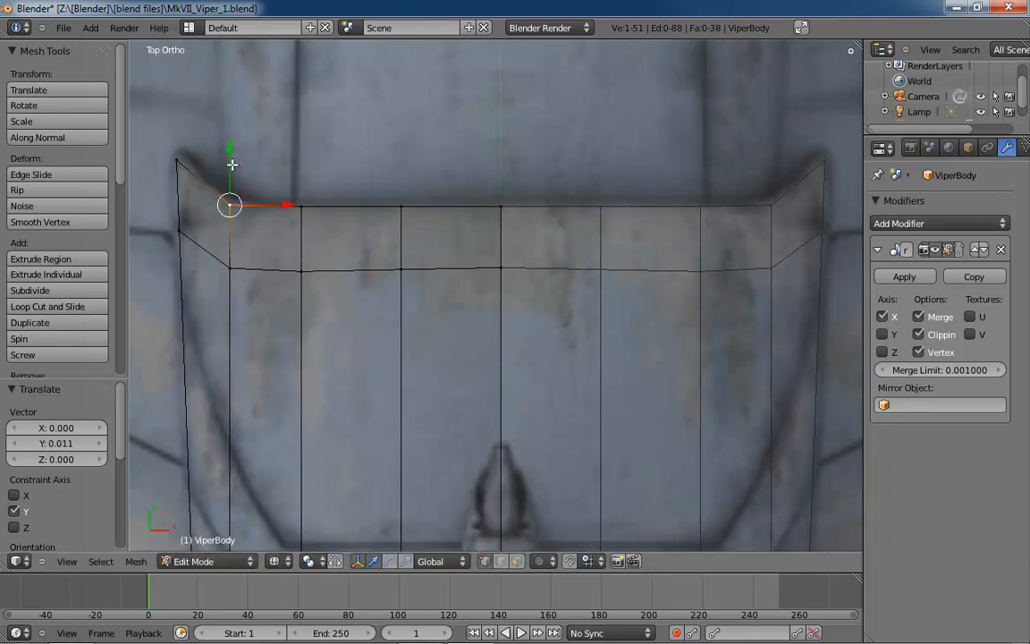
{"action": "key", "text": "g"}
{"action": "key", "text": "y"}
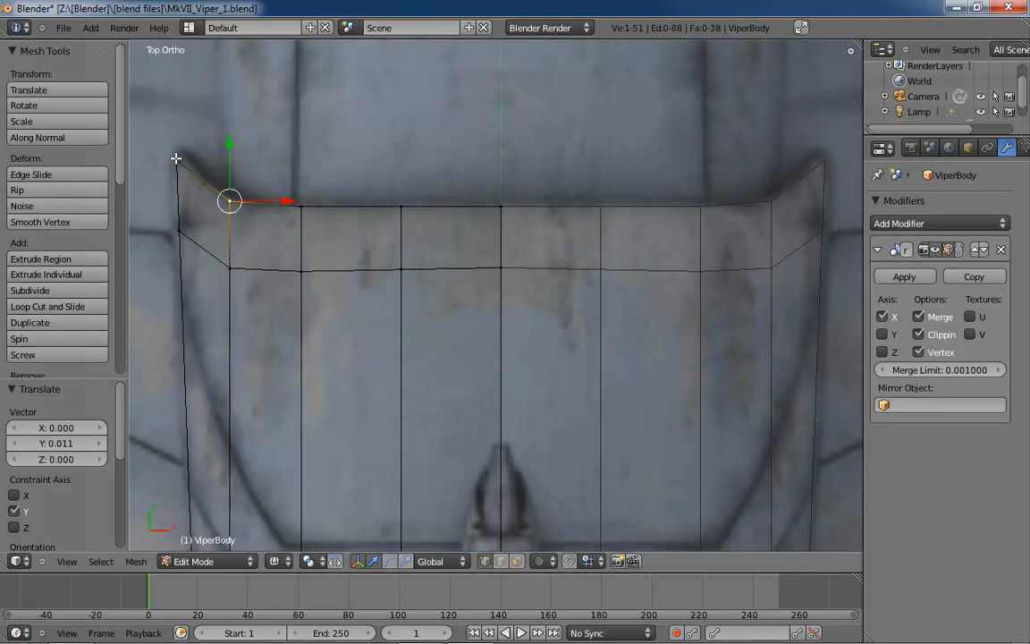
{"action": "right_click", "coordinate": [176, 160]}
{"action": "left_click_drag", "start_coordinate": [177, 114], "coordinate": [177, 111]}
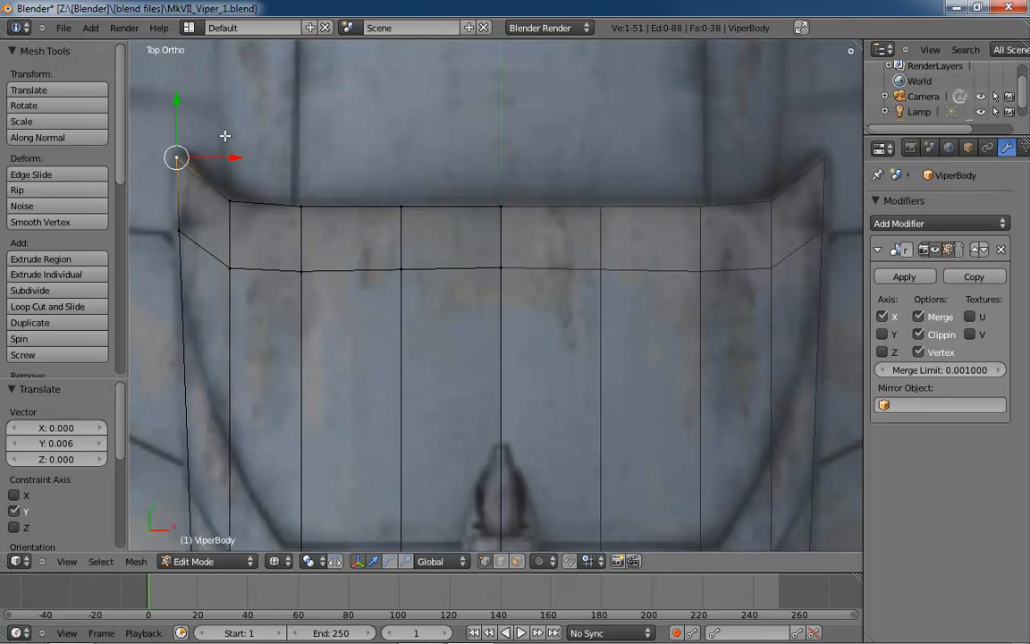
Move the second loop's outermost vertex by about X -0.009 and its inner neighbour by about X -0.004 in the top view
{"action": "right_click", "coordinate": [177, 233]}
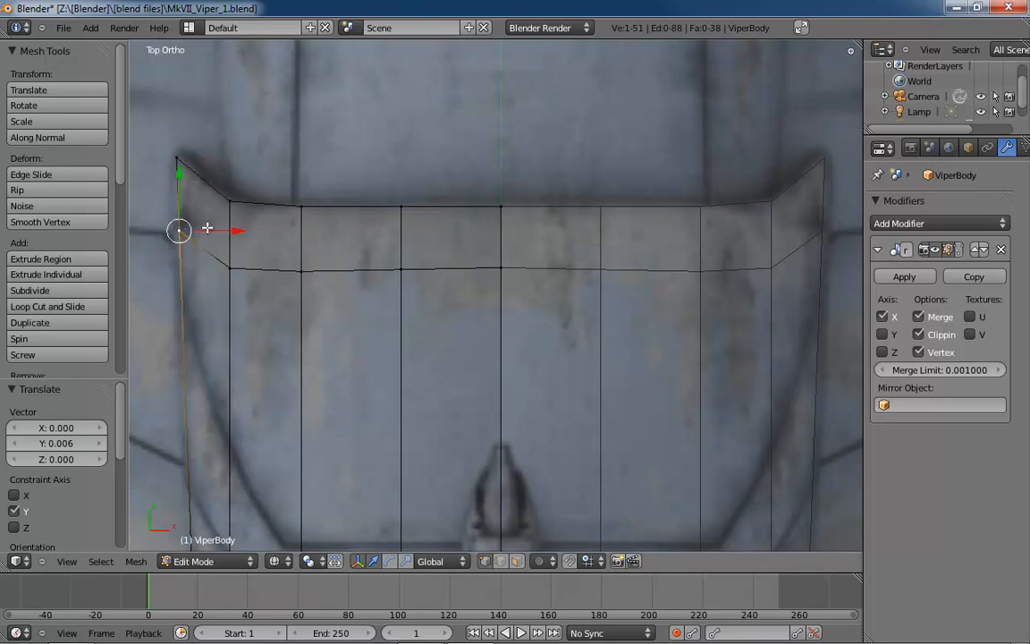
{"action": "left_click_drag", "start_coordinate": [236, 231], "coordinate": [232, 232]}
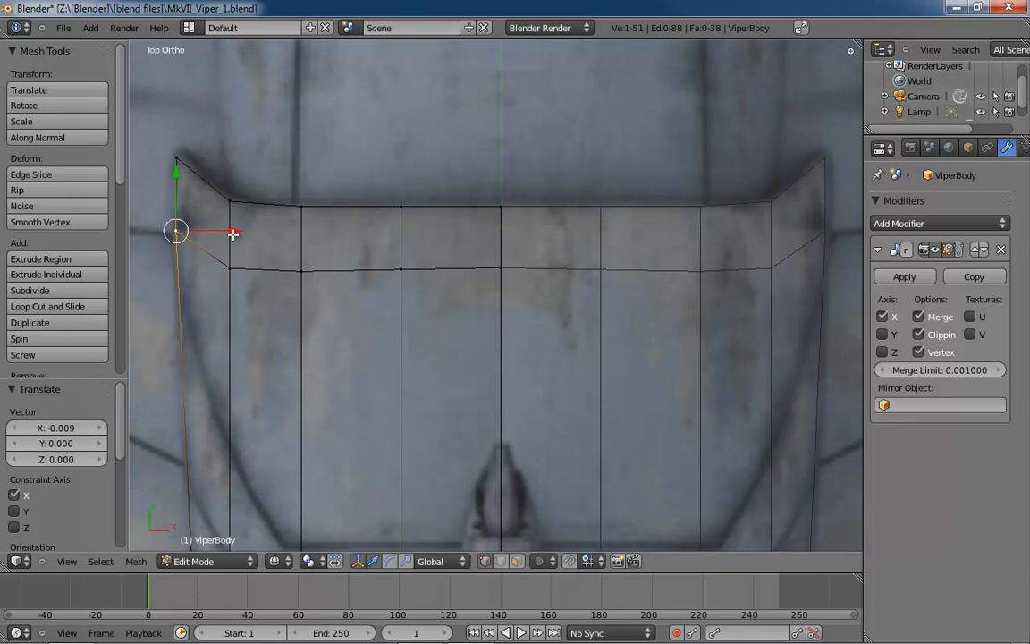
{"action": "right_click", "coordinate": [230, 268]}
{"action": "left_click_drag", "start_coordinate": [284, 270], "coordinate": [282, 271]}
Select the four edges of the body's open front rim and extrude them by about X 0.045, Y 0.033, Z -0.041
{"action": "middle_click_drag", "start_coordinate": [282, 271], "coordinate": [524, 307]}
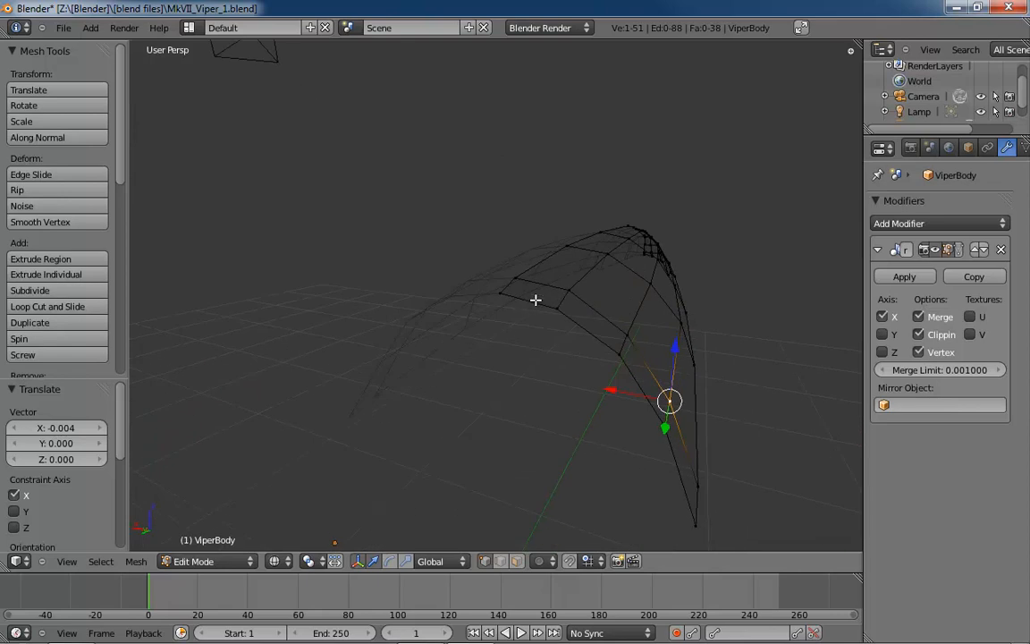
{"action": "key", "text": "ctrl+Tab"}
{"action": "key", "text": "Return"}
{"action": "right_click", "coordinate": [540, 307]}
{"action": "right_click", "coordinate": [633, 369], "text": "shift"}
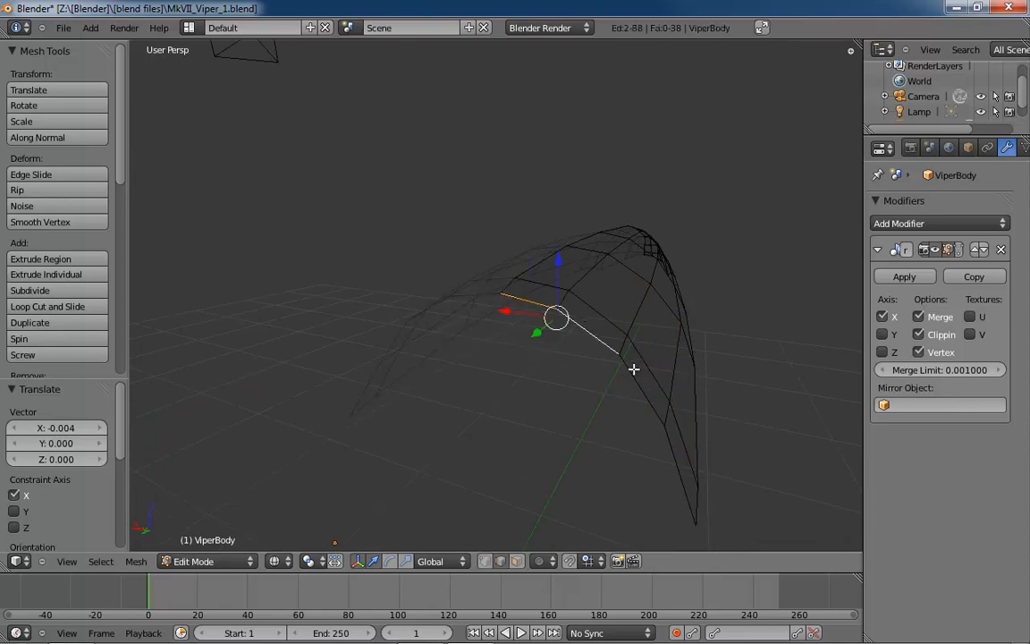
{"action": "right_click", "coordinate": [638, 387], "text": "shift"}
{"action": "right_click", "coordinate": [690, 510], "text": "shift"}
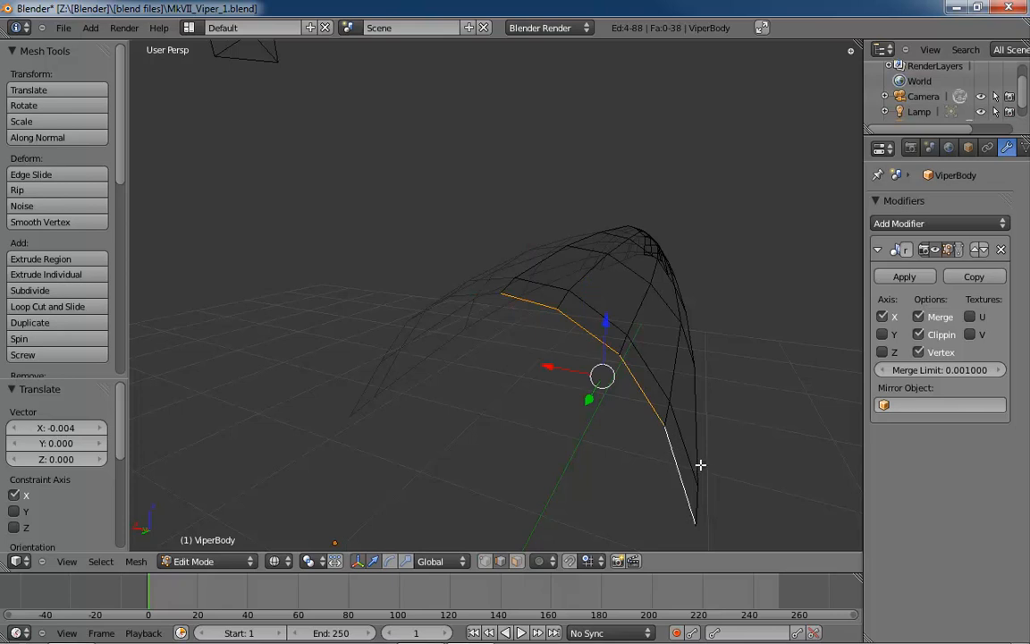
{"action": "key", "text": "g"}
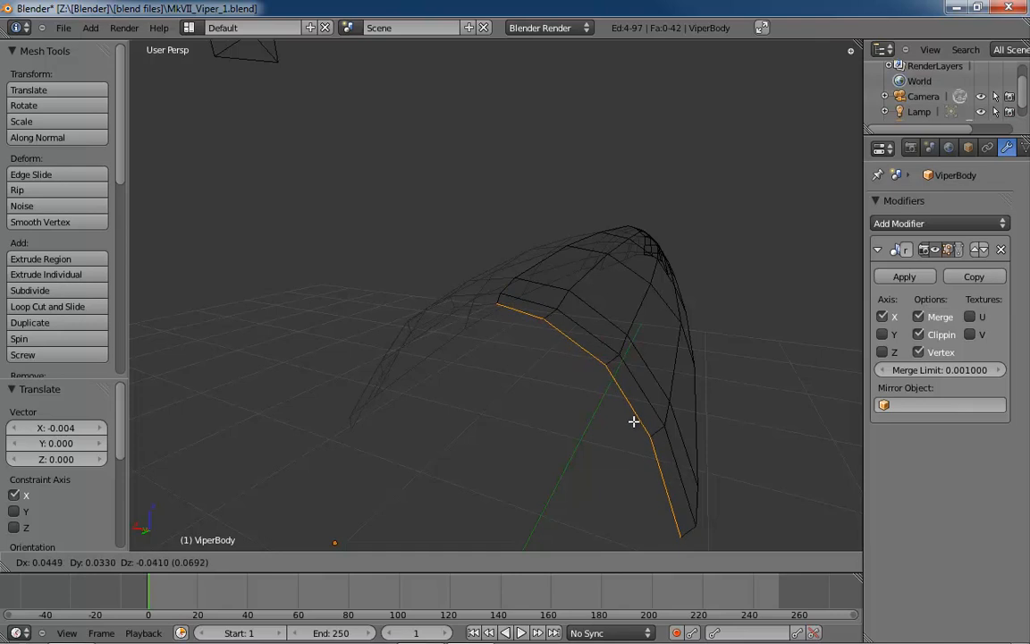
{"action": "left_click", "coordinate": [634, 421]}
In the back view, move the extruded rim's centre-line vertex by about Z -0.012 and the next one by X -0.025, Z -0.007
{"action": "mouse_move", "coordinate": [749, 436]}
{"action": "middle_mouse_down"}
{"action": "mouse_move", "coordinate": [661, 419]}
{"action": "mouse_move", "coordinate": [702, 405]}
{"action": "middle_mouse_up"}
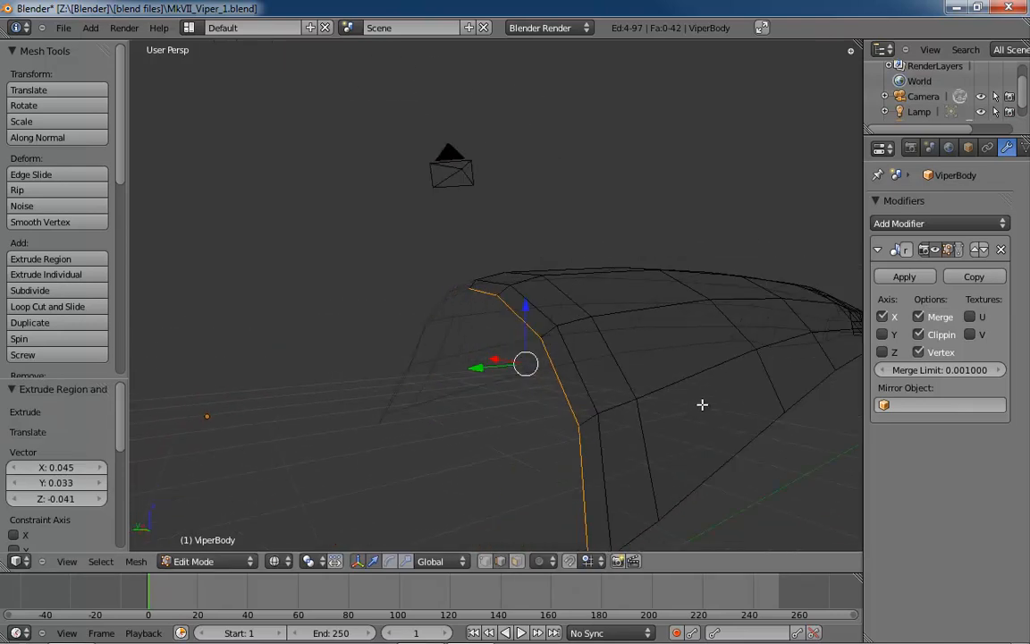
{"action": "key", "text": "z"}
{"action": "mouse_move", "coordinate": [658, 335]}
{"action": "middle_mouse_down"}
{"action": "mouse_move", "coordinate": [572, 338]}
{"action": "mouse_move", "coordinate": [694, 335]}
{"action": "middle_mouse_up"}
{"action": "key", "text": "z"}
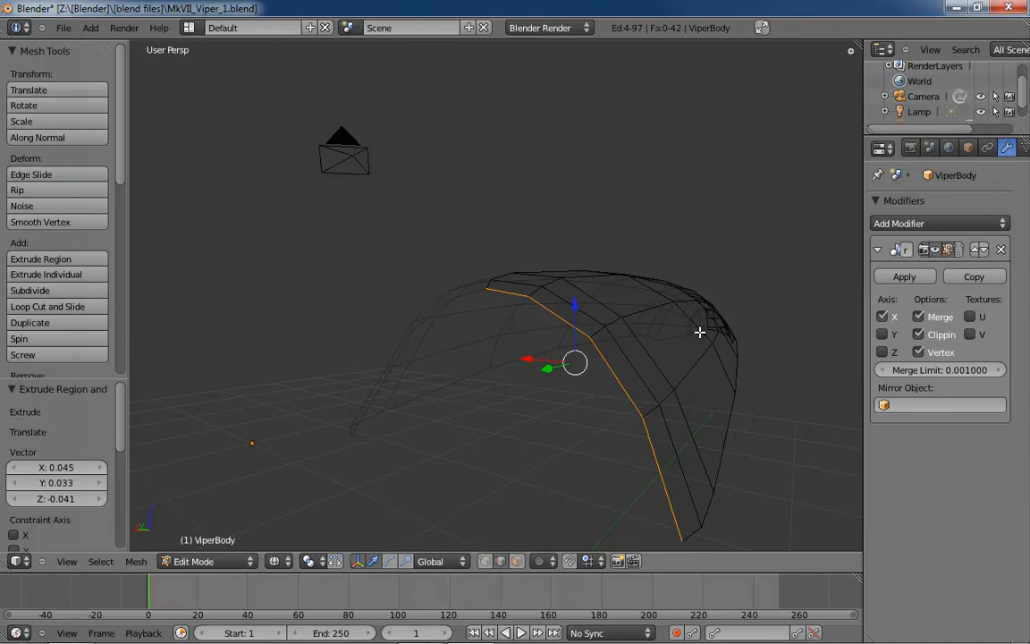
{"action": "key", "text": "ctrl+KP_1"}
{"action": "scroll", "coordinate": [700, 332], "scroll_direction": "up", "scroll_amount": 5}
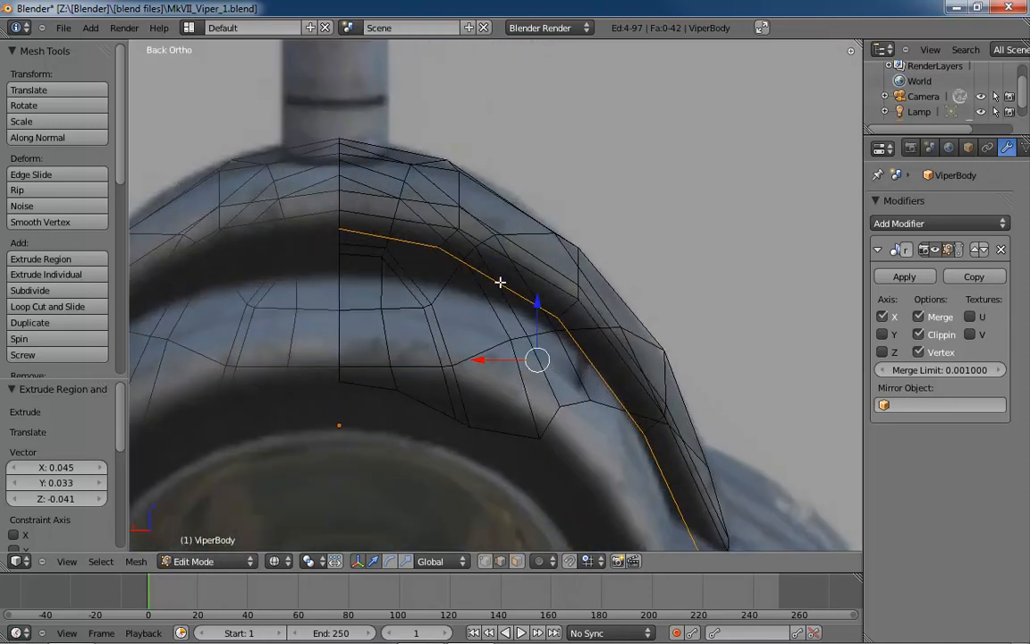
{"action": "middle_click_drag", "start_coordinate": [457, 237], "coordinate": [509, 250], "text": "shift"}
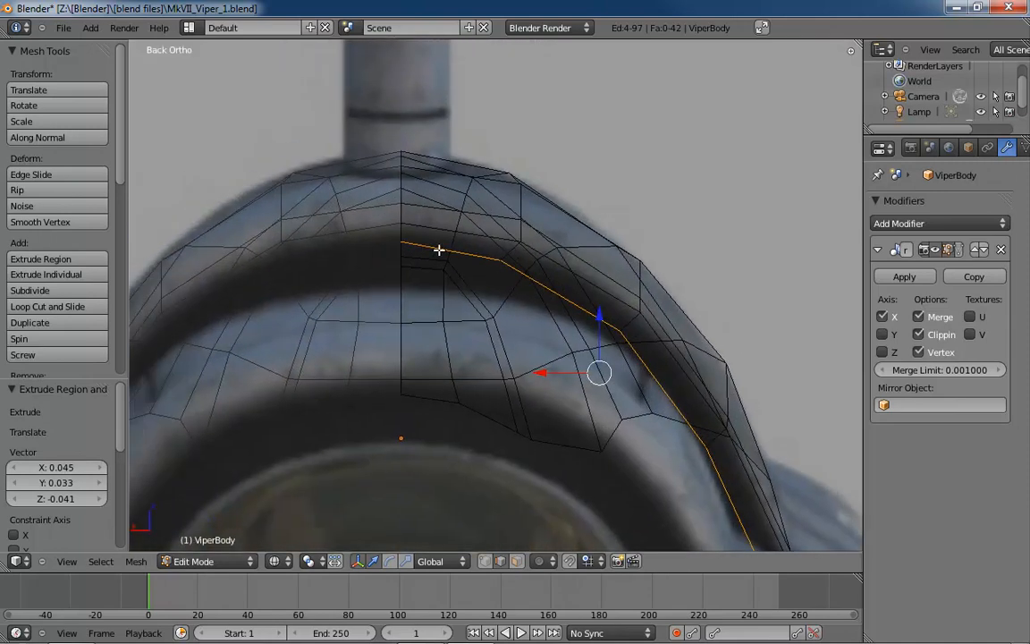
{"action": "key", "text": "ctrl+Tab"}
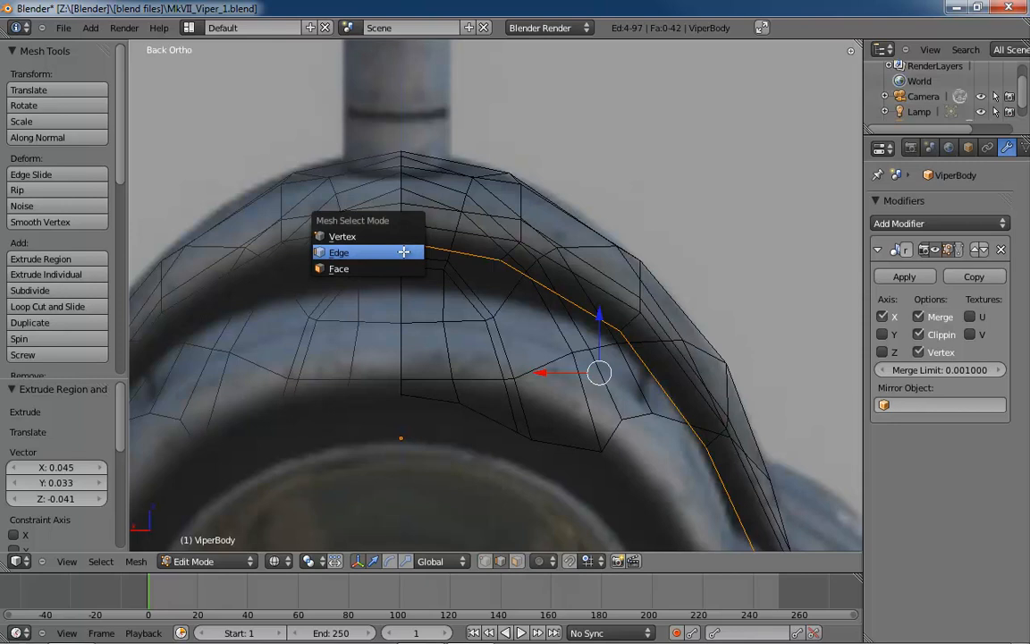
{"action": "left_click", "coordinate": [376, 237]}
{"action": "right_click", "coordinate": [401, 242]}
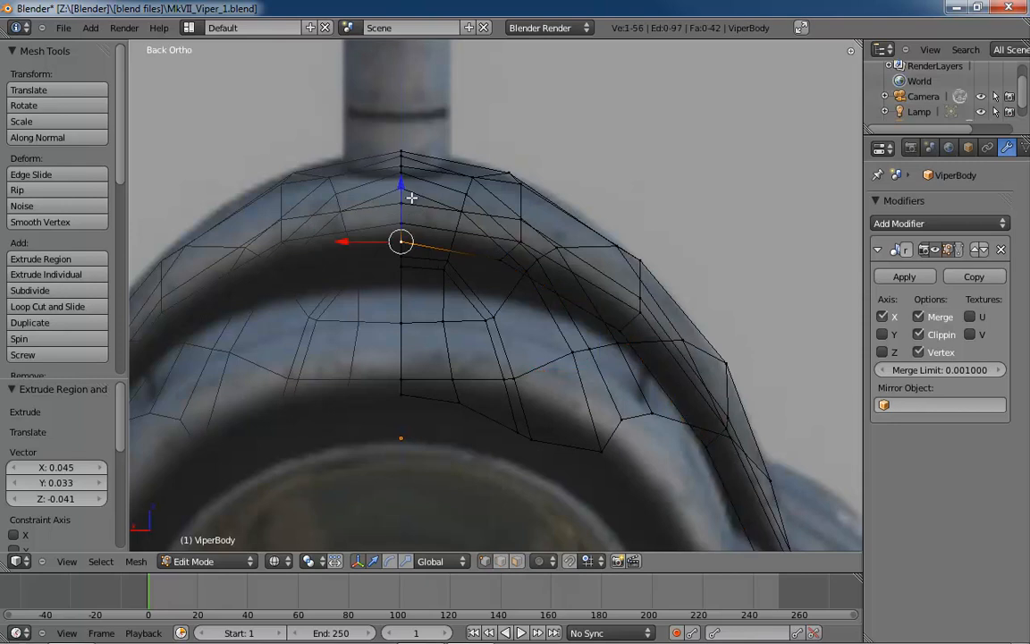
{"action": "left_click_drag", "start_coordinate": [403, 181], "coordinate": [402, 187]}
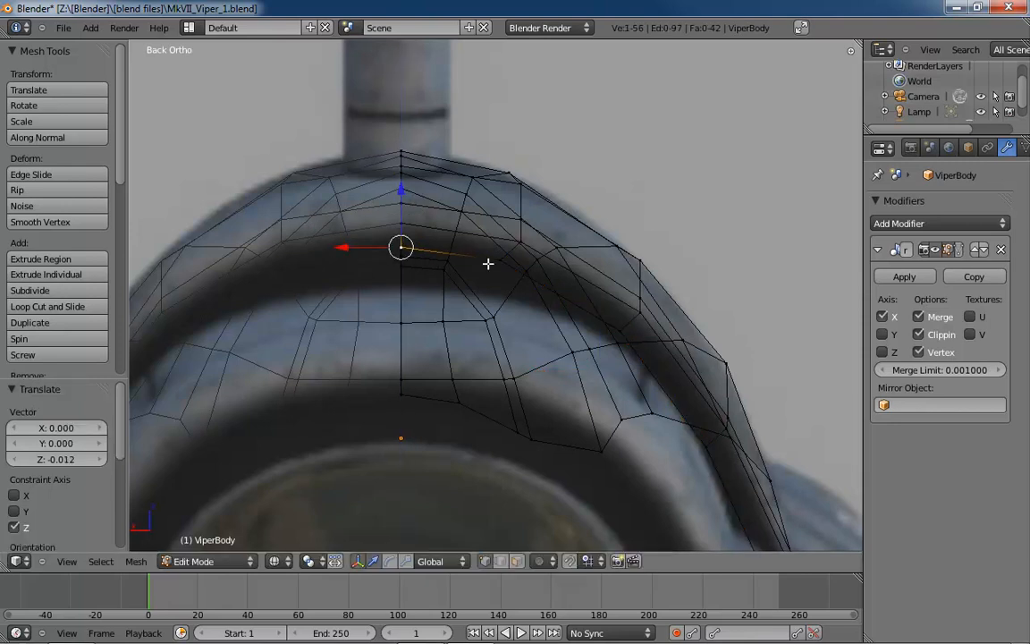
{"action": "key", "text": "g"}
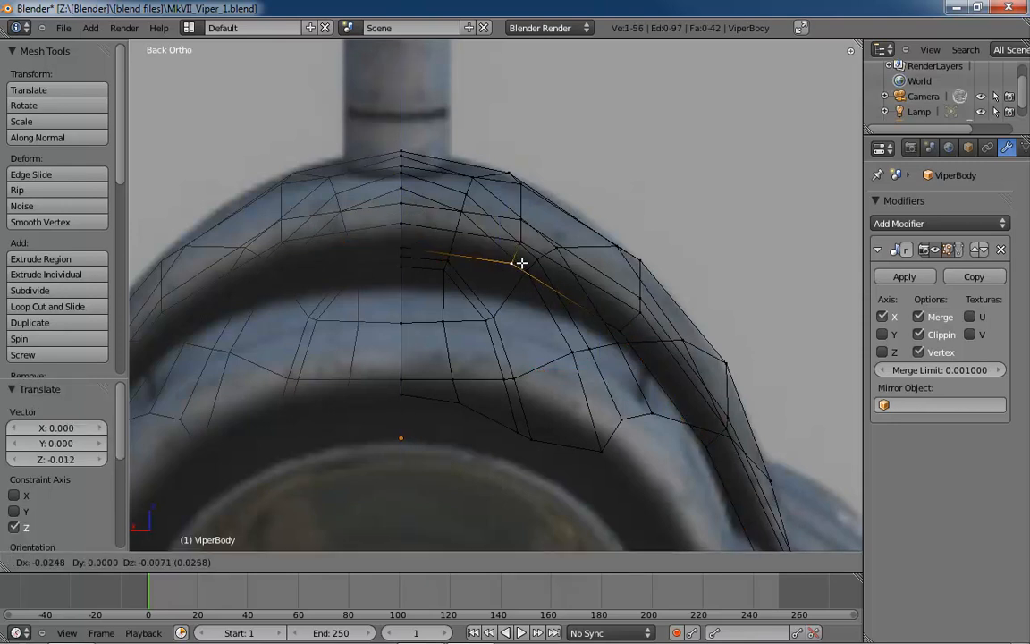
{"action": "left_click", "coordinate": [522, 263]}
Move the extruded rim's third vertex by about X -0.011, Z 0.007 and the fourth by about X -0.012, Z 0.009
{"action": "right_click", "coordinate": [621, 333]}
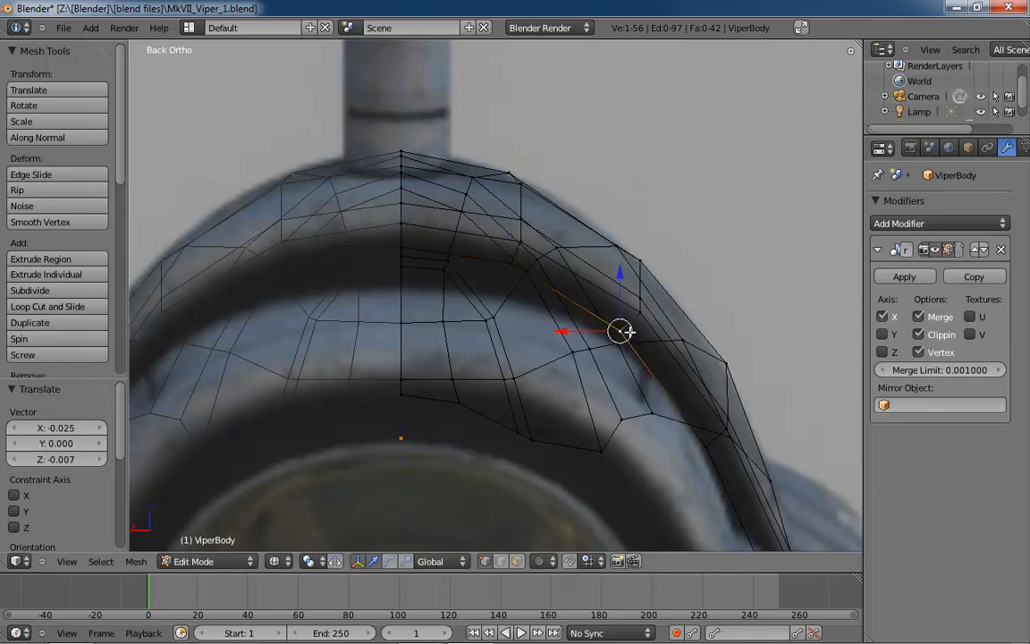
{"action": "key", "text": "g"}
{"action": "left_click", "coordinate": [634, 330]}
{"action": "middle_click_drag", "start_coordinate": [708, 371], "coordinate": [609, 264], "text": "shift"}
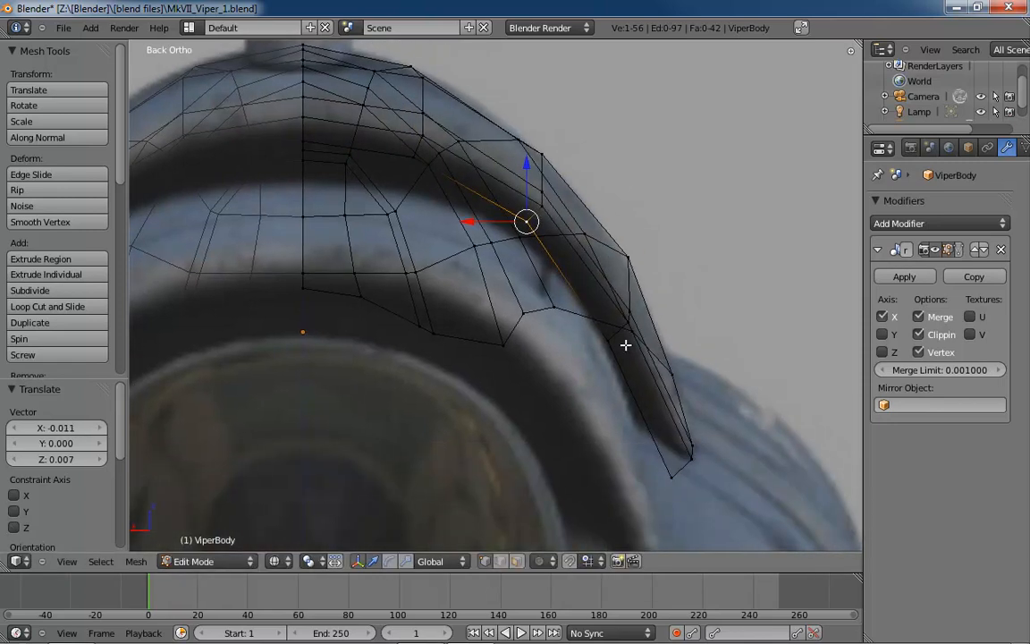
{"action": "right_click", "coordinate": [609, 341]}
{"action": "key", "text": "g"}
{"action": "left_click", "coordinate": [620, 337]}
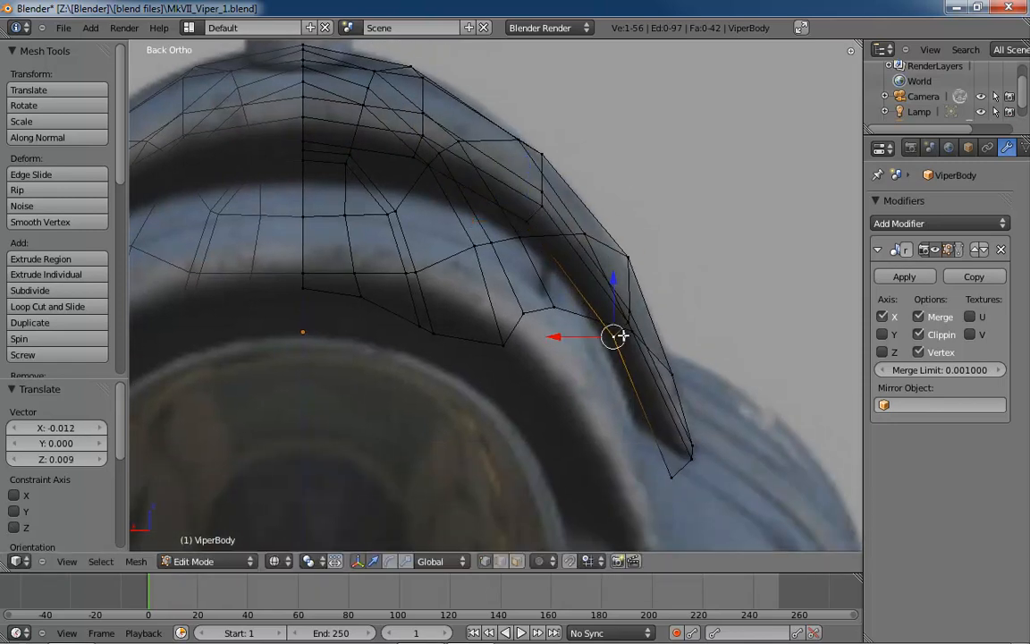
Move the extruded rim's lowest tip vertex by about X -0.021, Z 0.044 towards the body's corner
{"action": "right_click", "coordinate": [672, 476]}
{"action": "key", "text": "g"}
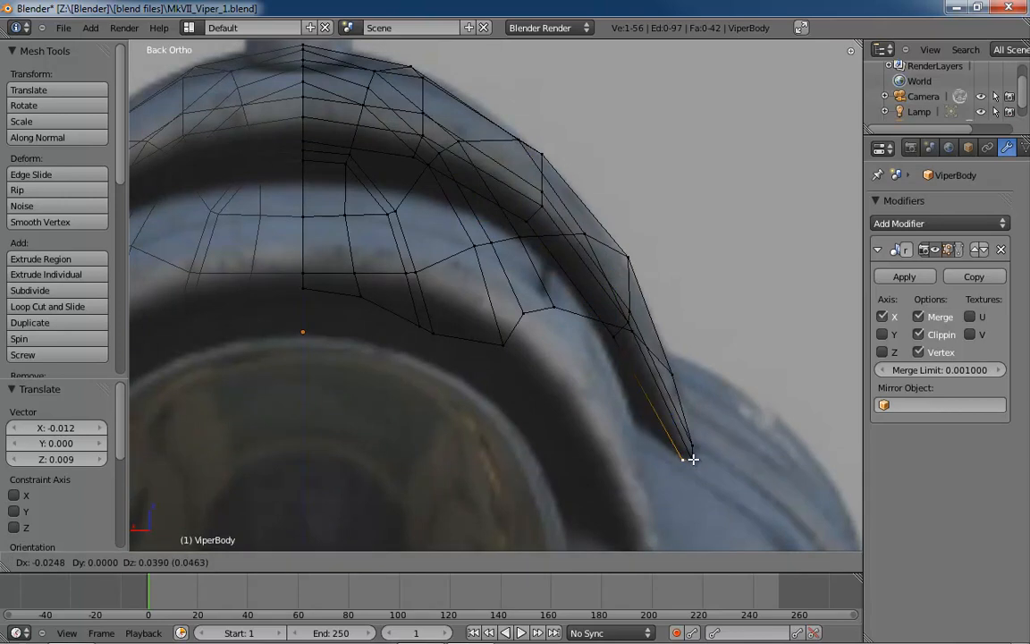
{"action": "left_click", "coordinate": [689, 456]}
In the left view, move the extruded rim's tip vertex by about Y -0.034 and the vertex above it by about Y -0.020
{"action": "middle_click_drag", "start_coordinate": [680, 455], "coordinate": [481, 347]}
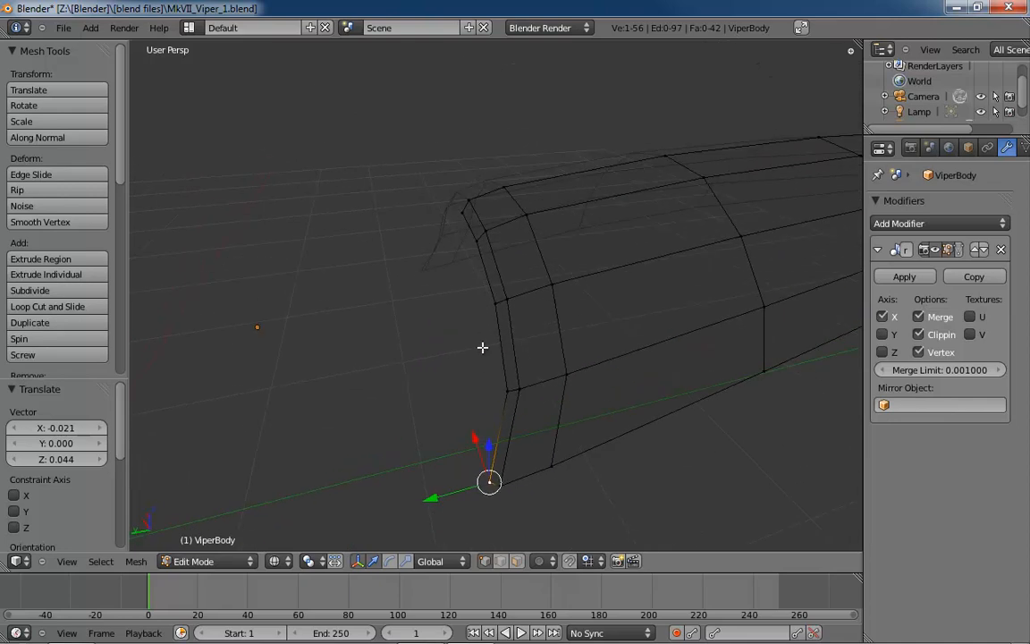
{"action": "key", "text": "ctrl+KP_3"}
{"action": "scroll", "coordinate": [412, 353], "scroll_direction": "up", "scroll_amount": 2}
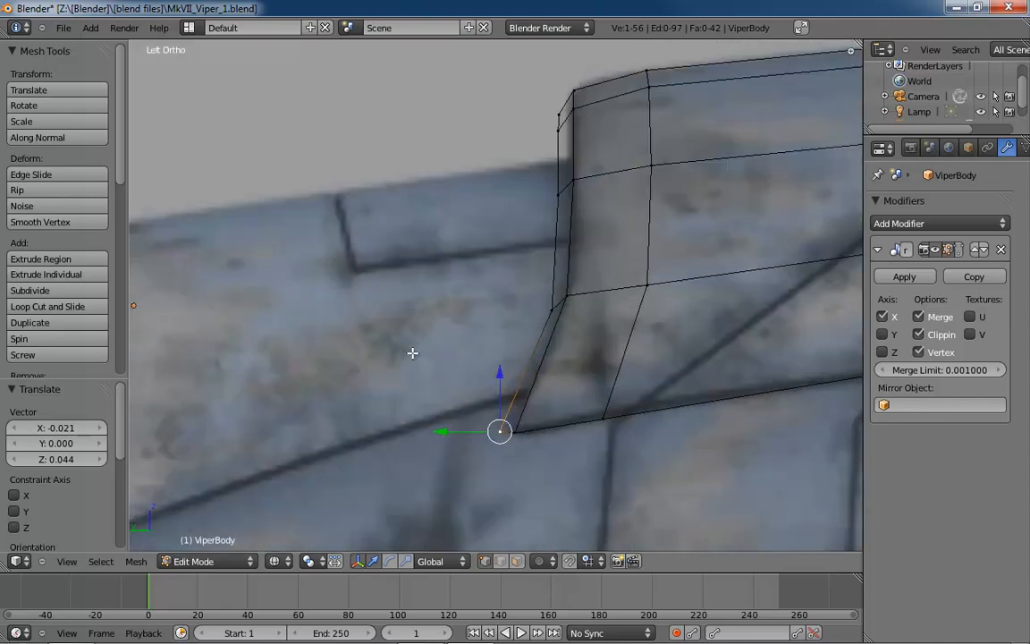
{"action": "key", "text": "g"}
{"action": "key", "text": "y"}
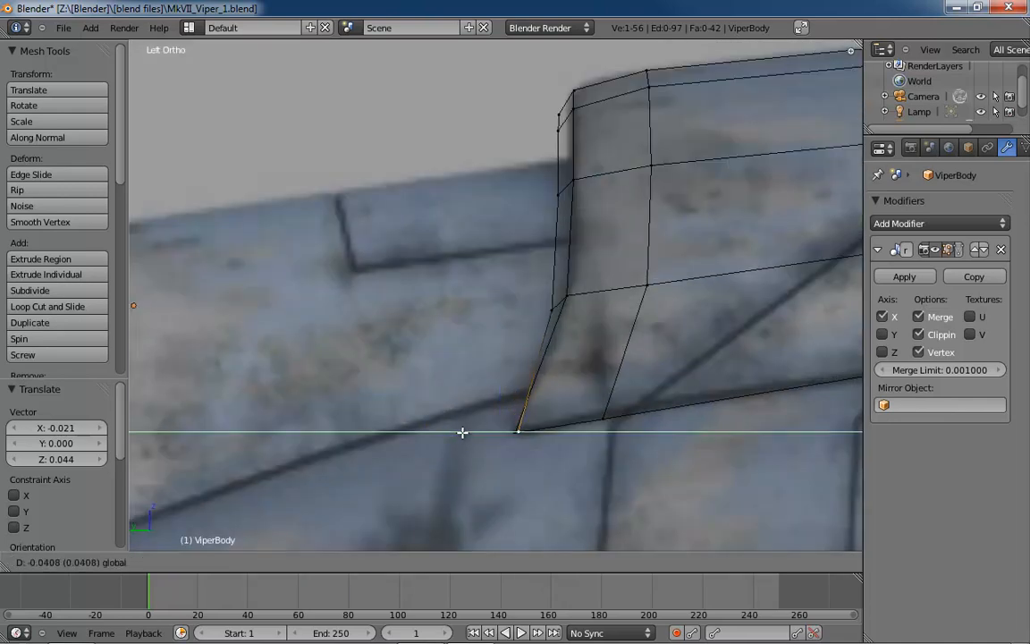
{"action": "left_click", "coordinate": [460, 430]}
{"action": "right_click", "coordinate": [554, 311]}
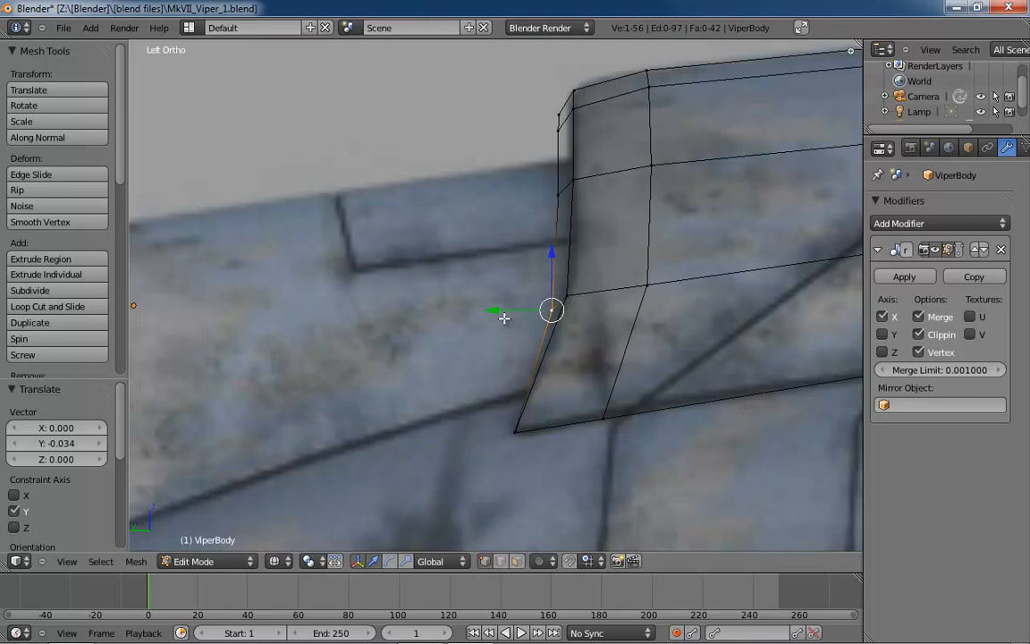
{"action": "key", "text": "g"}
{"action": "key", "text": "y"}
{"action": "left_click", "coordinate": [501, 309]}
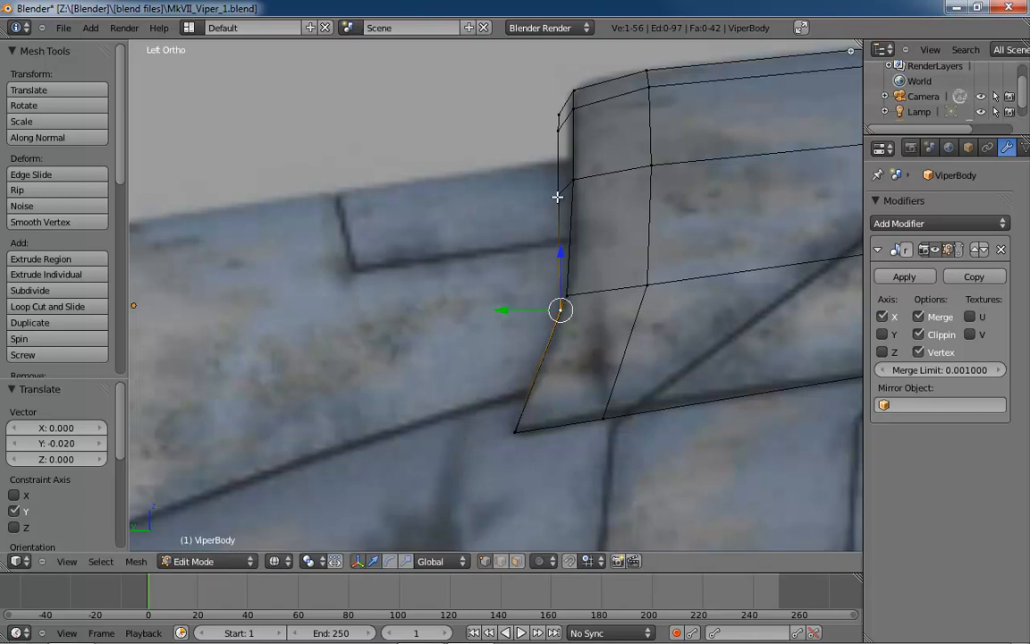
Move the rim's middle vertex by about Y -0.028 and the two uppermost vertices by about Y -0.030 each, in line with the front edge
{"action": "right_click", "coordinate": [557, 197]}
{"action": "key", "text": "g"}
{"action": "key", "text": "y"}
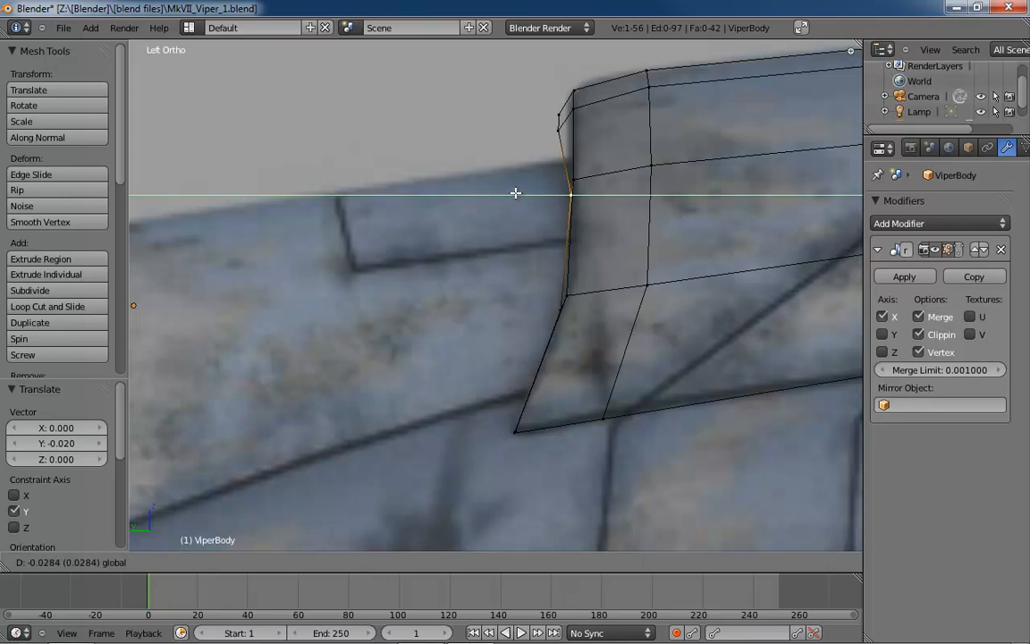
{"action": "left_click", "coordinate": [515, 193]}
{"action": "right_click", "coordinate": [501, 120]}
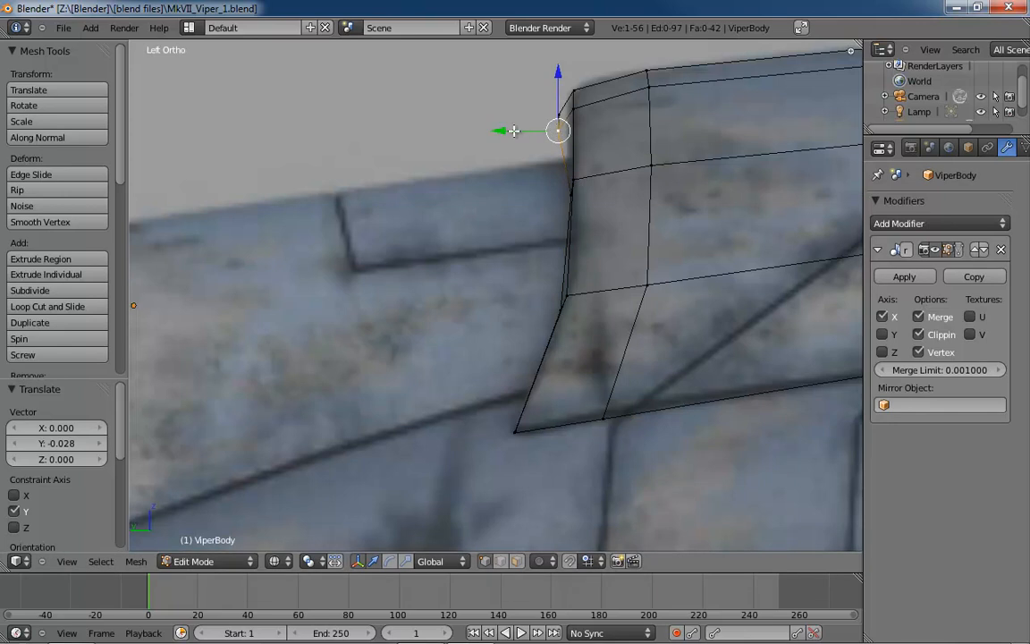
{"action": "key", "text": "g"}
{"action": "key", "text": "y"}
{"action": "left_click", "coordinate": [514, 129]}
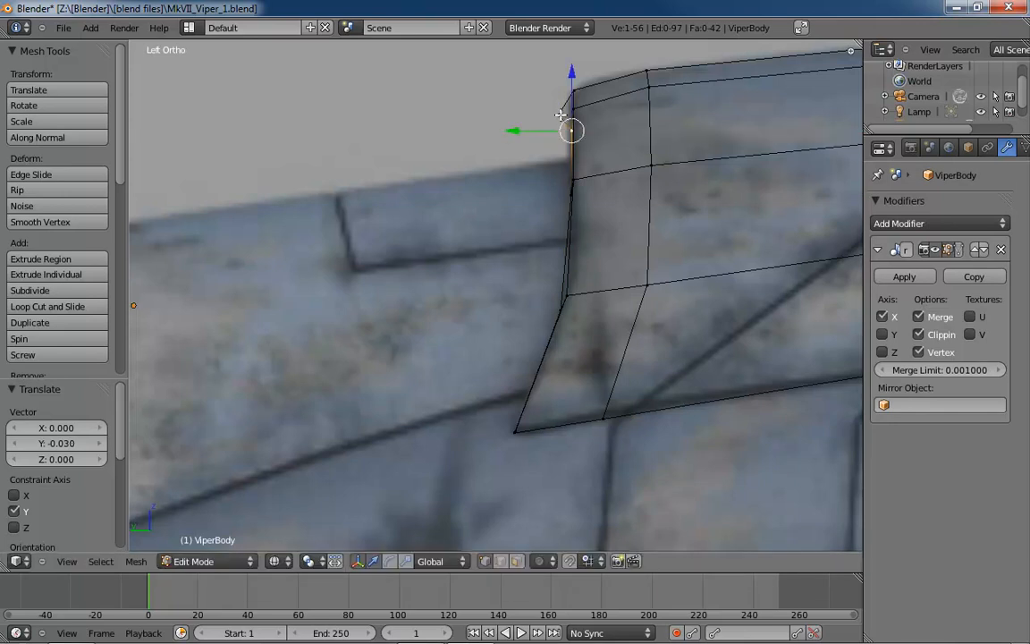
{"action": "key", "text": "g"}
{"action": "key", "text": "y"}
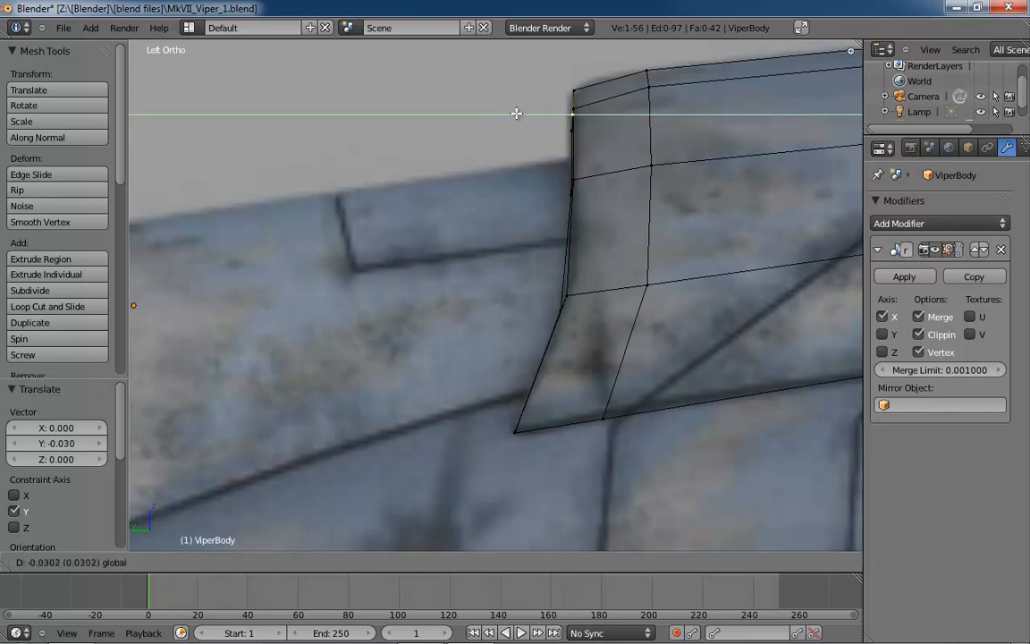
{"action": "left_click", "coordinate": [516, 113]}
Select the inner rim's edge loop and extrude it back into the body by about X -0.017, Y -0.081
{"action": "middle_click_drag", "start_coordinate": [593, 294], "coordinate": [625, 256]}
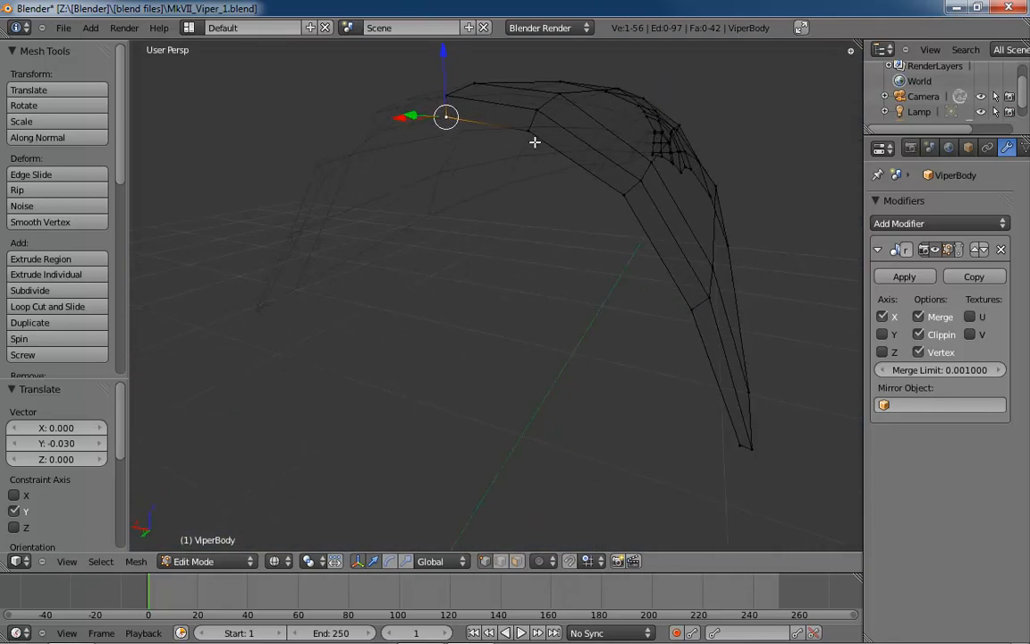
{"action": "key", "text": "ctrl+Tab"}
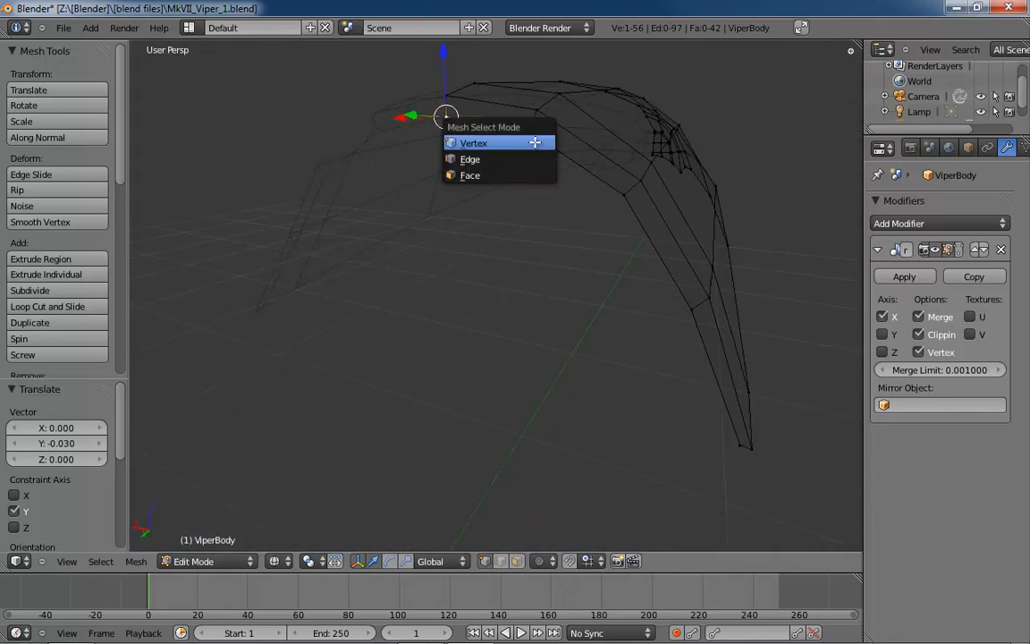
{"action": "left_click", "coordinate": [536, 158]}
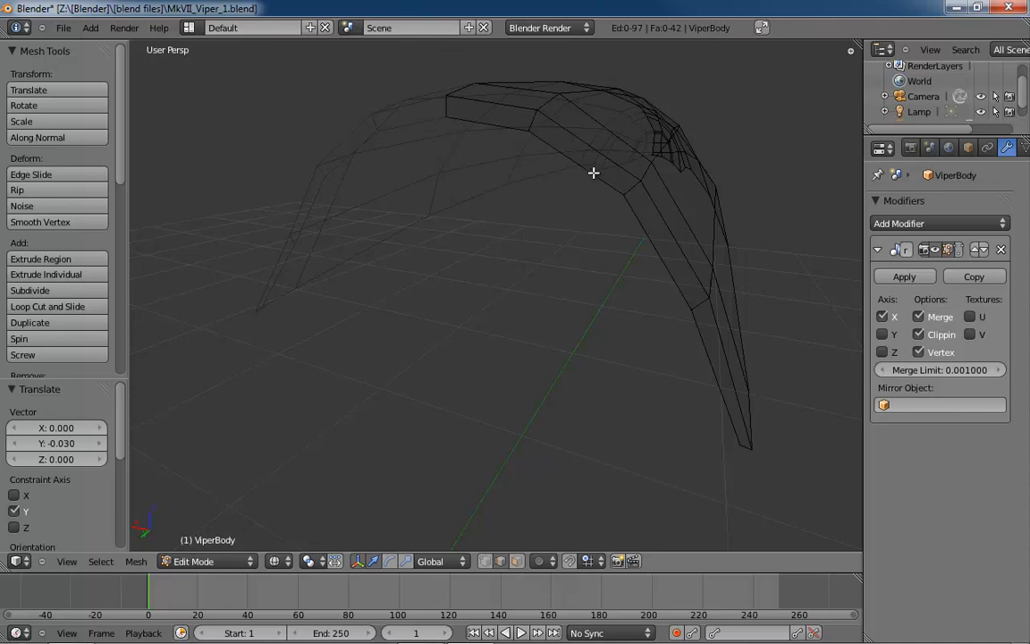
{"action": "left_click", "coordinate": [593, 172], "text": "alt"}
{"action": "scroll", "coordinate": [626, 201], "scroll_direction": "up", "scroll_amount": 5}
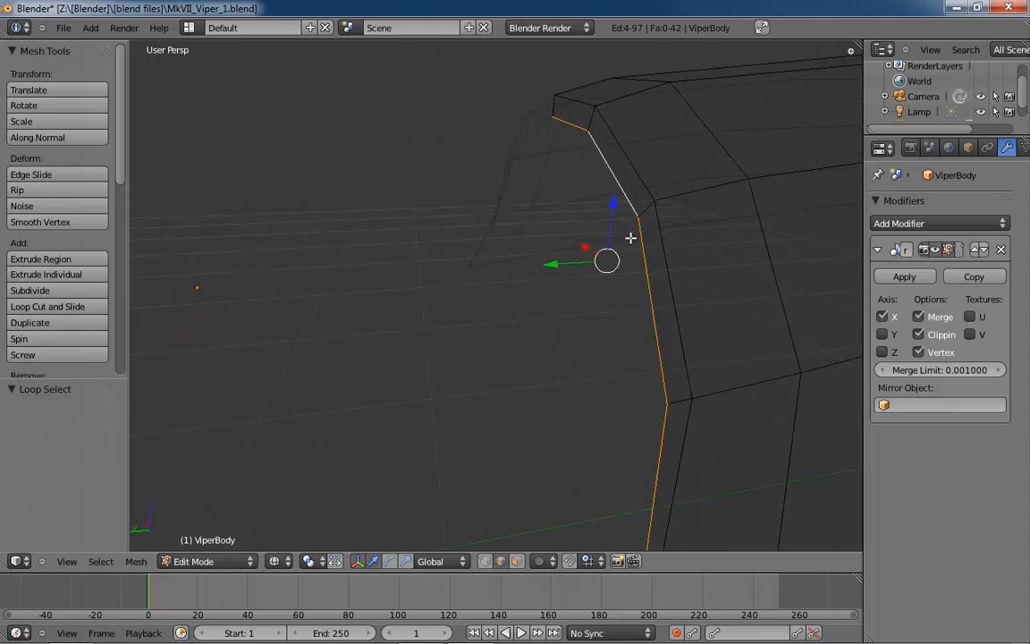
{"action": "key", "text": "g"}
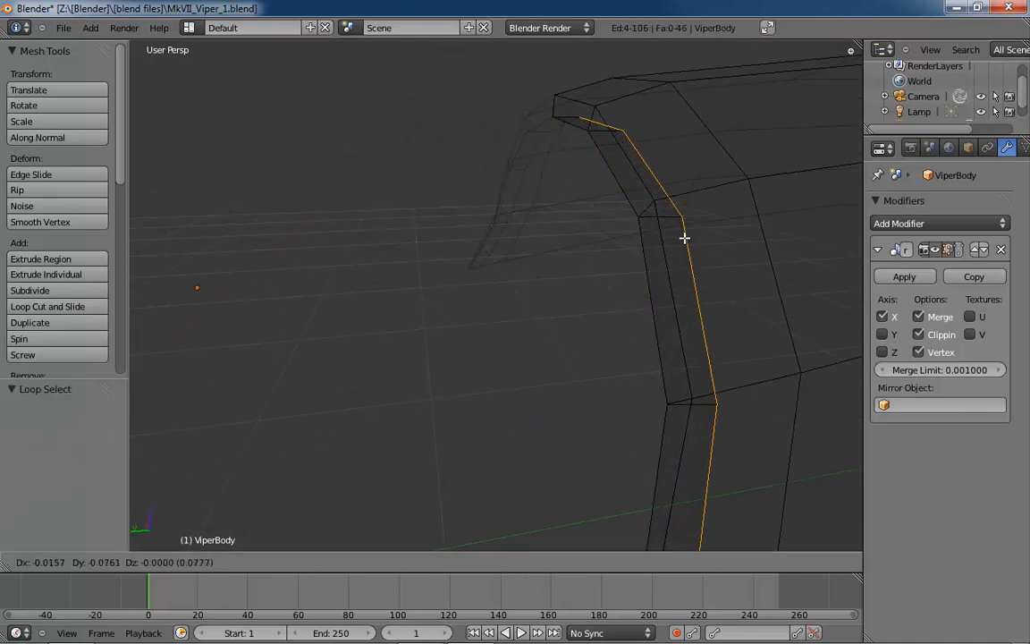
{"action": "left_click", "coordinate": [687, 235]}
Select the tip vertex of the rim's inner edge loop and move it by about 0.019 along X
{"action": "middle_click_drag", "start_coordinate": [504, 257], "coordinate": [642, 304]}
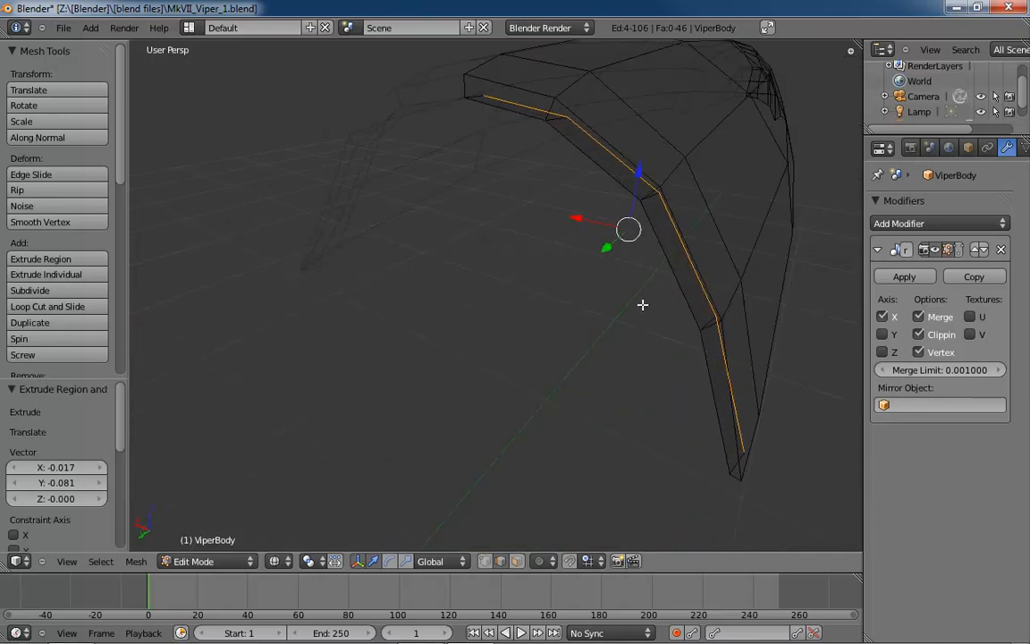
{"action": "key", "text": "ctrl+Tab"}
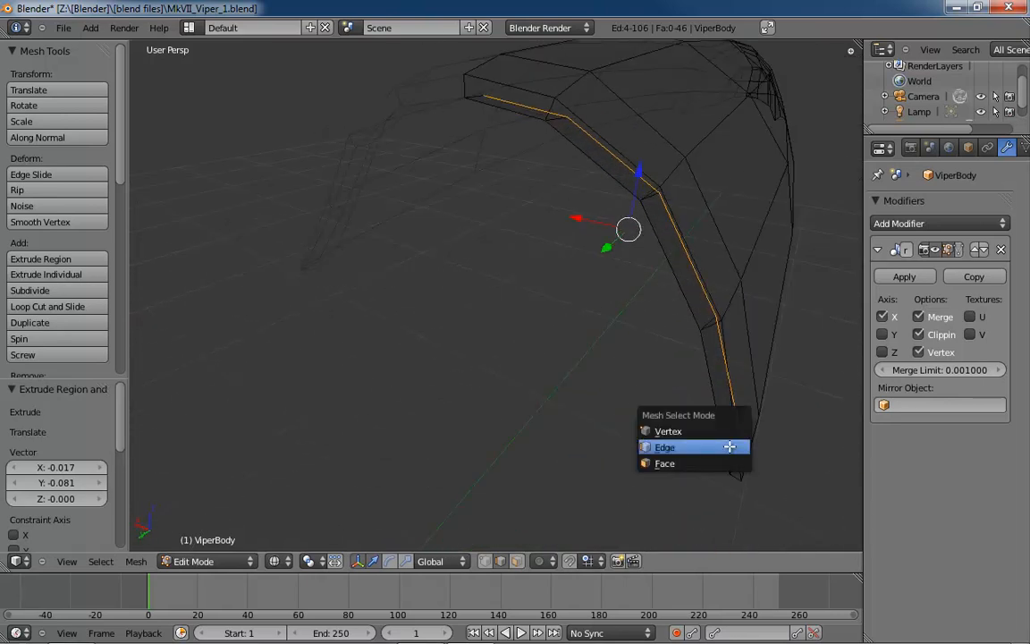
{"action": "left_click", "coordinate": [715, 430]}
{"action": "right_click", "coordinate": [742, 452]}
{"action": "key", "text": "g"}
{"action": "key", "text": "x"}
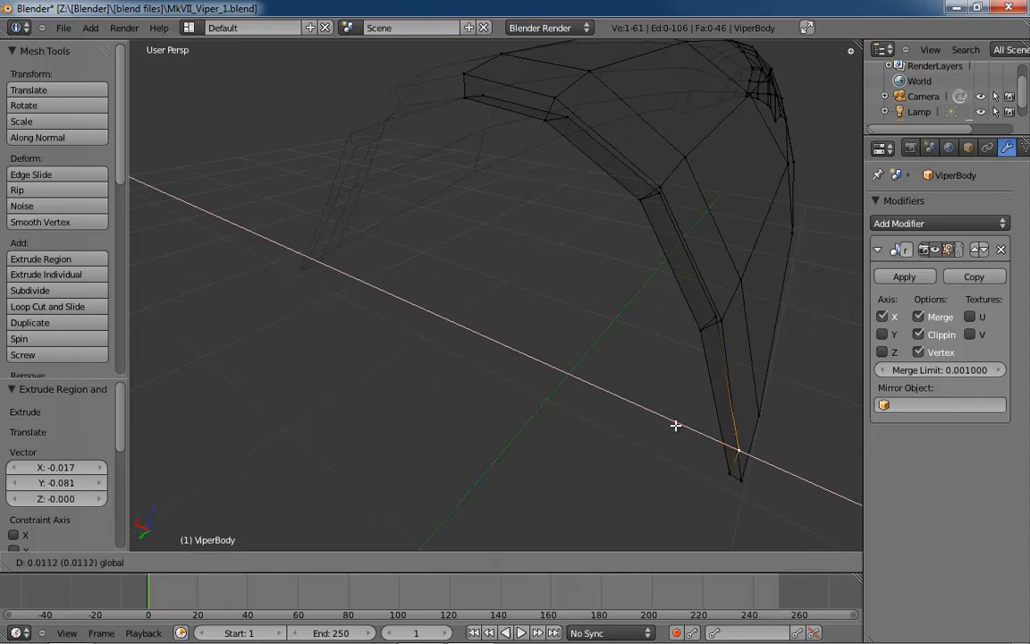
{"action": "left_click", "coordinate": [675, 424]}
Select the two lower edges of the inner rim loop and extrude them towards the centre line by about X 0.896, Y 0.103, Z 0.005
{"action": "middle_click_drag", "start_coordinate": [675, 424], "coordinate": [759, 296]}
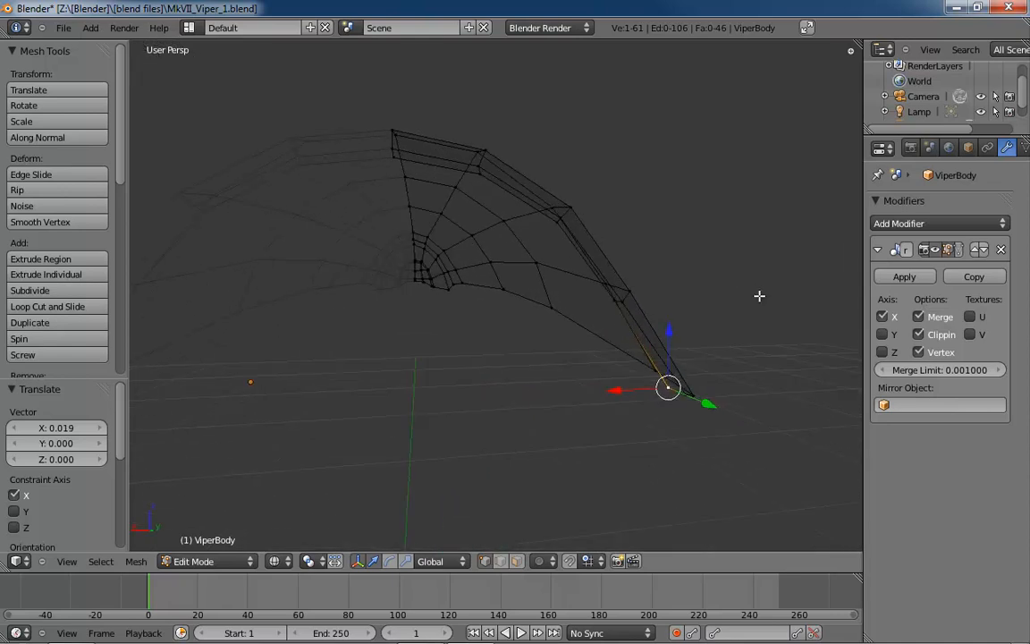
{"action": "key", "text": "ctrl+Tab"}
{"action": "left_click", "coordinate": [643, 349]}
{"action": "middle_click_drag", "start_coordinate": [656, 344], "coordinate": [608, 339]}
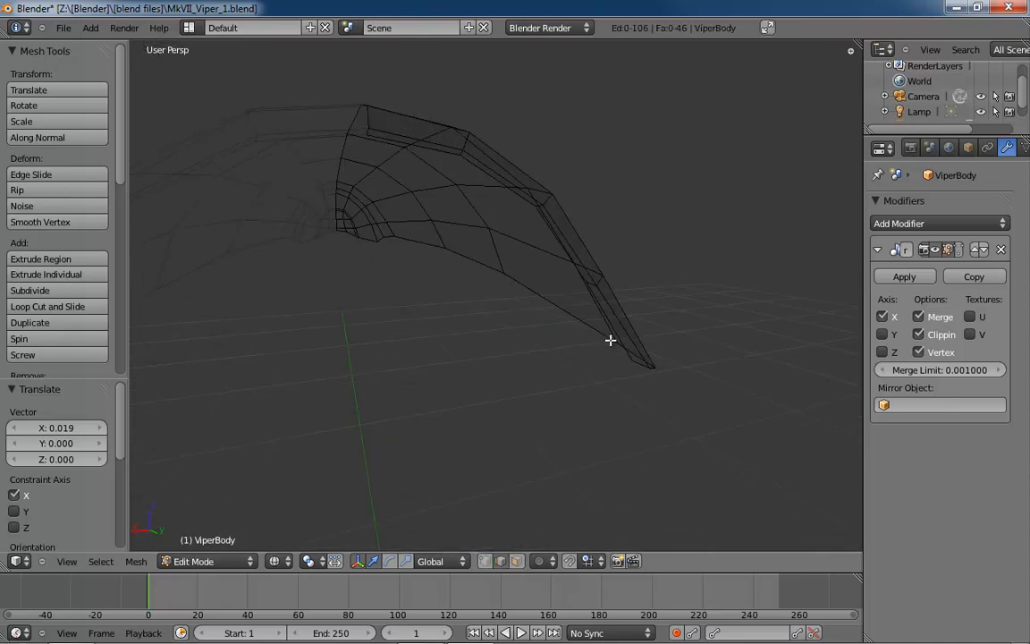
{"action": "right_click", "coordinate": [615, 332]}
{"action": "right_click", "coordinate": [578, 273], "text": "shift"}
{"action": "middle_click_drag", "start_coordinate": [660, 262], "coordinate": [518, 302]}
{"action": "key", "text": "ctrl+z"}
{"action": "middle_click_drag", "start_coordinate": [729, 313], "coordinate": [672, 305]}
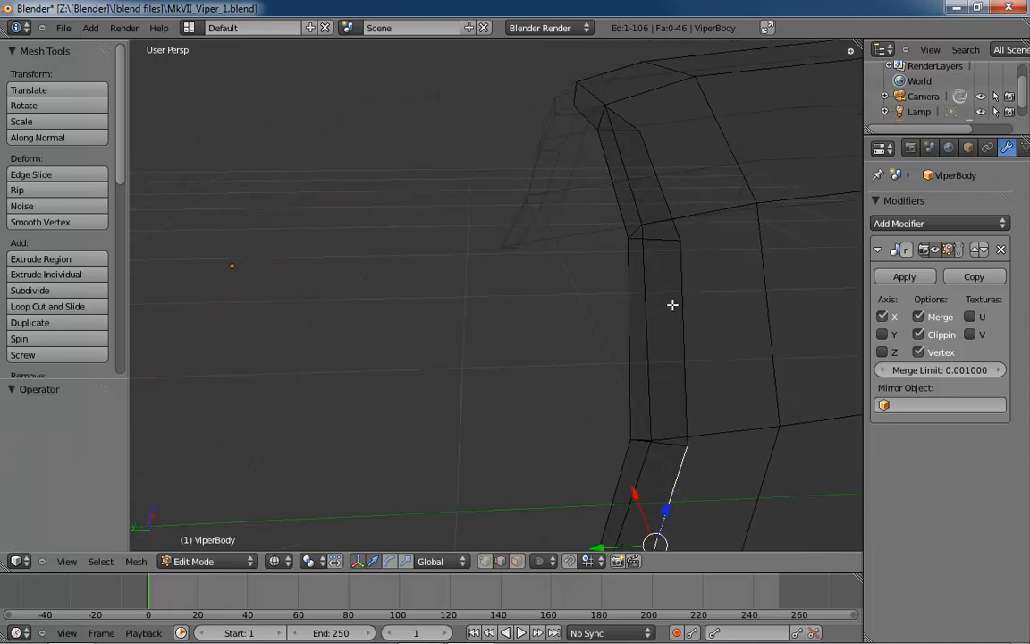
{"action": "right_click", "coordinate": [684, 383], "text": "shift"}
{"action": "middle_click_drag", "start_coordinate": [683, 384], "coordinate": [762, 354]}
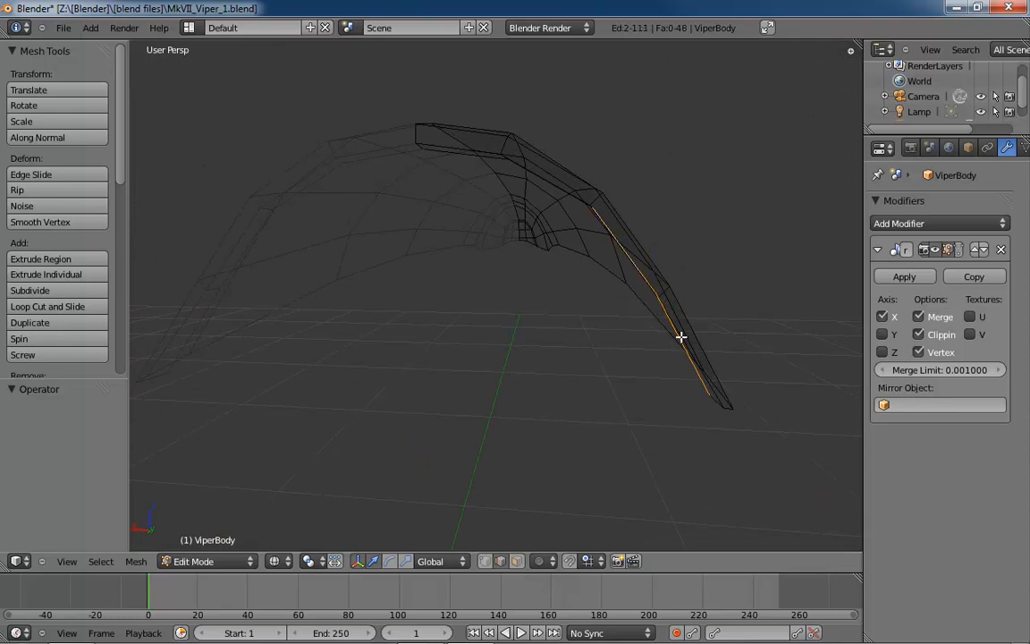
{"action": "key", "text": "e"}
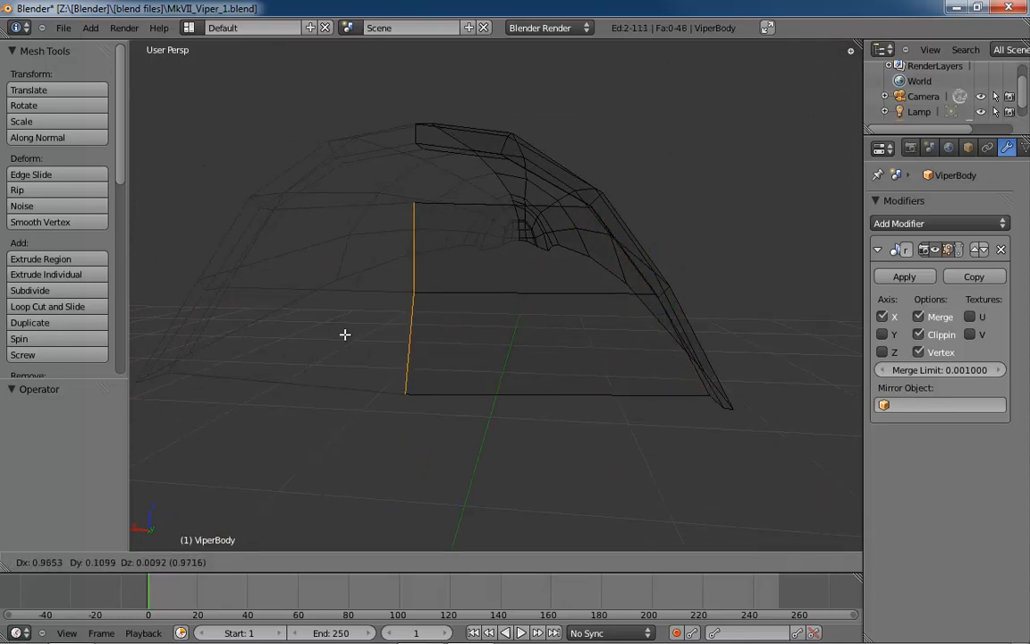
{"action": "left_click", "coordinate": [367, 335]}
Move the extruded pair of edges by about -0.079 along Y, back towards the body
{"action": "middle_click_drag", "start_coordinate": [517, 341], "coordinate": [368, 357]}
{"action": "key", "text": "g"}
{"action": "key", "text": "y"}
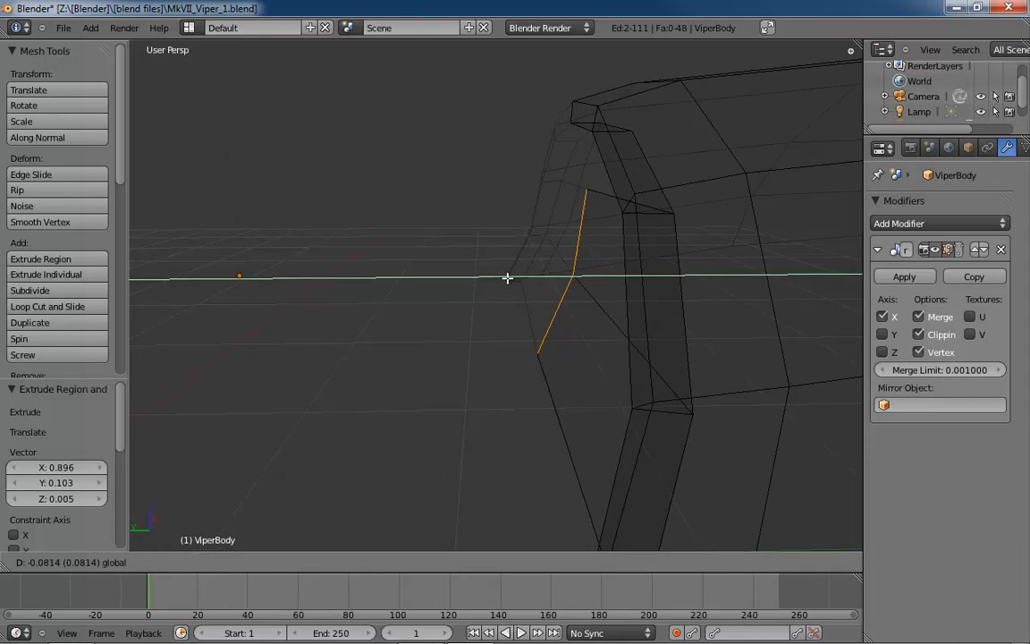
{"action": "left_click", "coordinate": [517, 280]}
Select the two new panel faces and flatten them along Y, scaling by about 0.012 and again by about 0.075
{"action": "mouse_move", "coordinate": [579, 308]}
{"action": "middle_mouse_down"}
{"action": "mouse_move", "coordinate": [704, 309]}
{"action": "mouse_move", "coordinate": [564, 316]}
{"action": "middle_mouse_up"}
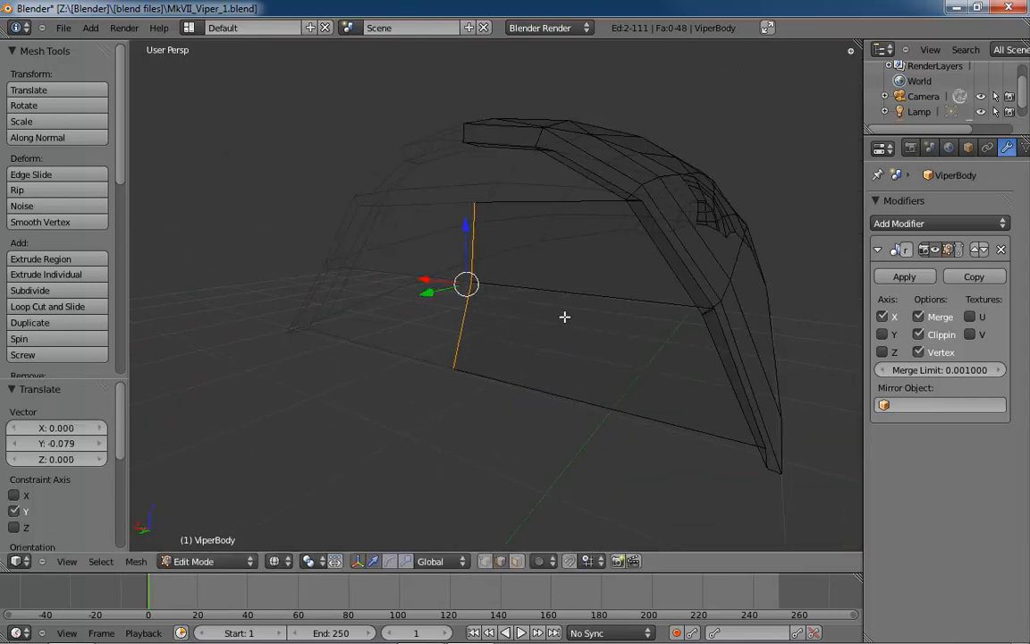
{"action": "key", "text": "ctrl+Tab"}
{"action": "left_click", "coordinate": [501, 335]}
{"action": "right_click", "coordinate": [569, 284]}
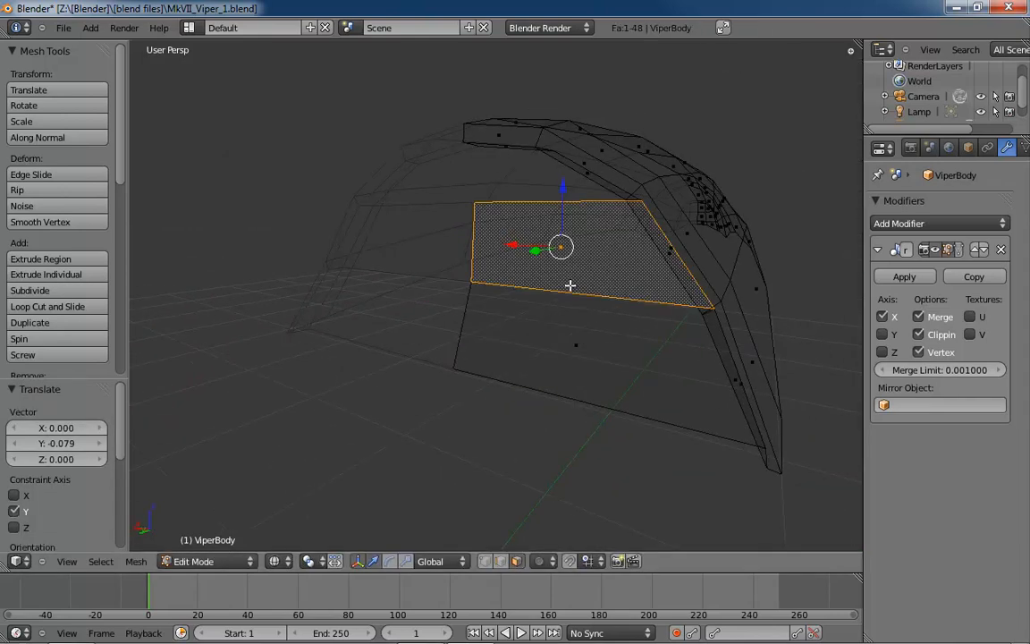
{"action": "right_click", "coordinate": [576, 342], "text": "shift"}
{"action": "mouse_move", "coordinate": [576, 343]}
{"action": "middle_mouse_down"}
{"action": "mouse_move", "coordinate": [632, 341]}
{"action": "mouse_move", "coordinate": [570, 321]}
{"action": "middle_mouse_up"}
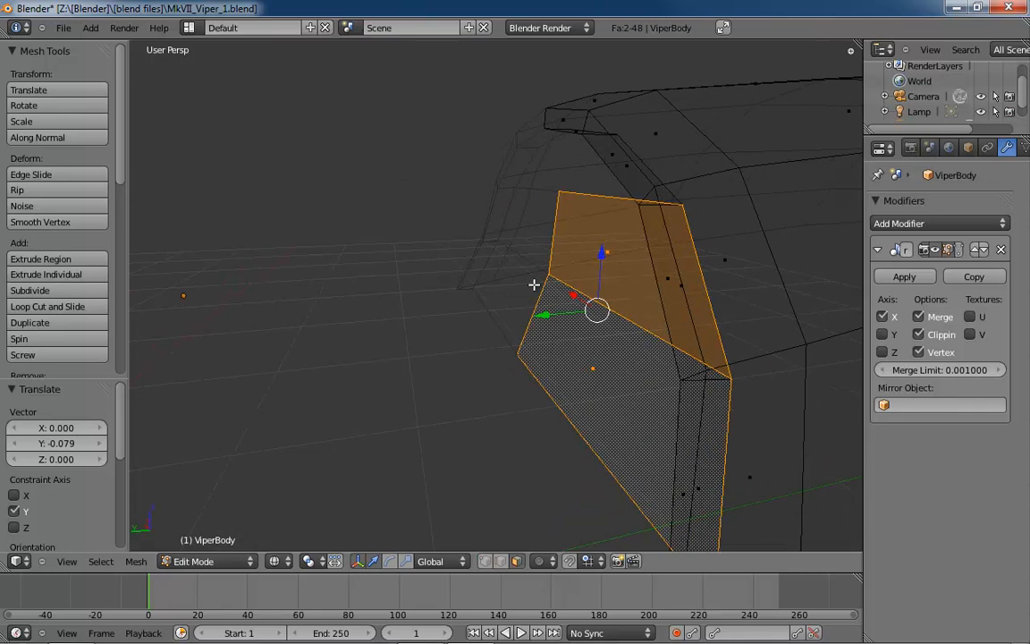
{"action": "key", "text": "s"}
{"action": "key", "text": "y"}
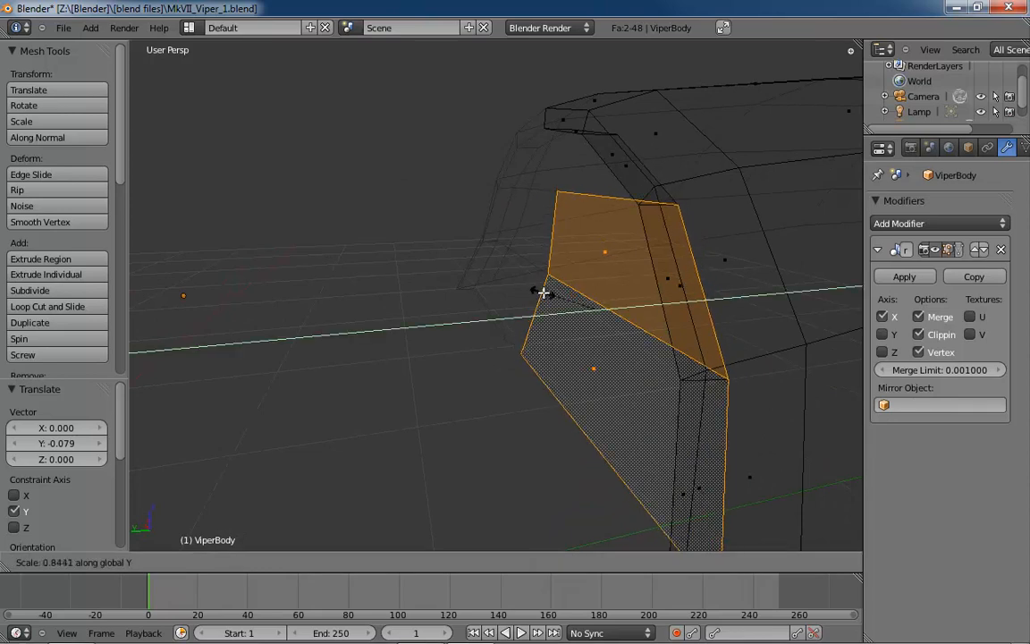
{"action": "left_click", "coordinate": [597, 310]}
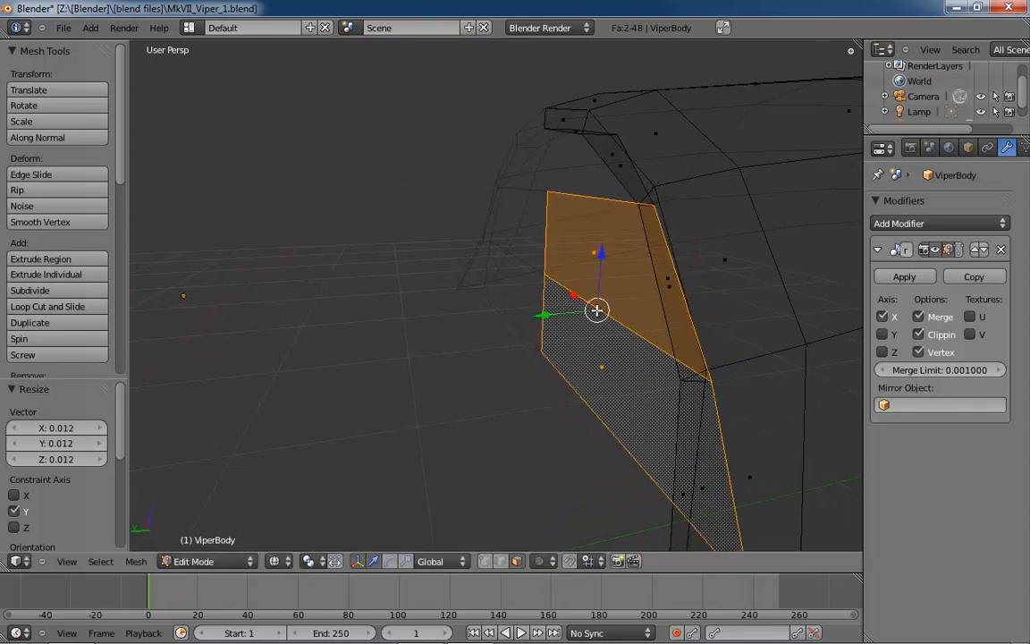
{"action": "key", "text": "s"}
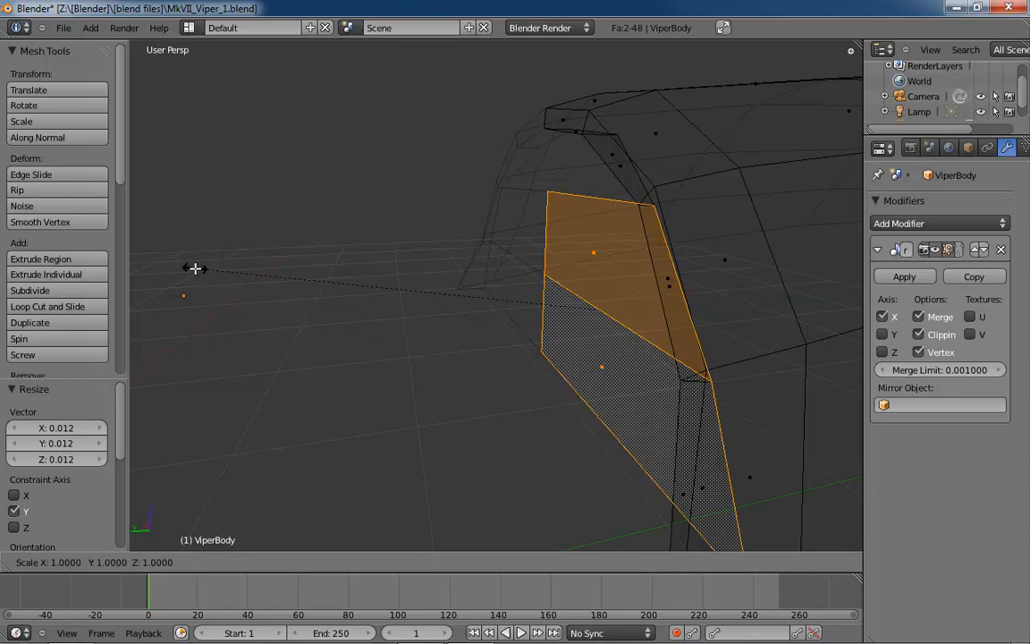
{"action": "key", "text": "y"}
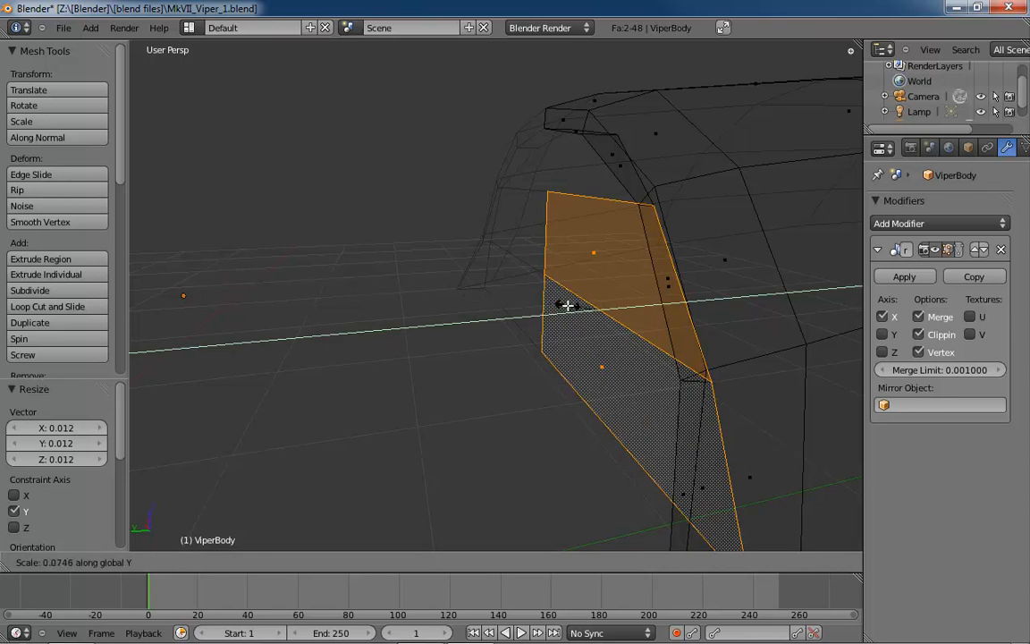
{"action": "left_click", "coordinate": [563, 301]}
Move the two flattened panel faces by about -0.063 along Y, to sit behind the front rim
{"action": "middle_click_drag", "start_coordinate": [700, 306], "coordinate": [661, 321]}
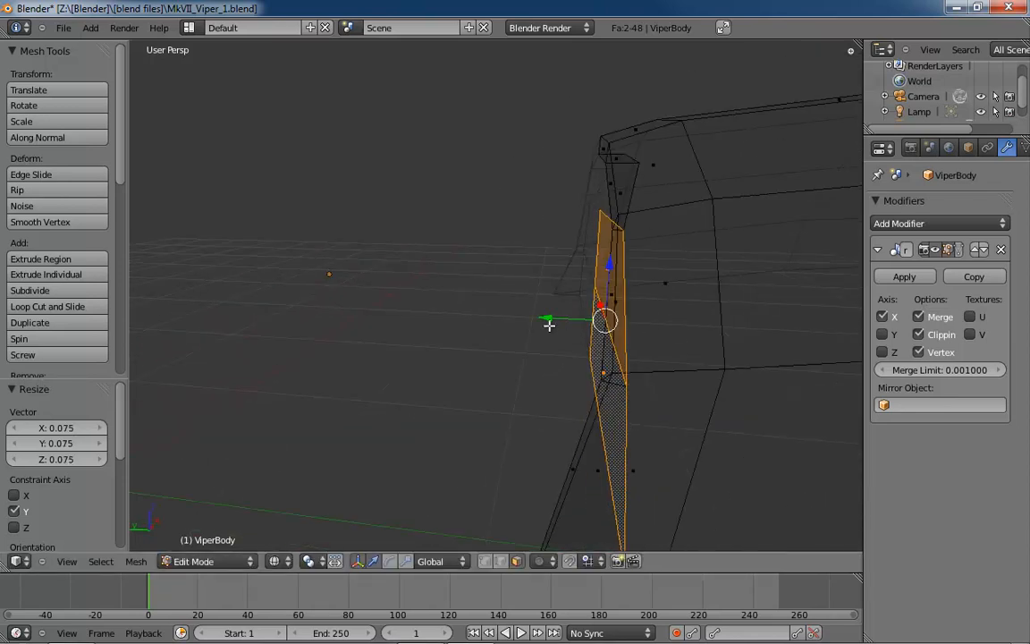
{"action": "key", "text": "g"}
{"action": "key", "text": "y"}
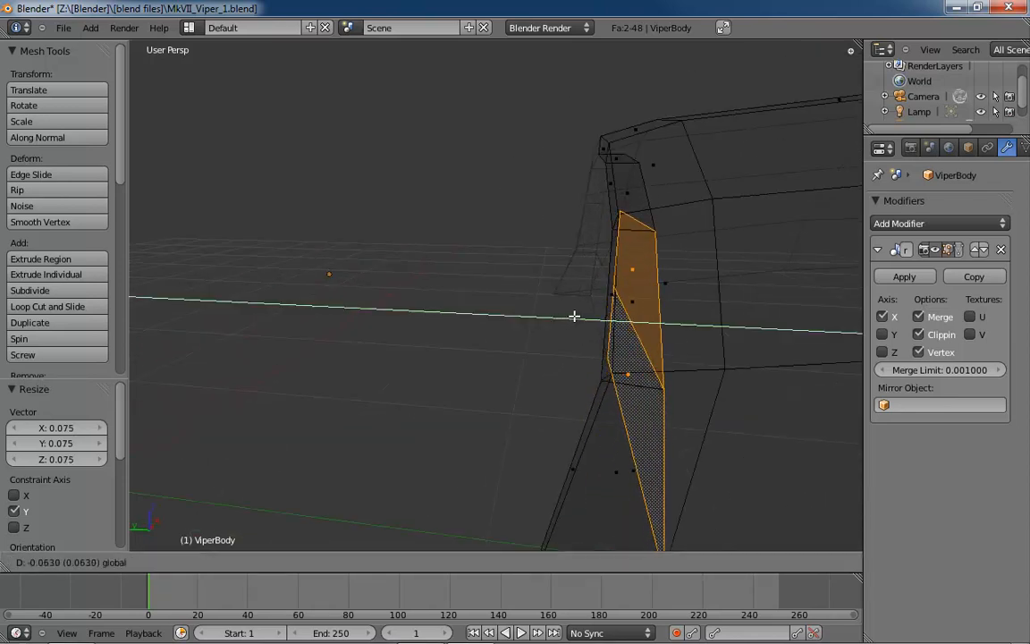
{"action": "left_click", "coordinate": [574, 315]}
Select the front panel's top edge and the facing inner rim edge, and fill the gap between them with a face
{"action": "middle_click_drag", "start_coordinate": [577, 313], "coordinate": [512, 300]}
{"action": "key", "text": "ctrl+Tab"}
{"action": "key", "text": "Up"}
{"action": "key", "text": "Return"}
{"action": "right_click", "coordinate": [517, 304]}
{"action": "mouse_move", "coordinate": [495, 346]}
{"action": "middle_mouse_down"}
{"action": "mouse_move", "coordinate": [527, 330]}
{"action": "mouse_move", "coordinate": [578, 328]}
{"action": "mouse_move", "coordinate": [651, 402]}
{"action": "mouse_move", "coordinate": [650, 363]}
{"action": "mouse_move", "coordinate": [513, 358]}
{"action": "mouse_move", "coordinate": [496, 343]}
{"action": "mouse_move", "coordinate": [498, 306]}
{"action": "mouse_move", "coordinate": [665, 351]}
{"action": "mouse_move", "coordinate": [632, 306]}
{"action": "mouse_move", "coordinate": [643, 356]}
{"action": "mouse_move", "coordinate": [621, 359]}
{"action": "mouse_move", "coordinate": [777, 360]}
{"action": "mouse_move", "coordinate": [524, 352]}
{"action": "middle_mouse_up"}
{"action": "key", "text": "z"}
{"action": "right_click", "coordinate": [565, 308], "text": "shift"}
{"action": "key", "text": "f"}
Return to Object Mode and apply smooth shading to ViperBody
{"action": "key", "text": "Tab"}
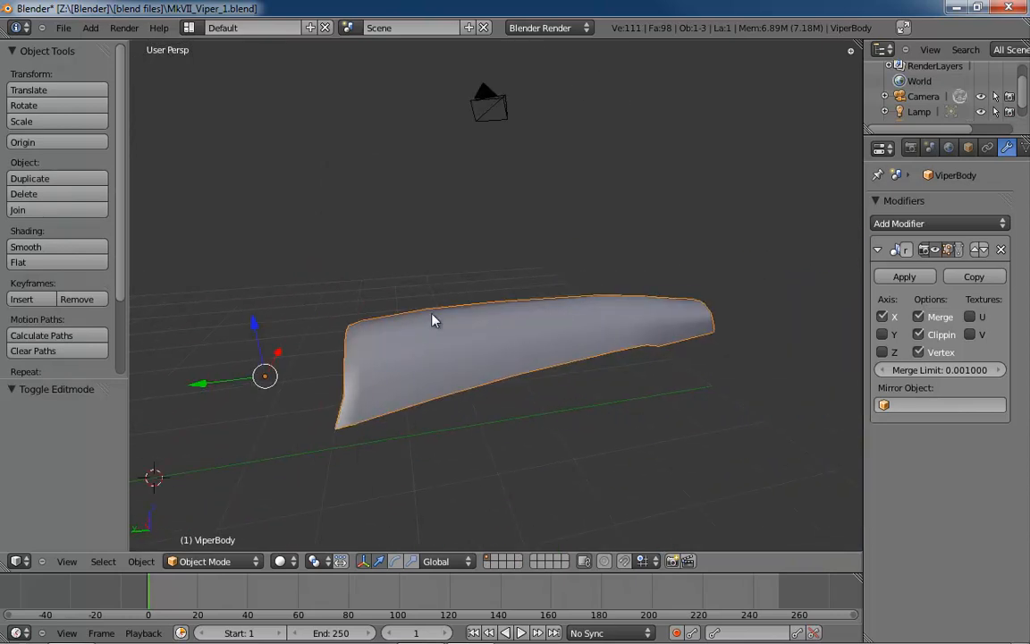
{"action": "left_click", "coordinate": [81, 247]}
{"action": "middle_click_drag", "start_coordinate": [313, 259], "coordinate": [528, 242]}
{"action": "scroll", "coordinate": [573, 287], "scroll_direction": "up", "scroll_amount": 4}
{"action": "key", "text": "Tab"}
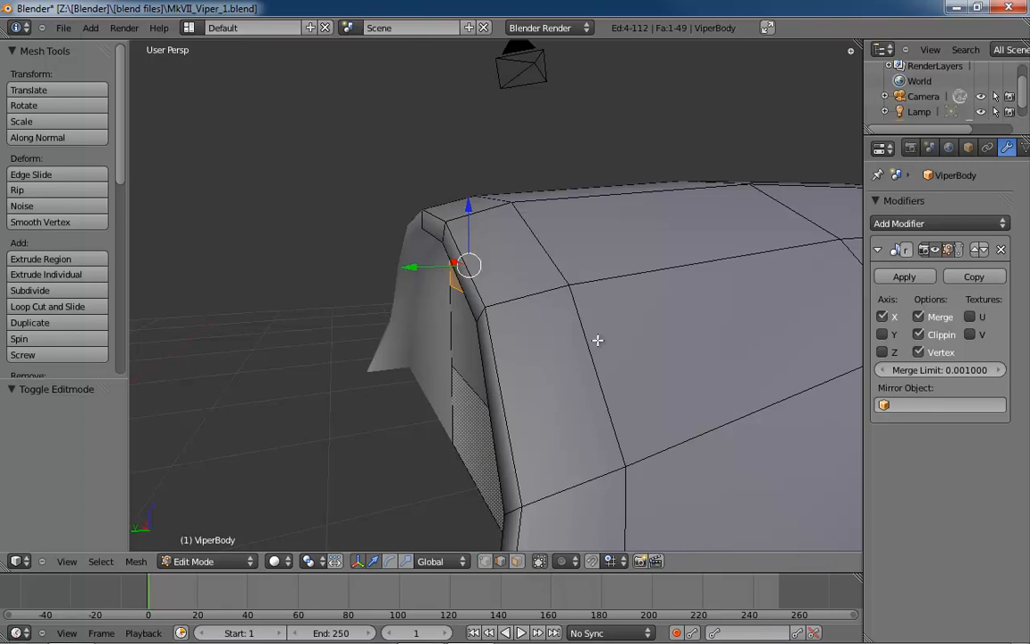
{"action": "key", "text": "Tab"}
{"action": "scroll", "coordinate": [552, 287], "scroll_direction": "down", "scroll_amount": 6}
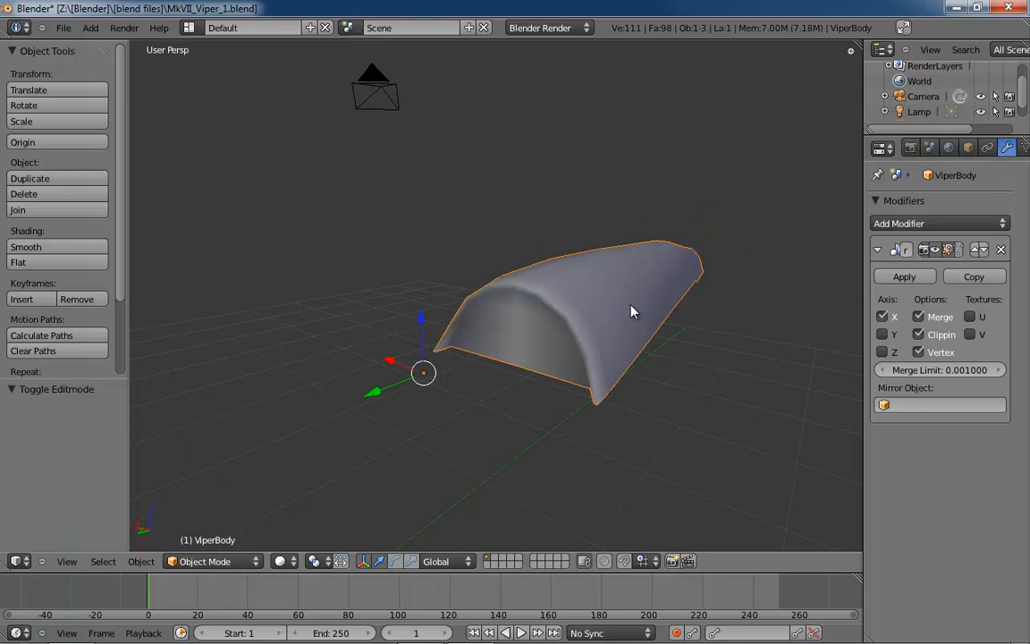
In Edit Mode, examine the front rim's upper corner in 3D and compare its profile with the reference image in the left view
{"action": "key", "text": "Tab"}
{"action": "scroll", "coordinate": [616, 308], "scroll_direction": "up", "scroll_amount": 6}
{"action": "middle_click_drag", "start_coordinate": [521, 355], "coordinate": [506, 338]}
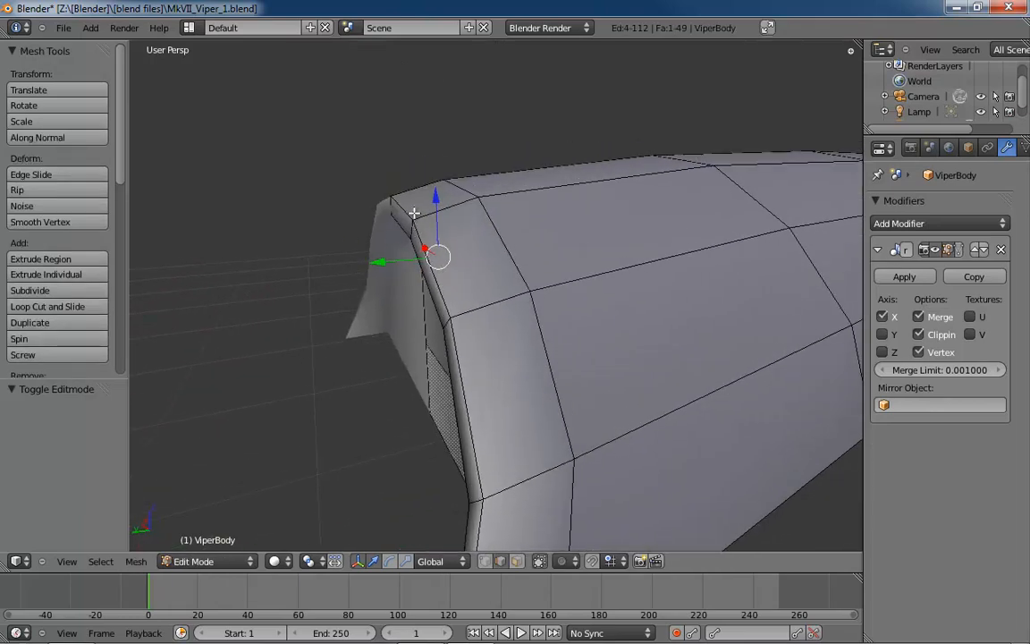
{"action": "middle_click_drag", "start_coordinate": [420, 218], "coordinate": [441, 224]}
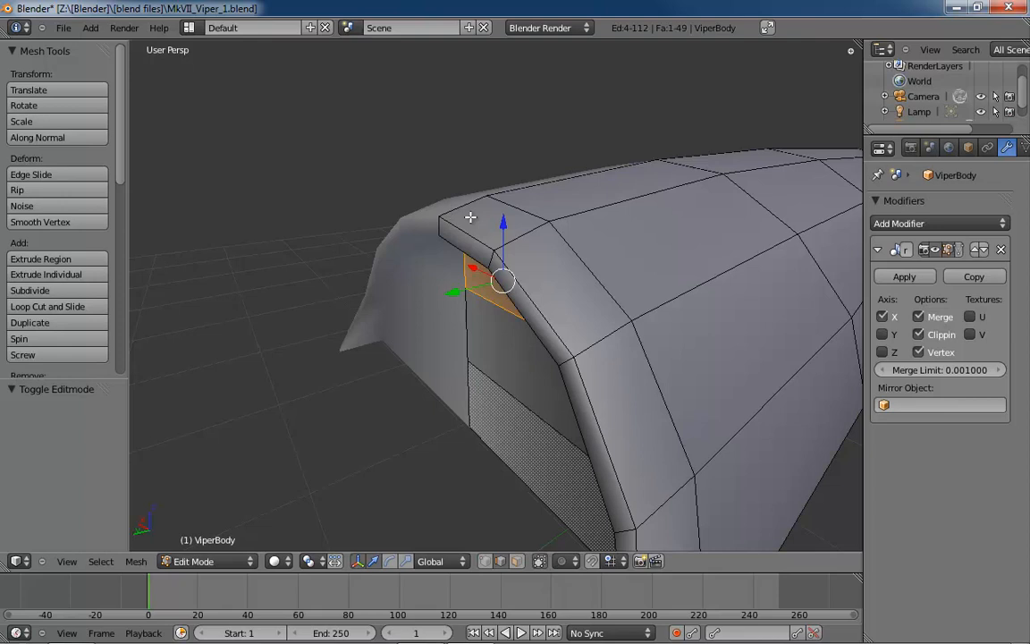
{"action": "middle_click_drag", "start_coordinate": [471, 217], "coordinate": [462, 202]}
{"action": "key", "text": "KP_3"}
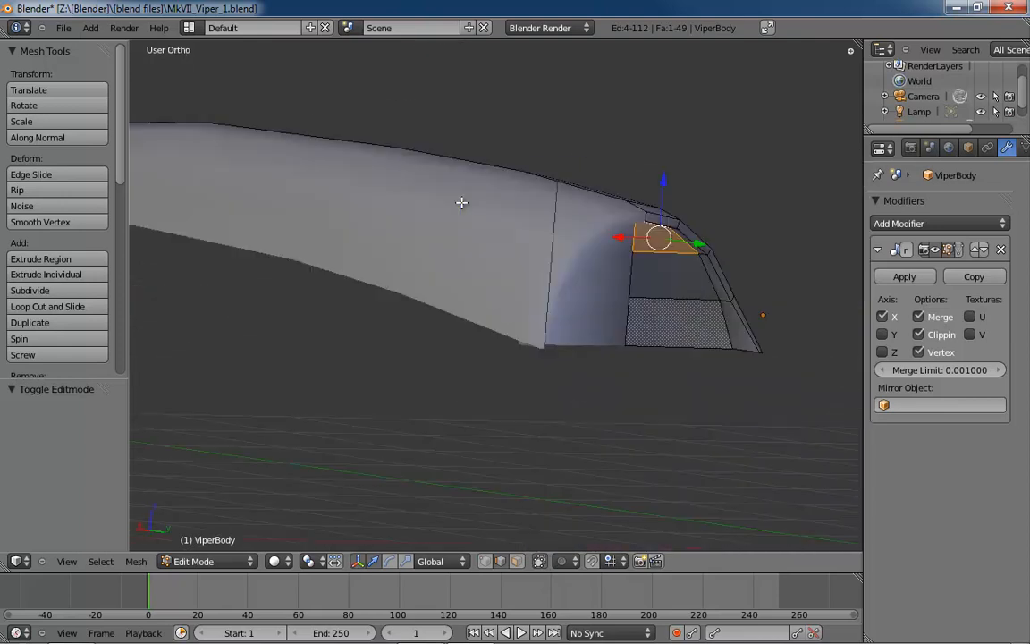
{"action": "key", "text": "ctrl+KP_3"}
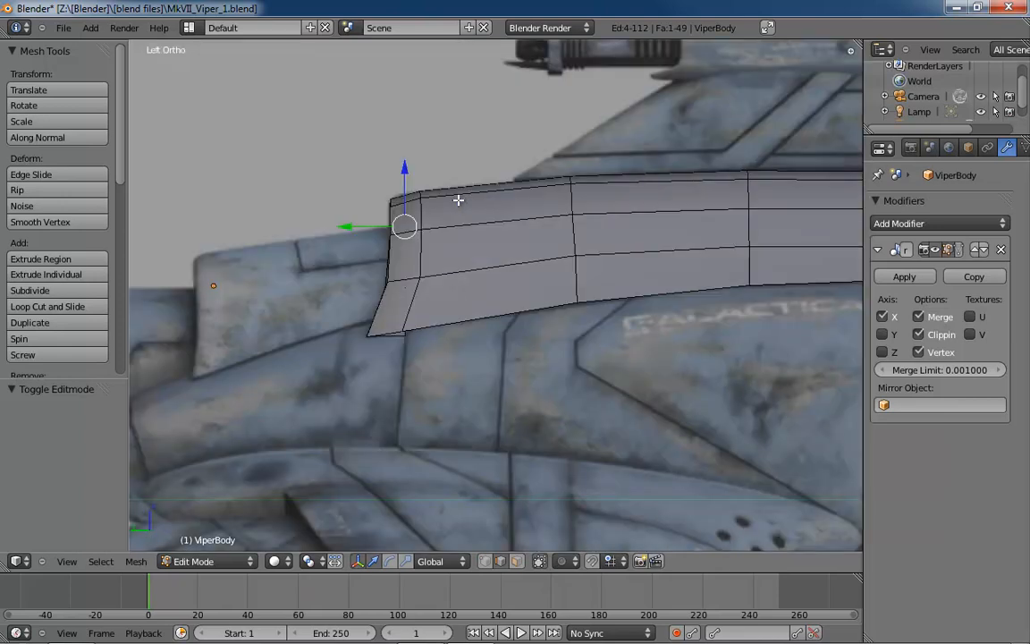
{"action": "middle_click_drag", "start_coordinate": [458, 201], "coordinate": [525, 228], "text": "shift"}
{"action": "key", "text": "z"}
{"action": "scroll", "coordinate": [525, 228], "scroll_direction": "up", "scroll_amount": 5}
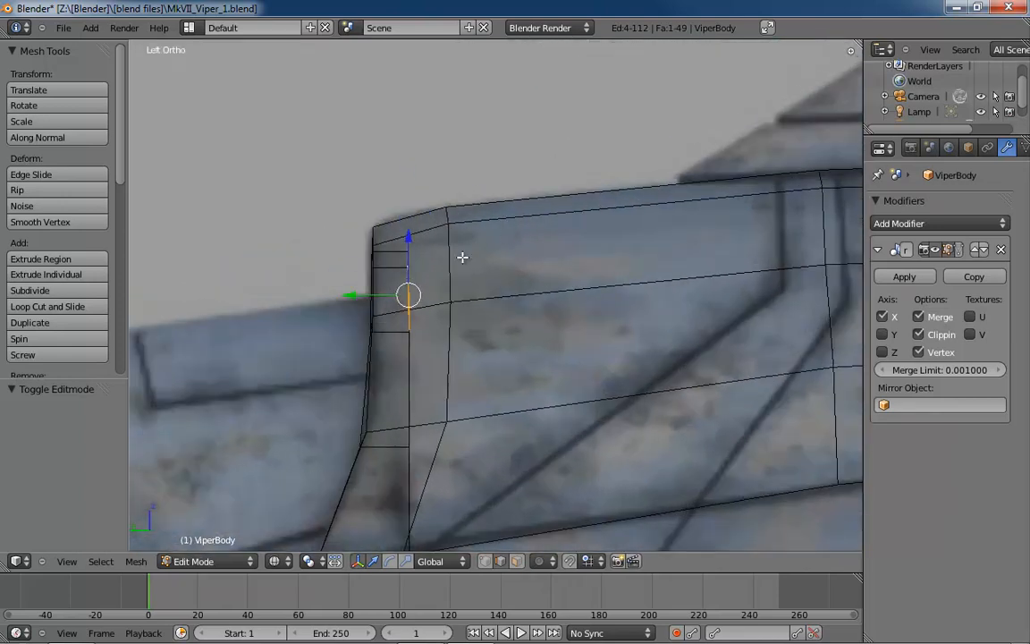
{"action": "scroll", "coordinate": [462, 256], "scroll_direction": "up", "scroll_amount": 4}
{"action": "middle_click_drag", "start_coordinate": [462, 254], "coordinate": [506, 223], "text": "shift"}
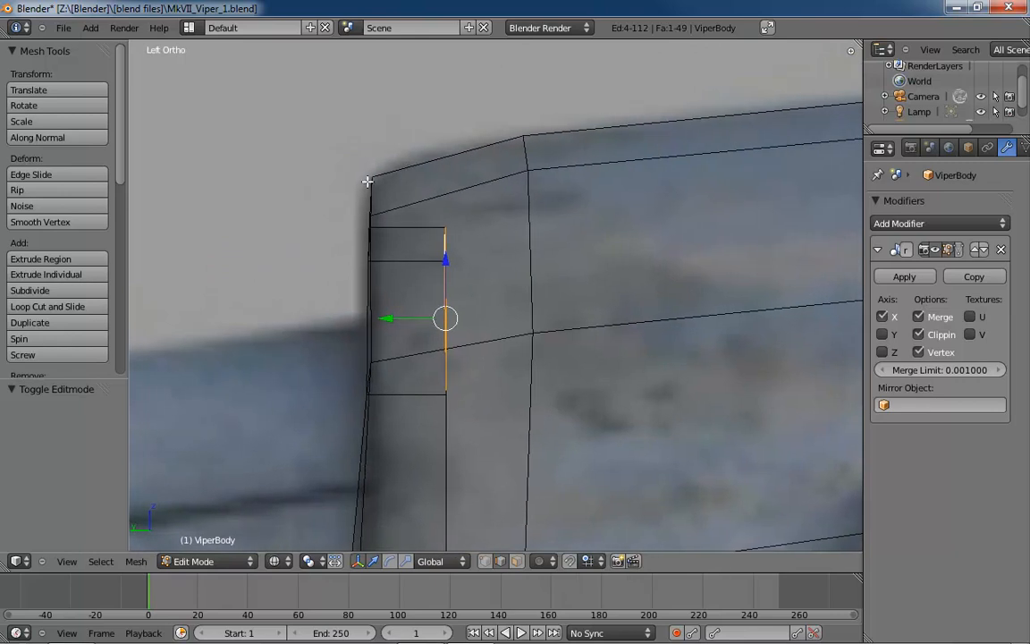
{"action": "mouse_move", "coordinate": [410, 245]}
{"action": "middle_mouse_down"}
{"action": "mouse_move", "coordinate": [556, 254]}
{"action": "mouse_move", "coordinate": [591, 281]}
{"action": "mouse_move", "coordinate": [674, 267]}
{"action": "mouse_move", "coordinate": [694, 276]}
{"action": "mouse_move", "coordinate": [522, 304]}
{"action": "mouse_move", "coordinate": [490, 272]}
{"action": "middle_mouse_up"}
In solid shading, add a loop cut along the rim's front faces and slide it towards the outer edge
{"action": "key", "text": "z"}
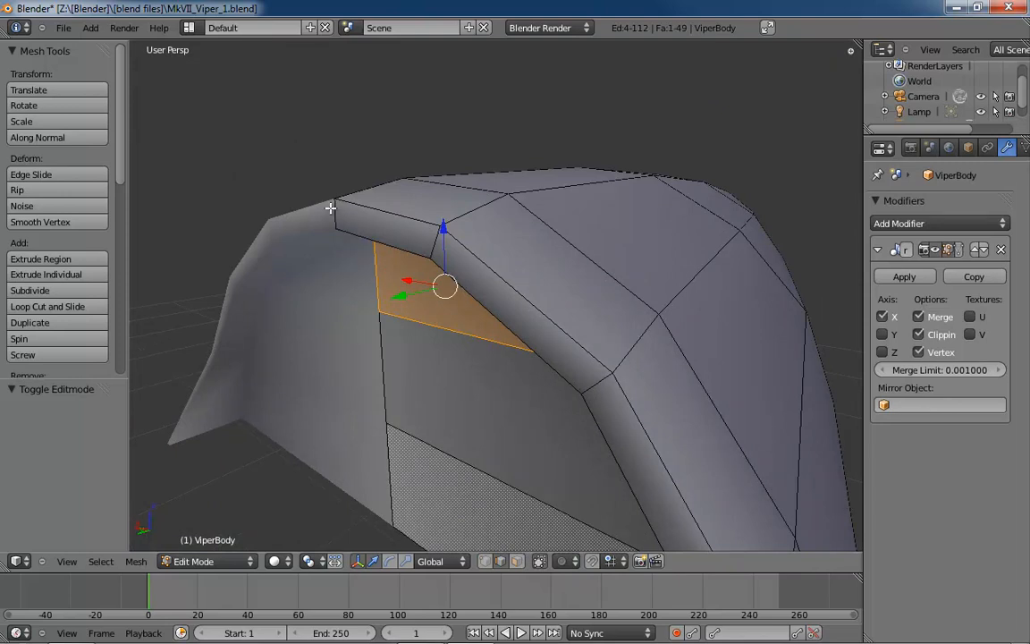
{"action": "middle_click_drag", "start_coordinate": [340, 204], "coordinate": [366, 223]}
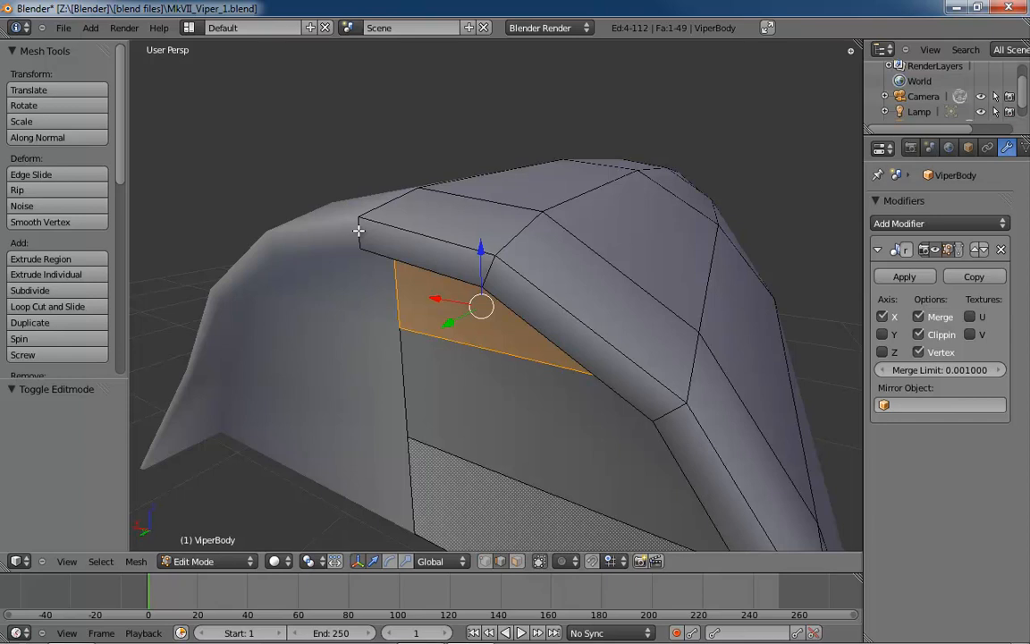
{"action": "key", "text": "ctrl+r"}
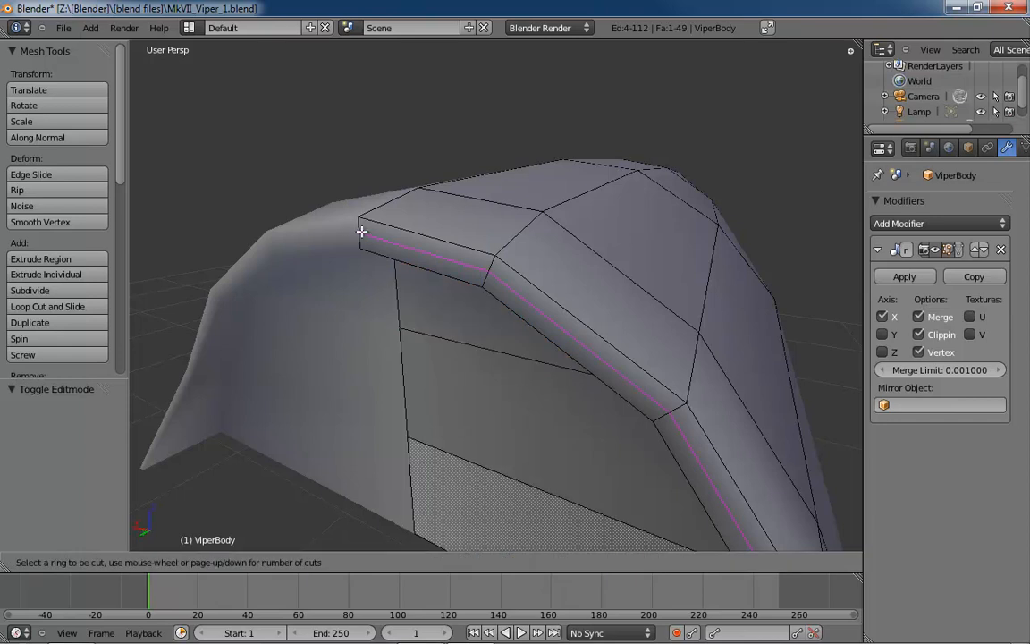
{"action": "left_click", "coordinate": [361, 232]}
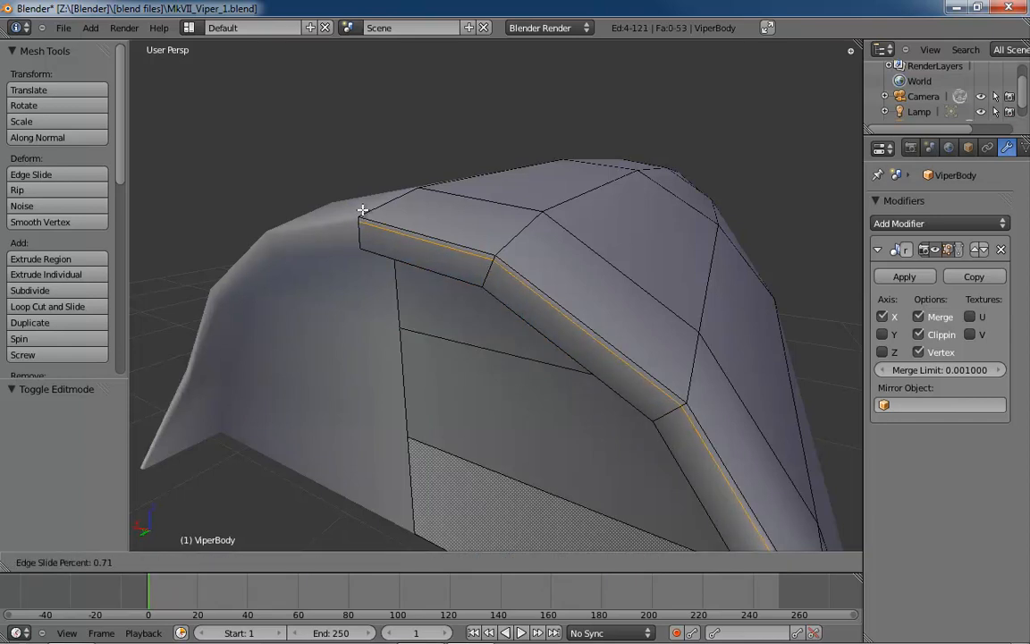
{"action": "left_click", "coordinate": [357, 216]}
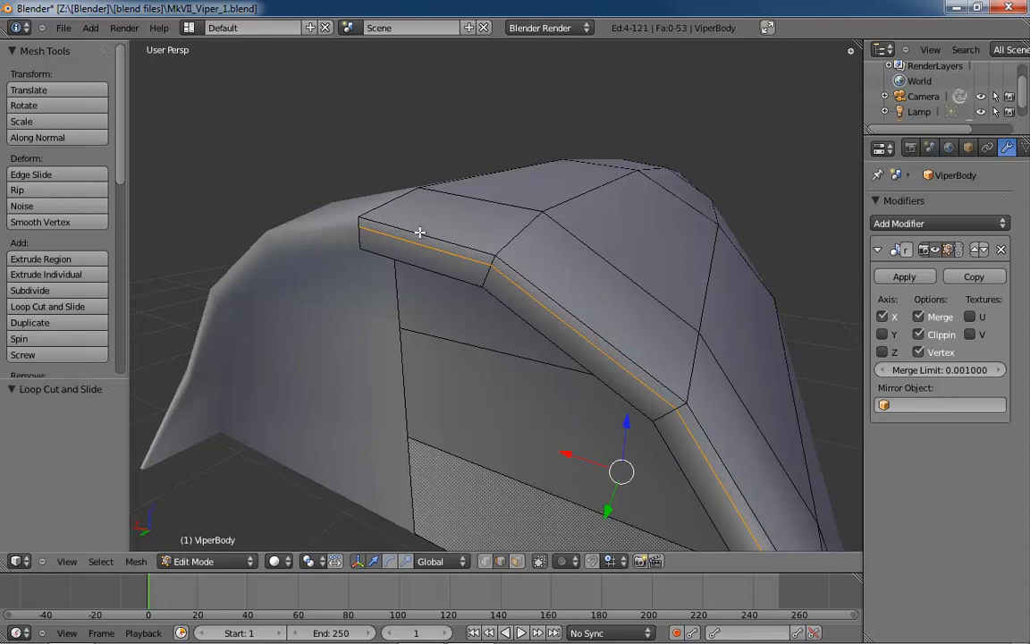
Select the rim's outer edge loop, try extruding it by about X 0.045, Y 0.090, Z -0.021, and undo the extrusion
{"action": "right_click", "coordinate": [379, 210], "text": "alt"}
{"action": "middle_click_drag", "start_coordinate": [476, 217], "coordinate": [465, 240]}
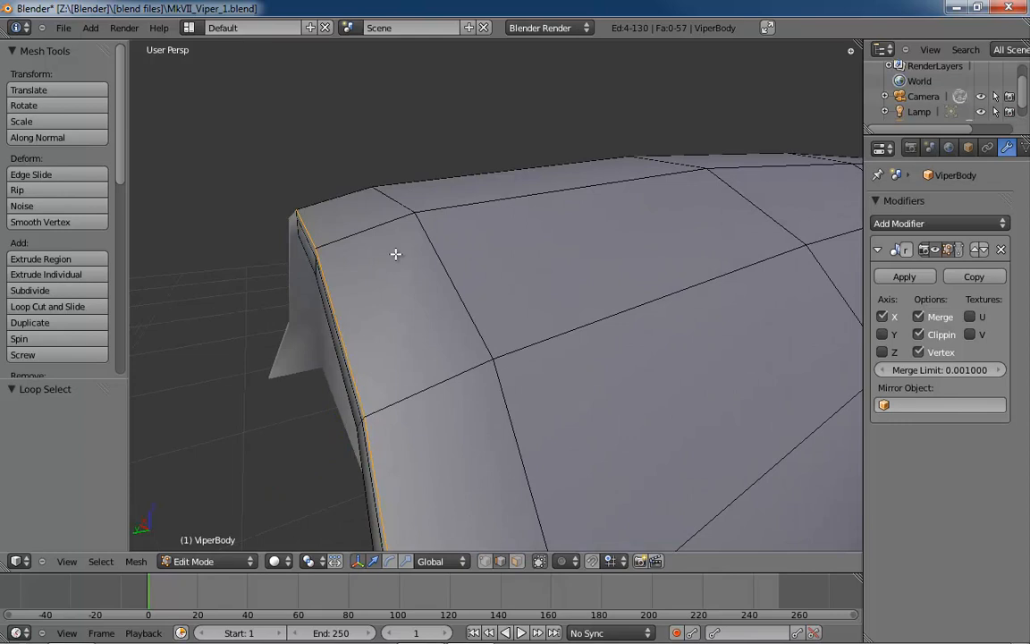
{"action": "key", "text": "e"}
{"action": "left_click", "coordinate": [323, 267]}
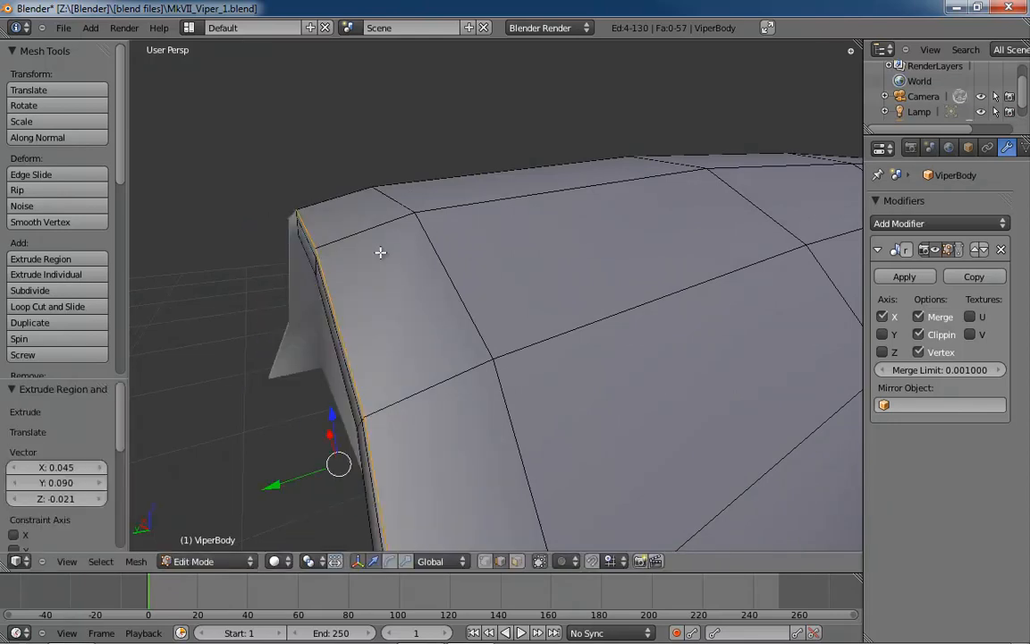
{"action": "key", "text": "ctrl+z"}
{"action": "middle_click_drag", "start_coordinate": [381, 253], "coordinate": [402, 253]}
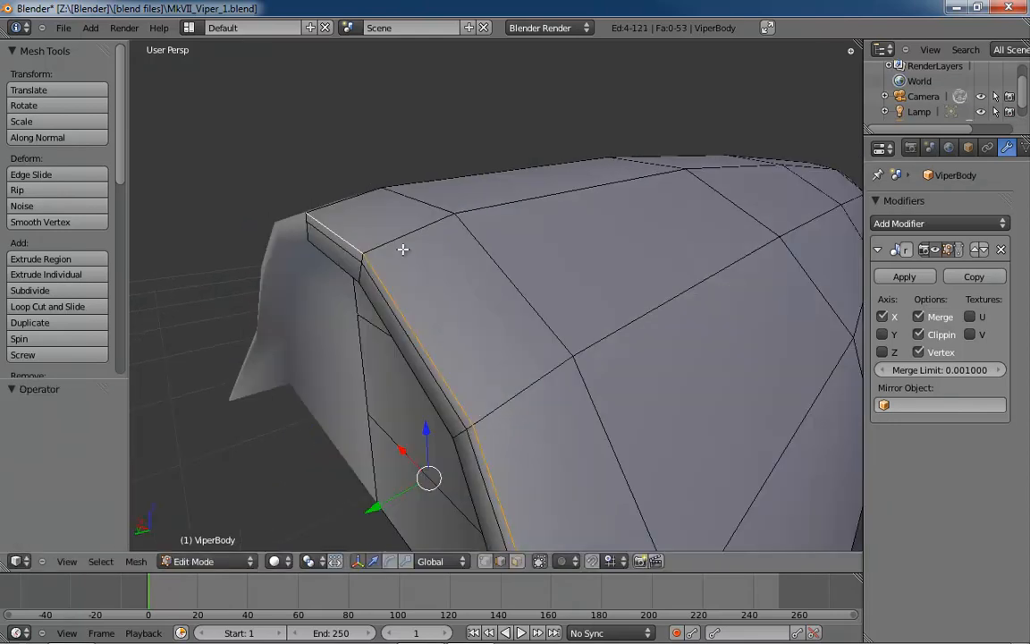
Edge-slide the selected outer rim edge loop back along the body by a factor of about 0.099
{"action": "key", "text": "ctrl+e"}
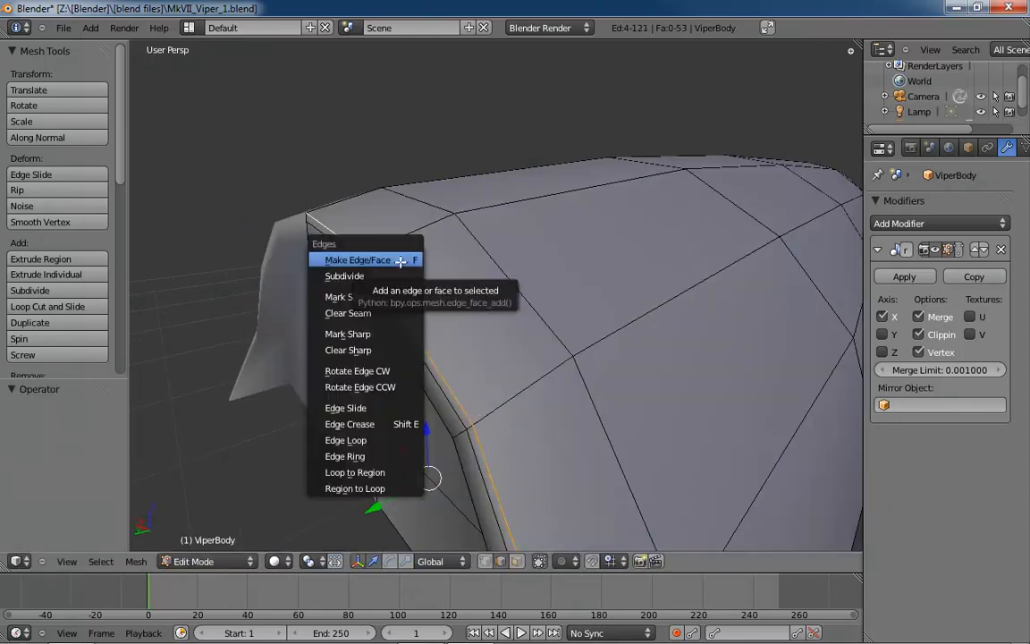
{"action": "left_click", "coordinate": [358, 408]}
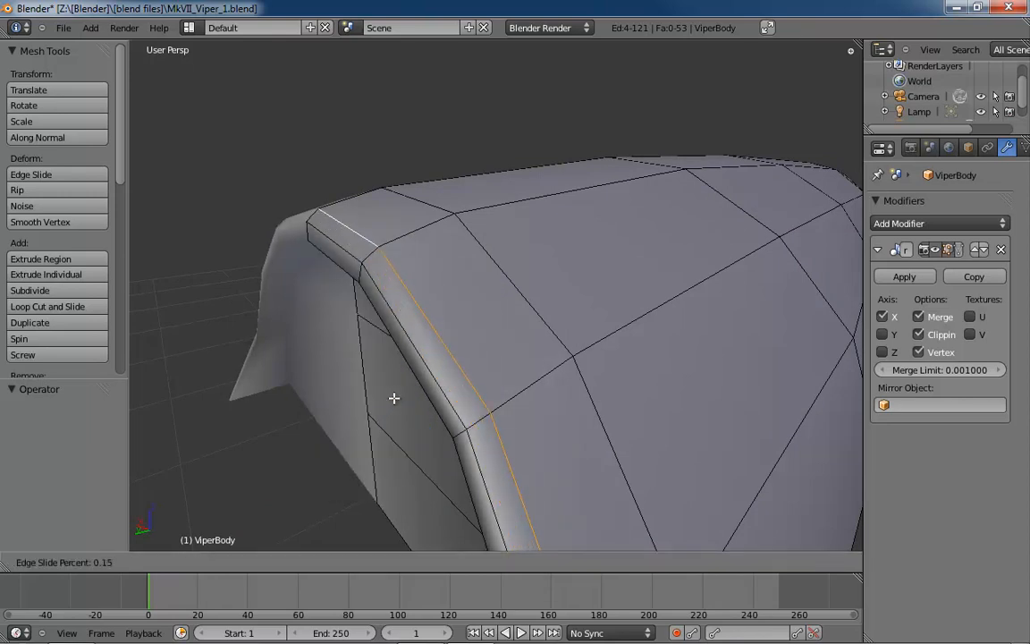
{"action": "left_click", "coordinate": [388, 399]}
{"action": "middle_click_drag", "start_coordinate": [425, 286], "coordinate": [502, 291]}
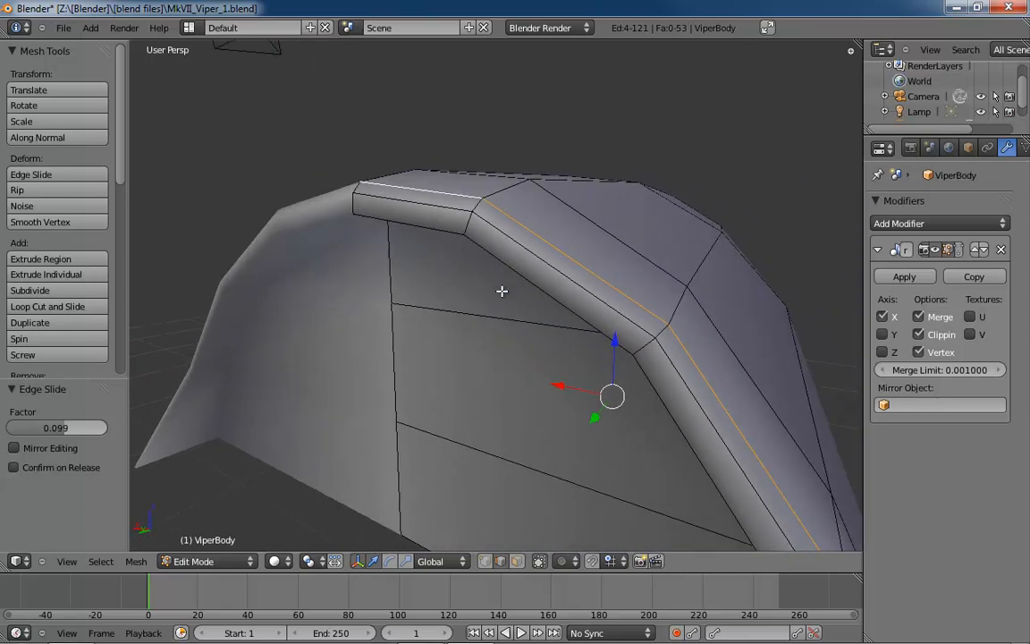
{"action": "mouse_move", "coordinate": [467, 247]}
{"action": "middle_mouse_down"}
{"action": "mouse_move", "coordinate": [458, 218]}
{"action": "mouse_move", "coordinate": [458, 238]}
{"action": "middle_mouse_up"}
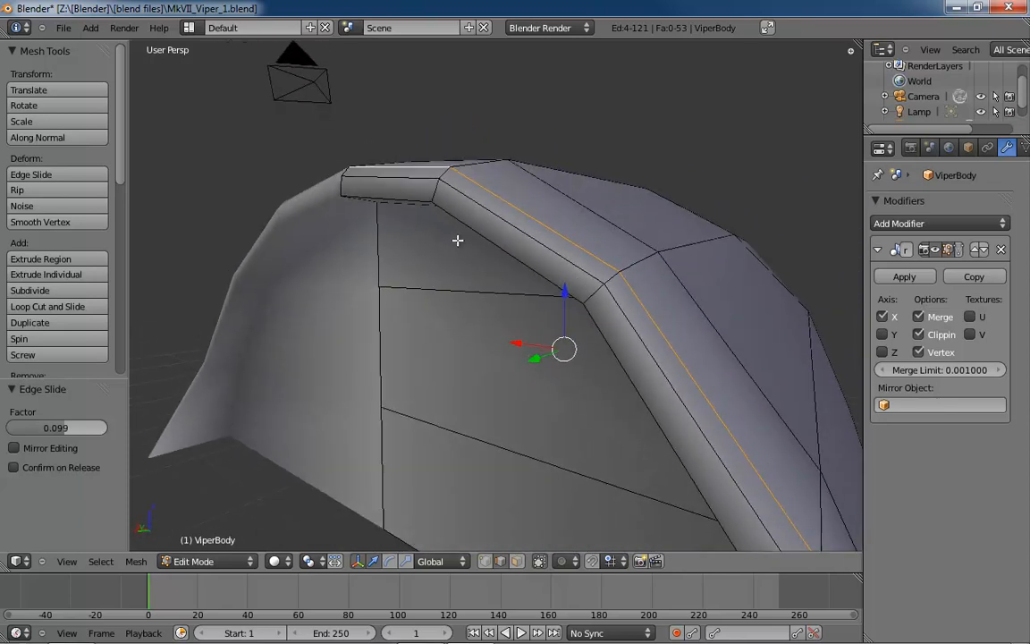
Return to Object Mode, reapply smooth shading to ViperBody, and inspect the front rim and its lower corner
{"action": "scroll", "coordinate": [457, 240], "scroll_direction": "down", "scroll_amount": 4}
{"action": "key", "text": "Tab"}
{"action": "middle_click_drag", "start_coordinate": [752, 297], "coordinate": [742, 338]}
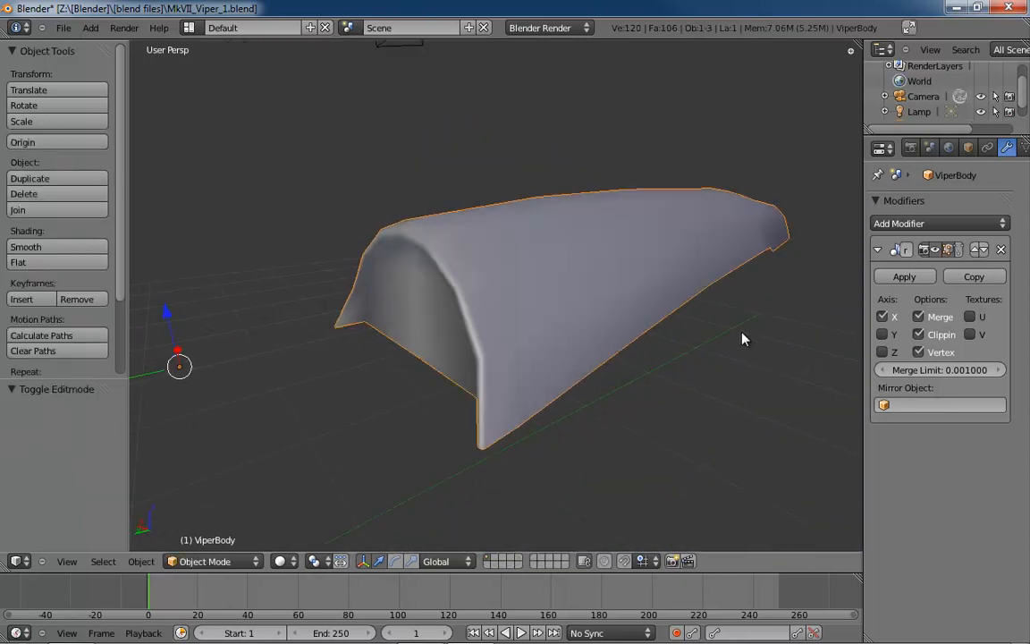
{"action": "scroll", "coordinate": [716, 348], "scroll_direction": "up", "scroll_amount": 3}
{"action": "left_click", "coordinate": [67, 247]}
{"action": "middle_click_drag", "start_coordinate": [268, 241], "coordinate": [726, 253]}
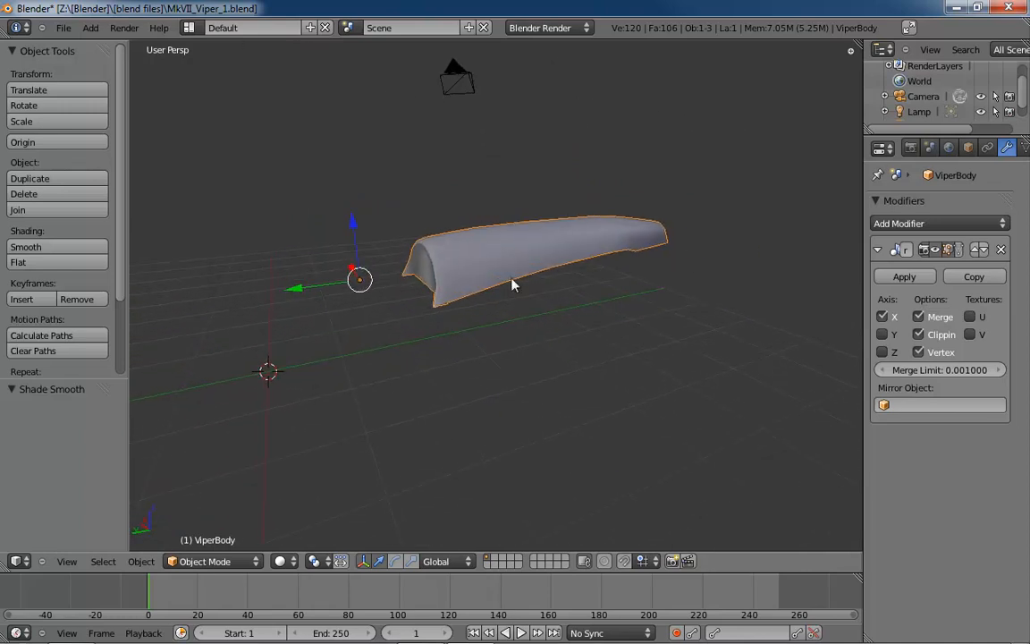
{"action": "scroll", "coordinate": [513, 284], "scroll_direction": "up", "scroll_amount": 6}
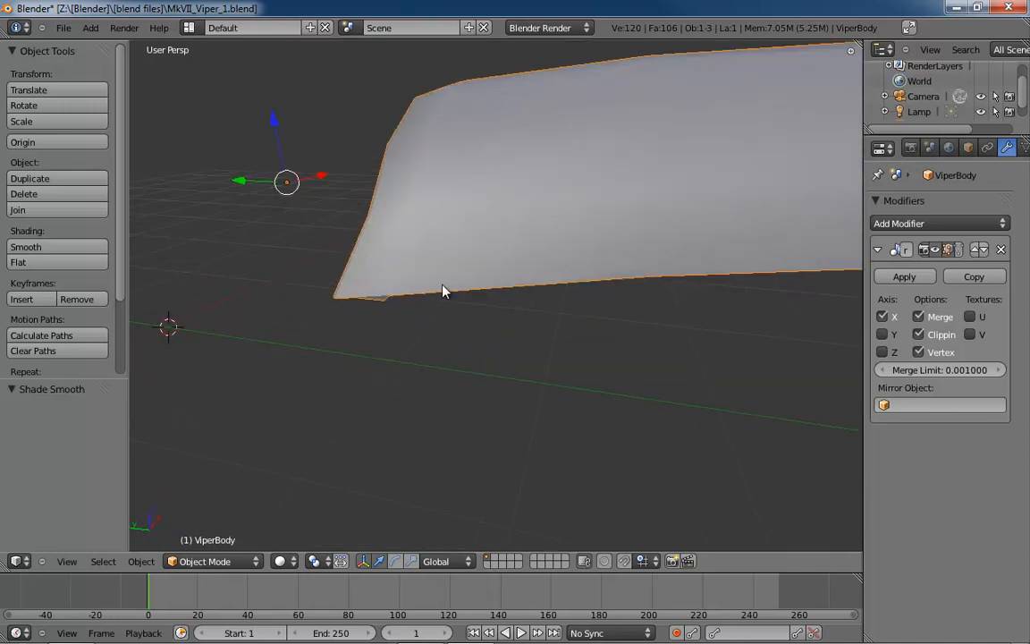
{"action": "middle_click_drag", "start_coordinate": [443, 291], "coordinate": [453, 257]}
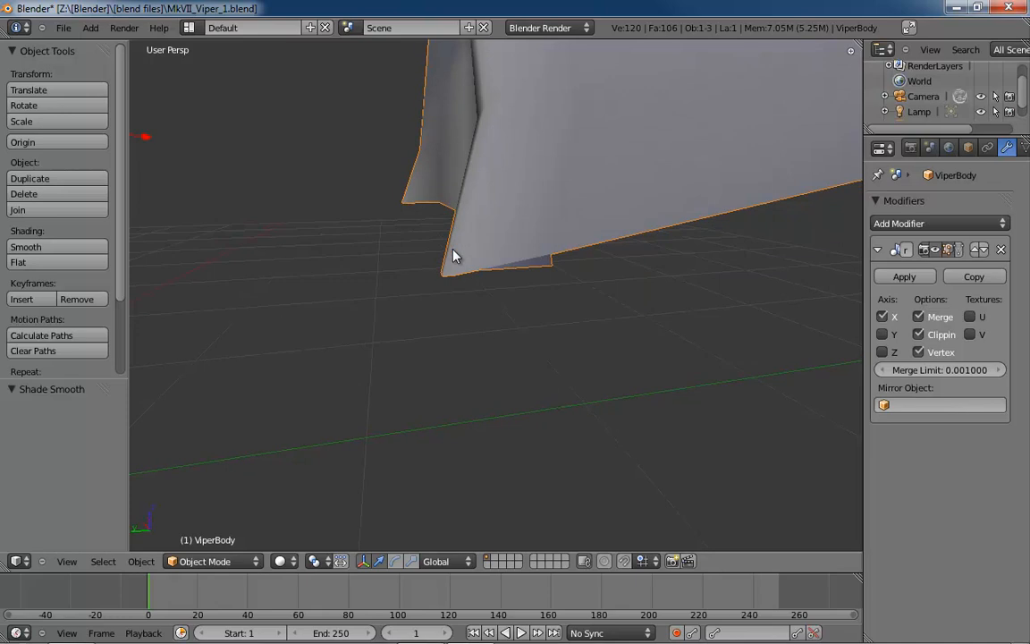
{"action": "scroll", "coordinate": [458, 253], "scroll_direction": "down", "scroll_amount": 5}
{"action": "middle_click_drag", "start_coordinate": [499, 229], "coordinate": [485, 323]}
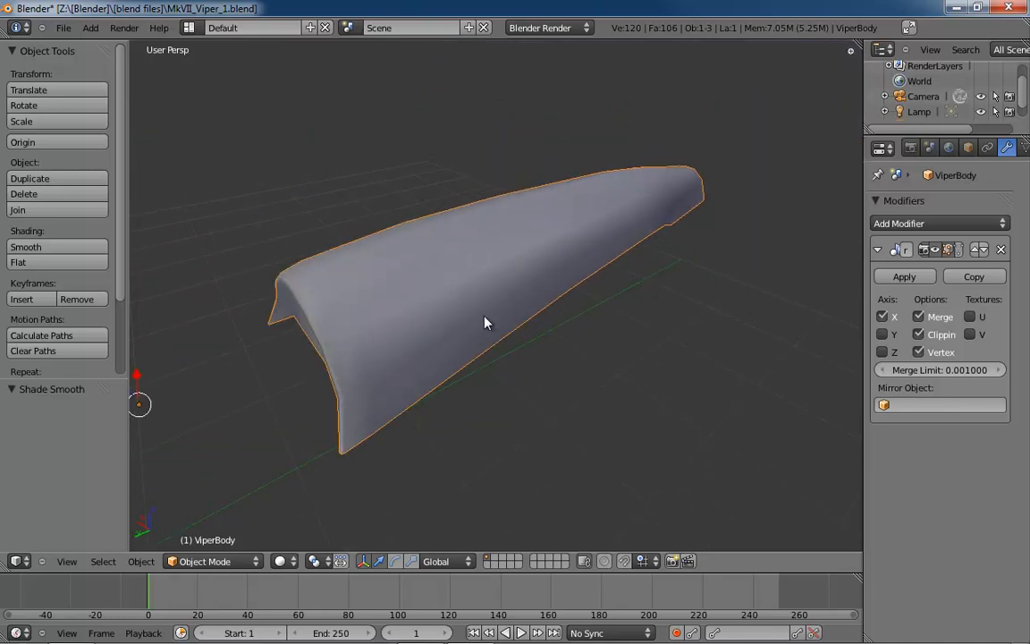